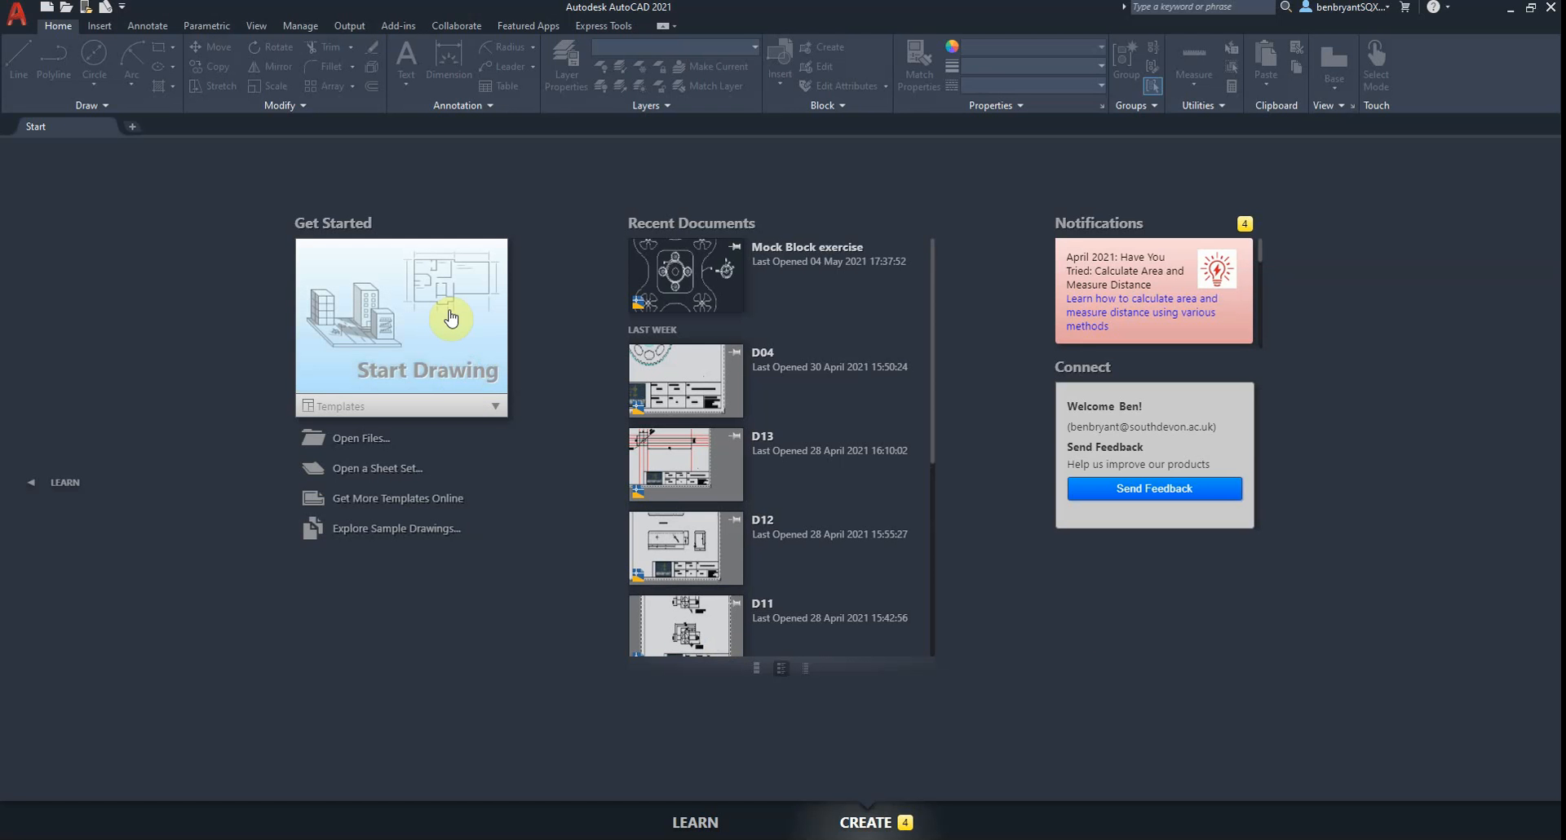
# - Start a new drawing and draw a vertical and a horizontal construction line through 0,0
pyautogui.click(442, 303)
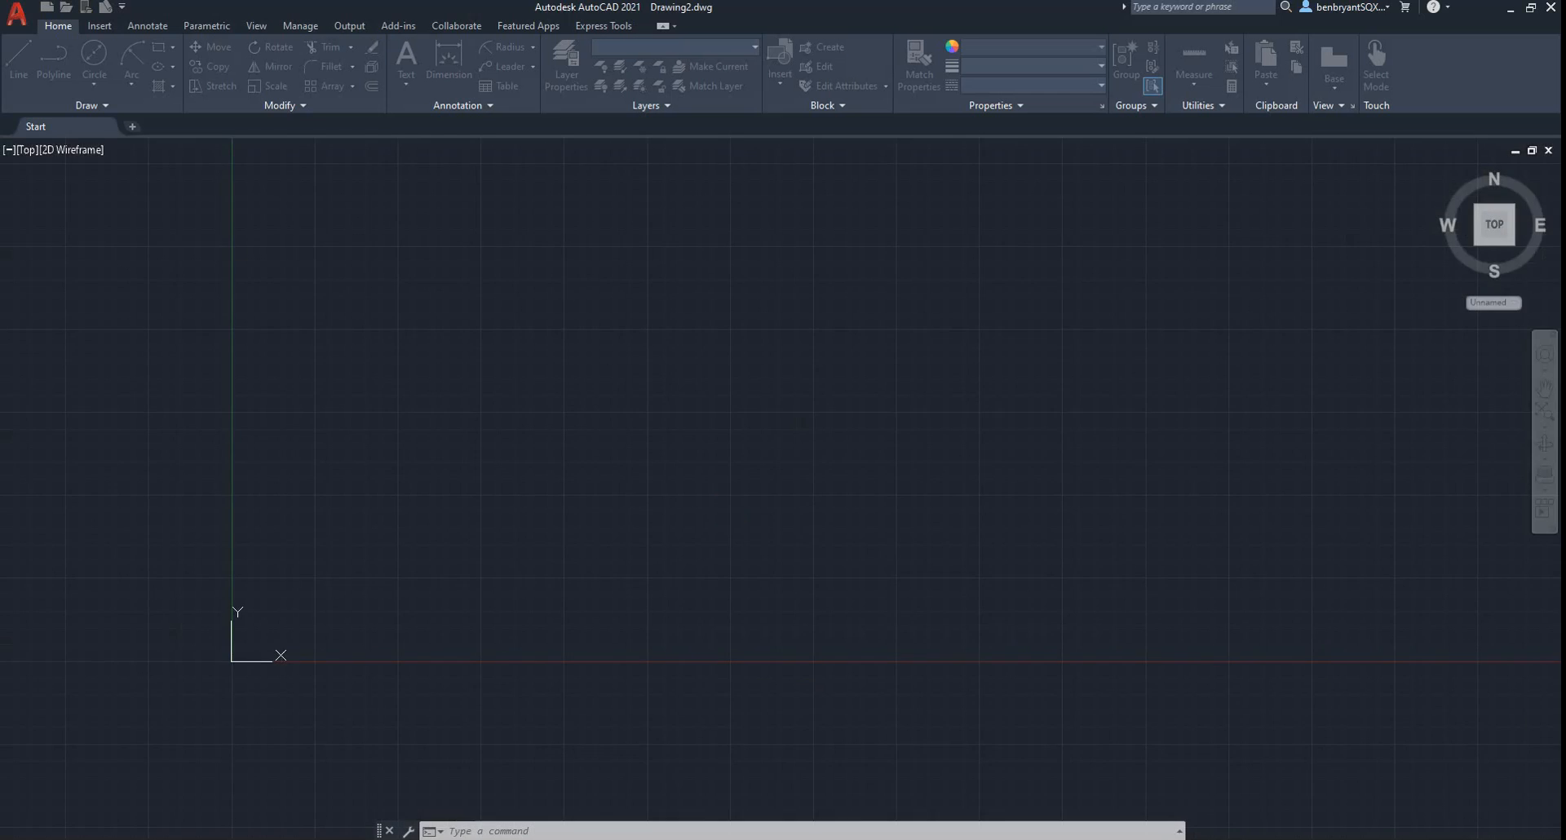
pyautogui.scroll(-2, 430, 509)
pyautogui.moveTo(335, 560); pyautogui.dragTo(360, 534, button='middle')
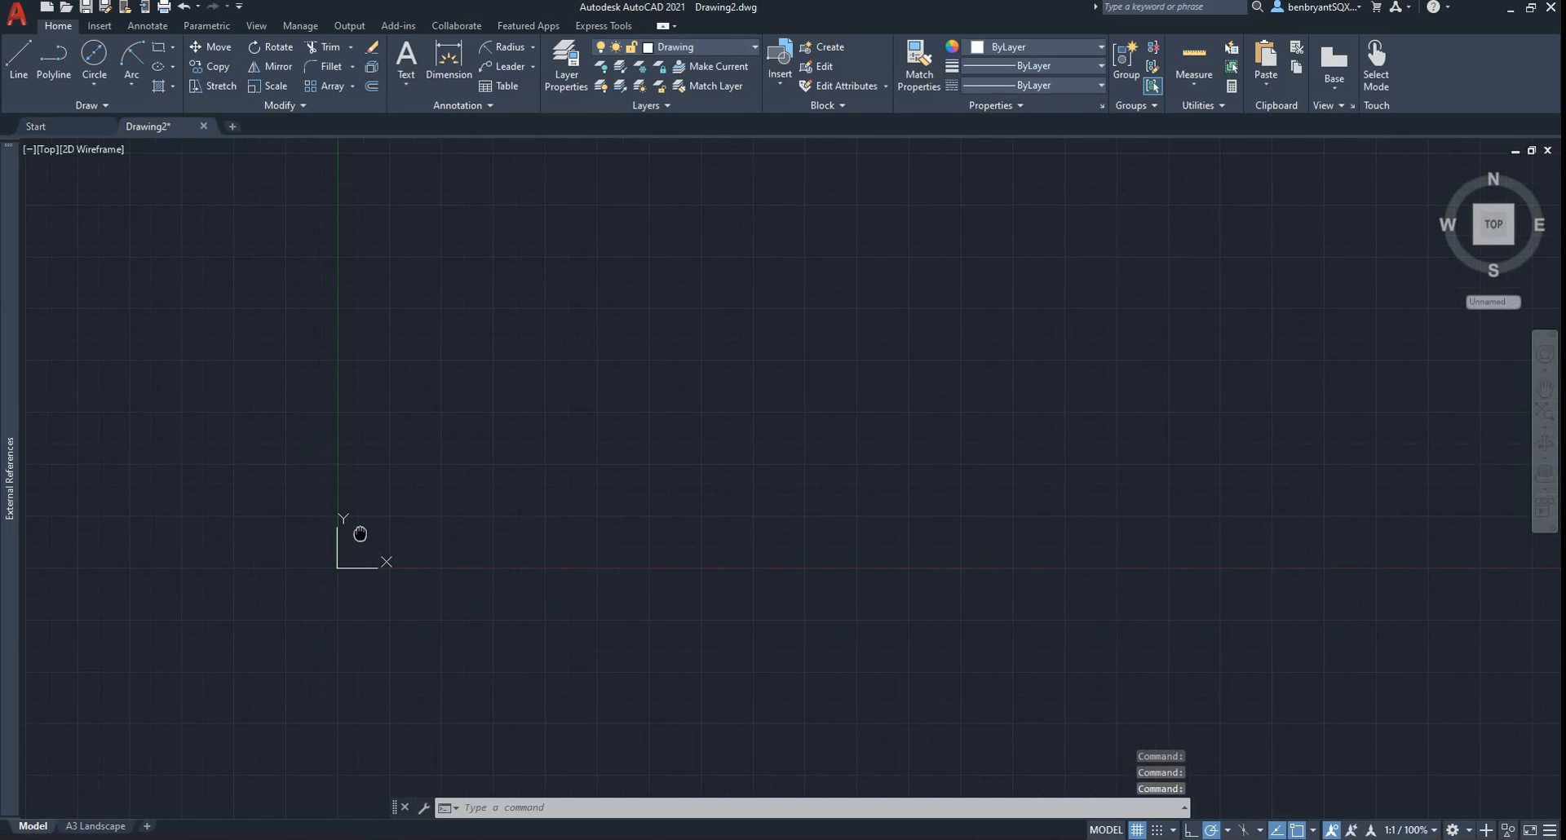
pyautogui.moveTo(753, 361); pyautogui.dragTo(874, 283, button='middle')
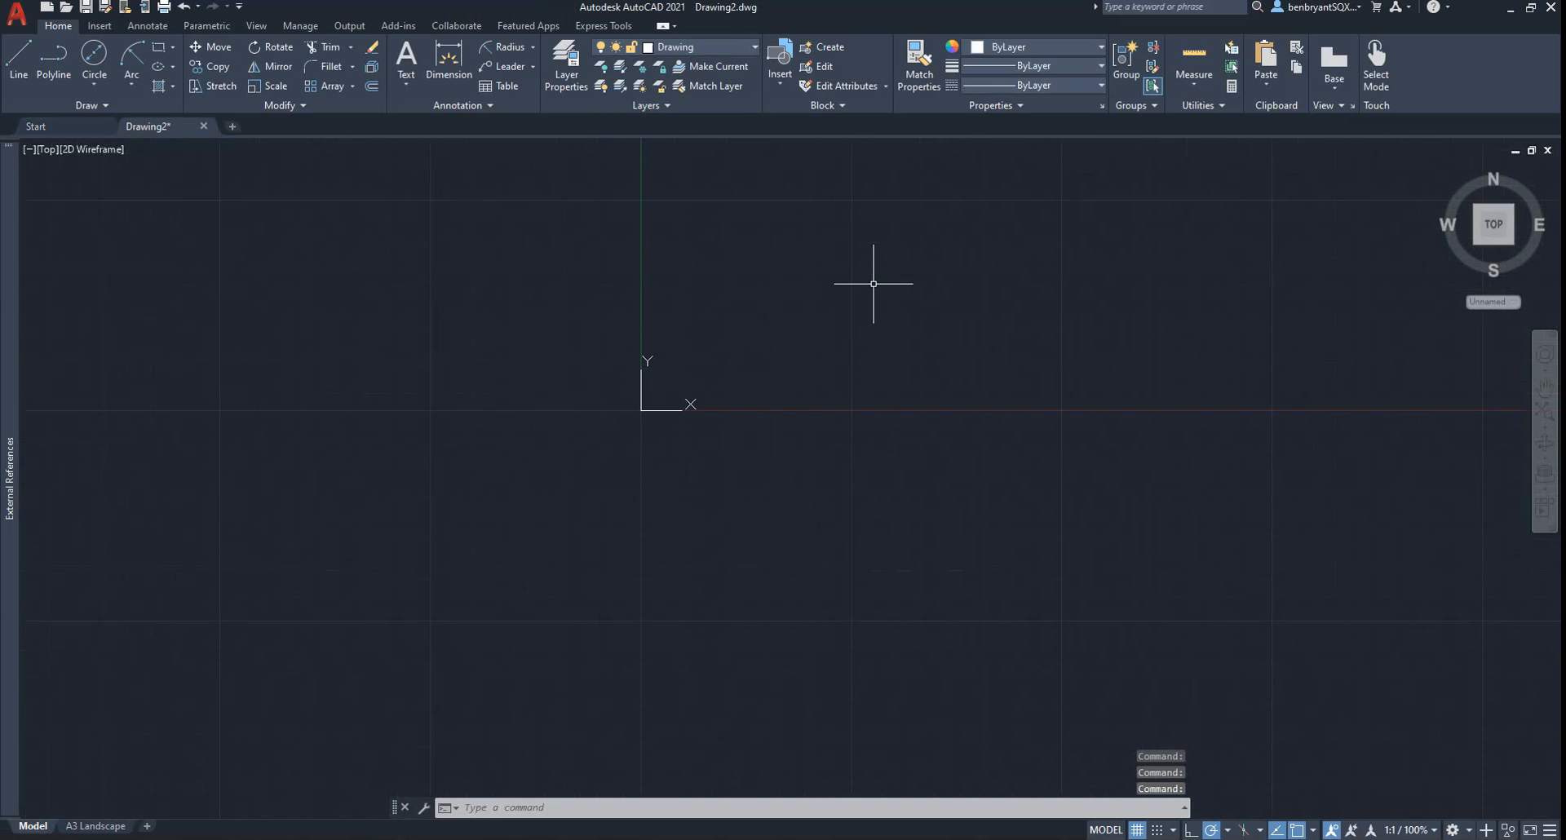
pyautogui.press('Return')
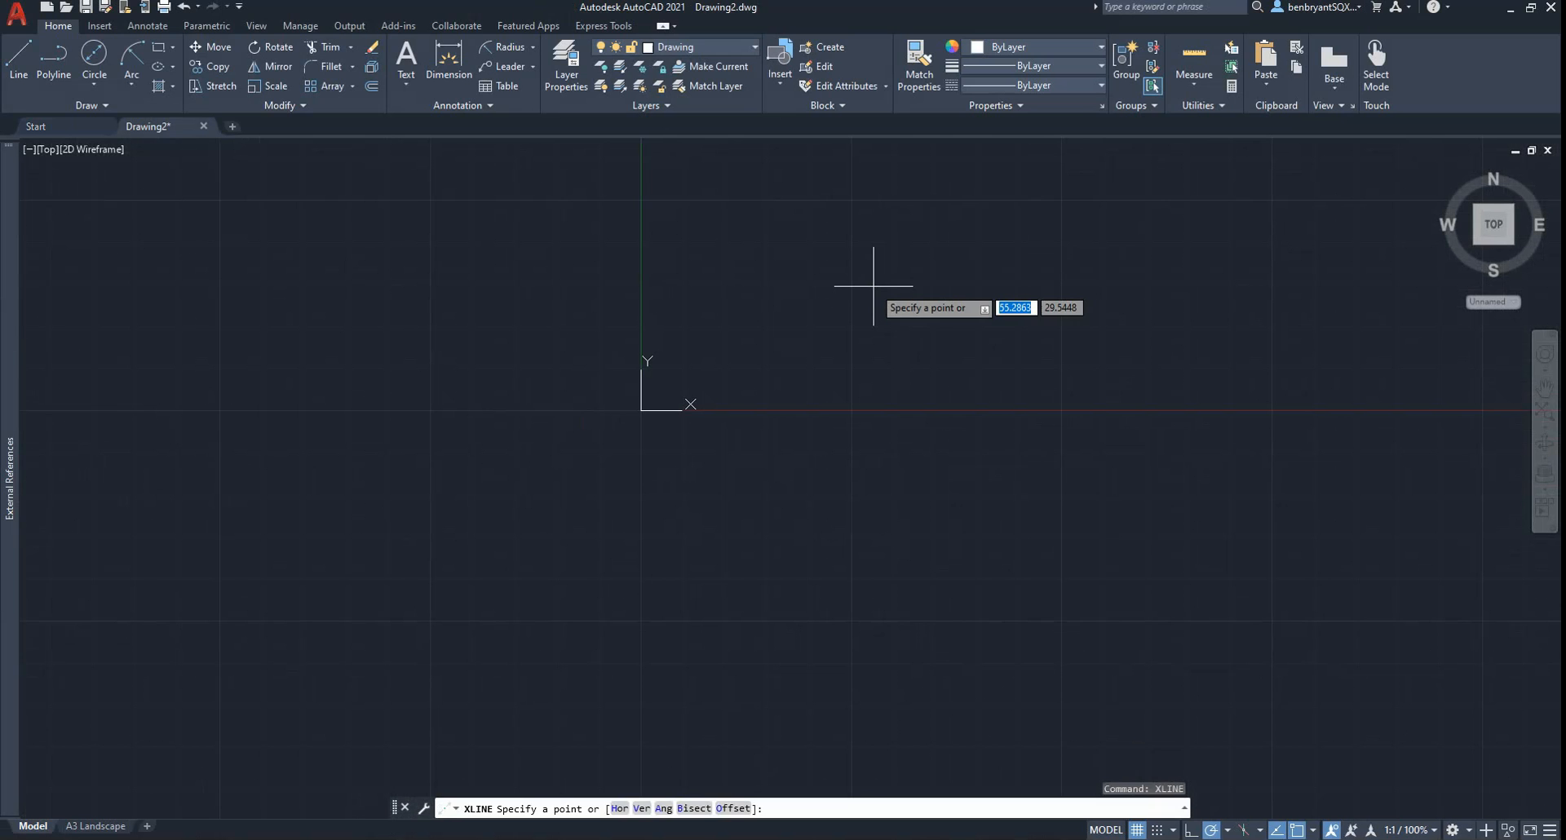
pyautogui.write('0,0')
pyautogui.press('Return')
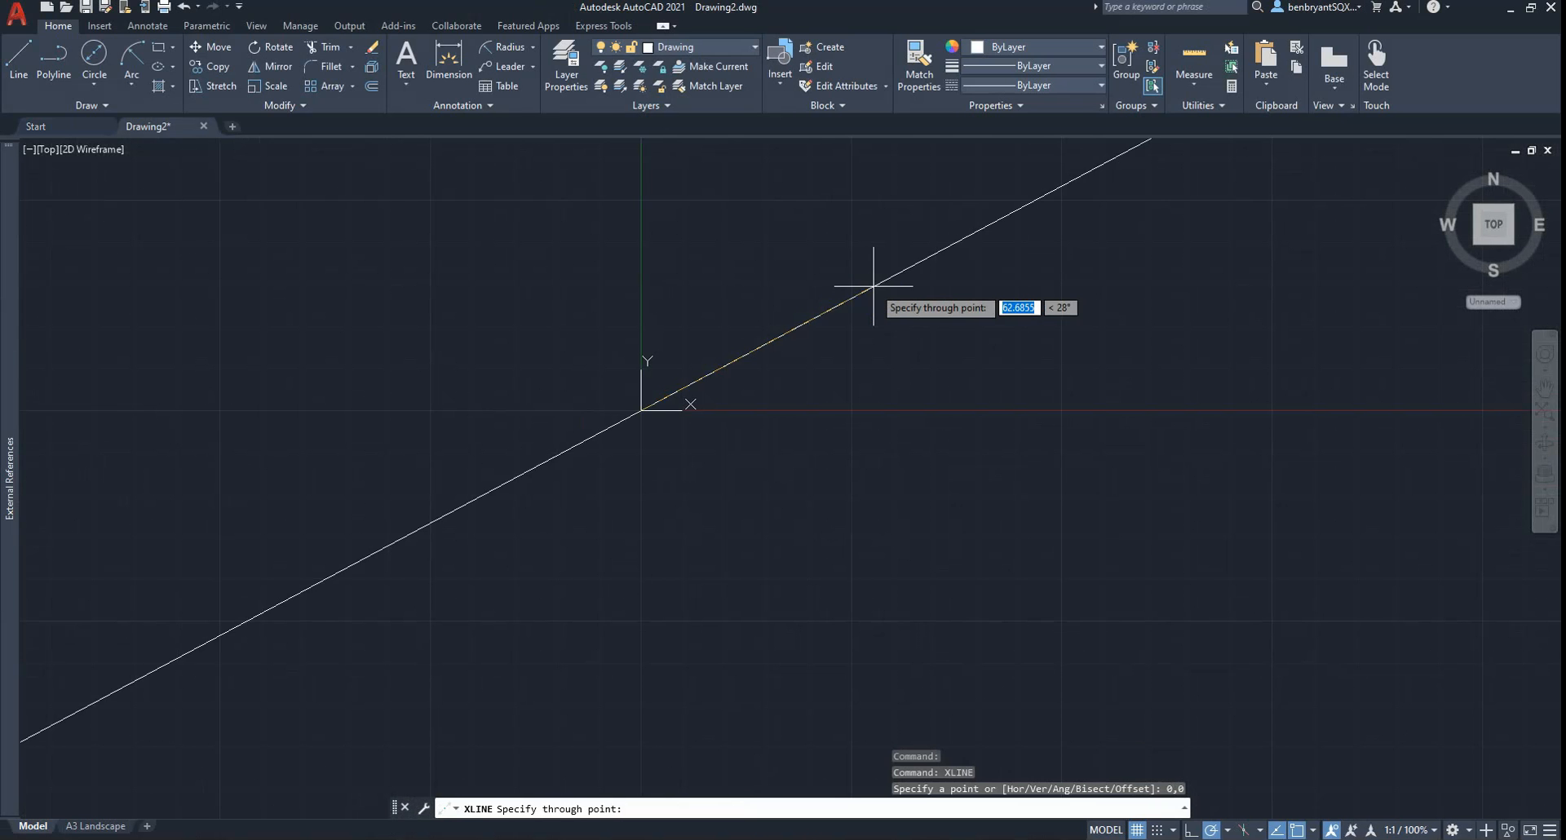
pyautogui.click(642, 244)
pyautogui.click(923, 411)
pyautogui.press('Escape')
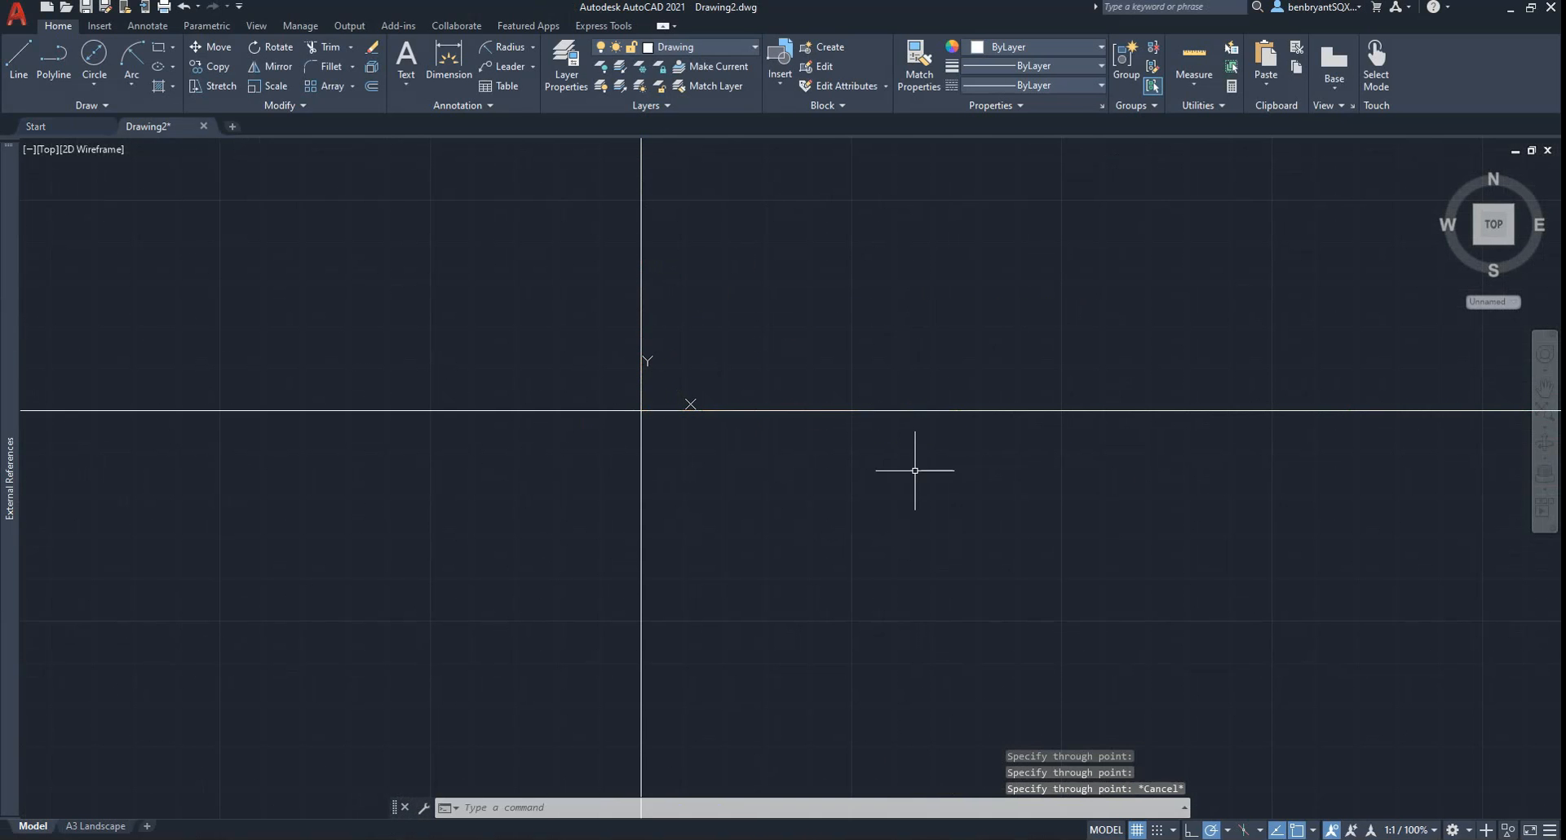
# - Move the horizontal and vertical lines through the origin onto the red construction layer
pyautogui.click(912, 401)
pyautogui.click(848, 409)
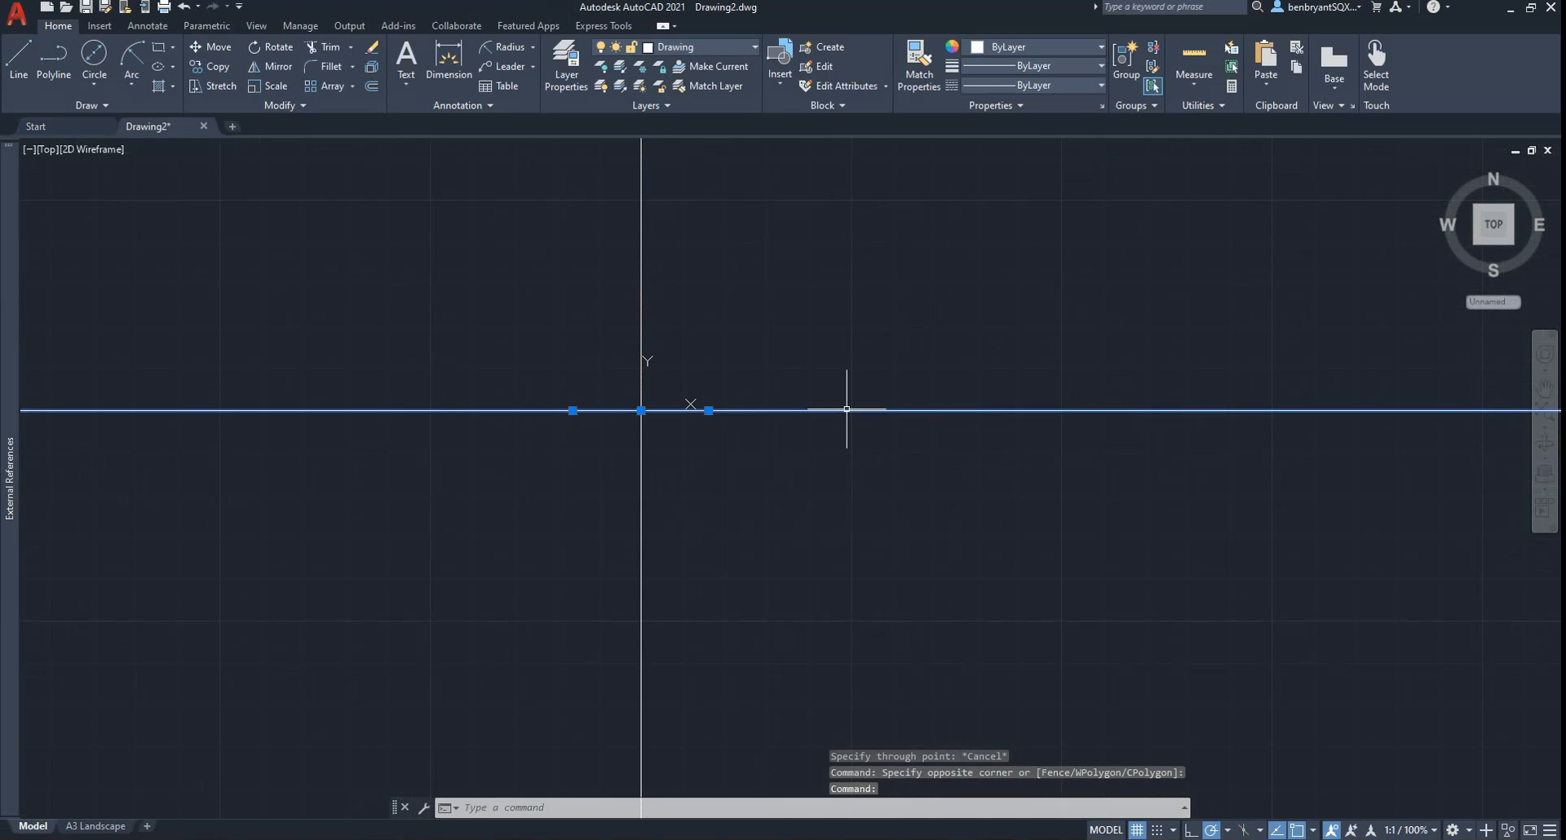
pyautogui.click(642, 280)
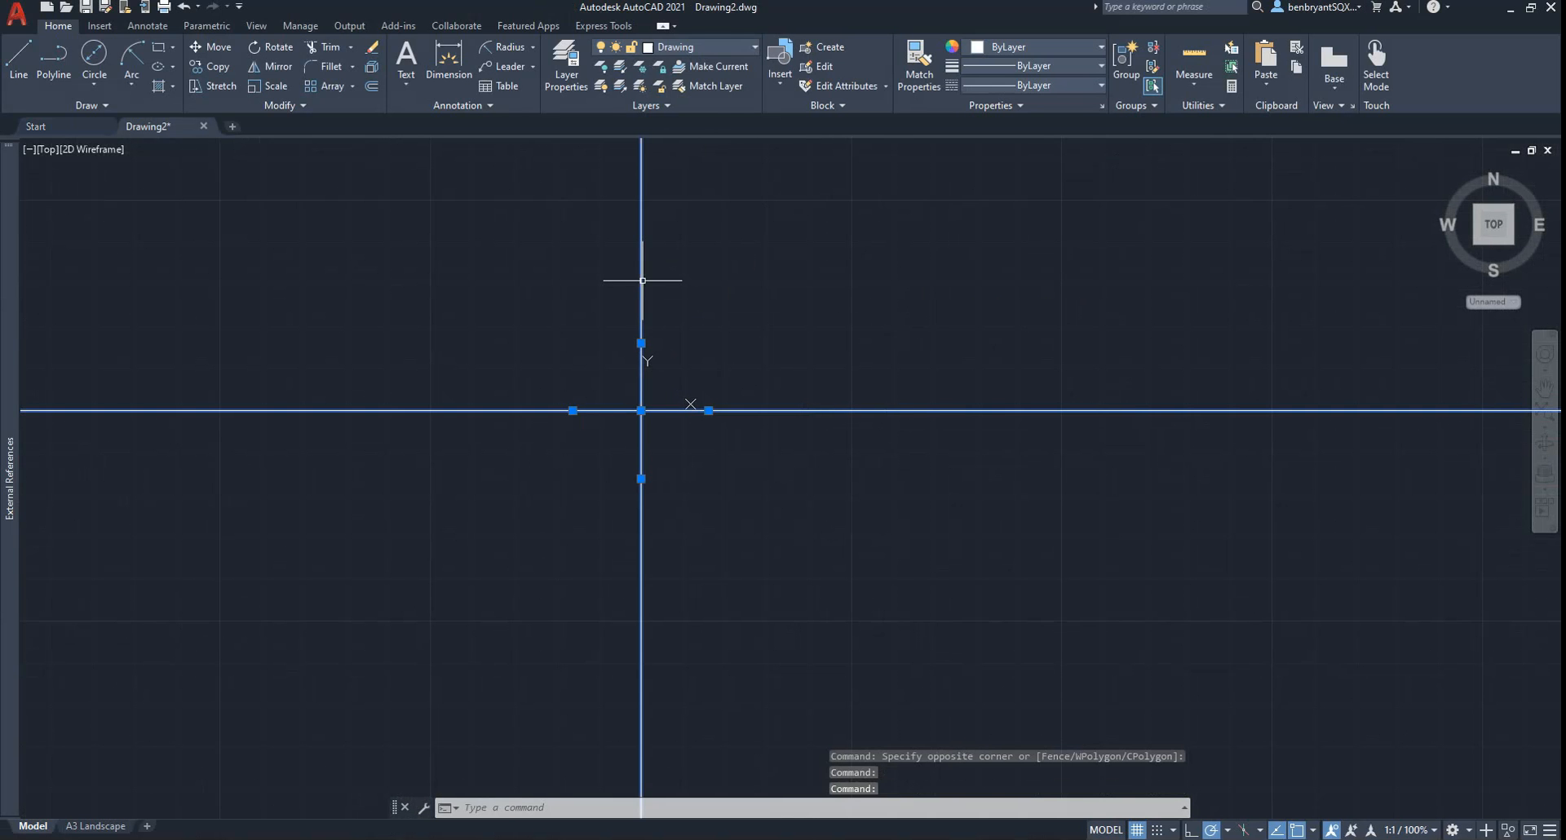
pyautogui.click(708, 48)
pyautogui.click(723, 98)
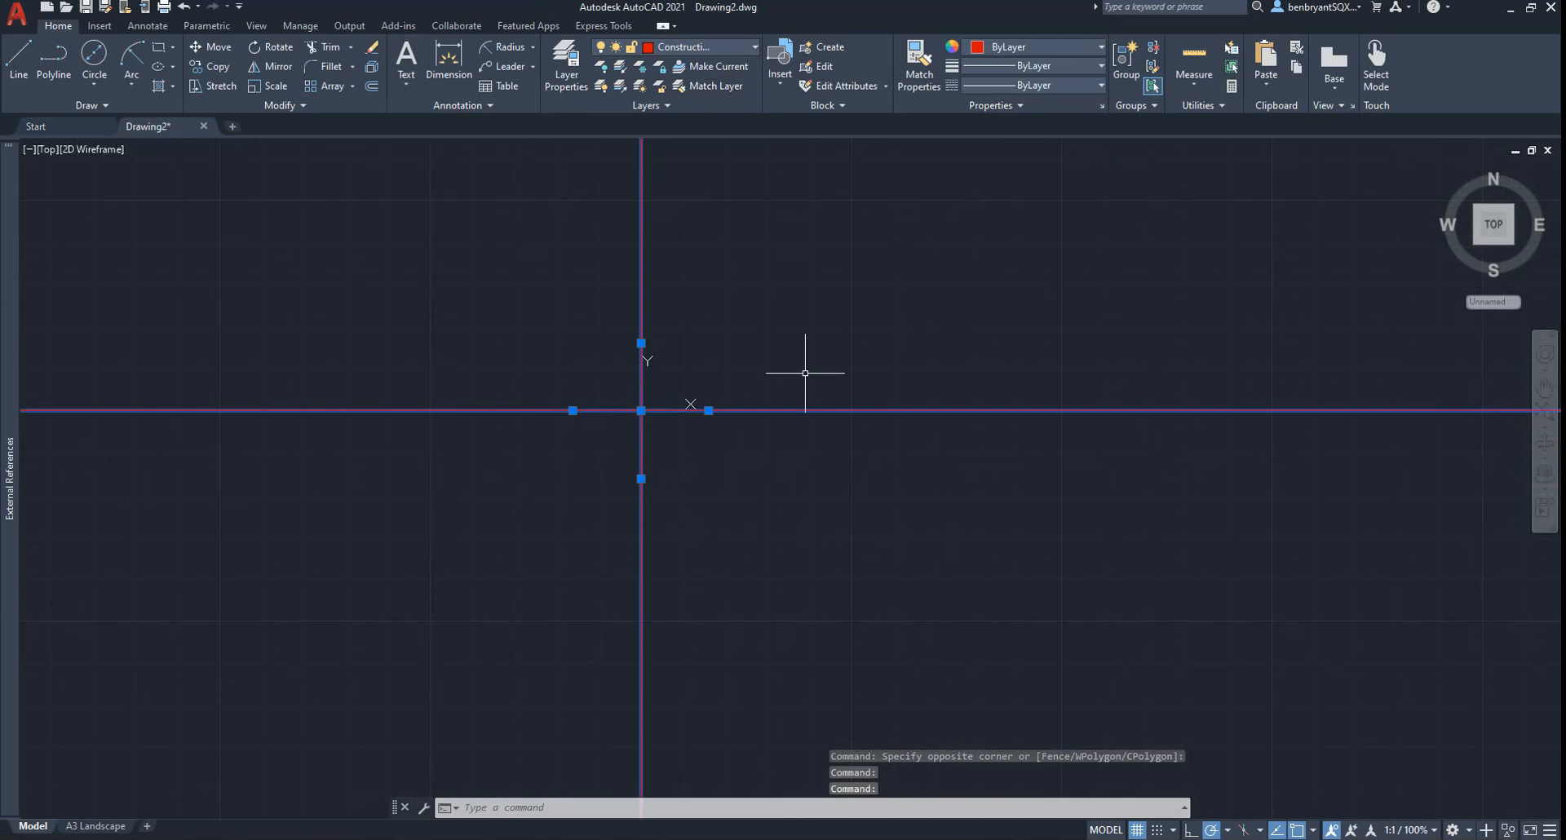
pyautogui.press('Escape')
# - Offset the vertical construction line at the origin 12.5 to its right
pyautogui.moveTo(850, 329)
pyautogui.mouseDown(button='middle')
pyautogui.moveTo(682, 507)
pyautogui.moveTo(641, 588)
pyautogui.moveTo(532, 533)
pyautogui.mouseUp(button='middle')
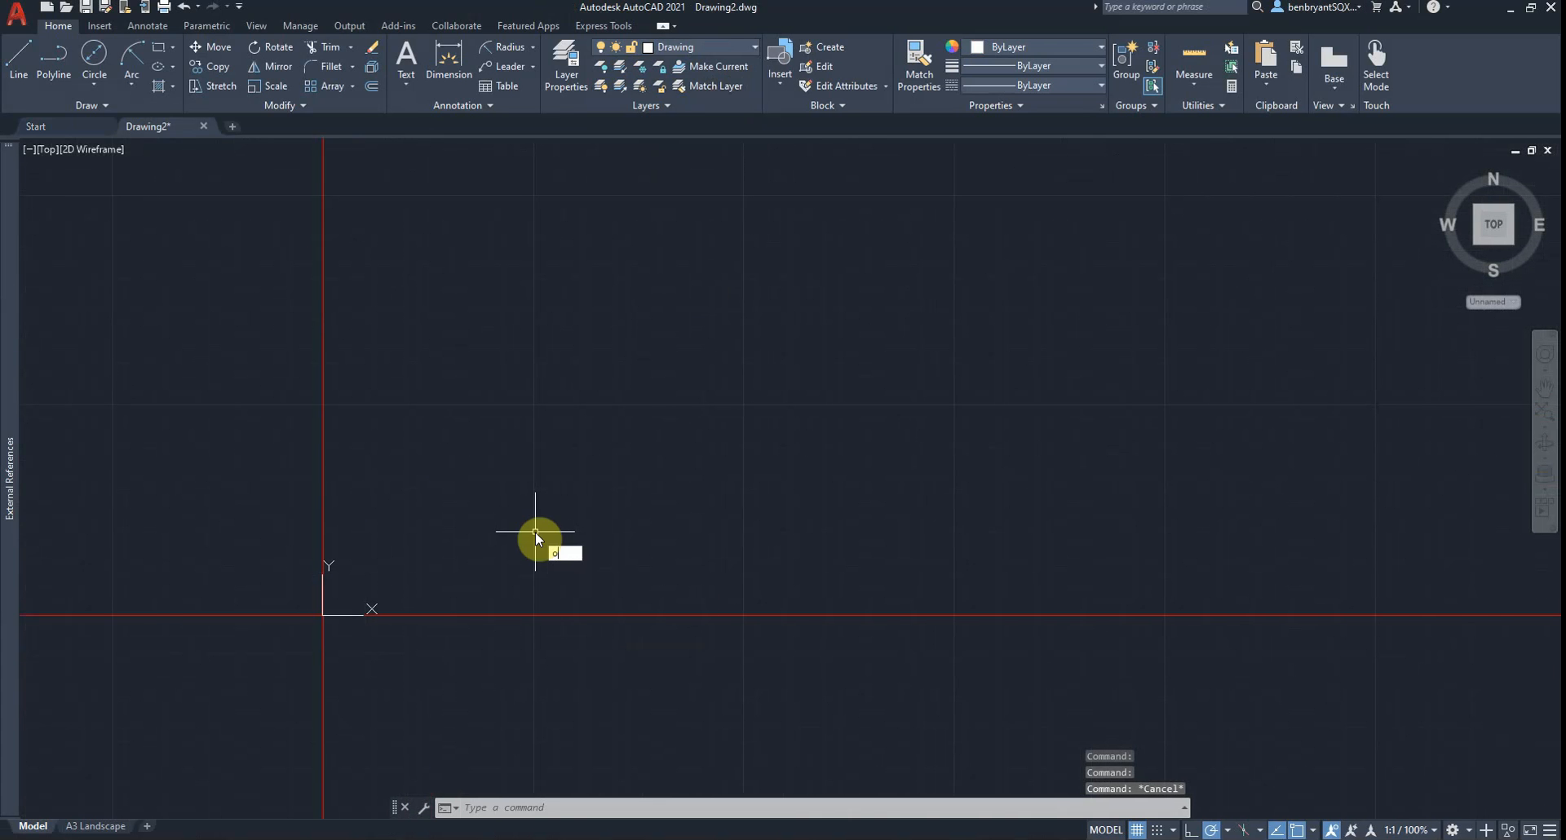
pyautogui.write('ffset')
pyautogui.press('Return')
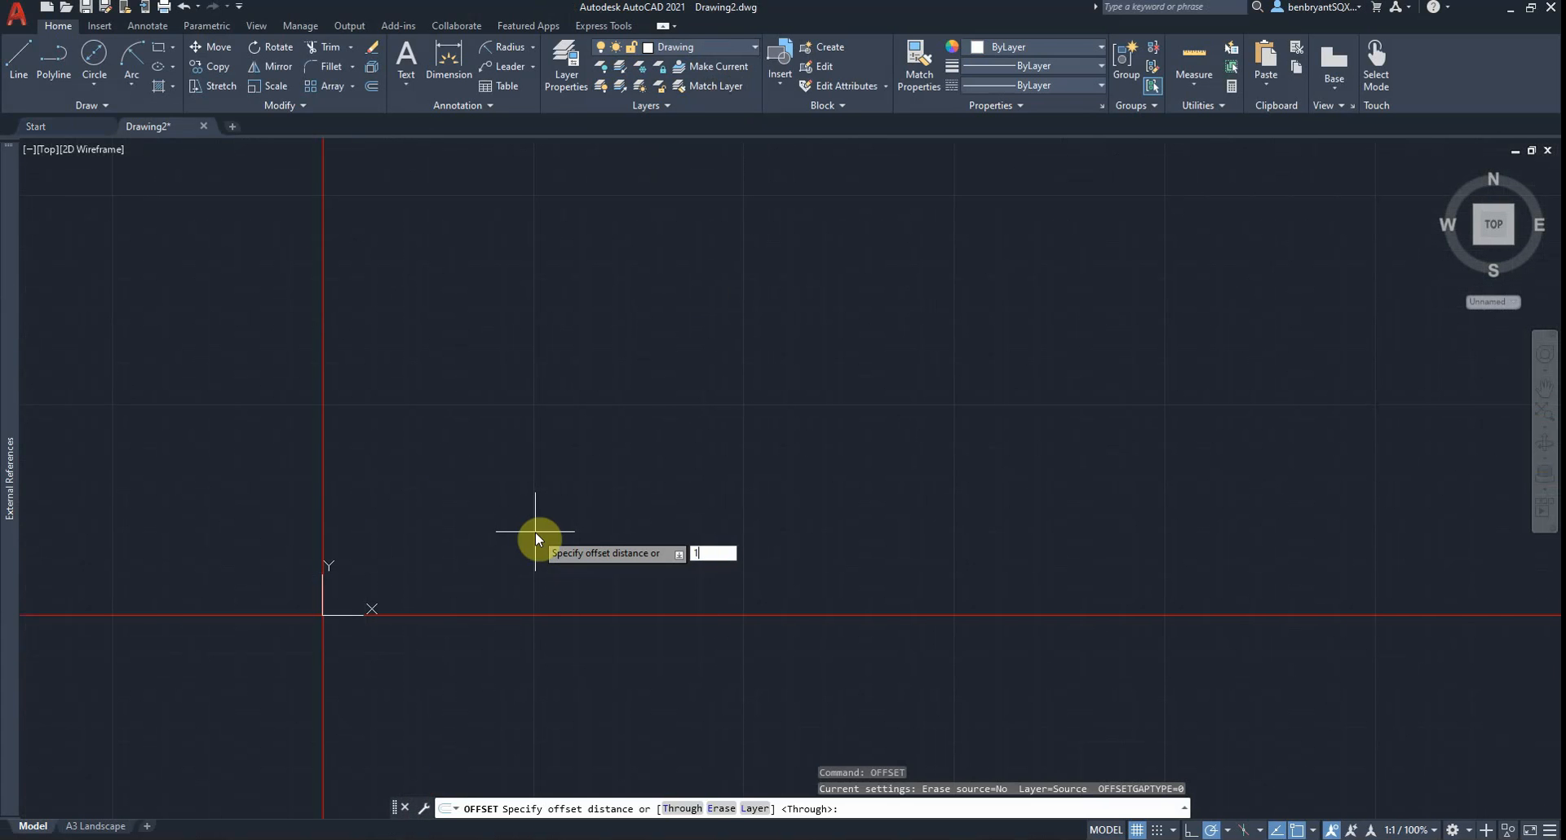
pyautogui.press('Return')
pyautogui.scroll(6, 404, 473)
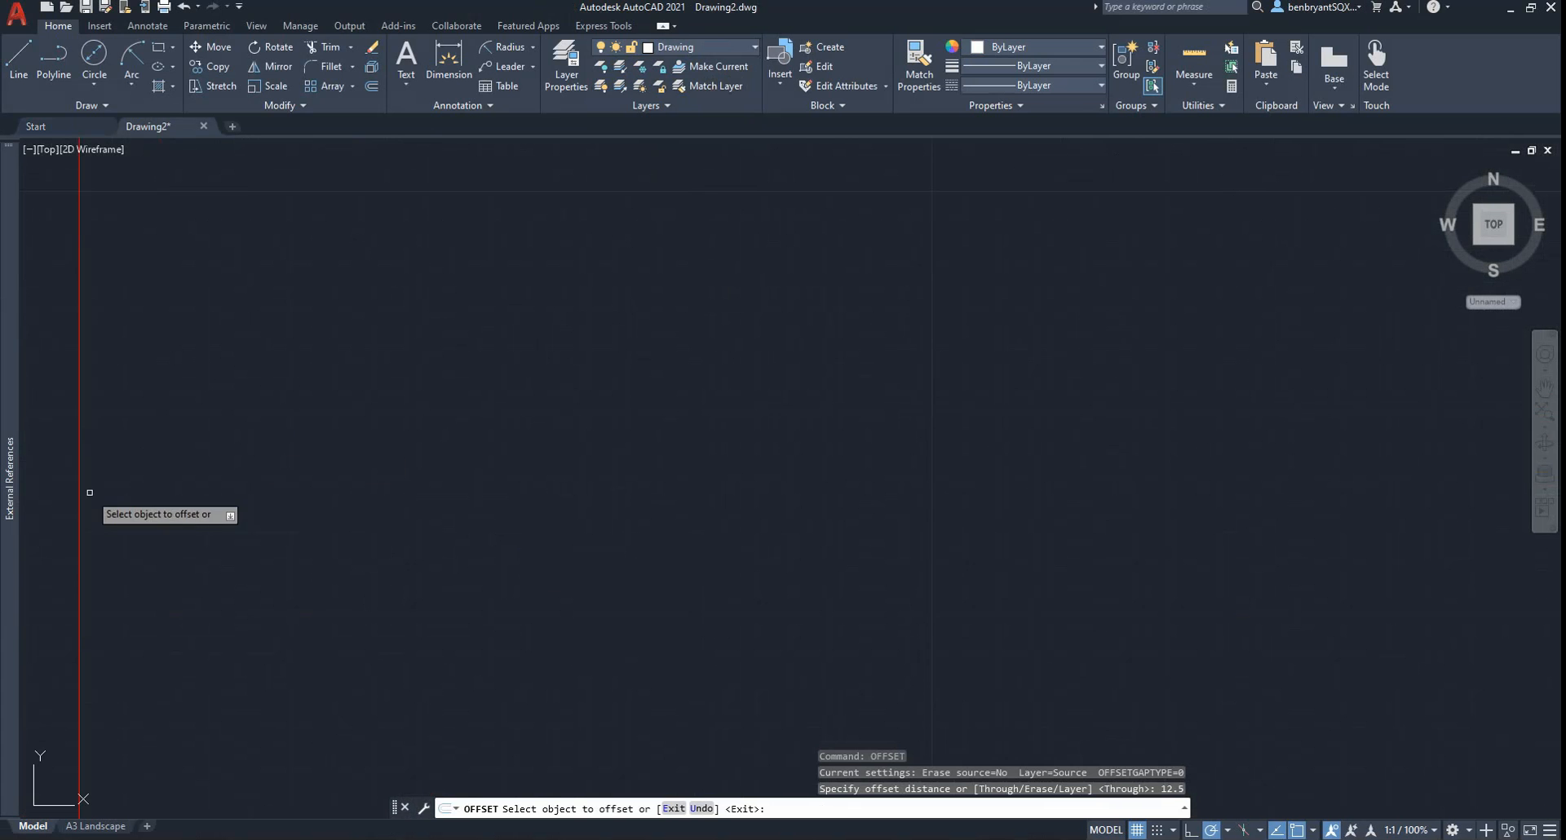
pyautogui.click(77, 489)
pyautogui.click(213, 490)
pyautogui.scroll(-6, 245, 506)
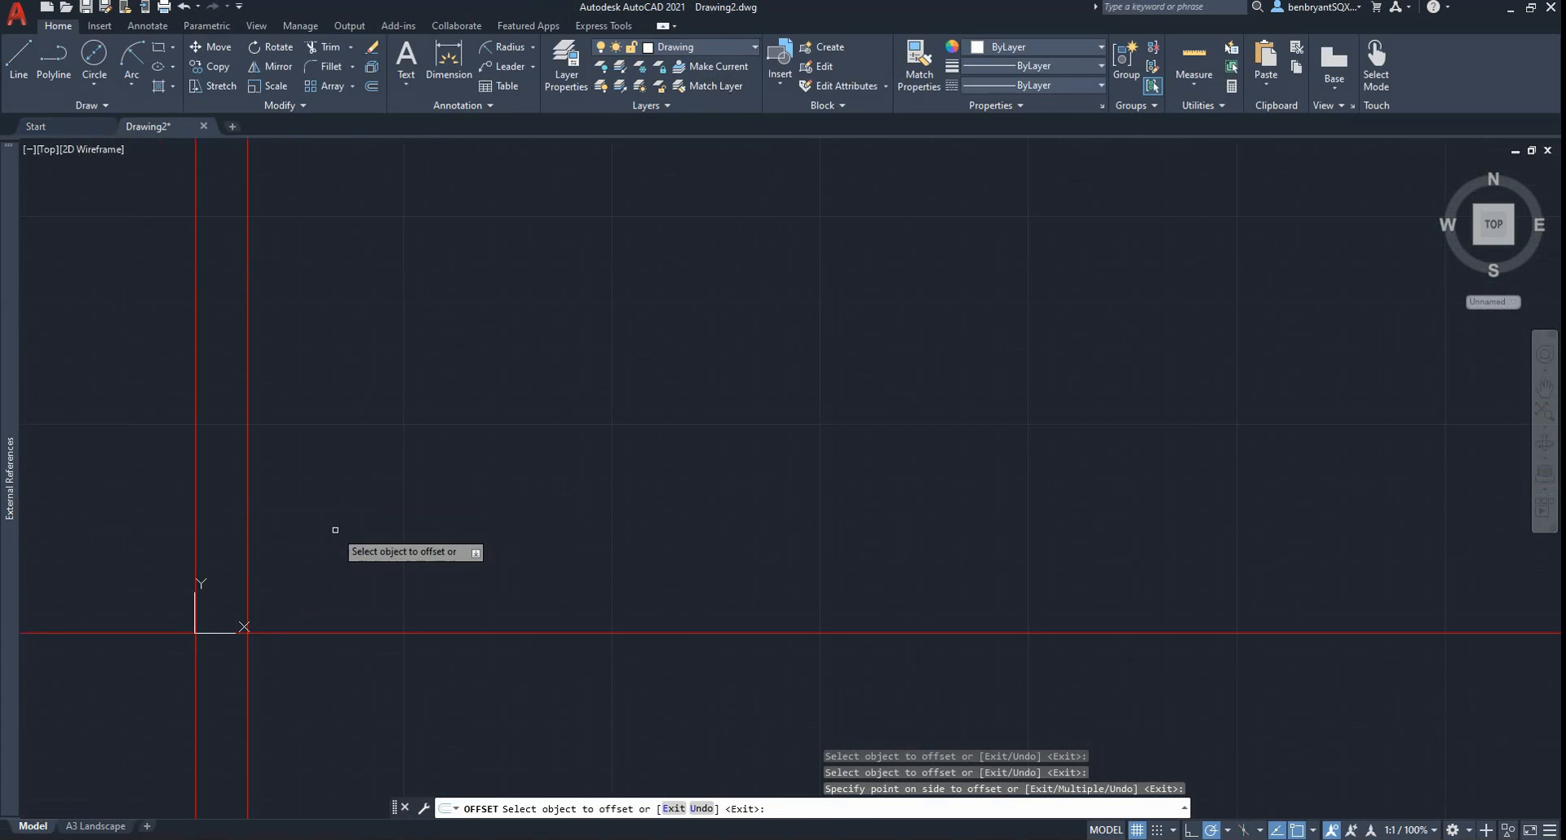
pyautogui.moveTo(339, 526)
pyautogui.mouseDown(button='middle')
pyautogui.moveTo(506, 417)
pyautogui.moveTo(505, 398)
pyautogui.mouseUp(button='middle')
pyautogui.press('Escape')
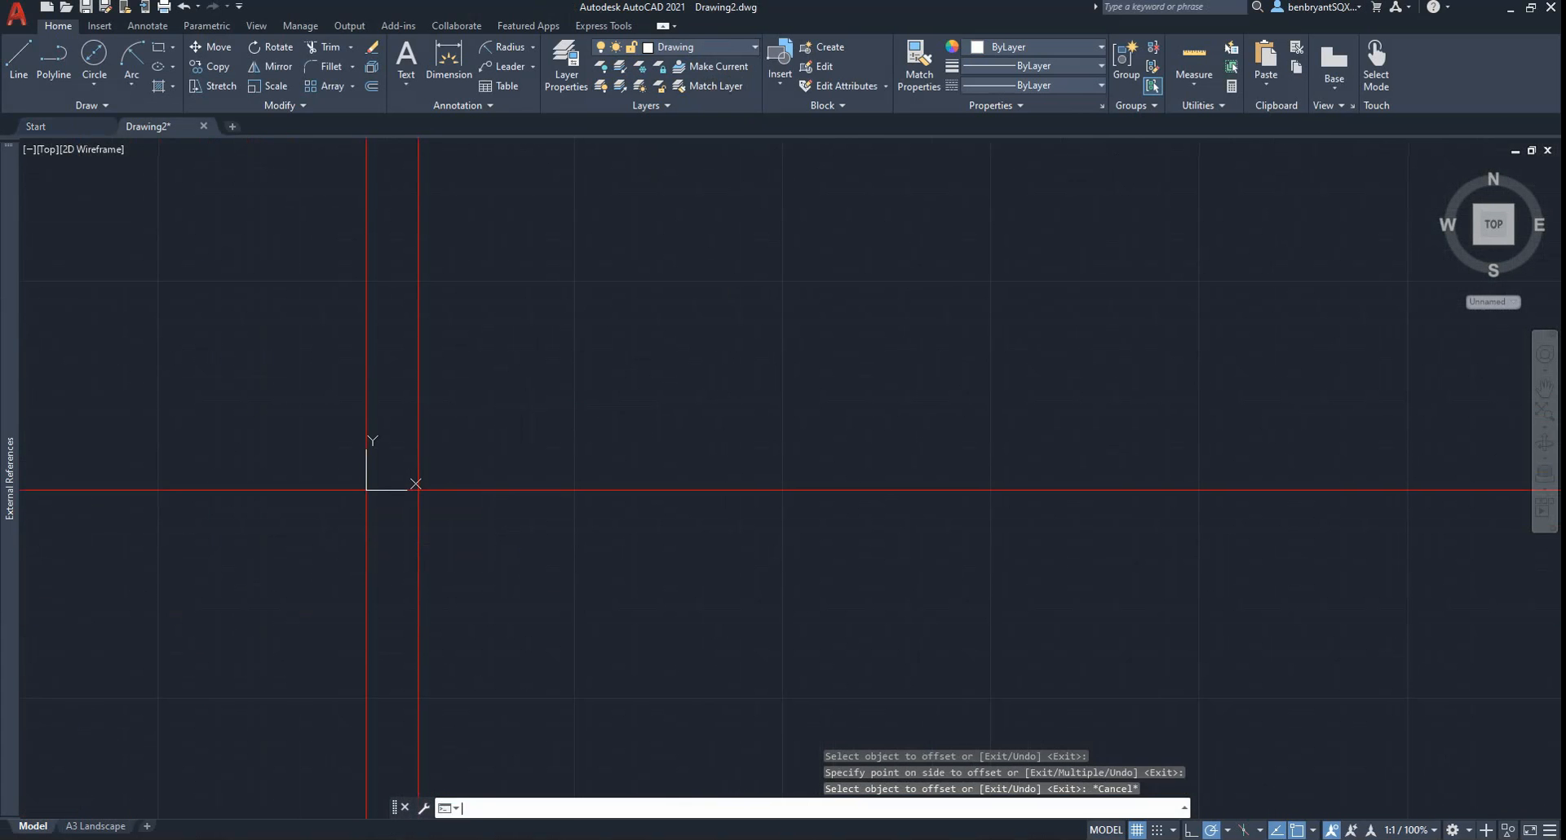
# - Offset the second vertical construction line 250 to the right to mark the other hole centre
pyautogui.press('Return')
pyautogui.write('250')
pyautogui.press('Return')
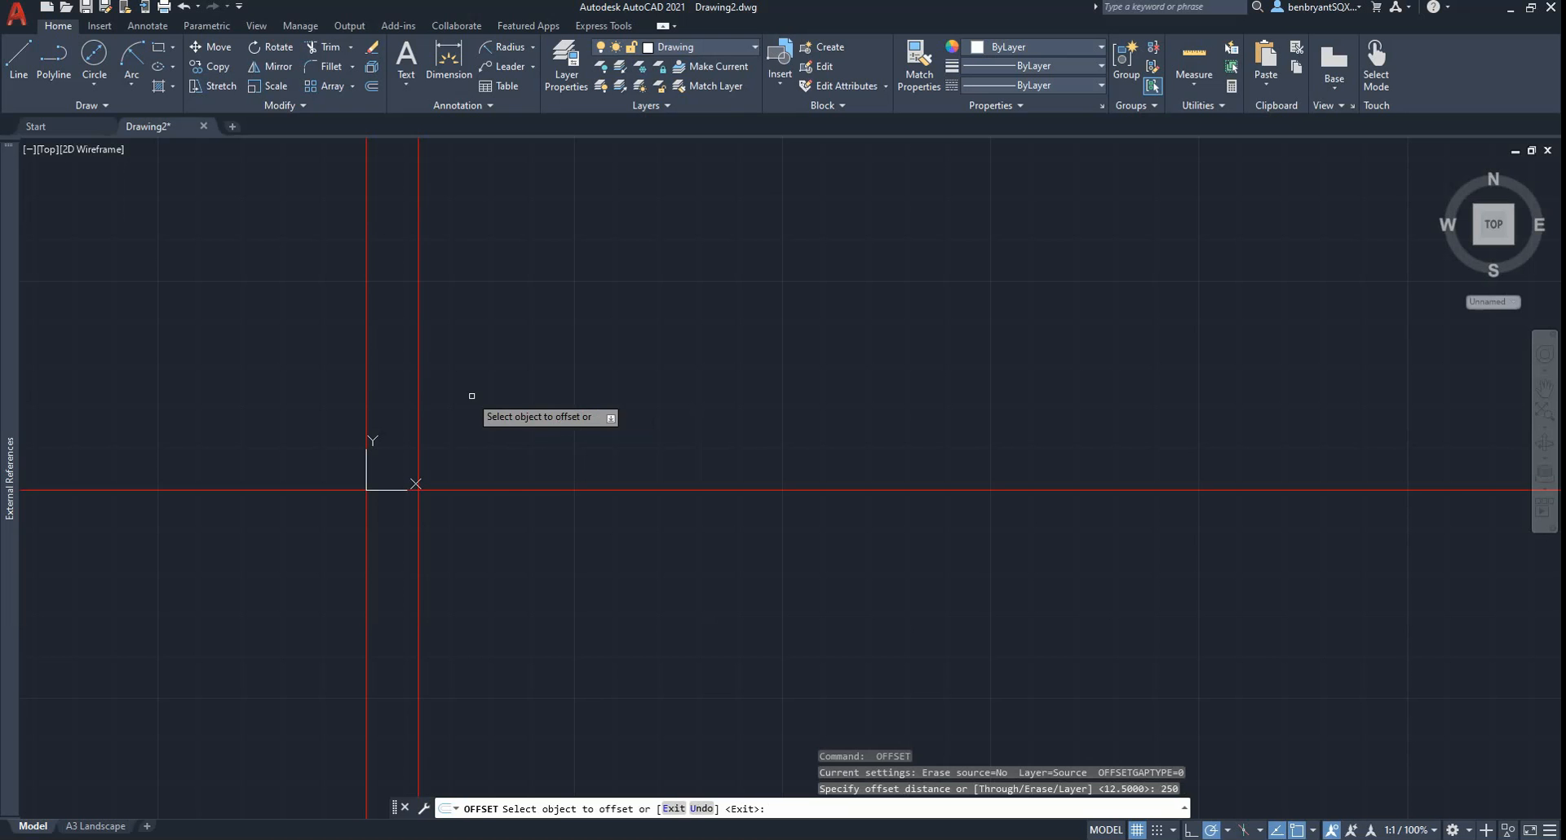
pyautogui.click(419, 385)
pyautogui.click(561, 383)
pyautogui.scroll(2, 807, 412)
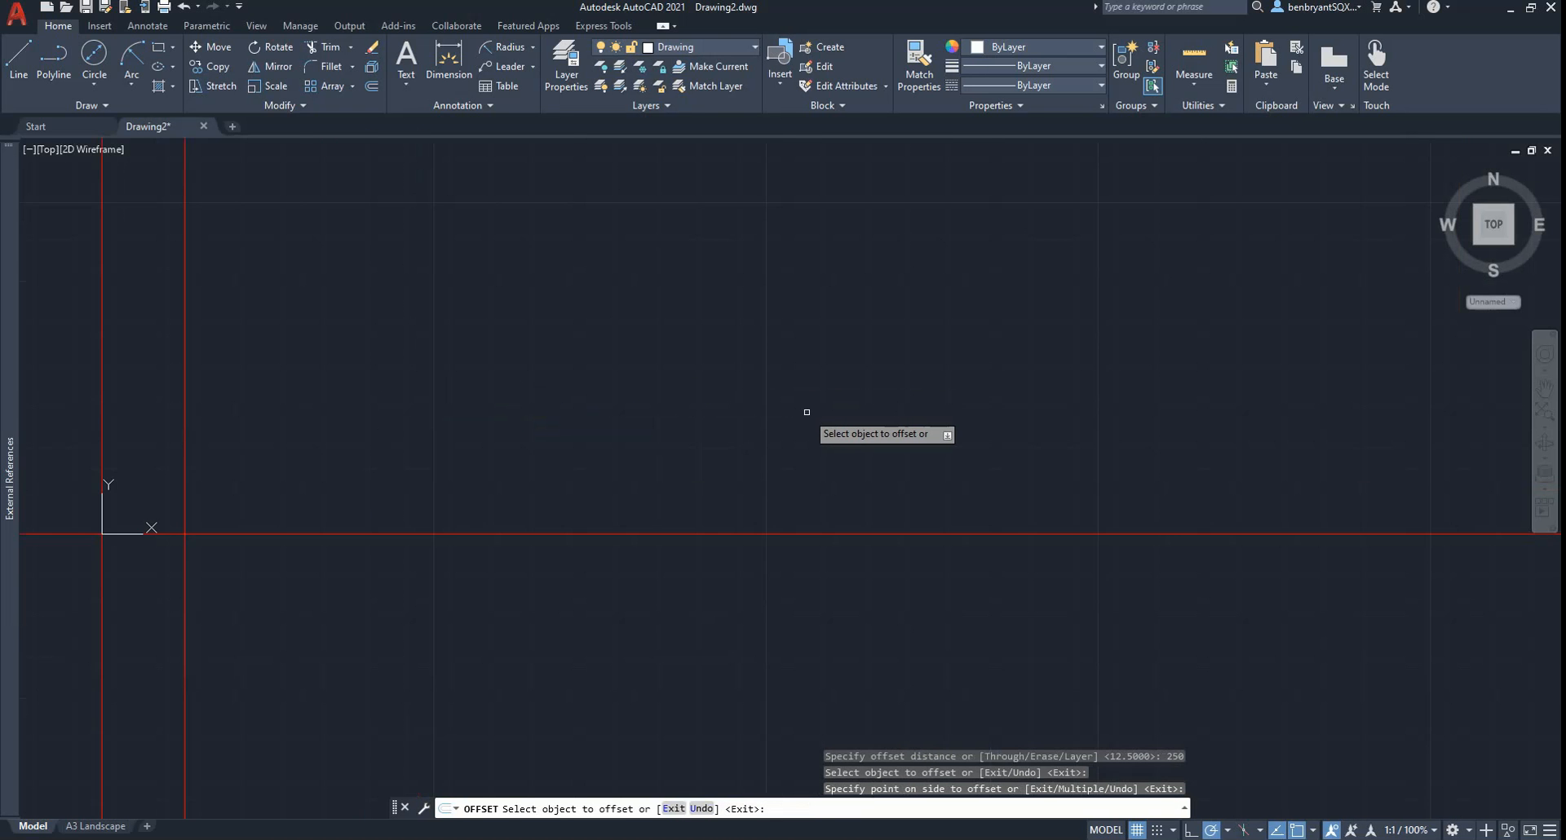
pyautogui.scroll(-6, 816, 403)
pyautogui.scroll(2, 817, 402)
pyautogui.moveTo(797, 412); pyautogui.dragTo(615, 453, button='middle')
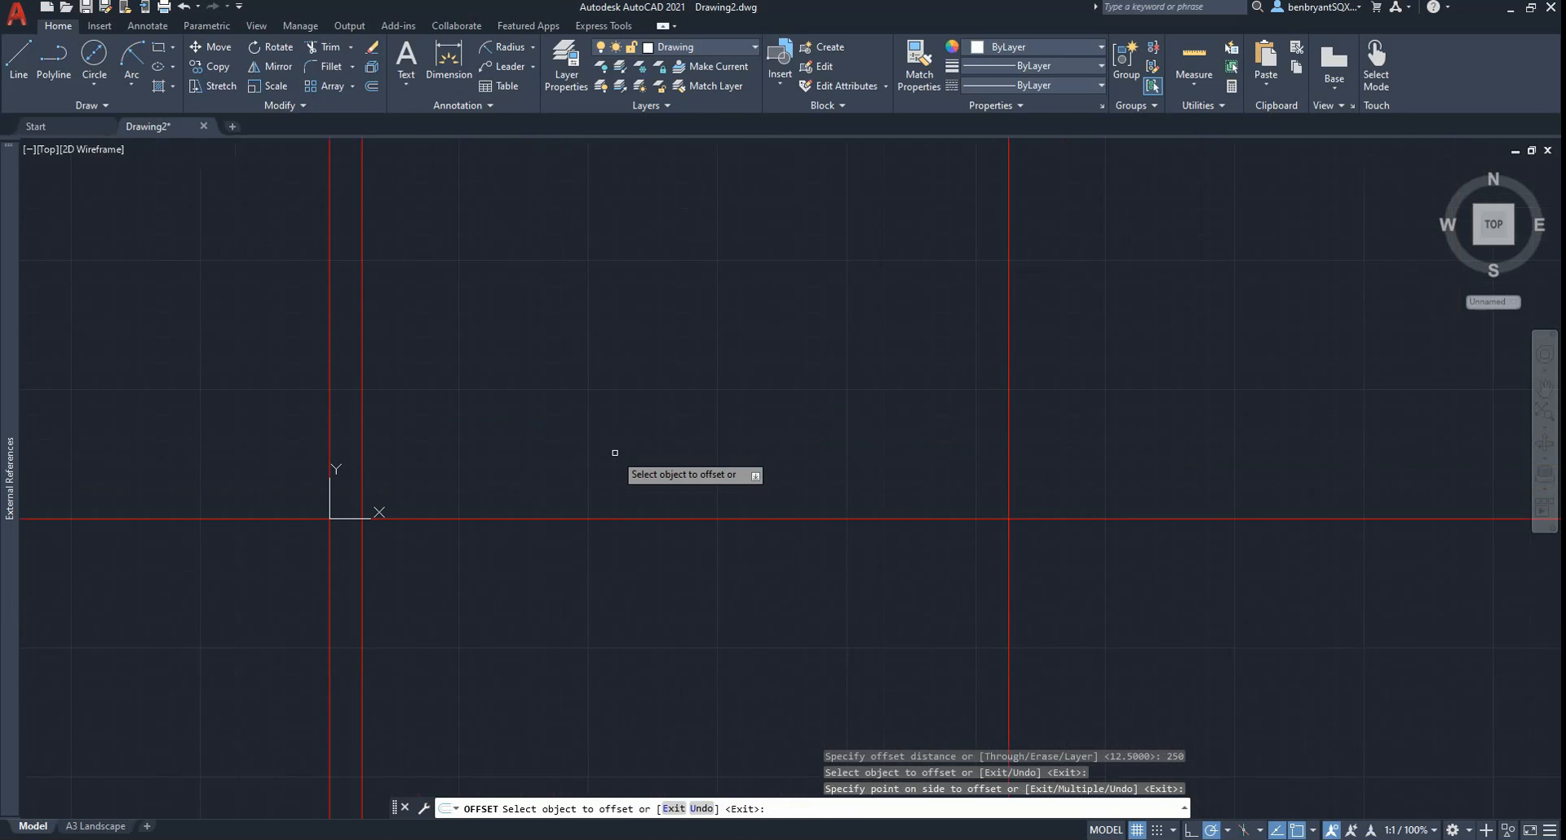
pyautogui.press('Escape')
# - Offset the rightmost vertical construction line 12.5 outward to mark the part's right end
pyautogui.rightClick(616, 457)
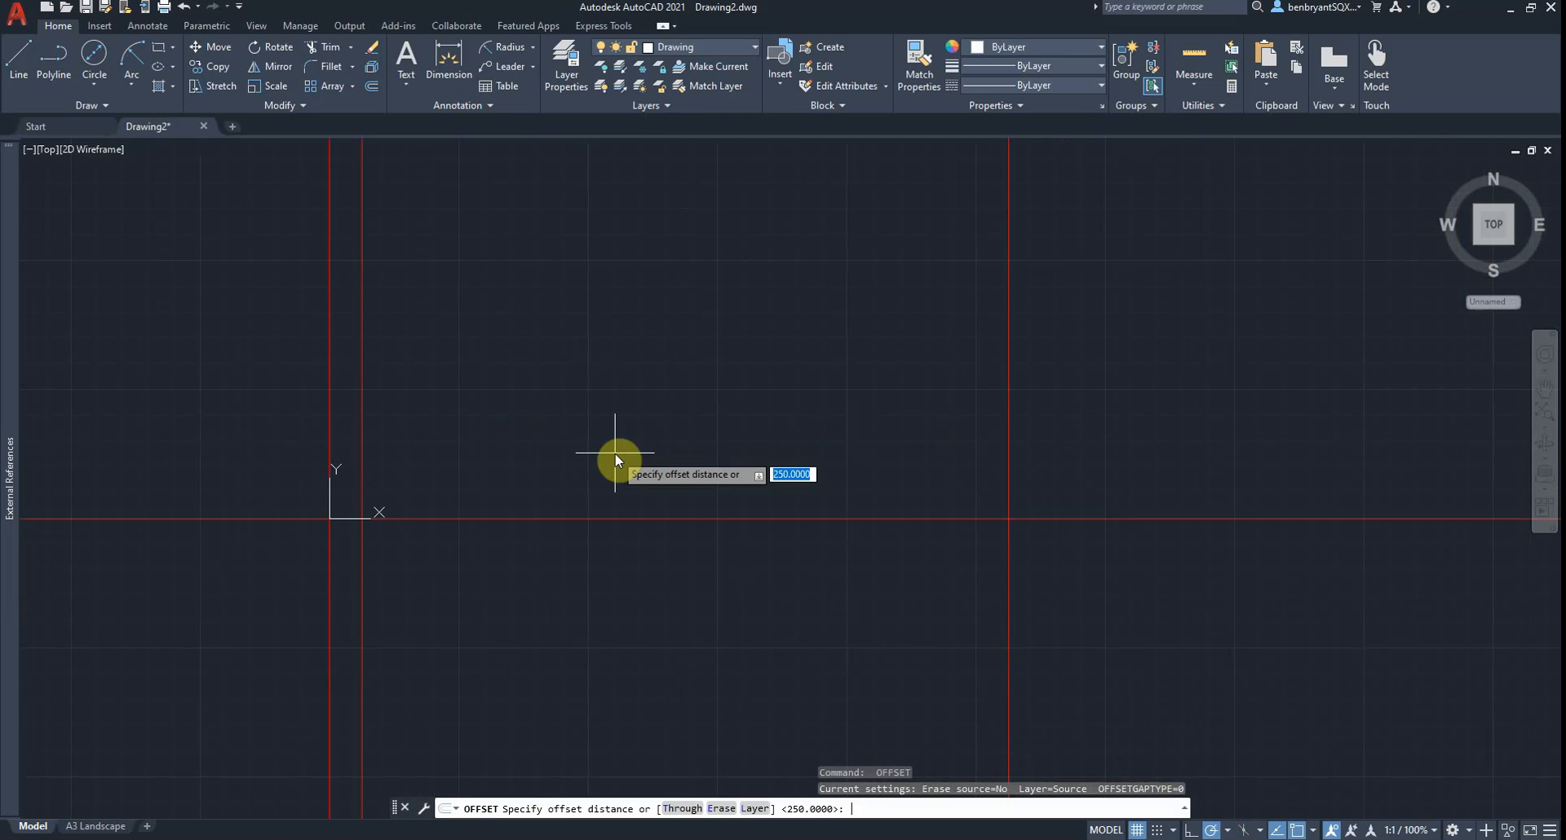
pyautogui.write('12.5')
pyautogui.press('Return')
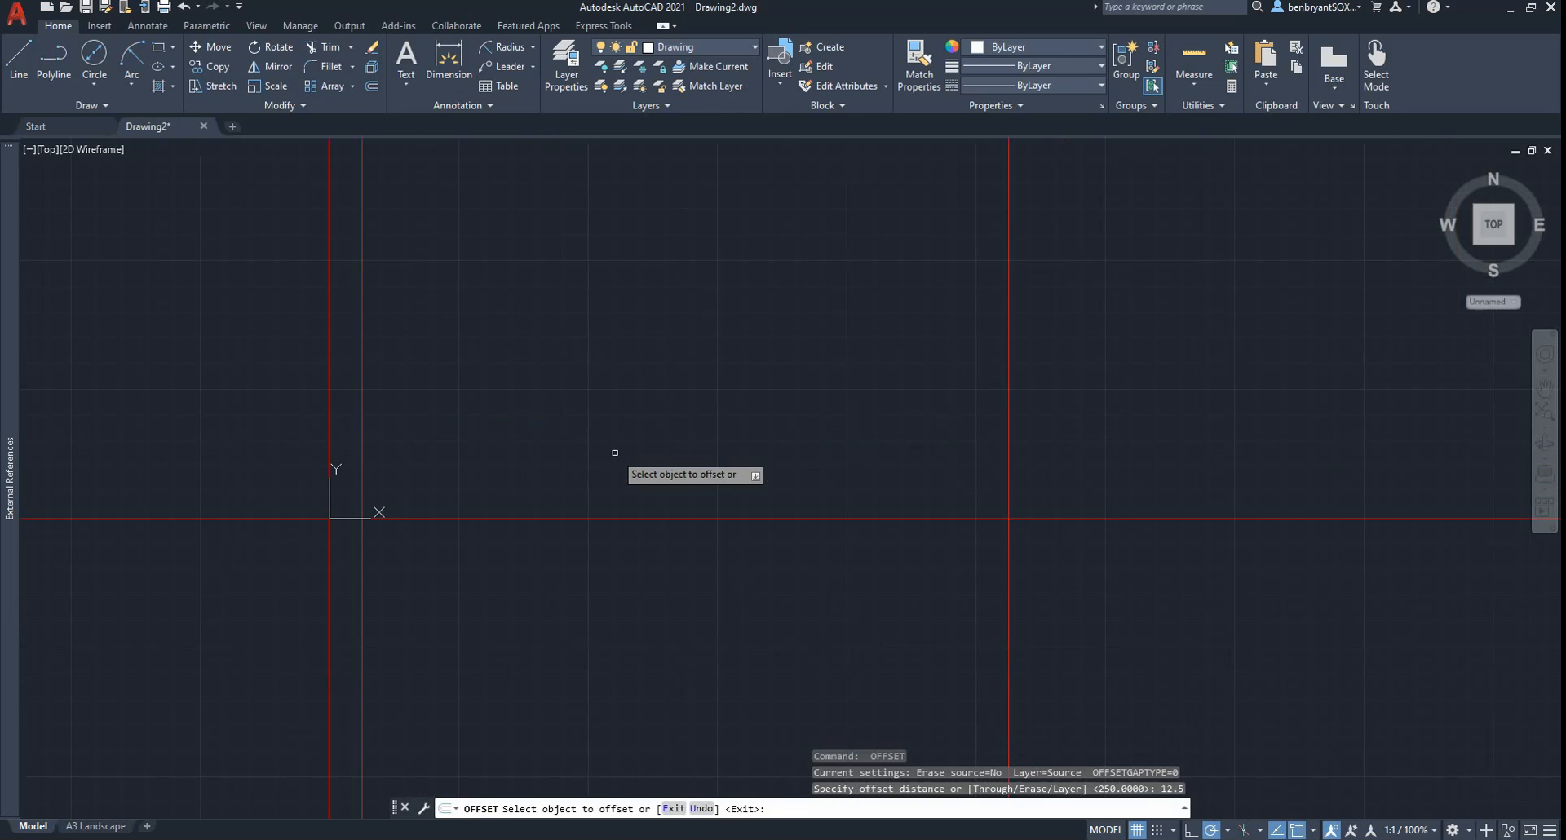
pyautogui.click(1012, 439)
pyautogui.click(1047, 434)
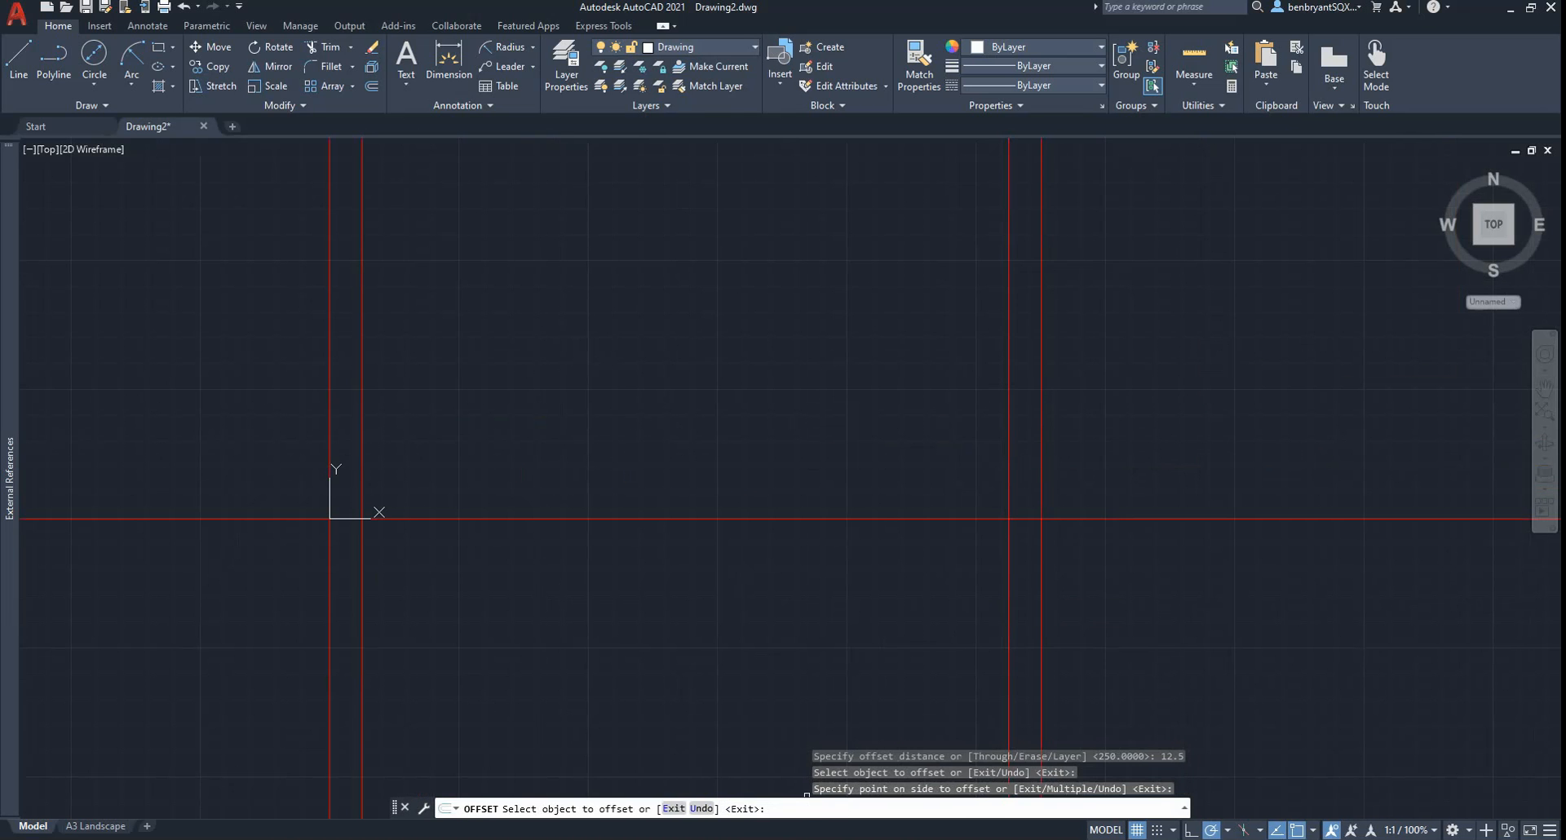
# - Check the Day 09.pdf drawing in Acrobat, return to AutoCAD, and offset the horizontal line through the origin 25 upward
pyautogui.click(754, 839)
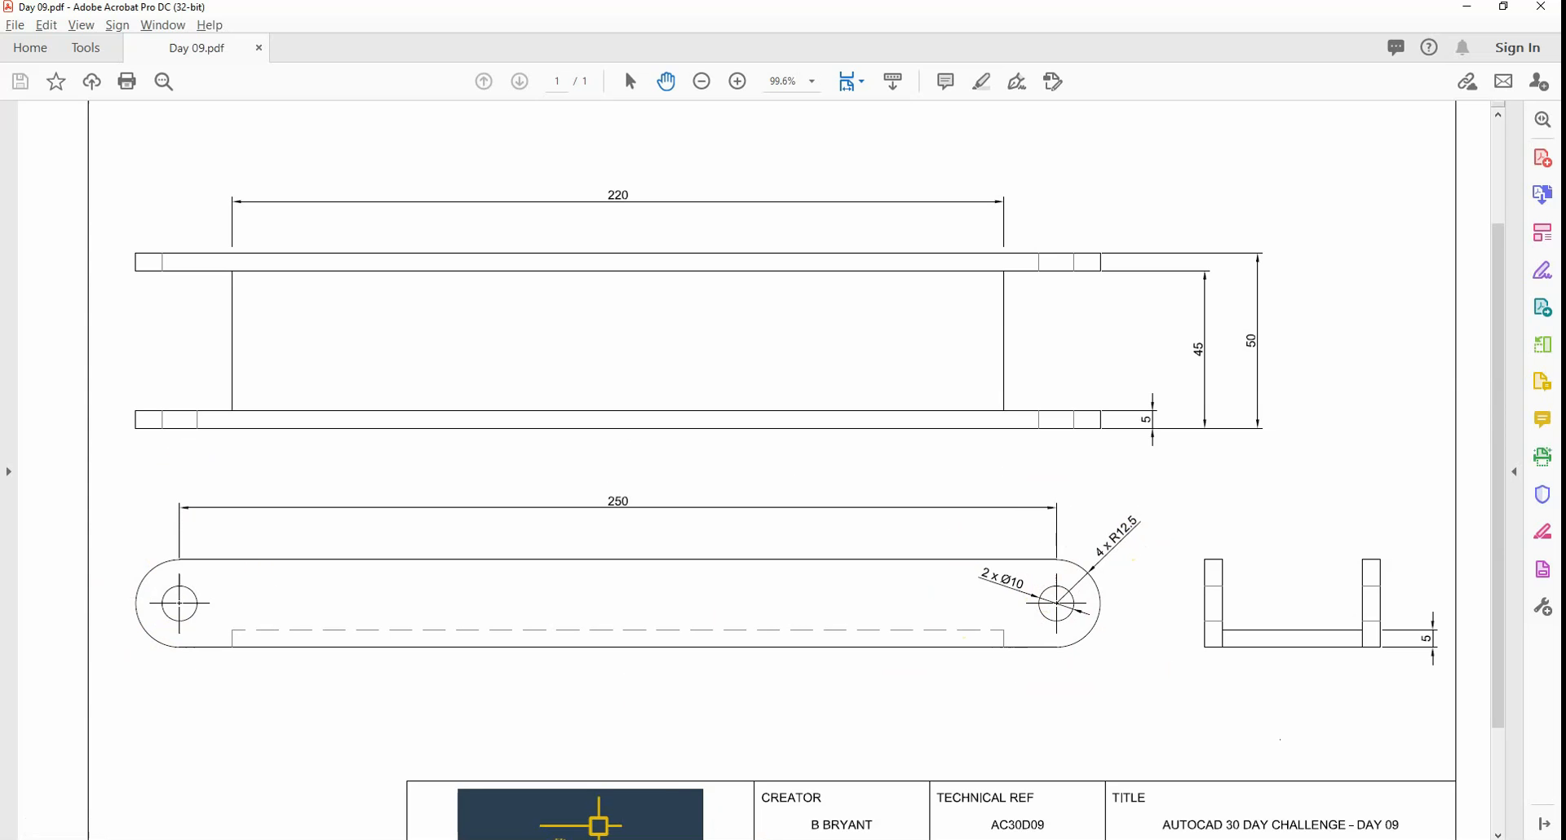
pyautogui.hotkey('alt', 'Tab')
pyautogui.press('Escape')
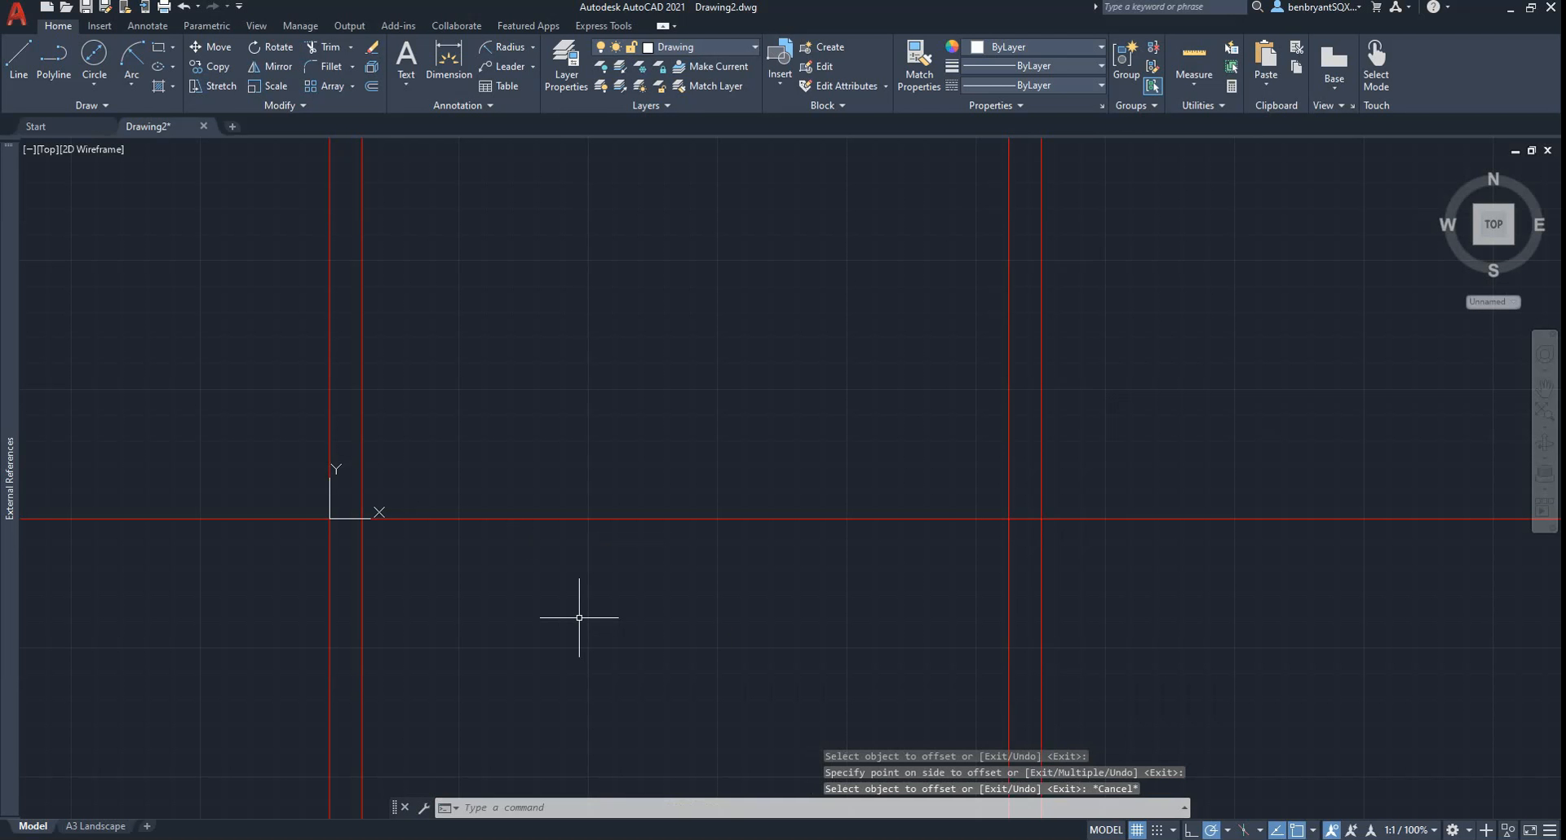
pyautogui.press('Return')
pyautogui.write('25')
pyautogui.press('Return')
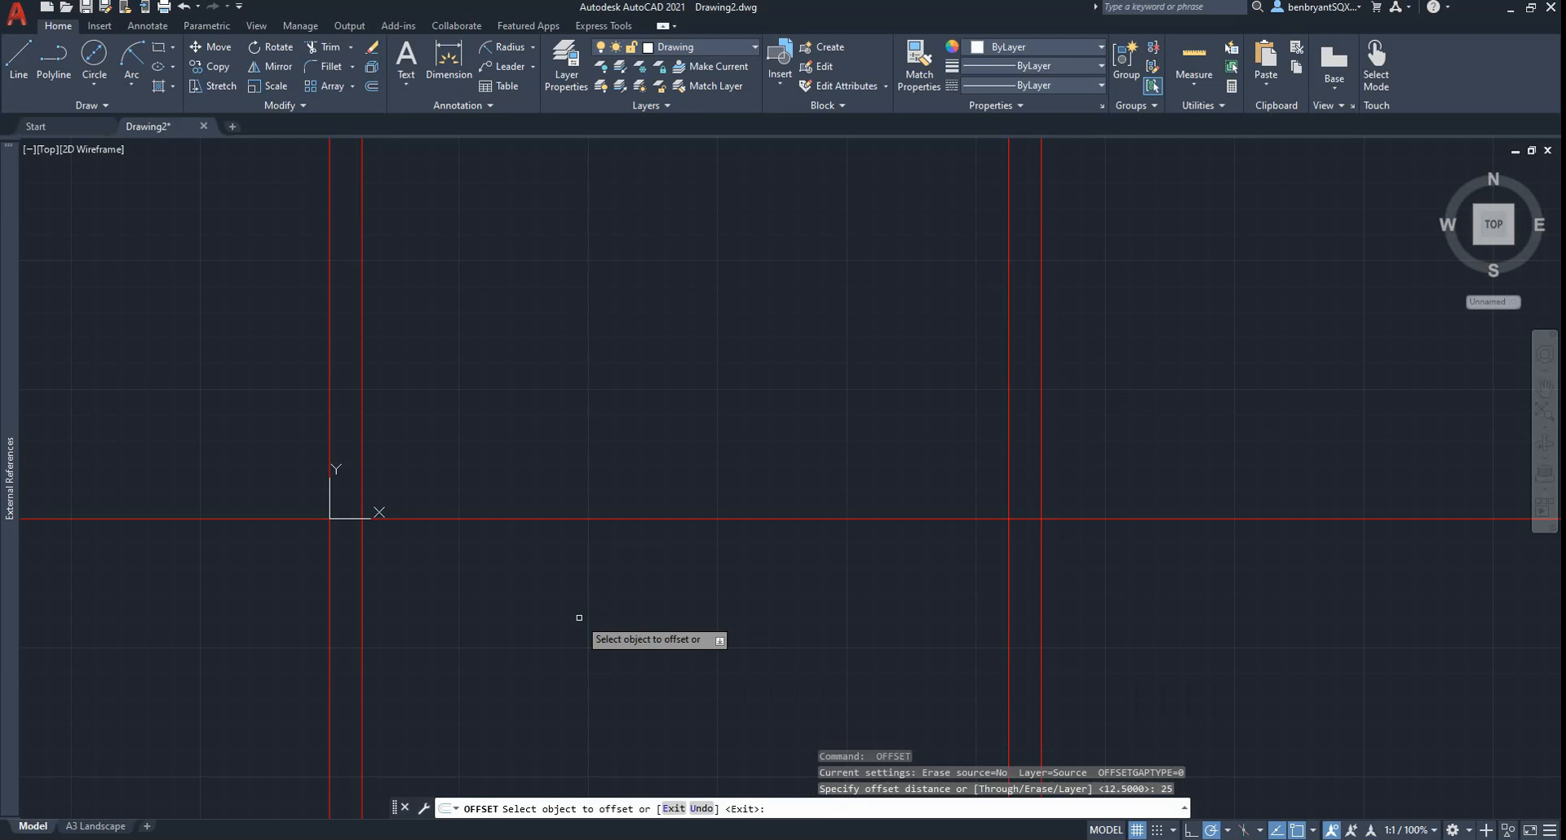
pyautogui.click(633, 518)
pyautogui.click(637, 425)
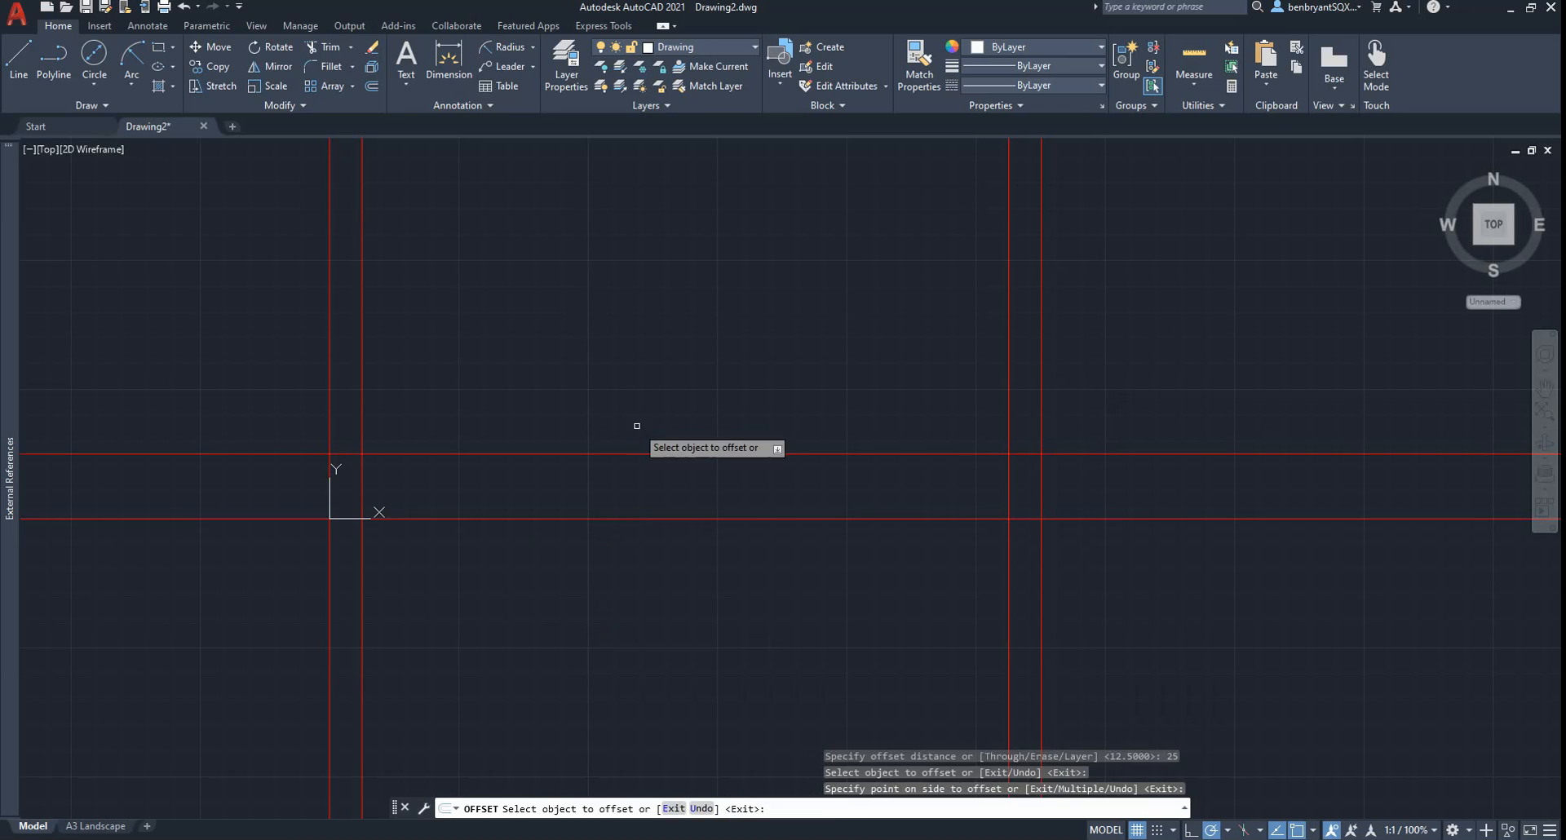
pyautogui.press('Return')
# - Offset the upper horizontal construction line 50 upward to create the gap between the two views
pyautogui.press('Return')
pyautogui.write('50')
pyautogui.press('Return')
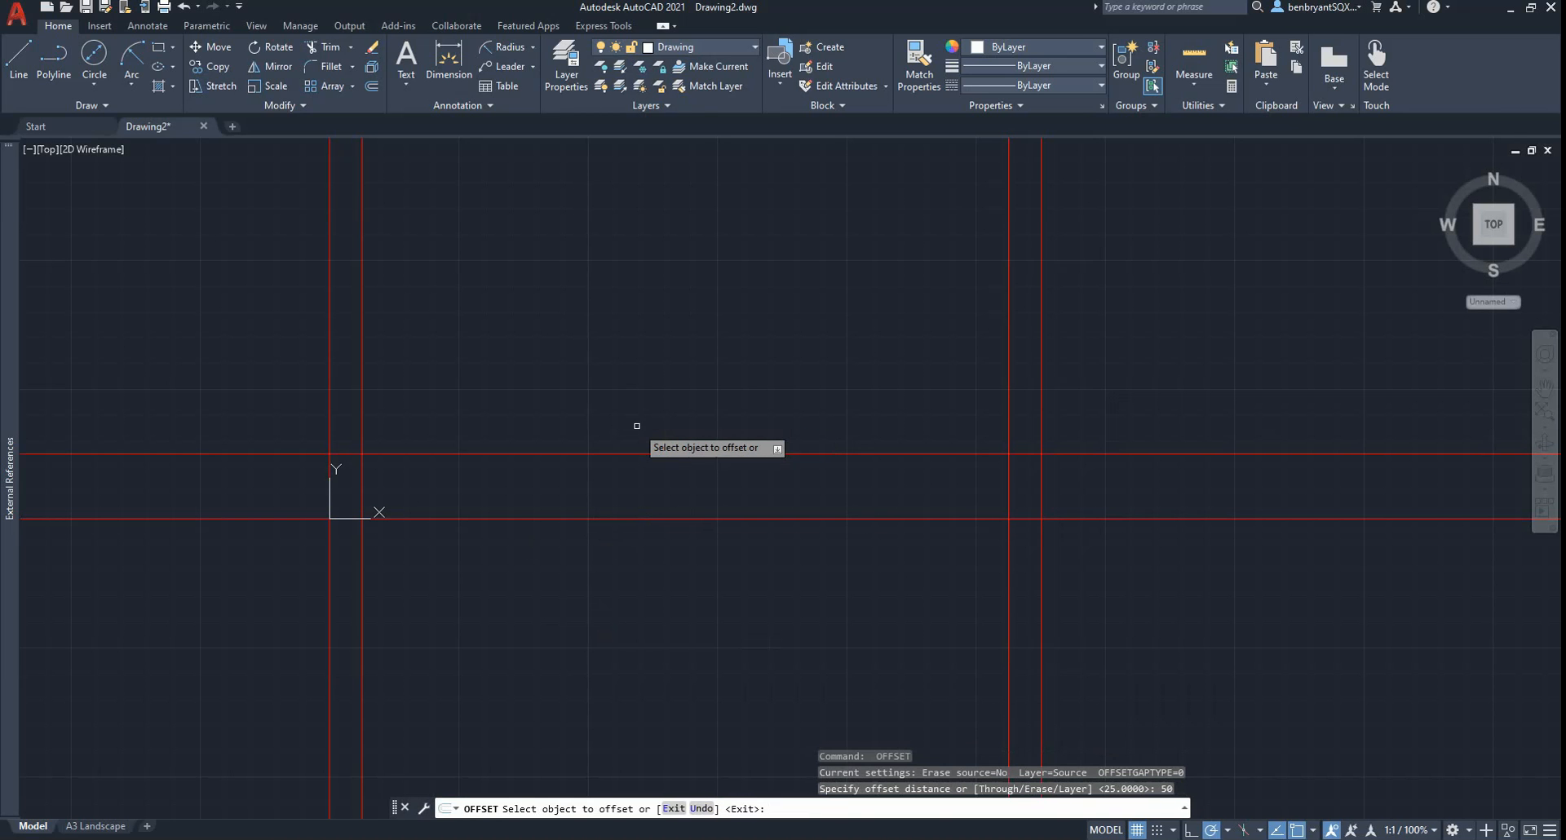
pyautogui.click(647, 453)
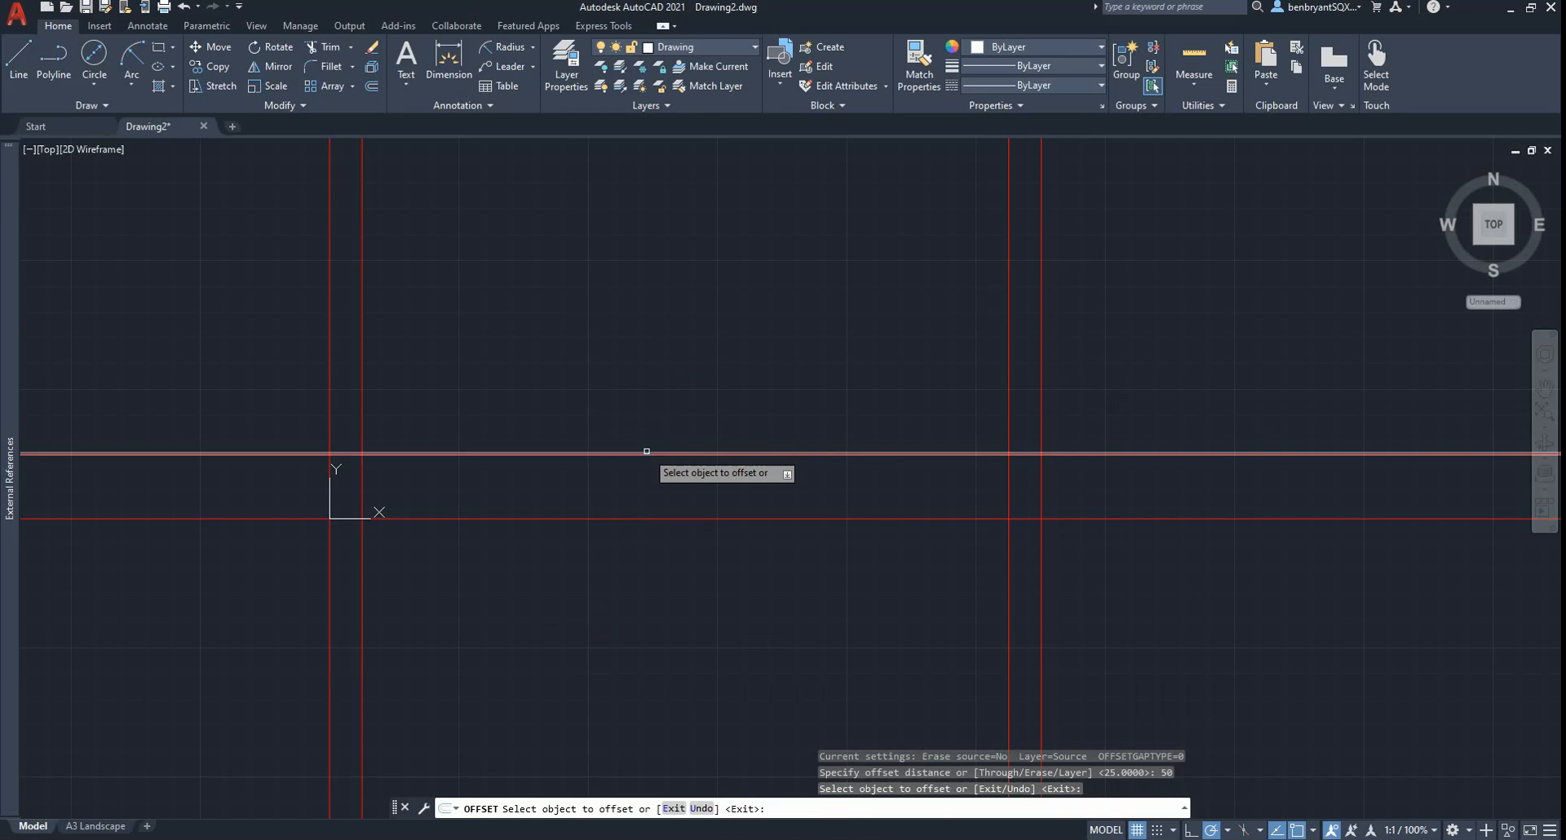
pyautogui.click(640, 360)
pyautogui.moveTo(656, 363); pyautogui.dragTo(621, 461, button='middle')
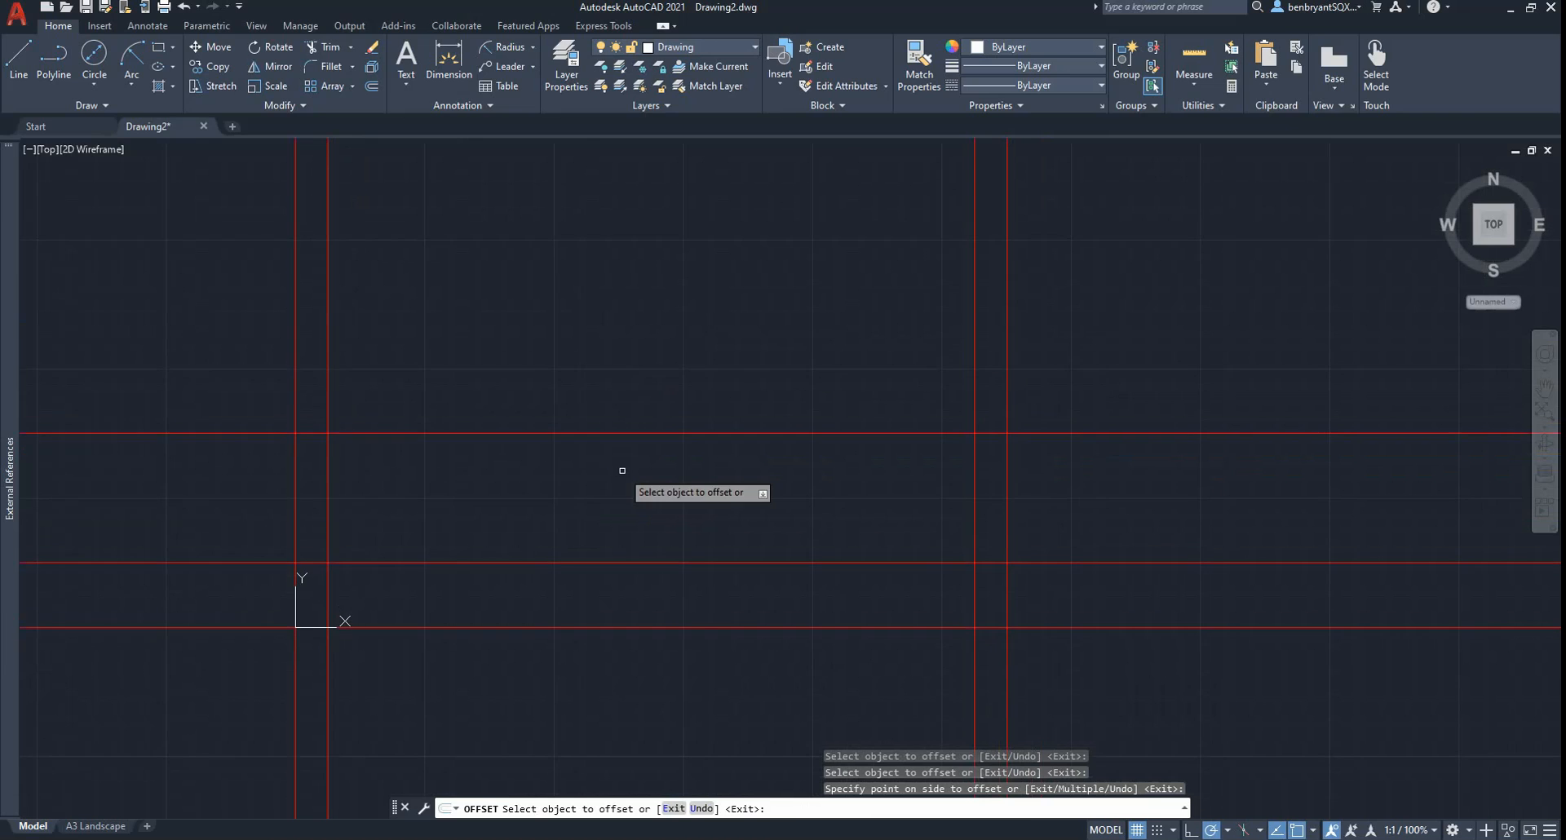
# - Check the plan view's overall width in Acrobat, return to AutoCAD, and offset the topmost horizontal line 50 upward
pyautogui.hotkey('alt', 'Tab')
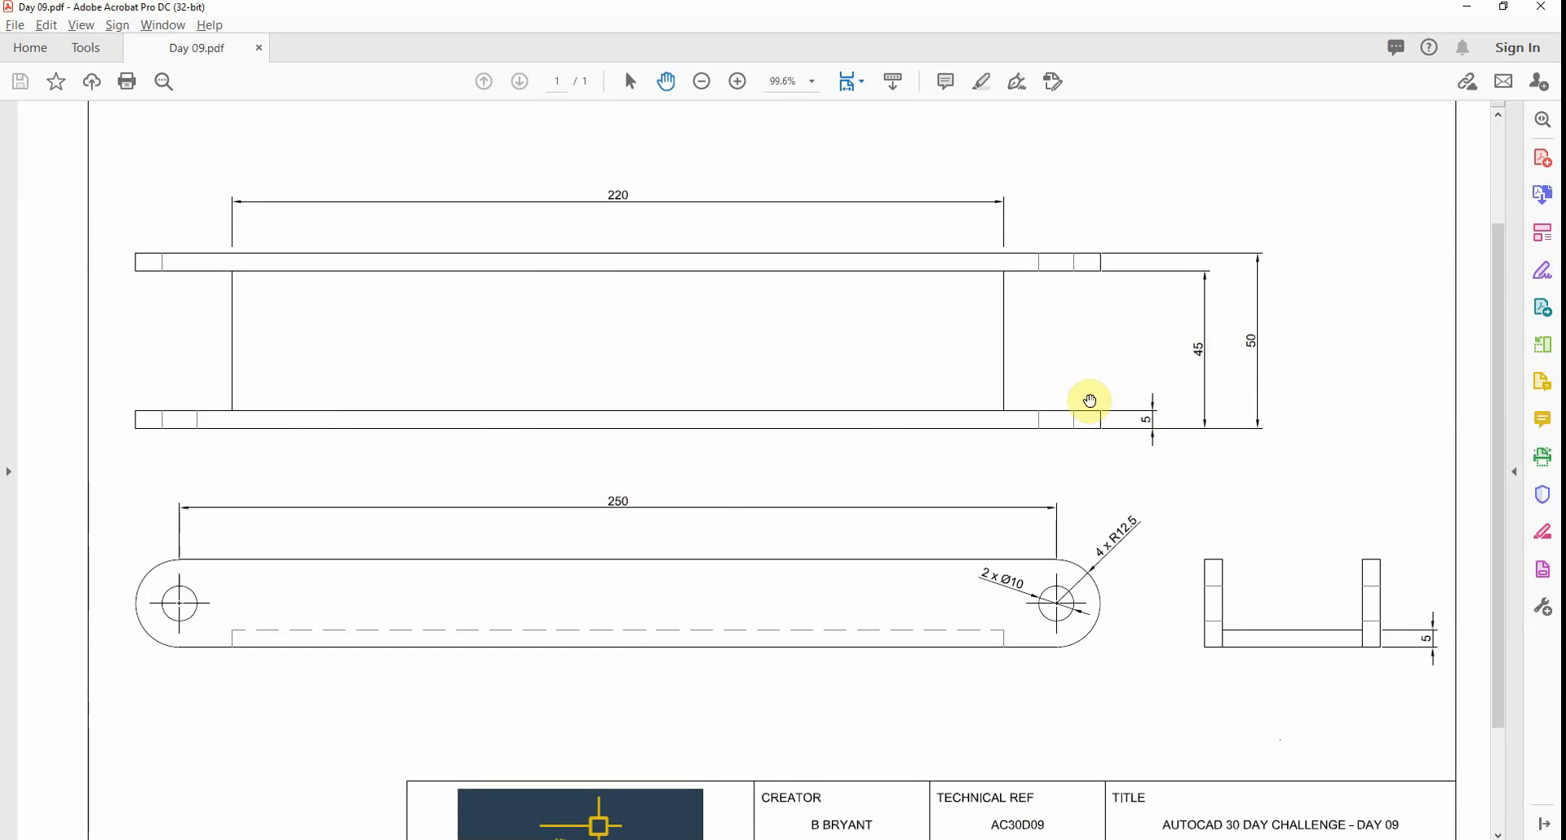
pyautogui.hotkey('alt', 'Tab')
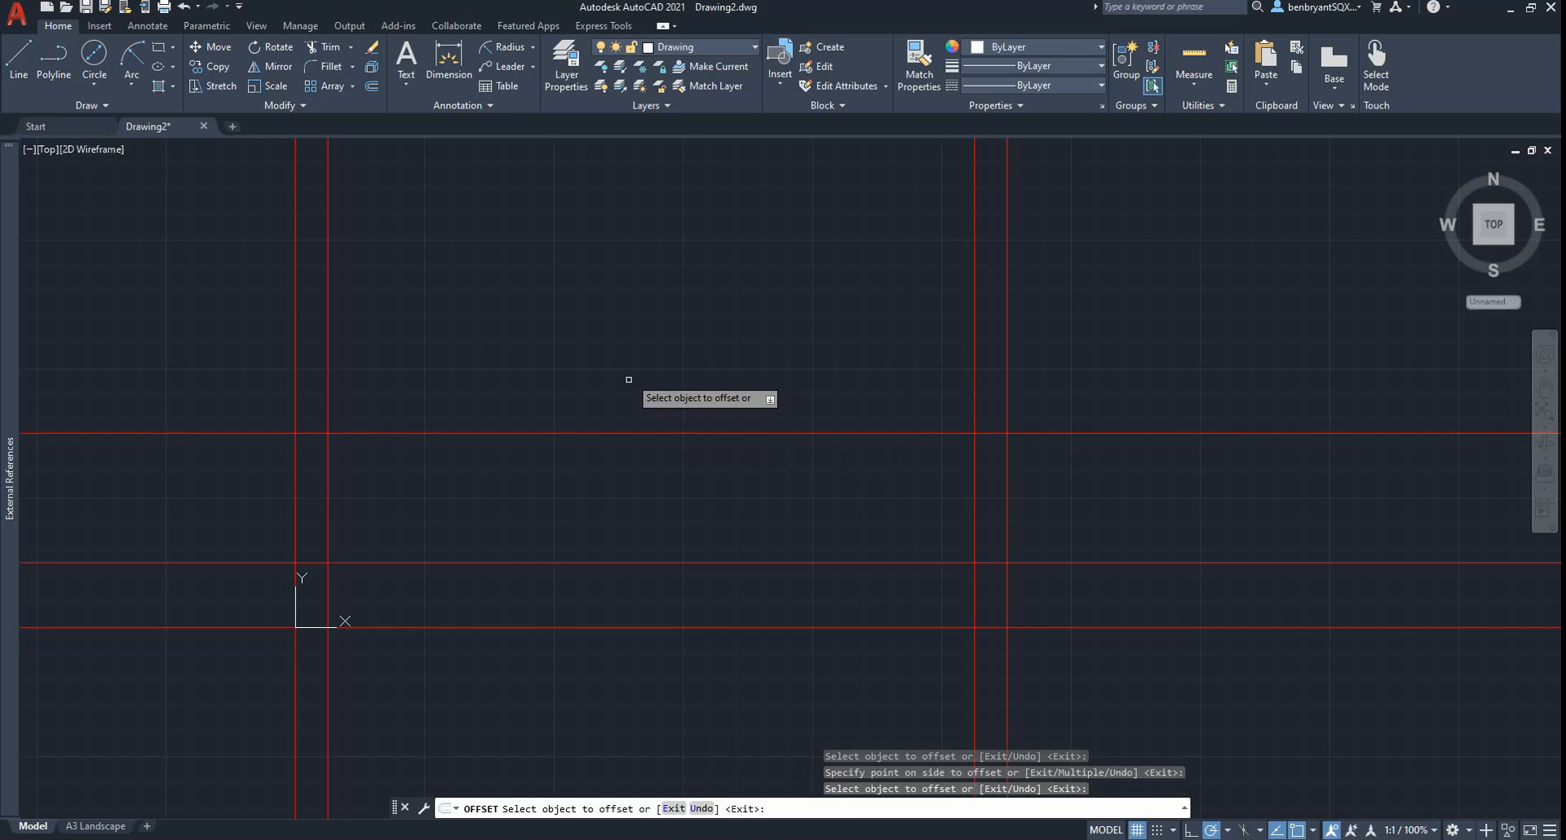
pyautogui.click(616, 432)
pyautogui.click(629, 338)
pyautogui.press('Return')
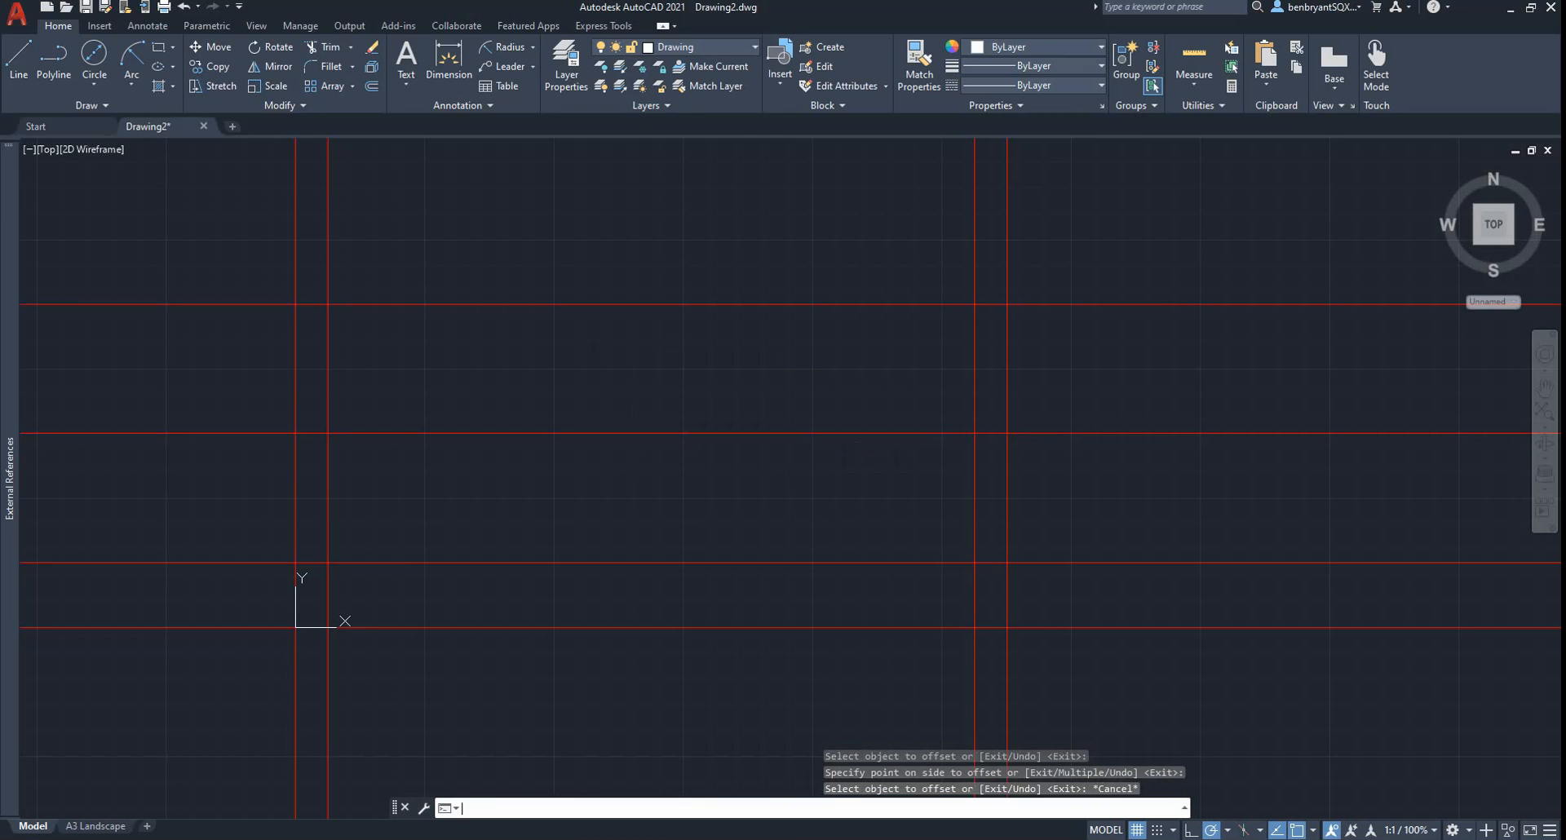
# - Offset the plan view's top and bottom horizontal construction lines 5 inward for the plate thickness
pyautogui.press('Return')
pyautogui.write('5')
pyautogui.press('Return')
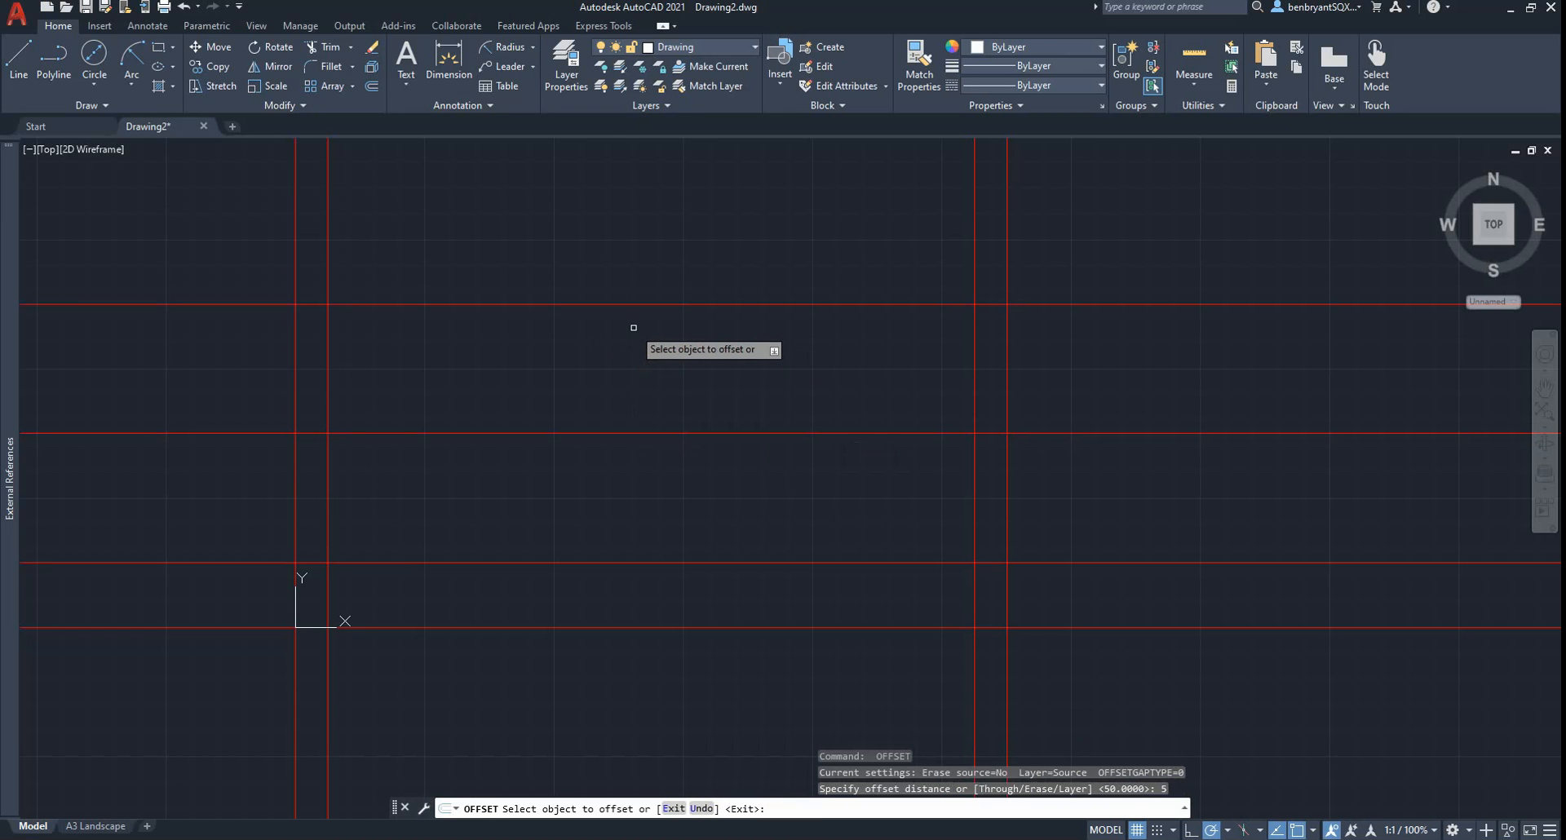
pyautogui.click(648, 305)
pyautogui.click(653, 339)
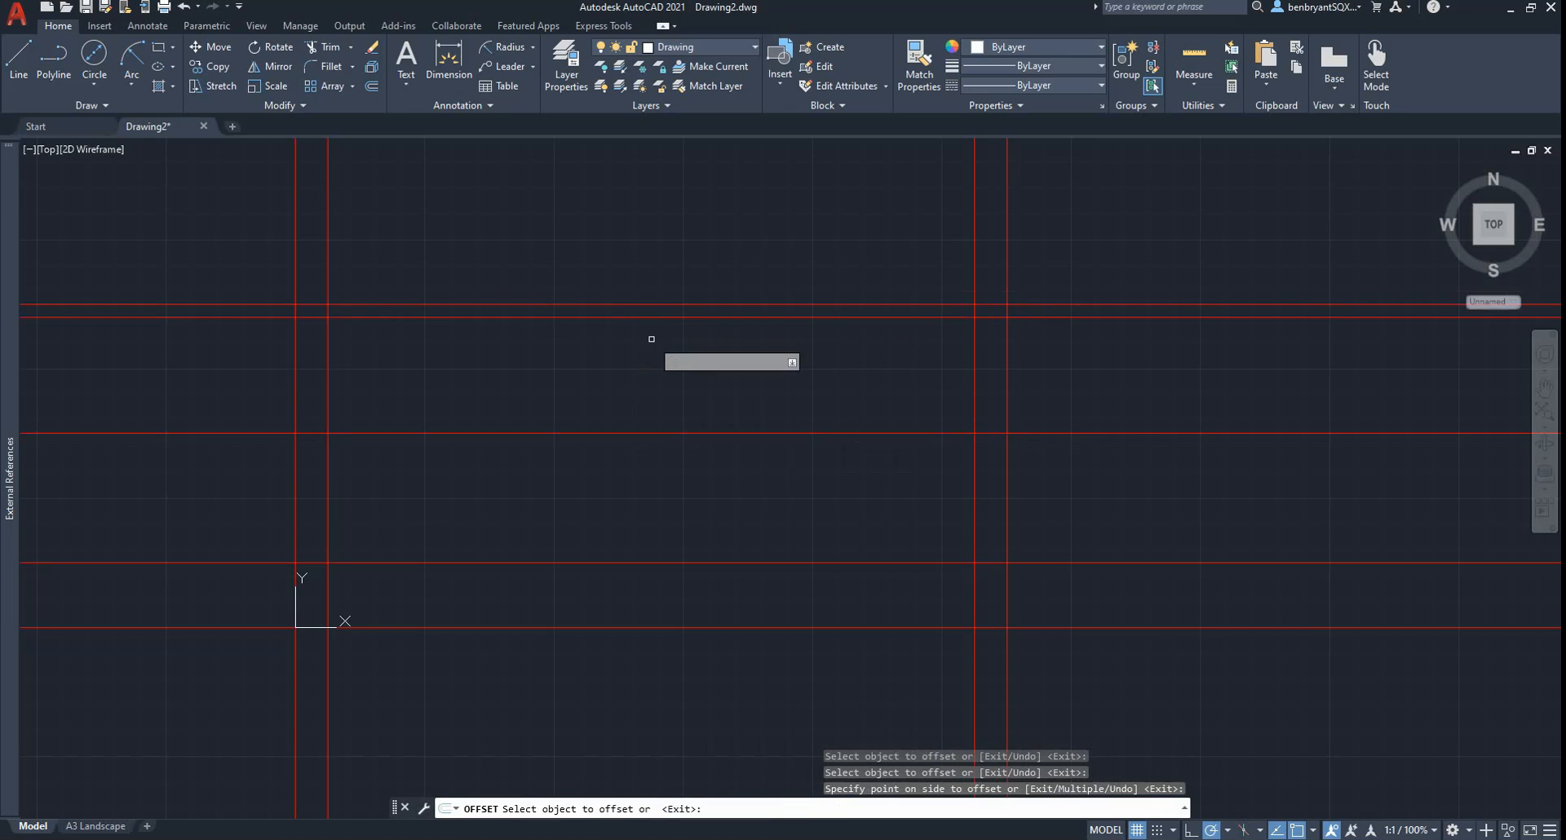
pyautogui.click(667, 432)
pyautogui.click(750, 399)
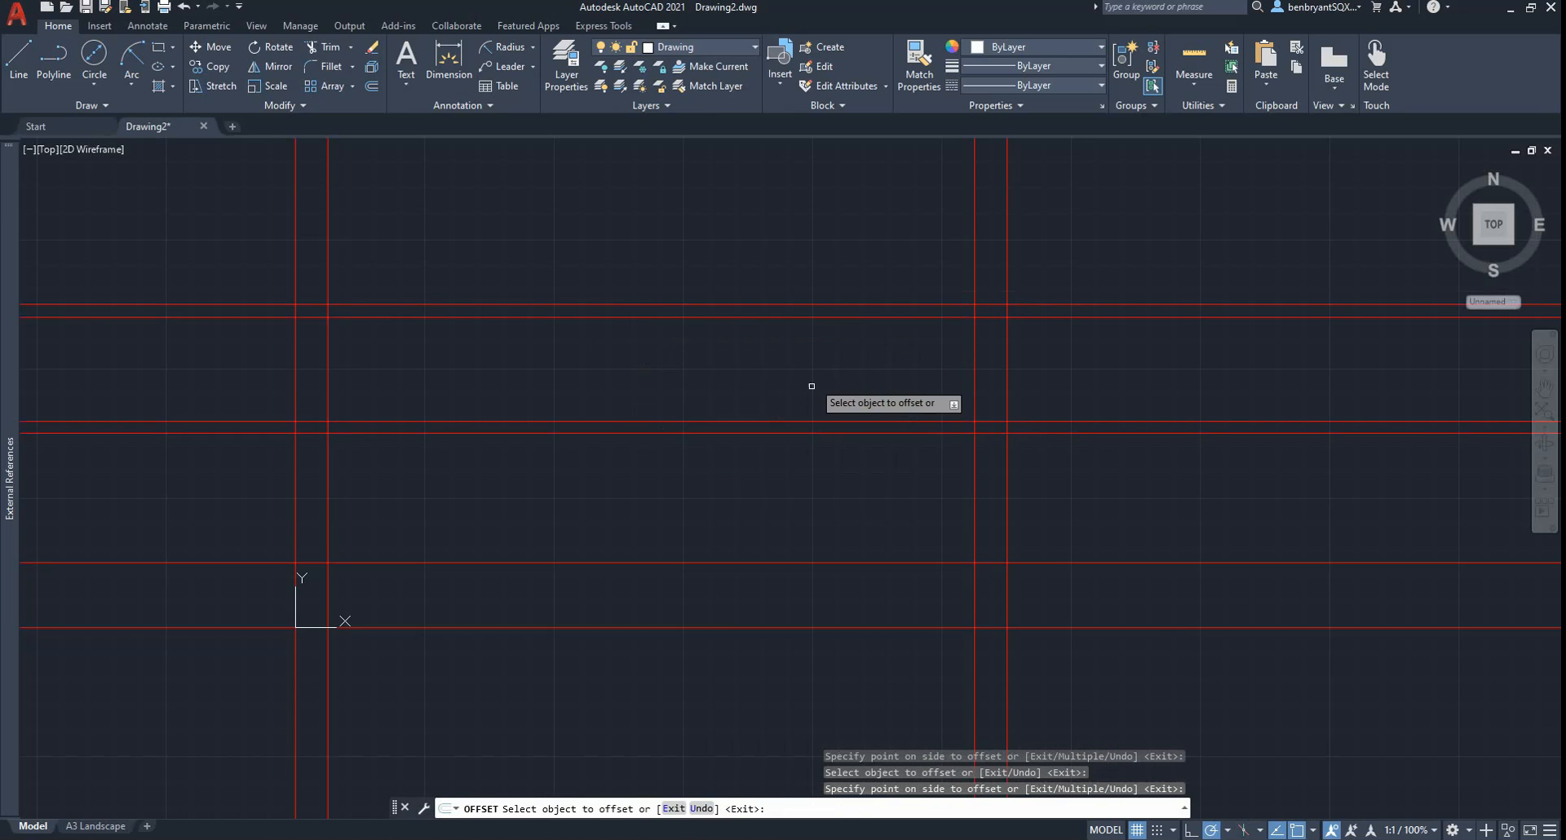
pyautogui.press('Escape')
# - Check the Day 09.pdf drawing in Acrobat, return to AutoCAD, and offset the rightmost vertical construction line 50 to the right
pyautogui.hotkey('alt', 'Tab')
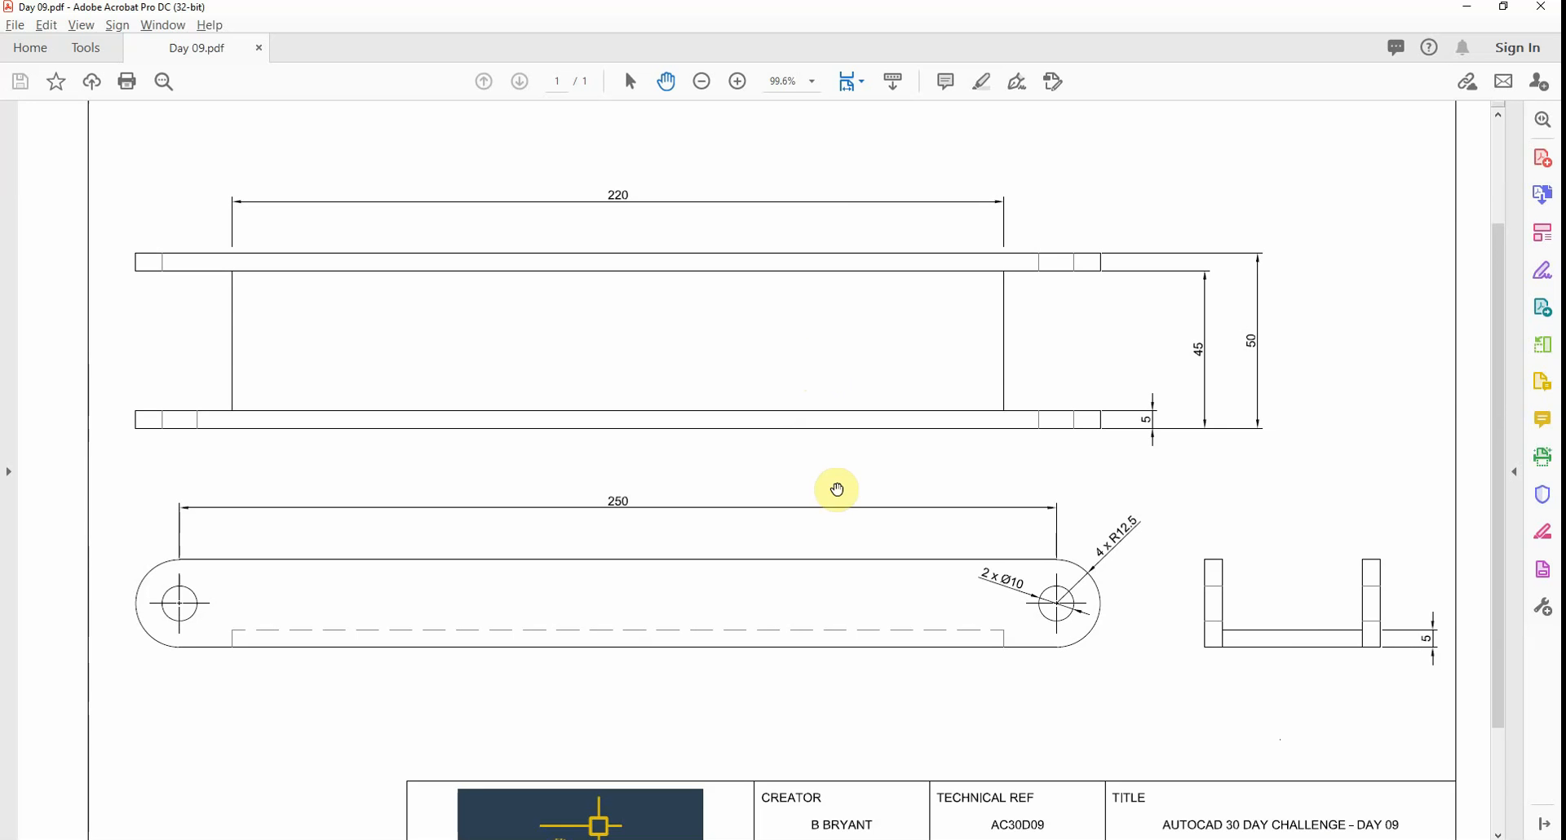
pyautogui.hotkey('alt', 'Tab')
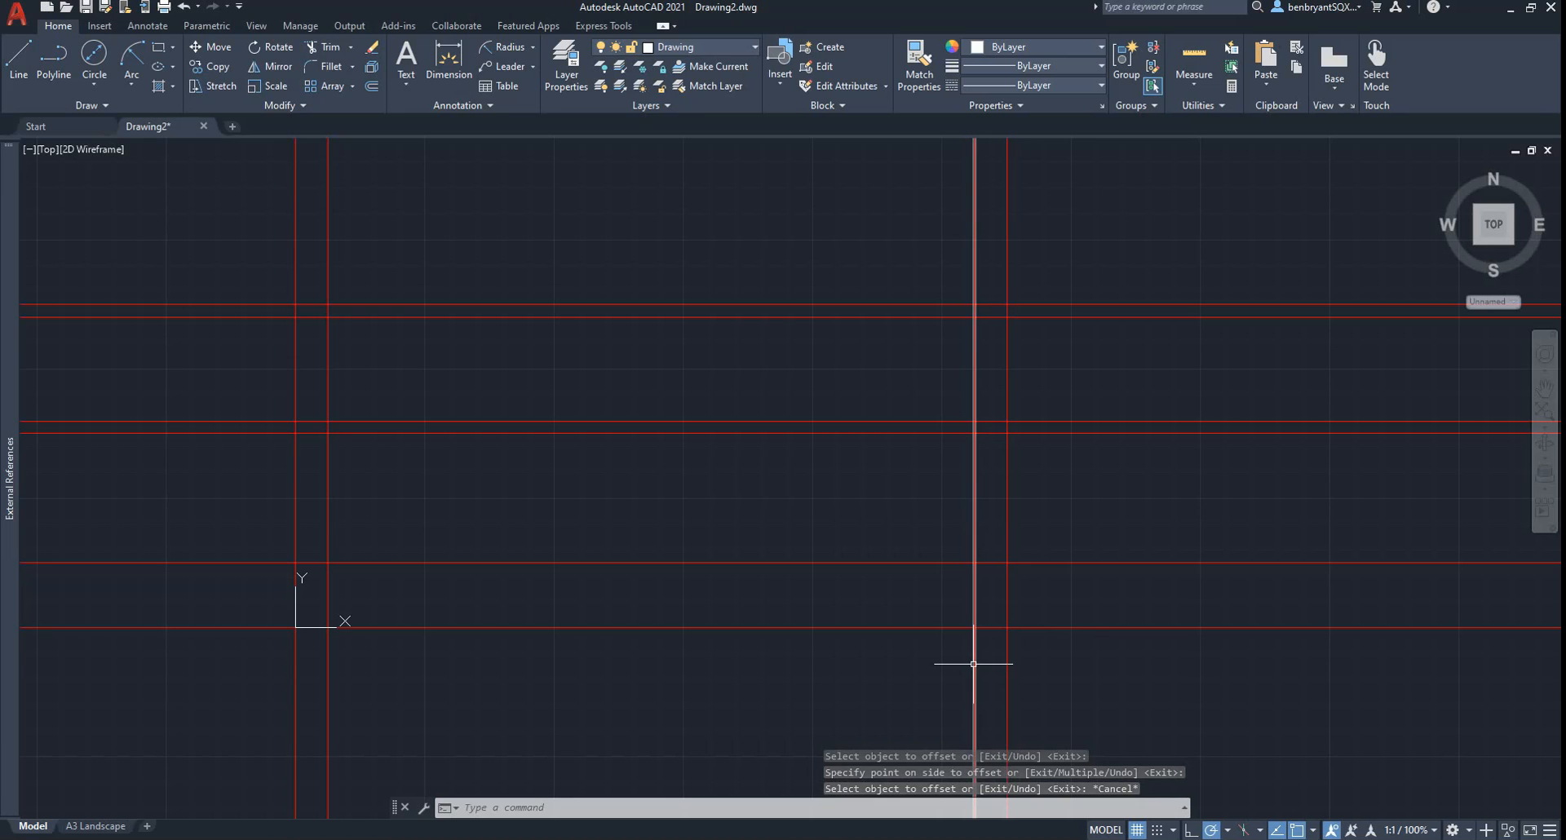
pyautogui.write('offset')
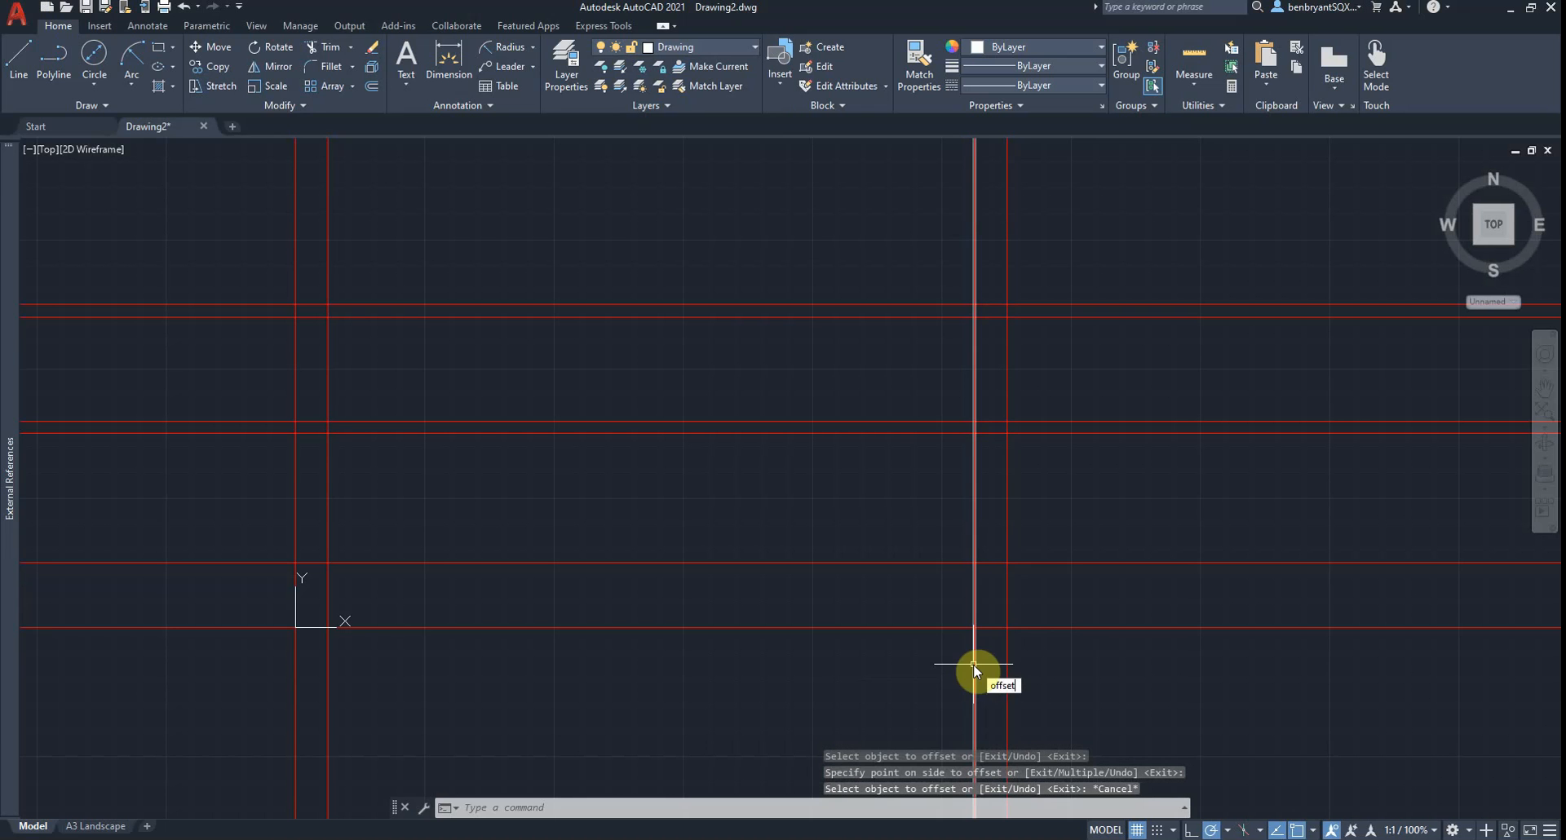
pyautogui.press('Return')
pyautogui.write('50')
pyautogui.press('Return')
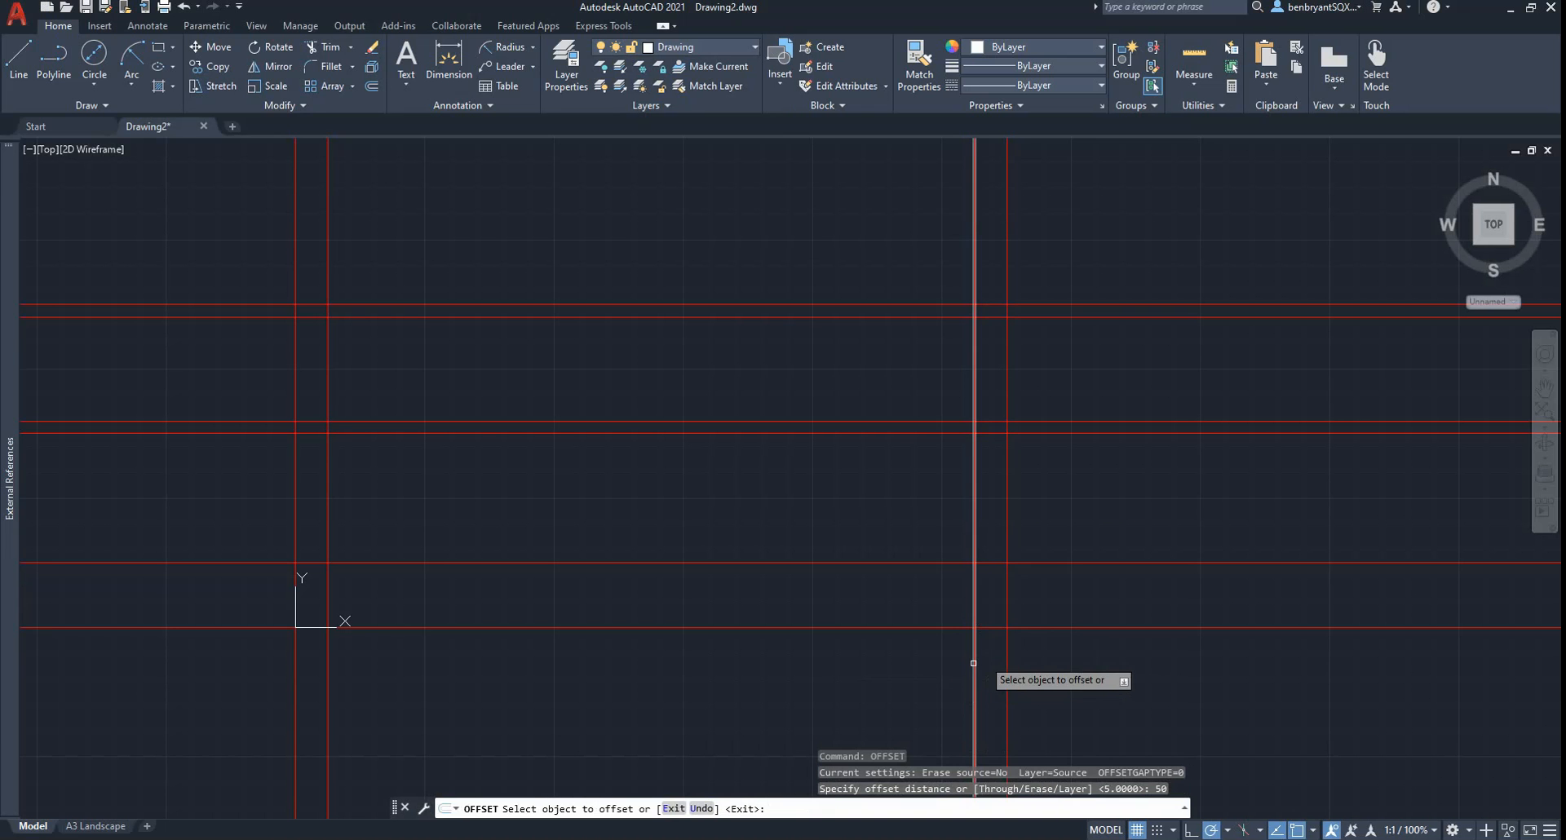
pyautogui.click(1009, 443)
pyautogui.click(1166, 467)
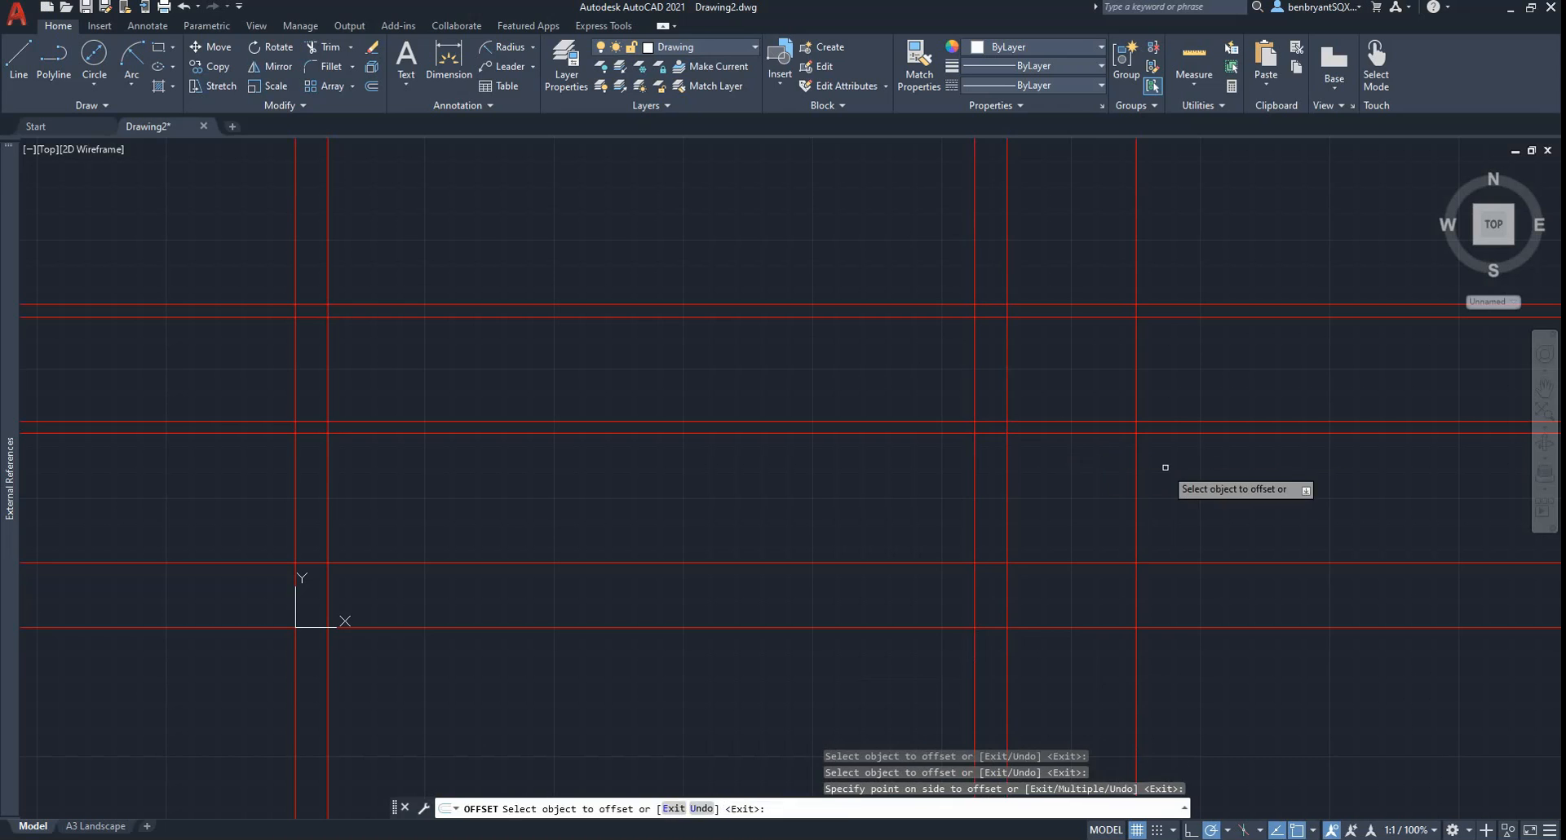
pyautogui.press('Escape')
# - Check the end view's width in Acrobat, return to AutoCAD, and offset the newest vertical construction line 50 to the right
pyautogui.hotkey('alt', 'Tab')
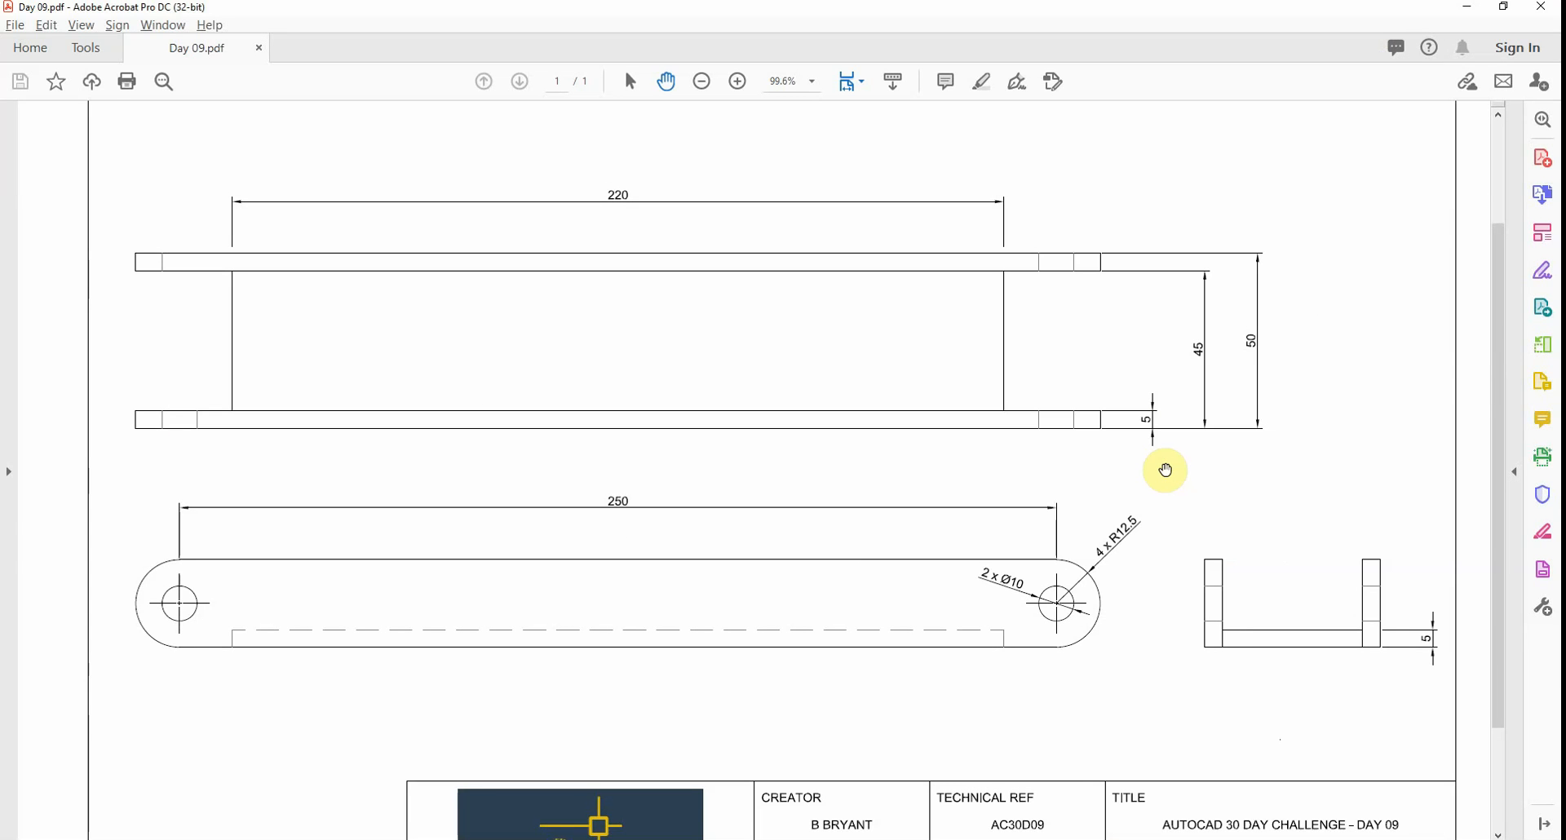
pyautogui.hotkey('alt', 'Tab')
pyautogui.press('space')
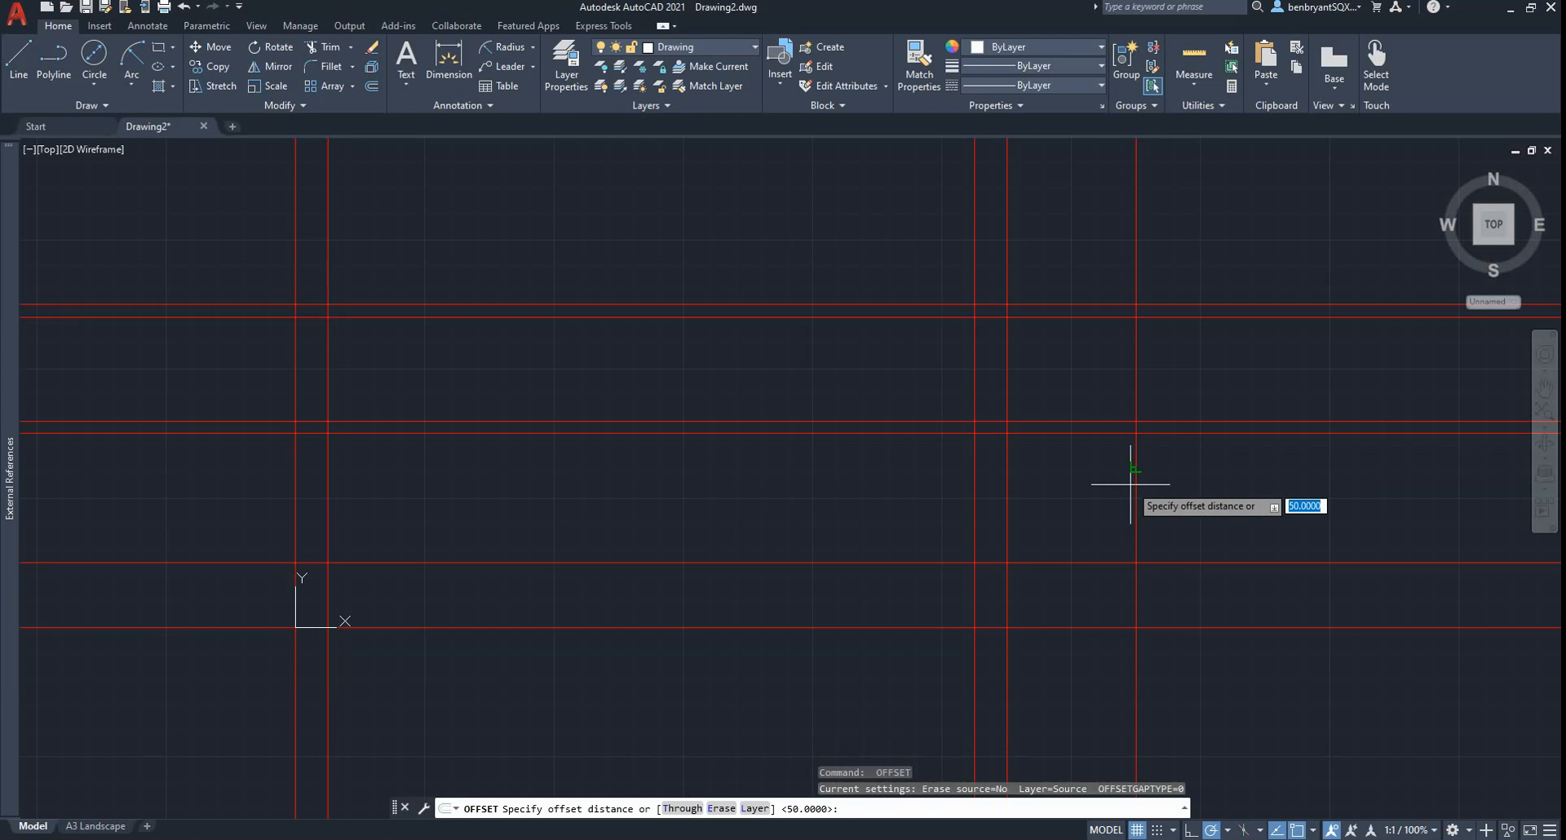
pyautogui.write('50')
pyautogui.press('Return')
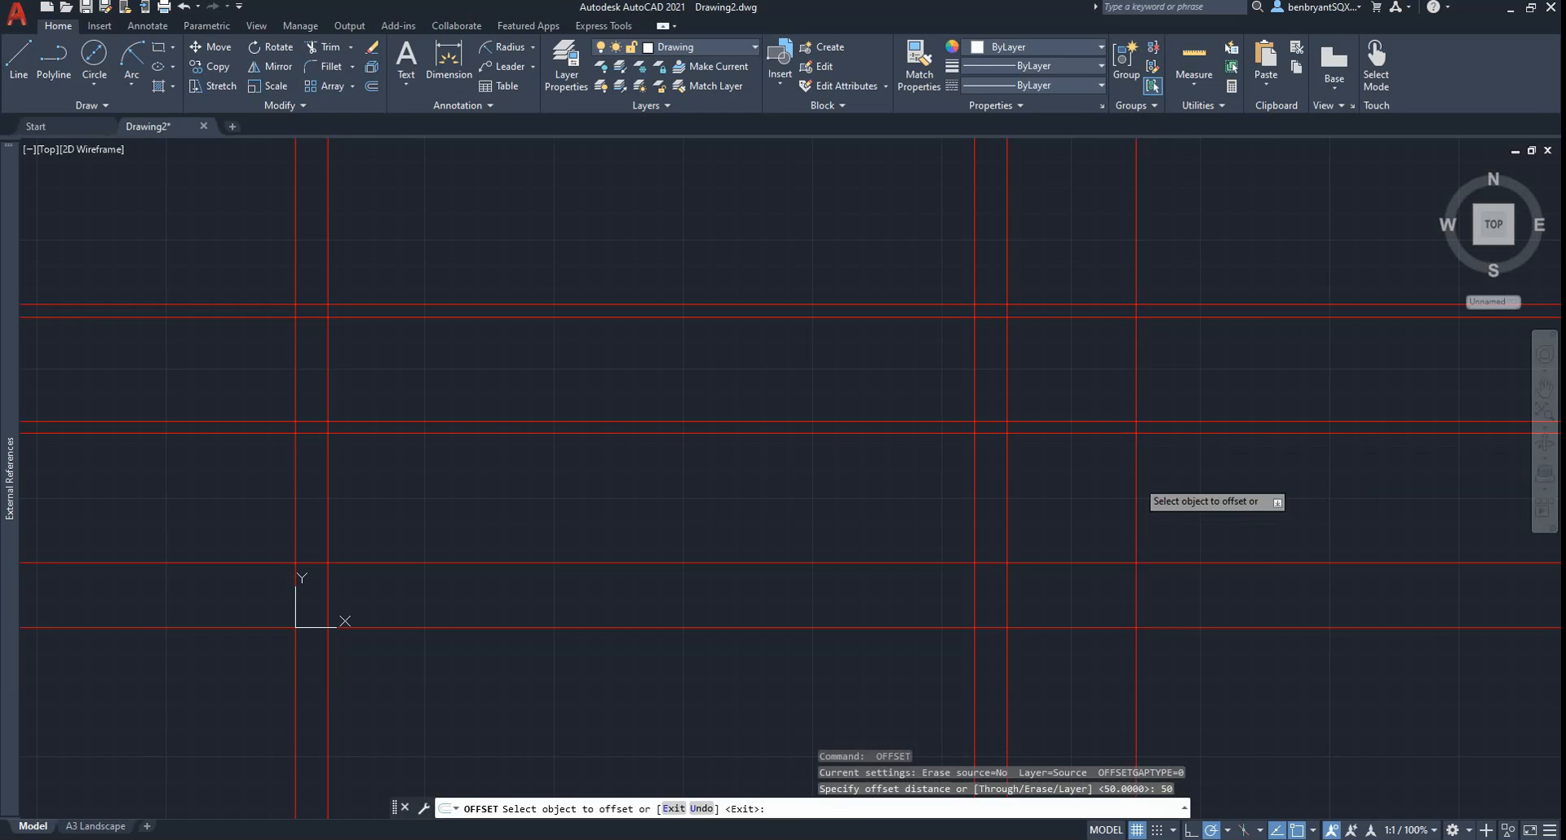
pyautogui.click(1136, 489)
pyautogui.click(1267, 505)
# - Check the base thickness in Acrobat, return to AutoCAD, and offset the horizontal line through the origin 5 upward
pyautogui.hotkey('alt', 'Tab')
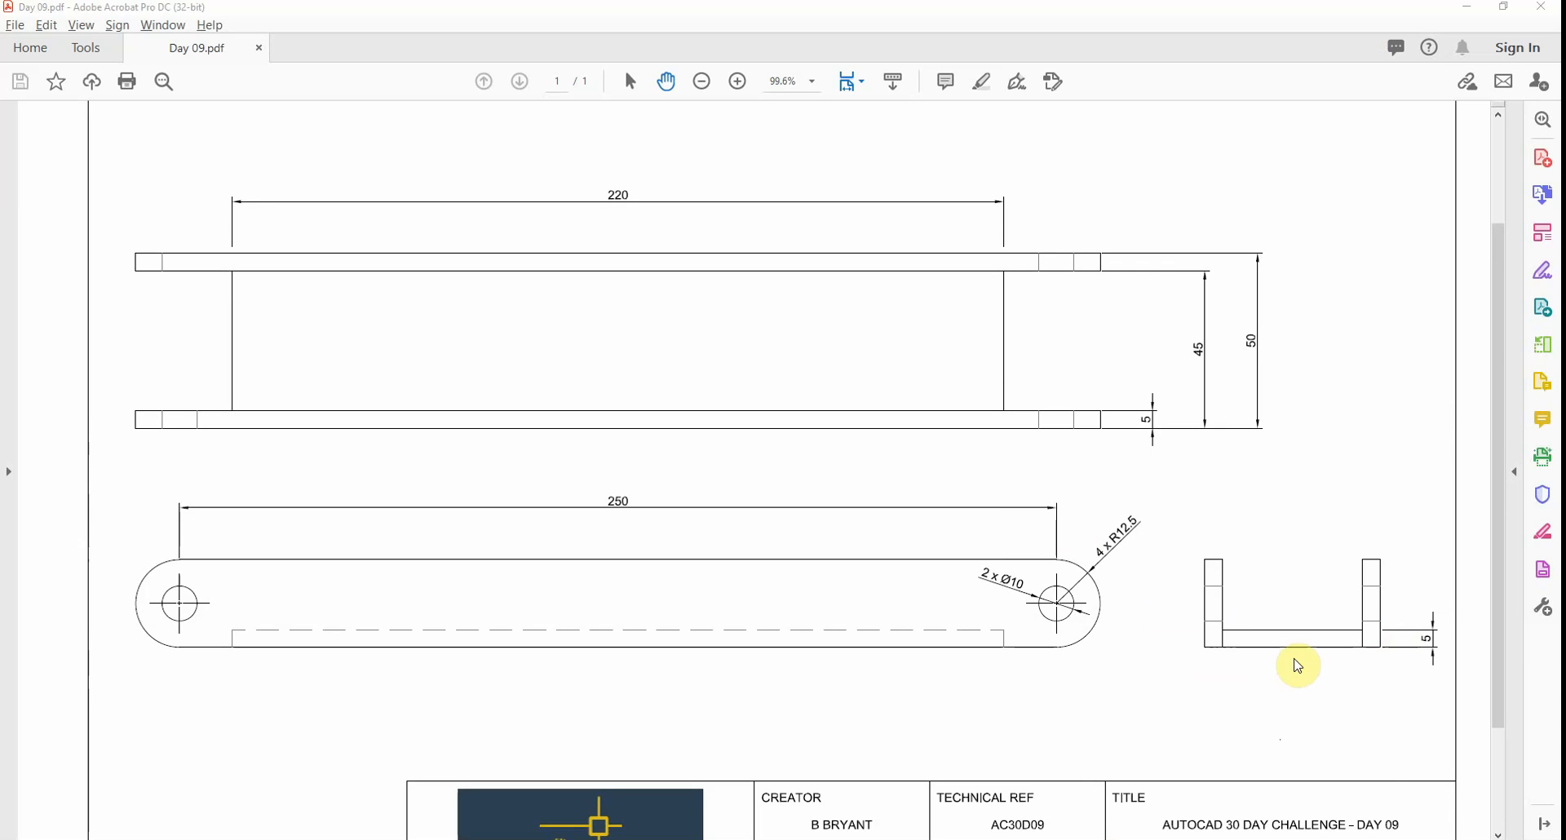
pyautogui.hotkey('alt', 'Tab')
pyautogui.press('Escape')
pyautogui.press('Return')
pyautogui.write('5')
pyautogui.press('Return')
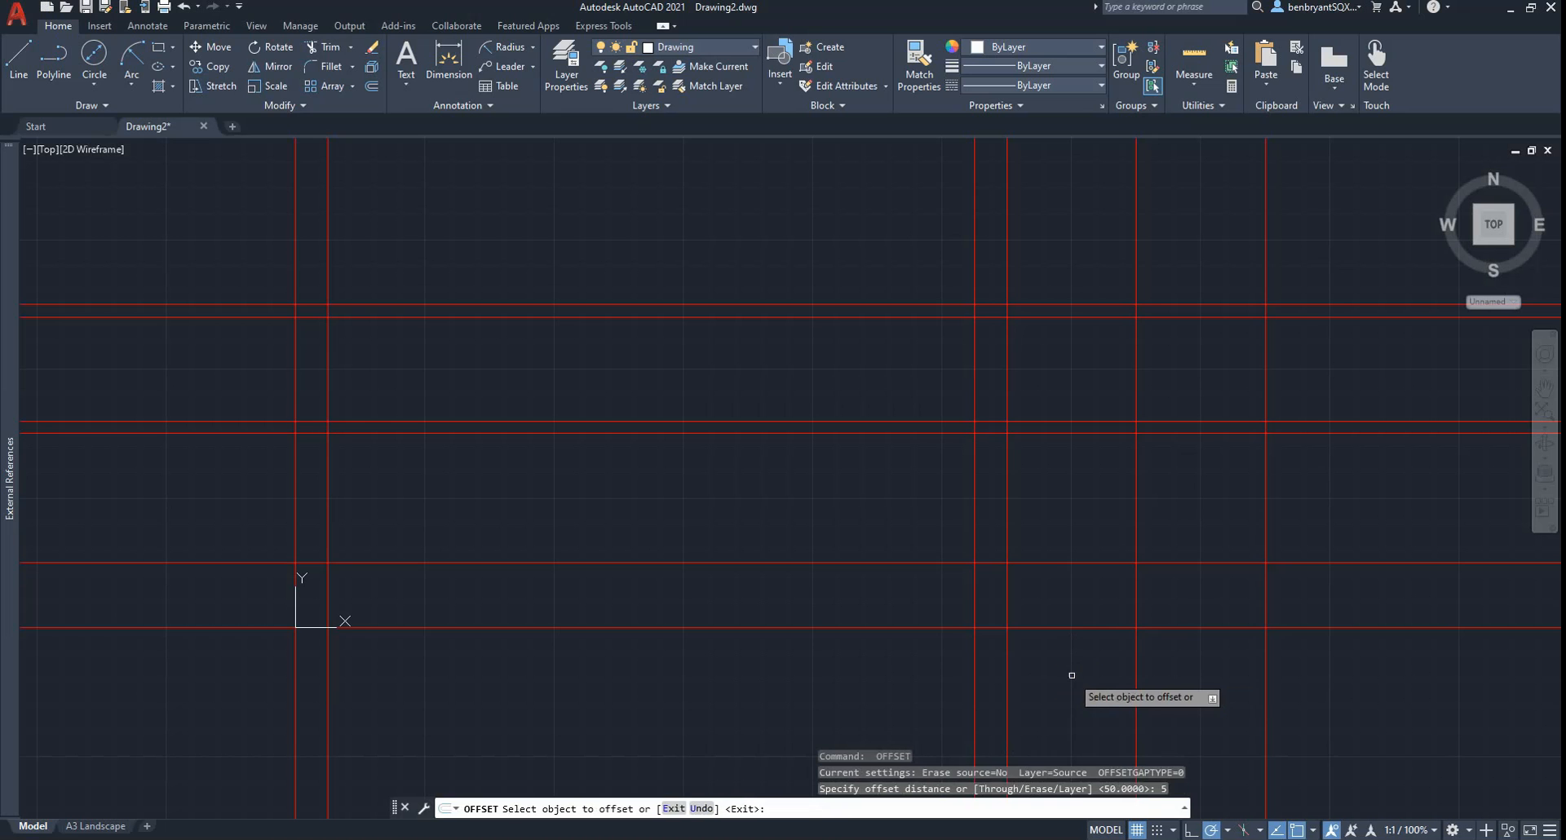
pyautogui.click(1073, 628)
pyautogui.click(1077, 608)
pyautogui.press('Escape')
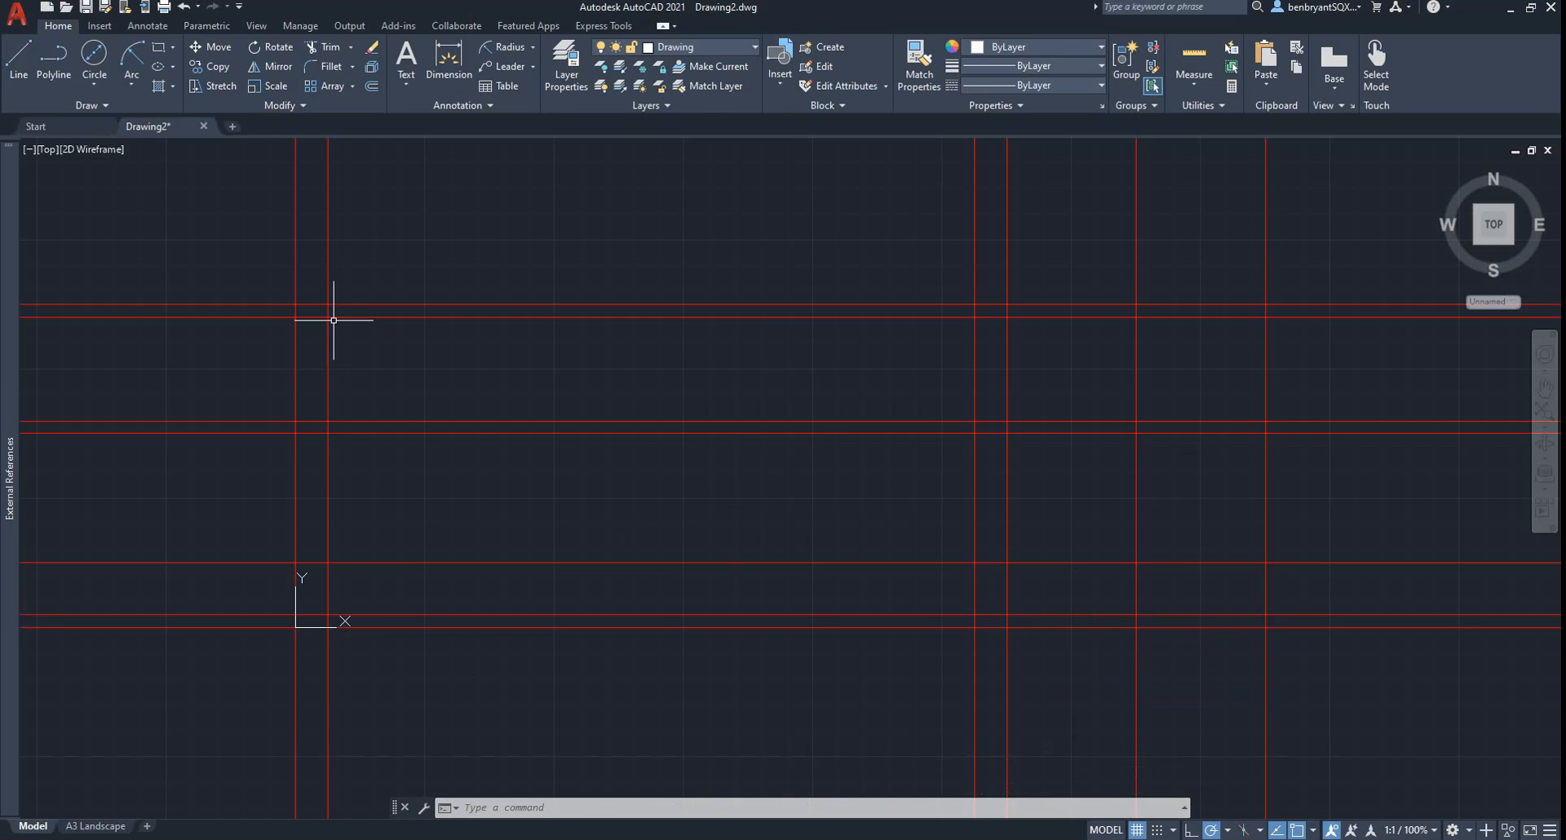
pyautogui.moveTo(334, 320)
pyautogui.mouseDown()
pyautogui.moveTo(856, 384)
pyautogui.moveTo(1147, 602)
pyautogui.mouseUp()
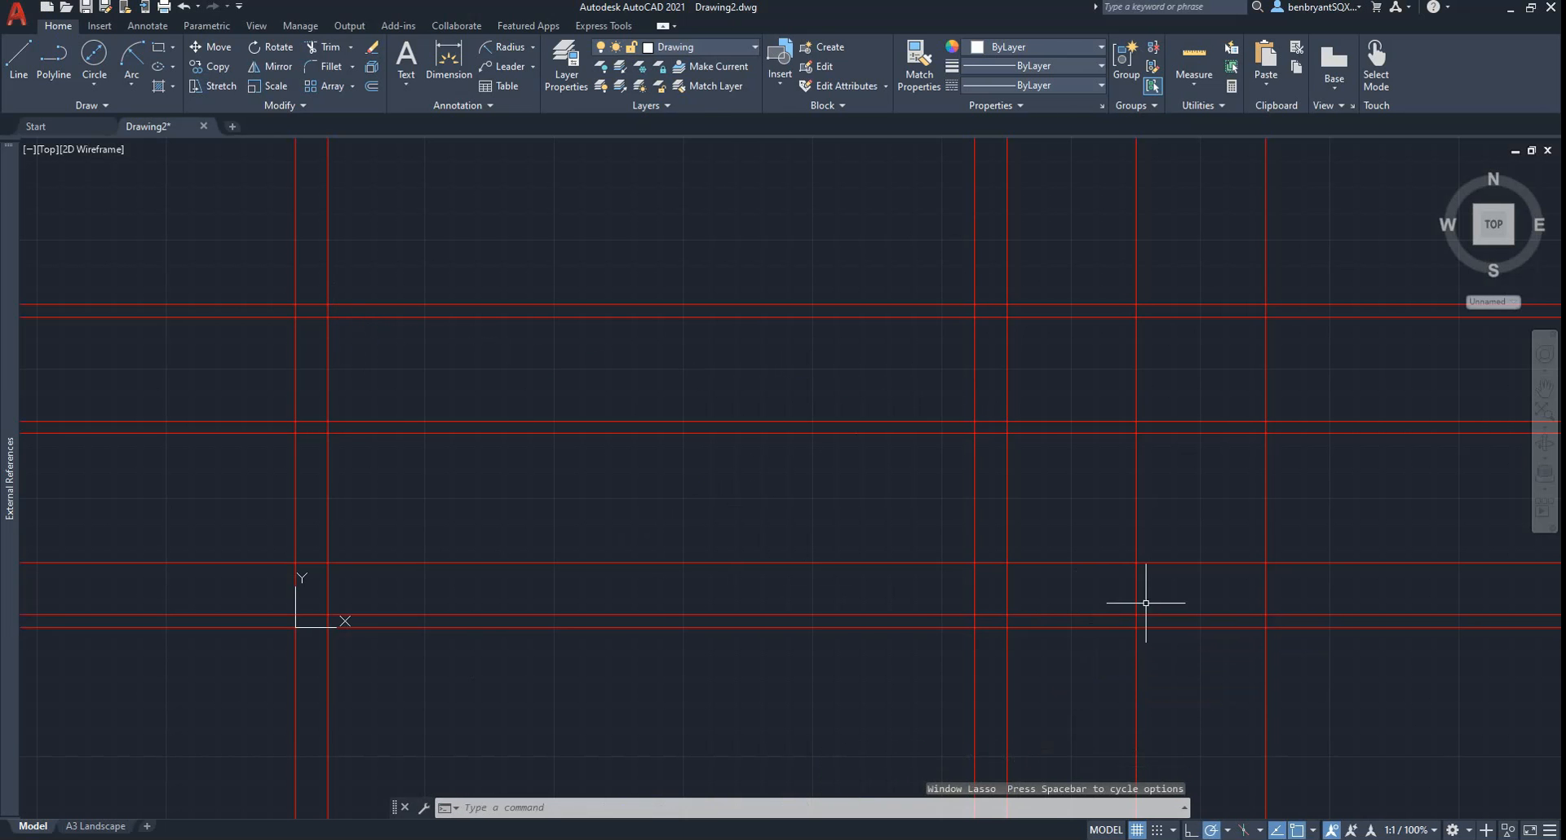
pyautogui.click(1092, 529)
pyautogui.press('Escape')
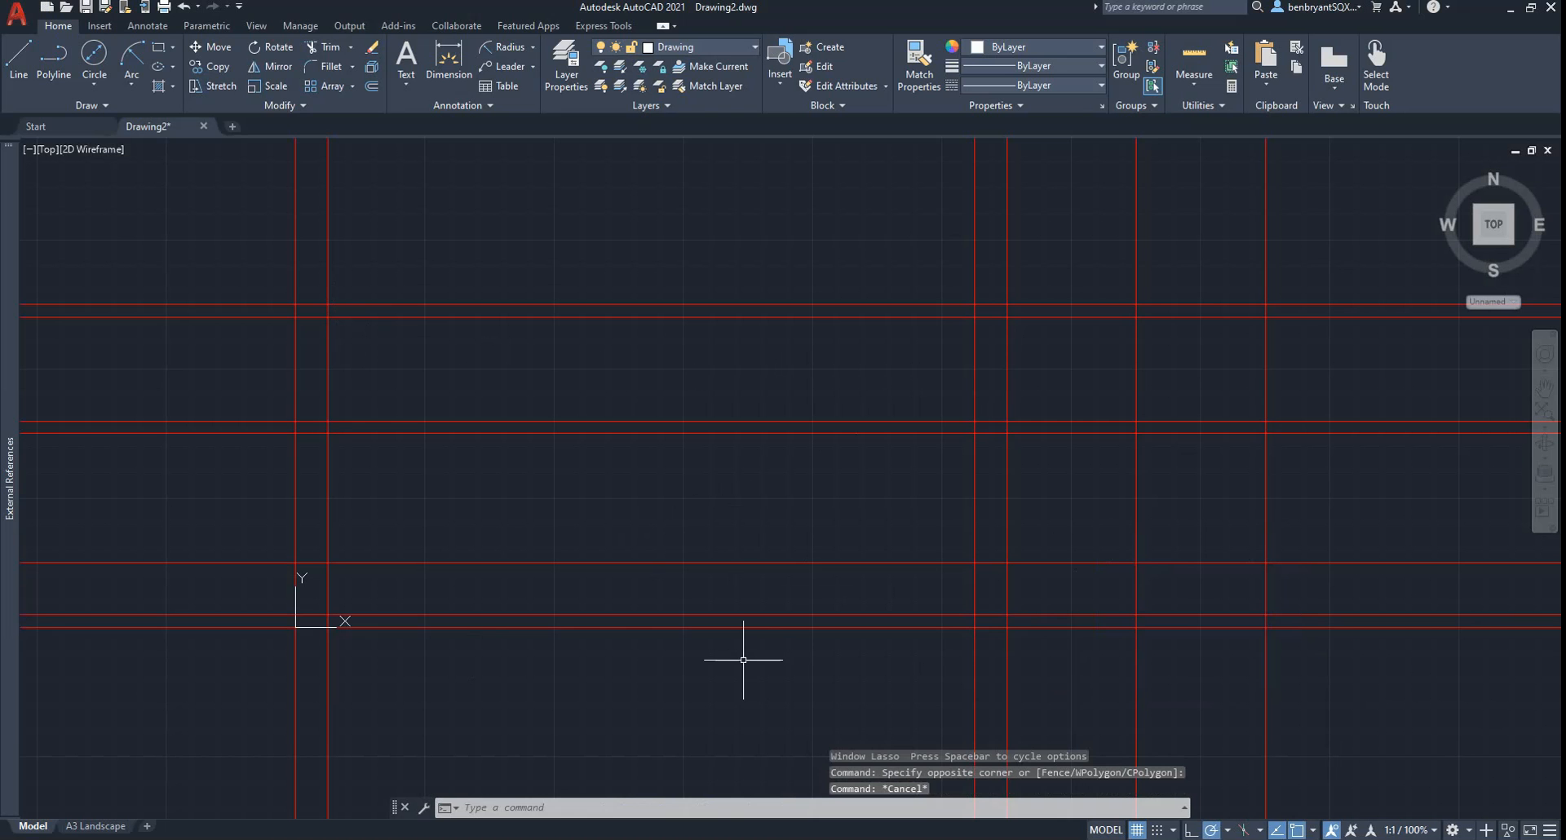
# - Draw 5-high base rectangles between the two lowest horizontal construction lines, one across the front view and one across the end view
pyautogui.click(155, 62)
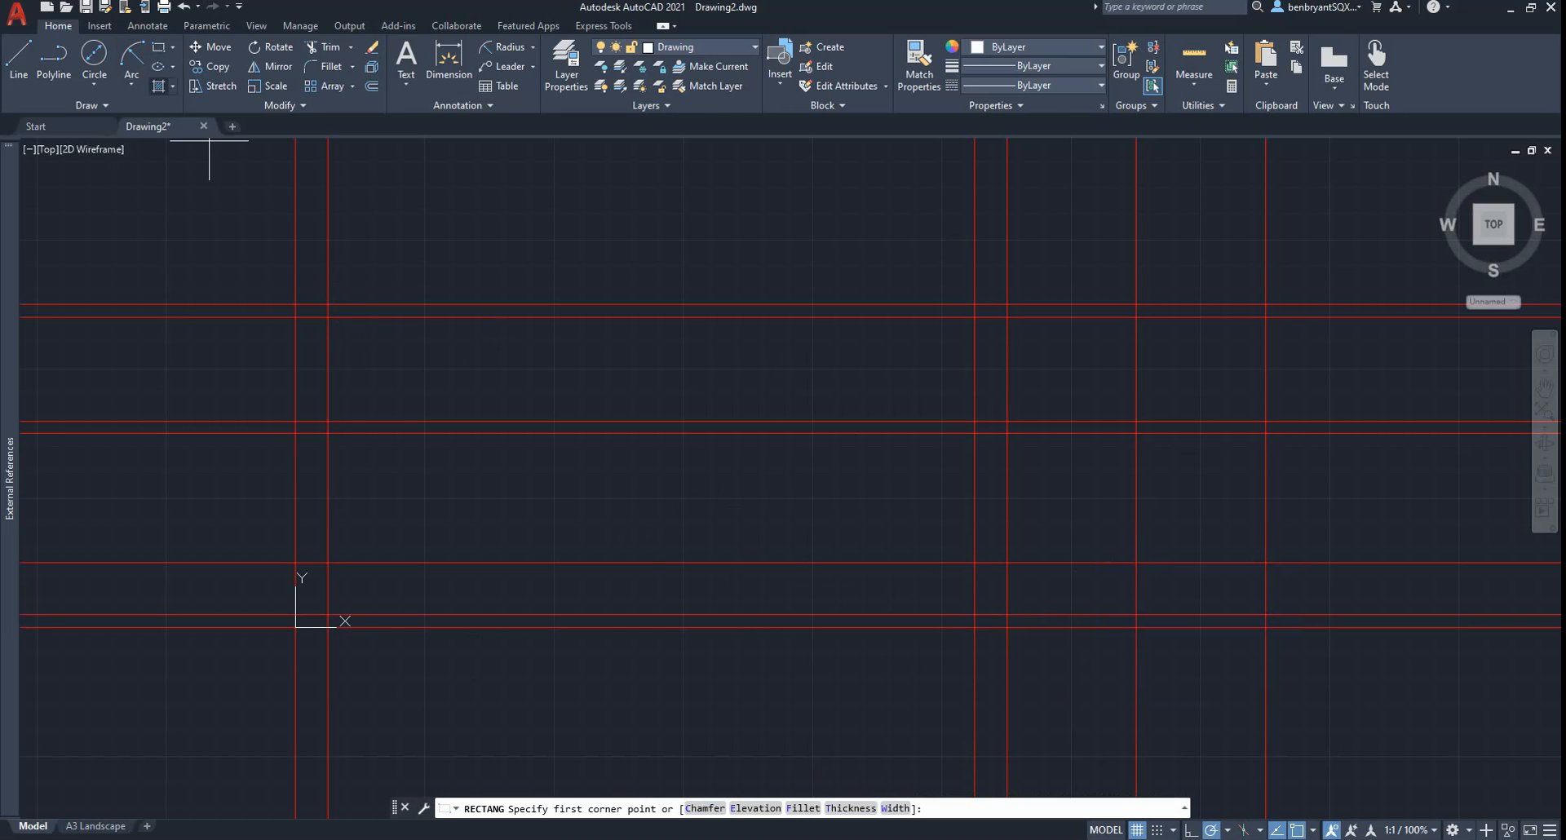
pyautogui.click(296, 626)
pyautogui.click(1007, 614)
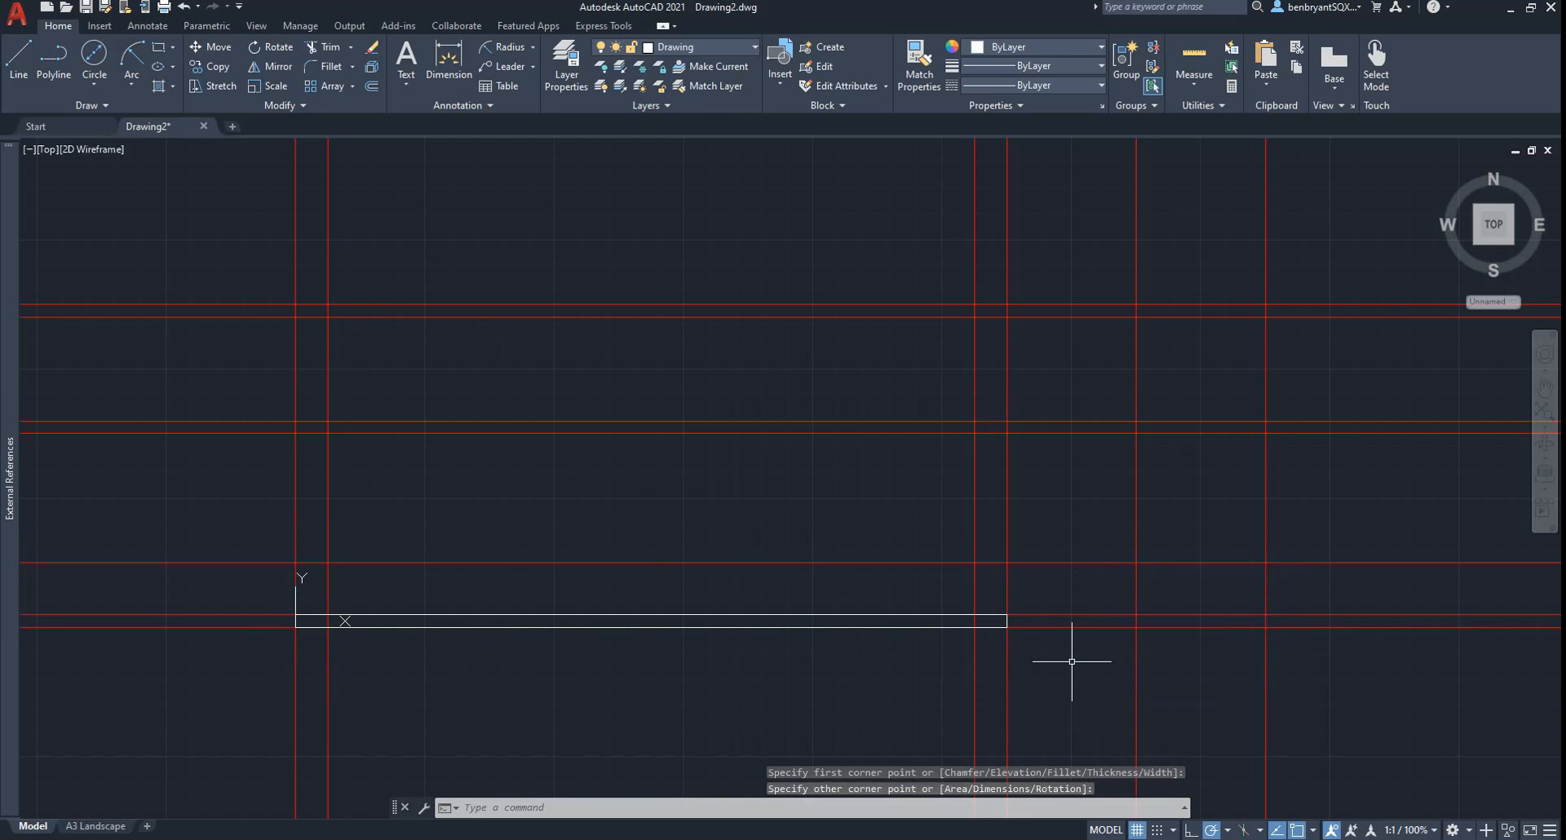
pyautogui.press('Return')
pyautogui.click(1135, 626)
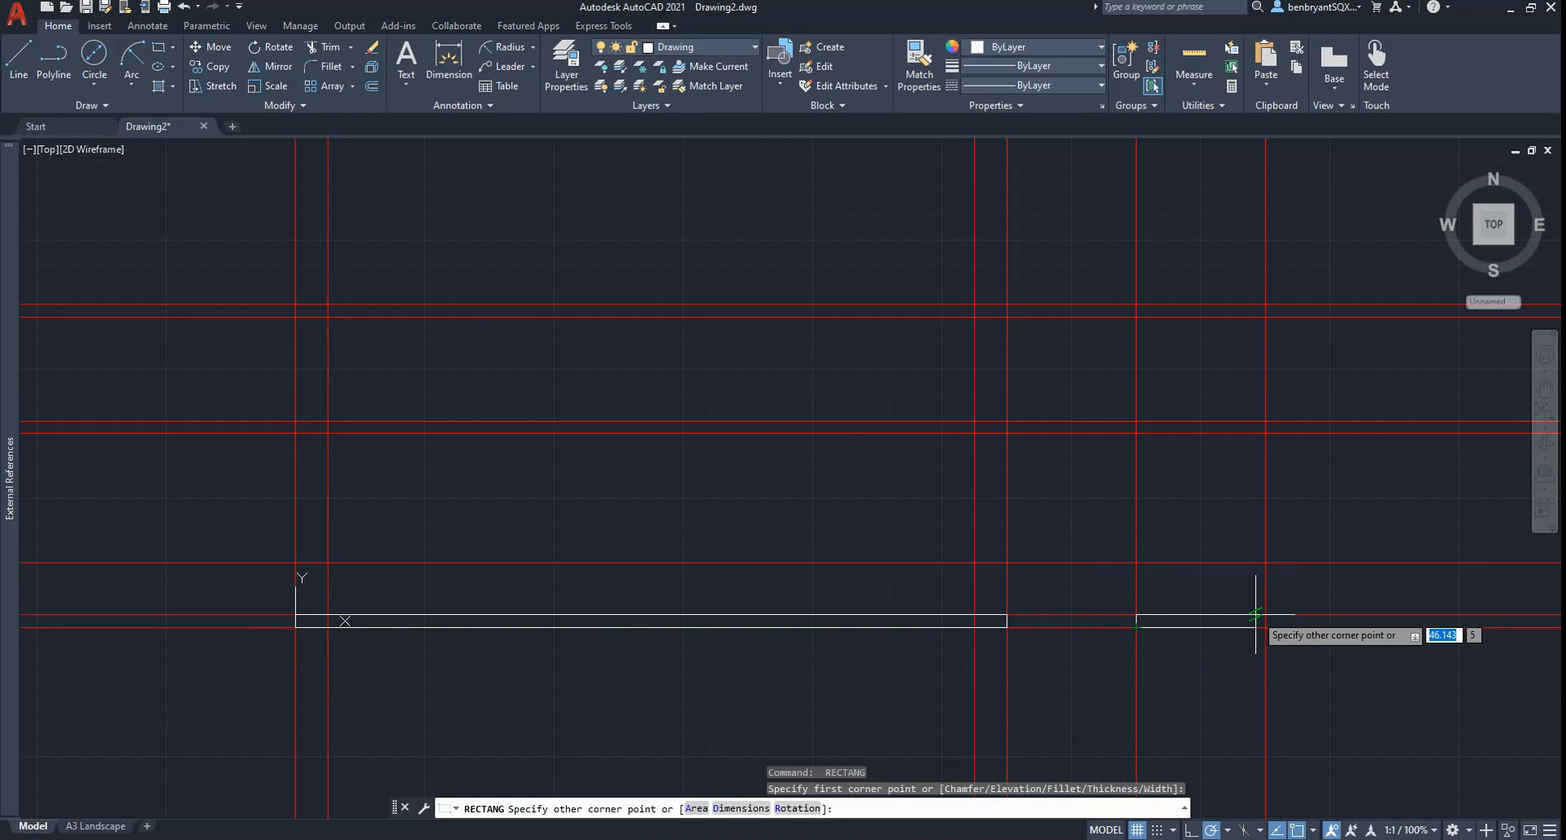
pyautogui.click(1265, 614)
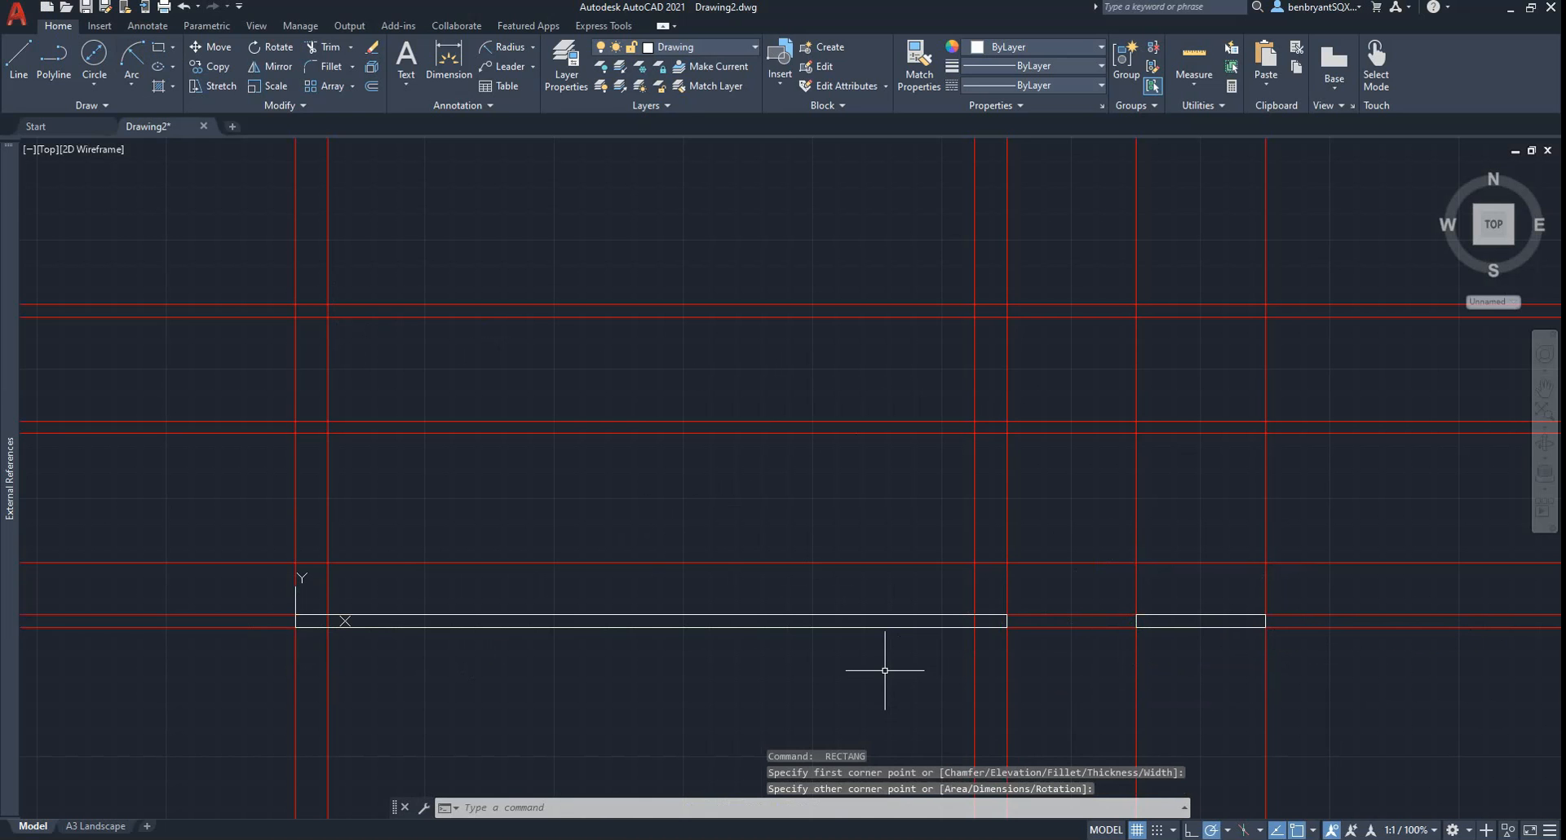
# - Compare the layout with Day 09.pdf in Acrobat, return to AutoCAD, and offset the end view's outer vertical construction lines 5 inward
pyautogui.hotkey('alt', 'Tab')
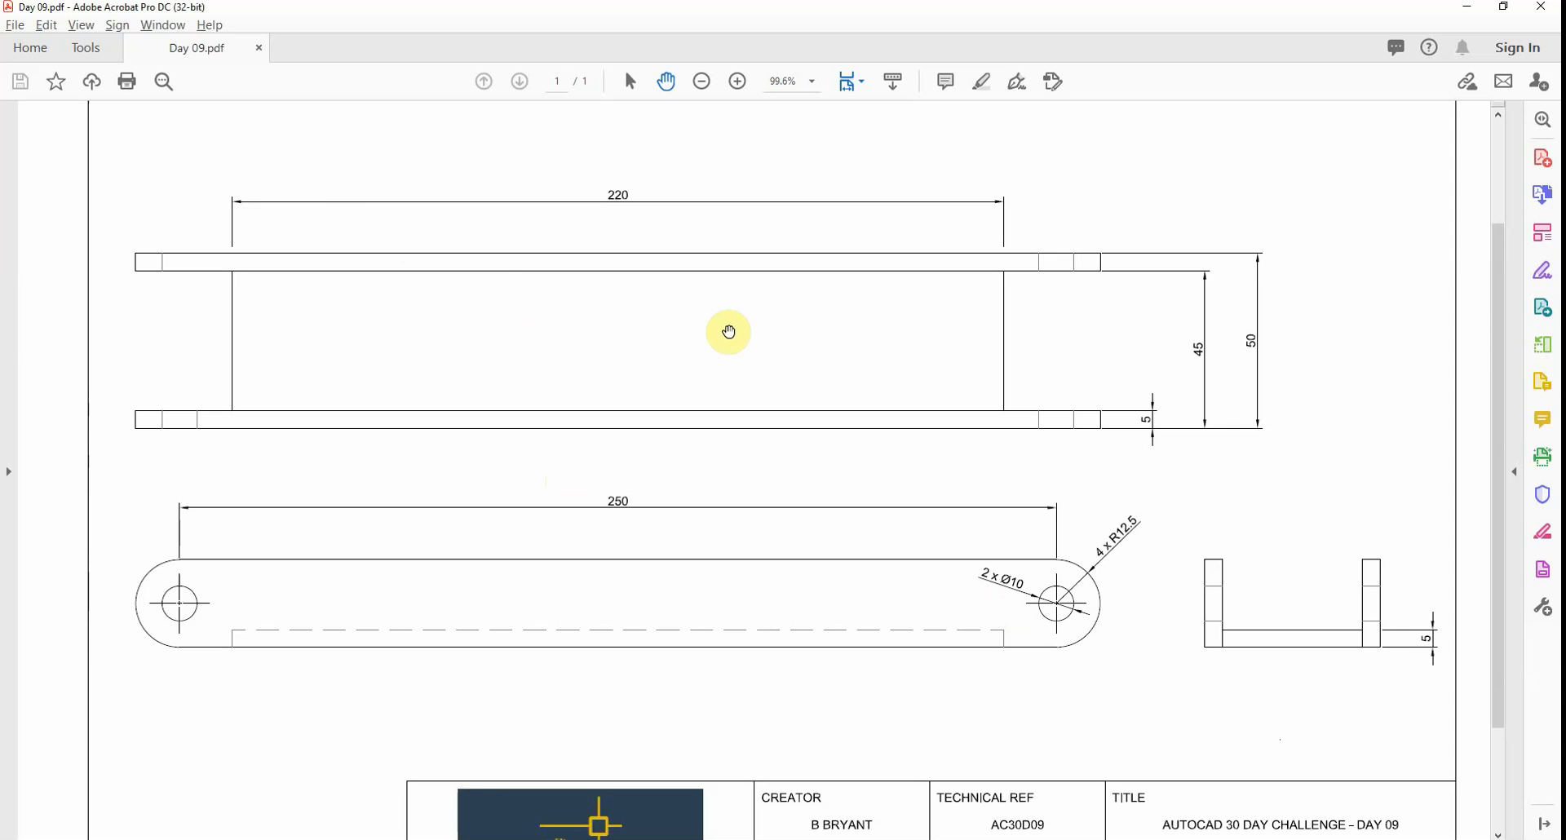
pyautogui.hotkey('alt', 'Tab')
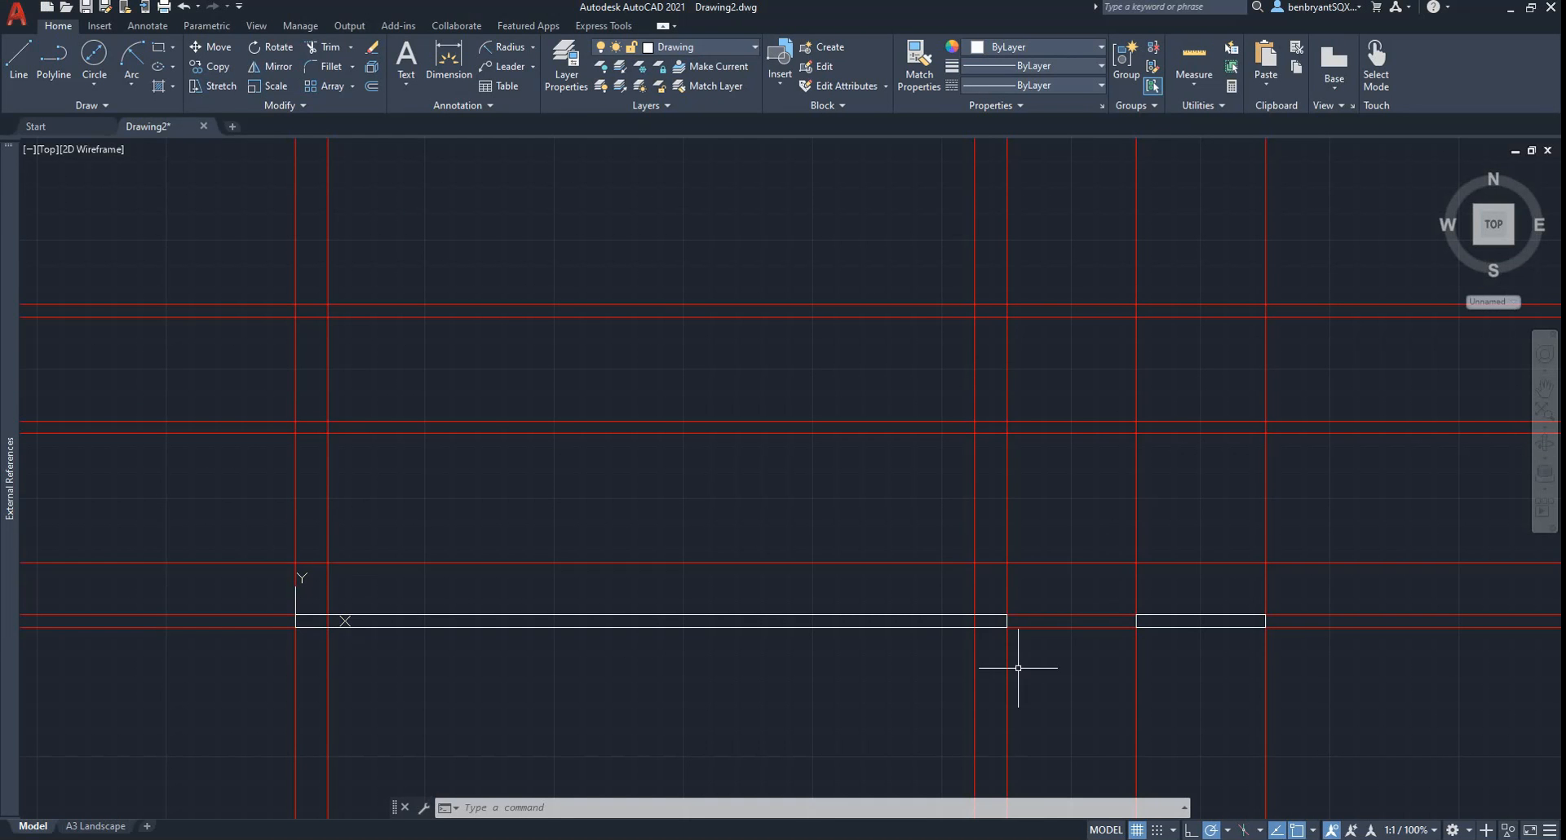
pyautogui.hotkey('alt', 'Tab')
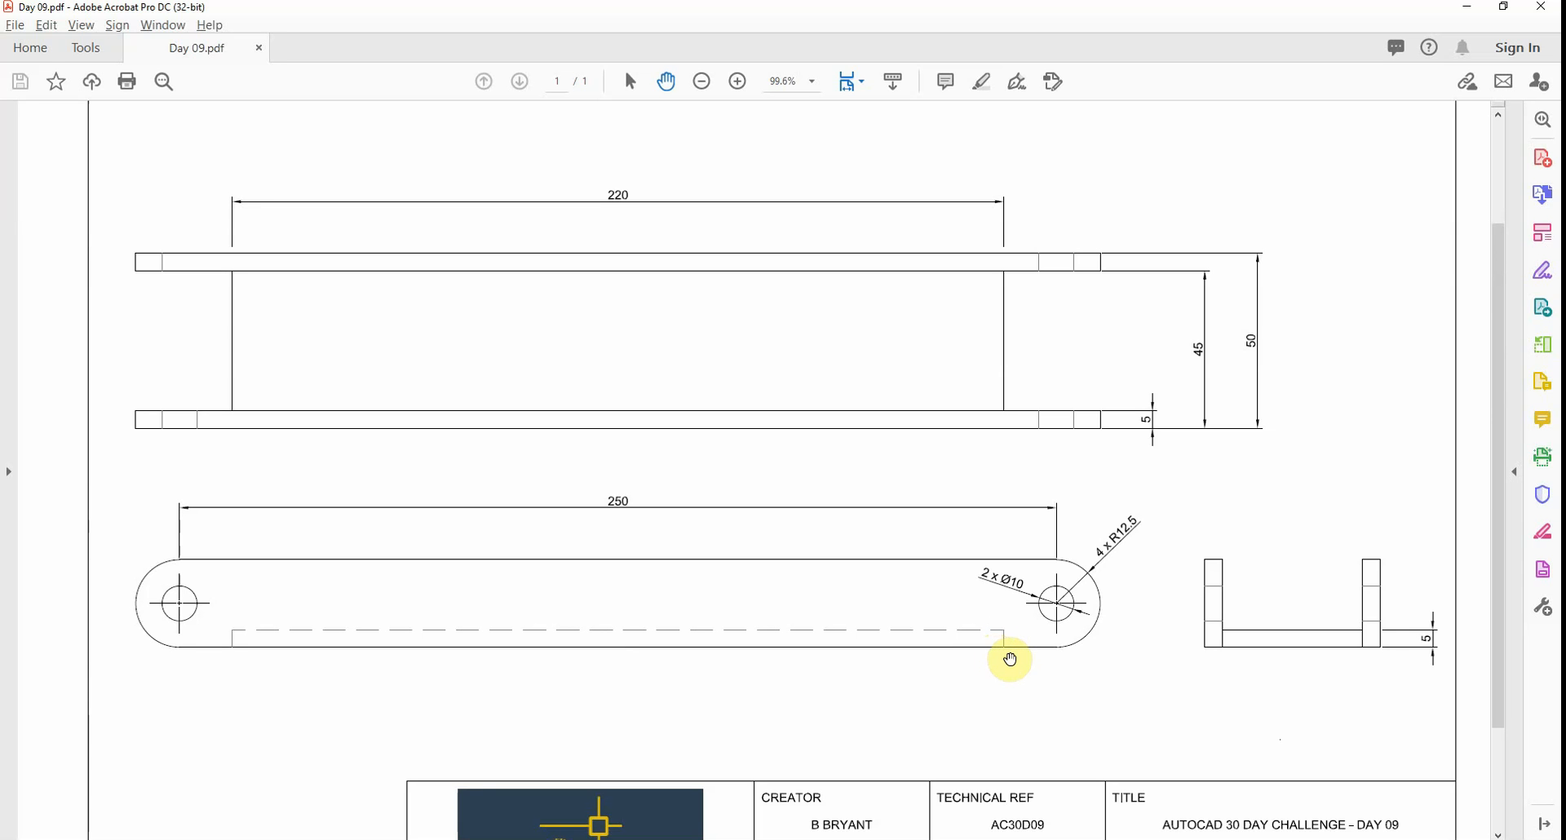
pyautogui.hotkey('alt', 'Tab')
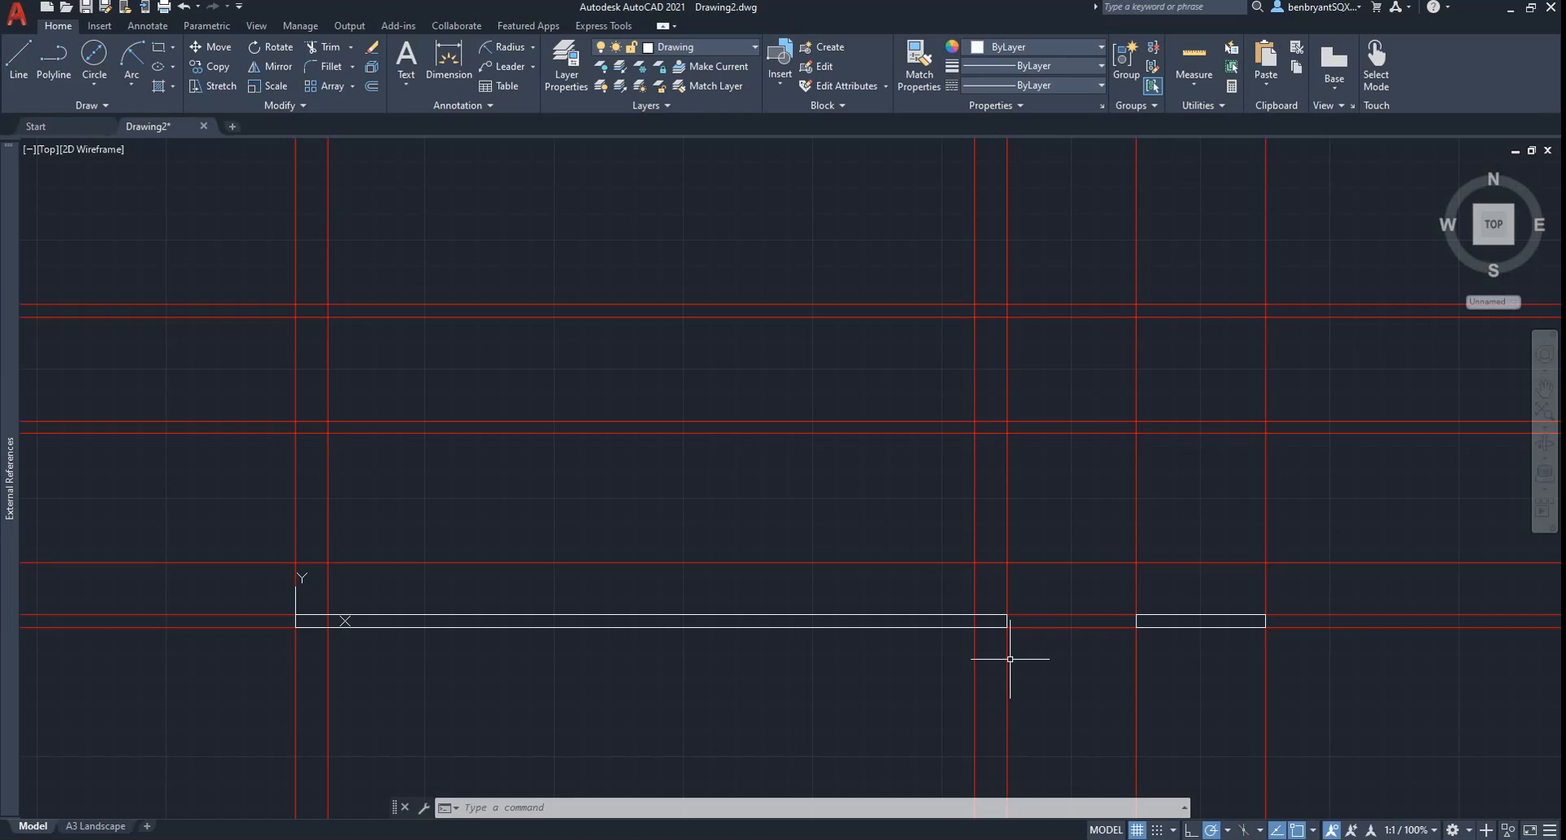
pyautogui.hotkey('alt', 'Tab')
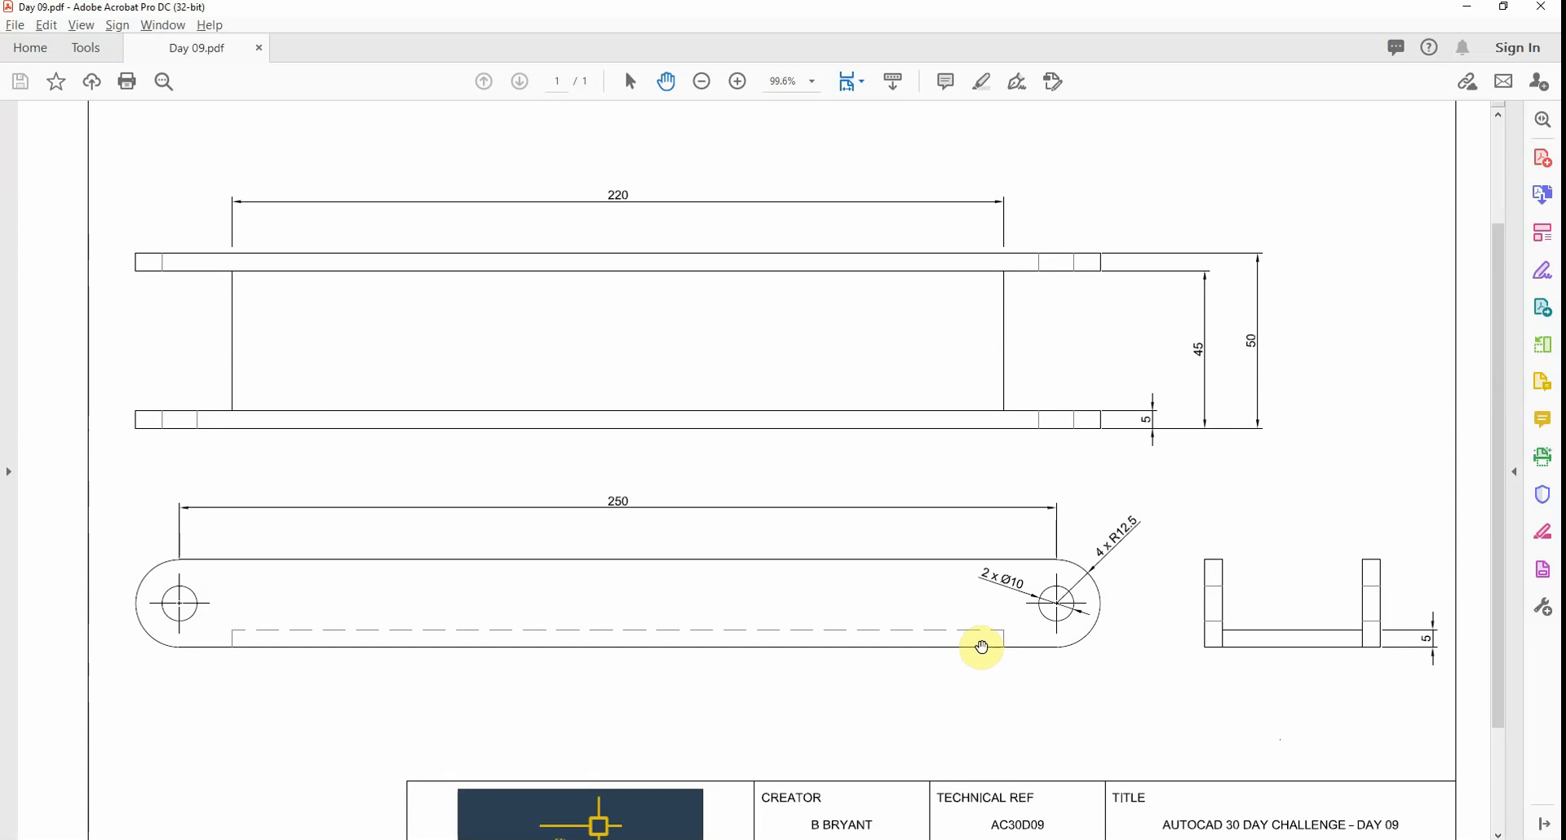
pyautogui.hotkey('alt', 'Tab')
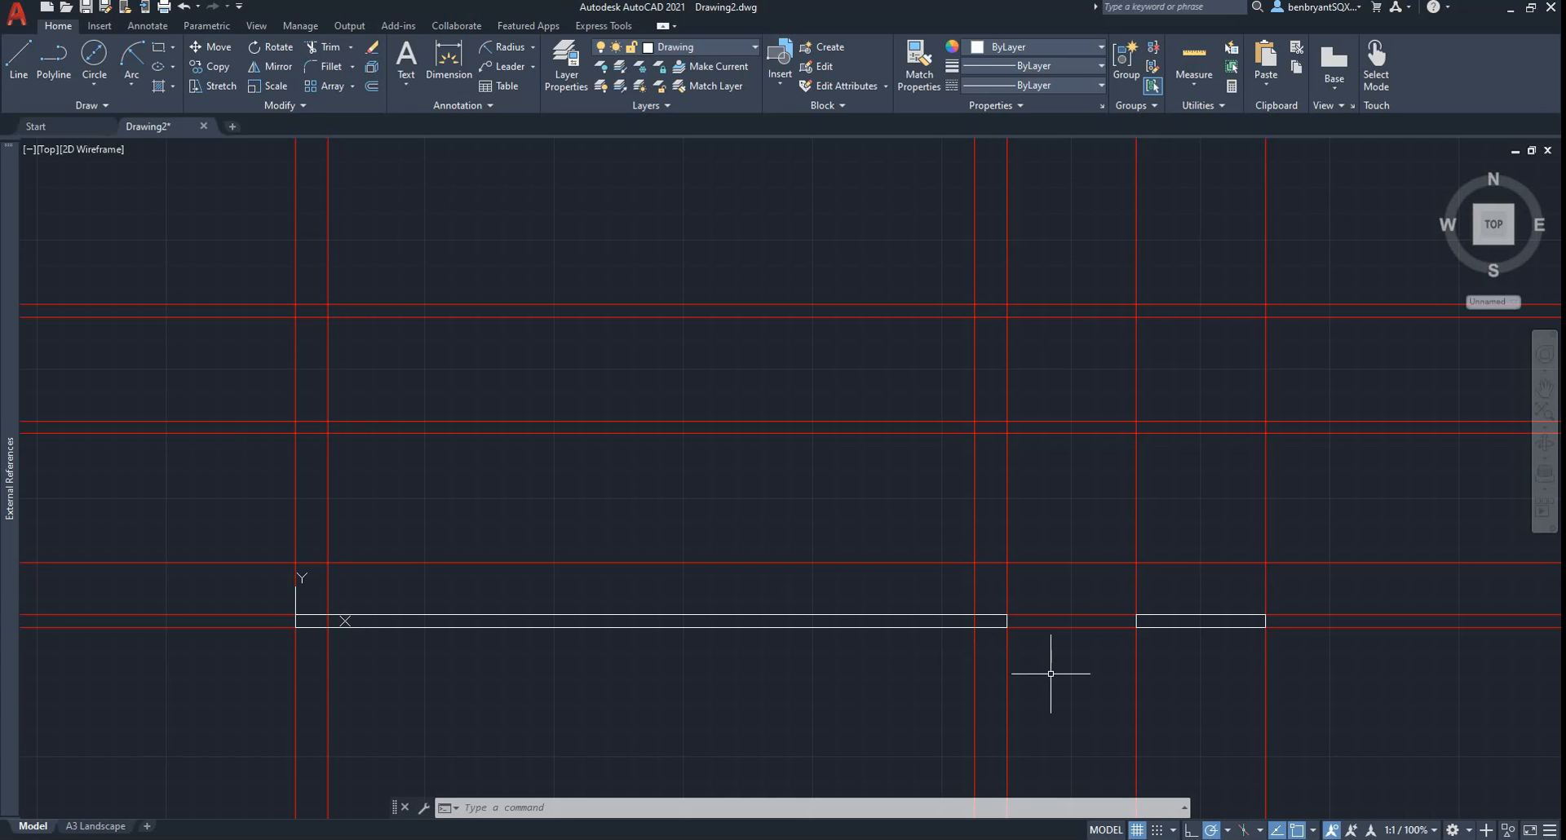
pyautogui.write('offset')
pyautogui.press('Return')
pyautogui.write('5')
pyautogui.press('Return')
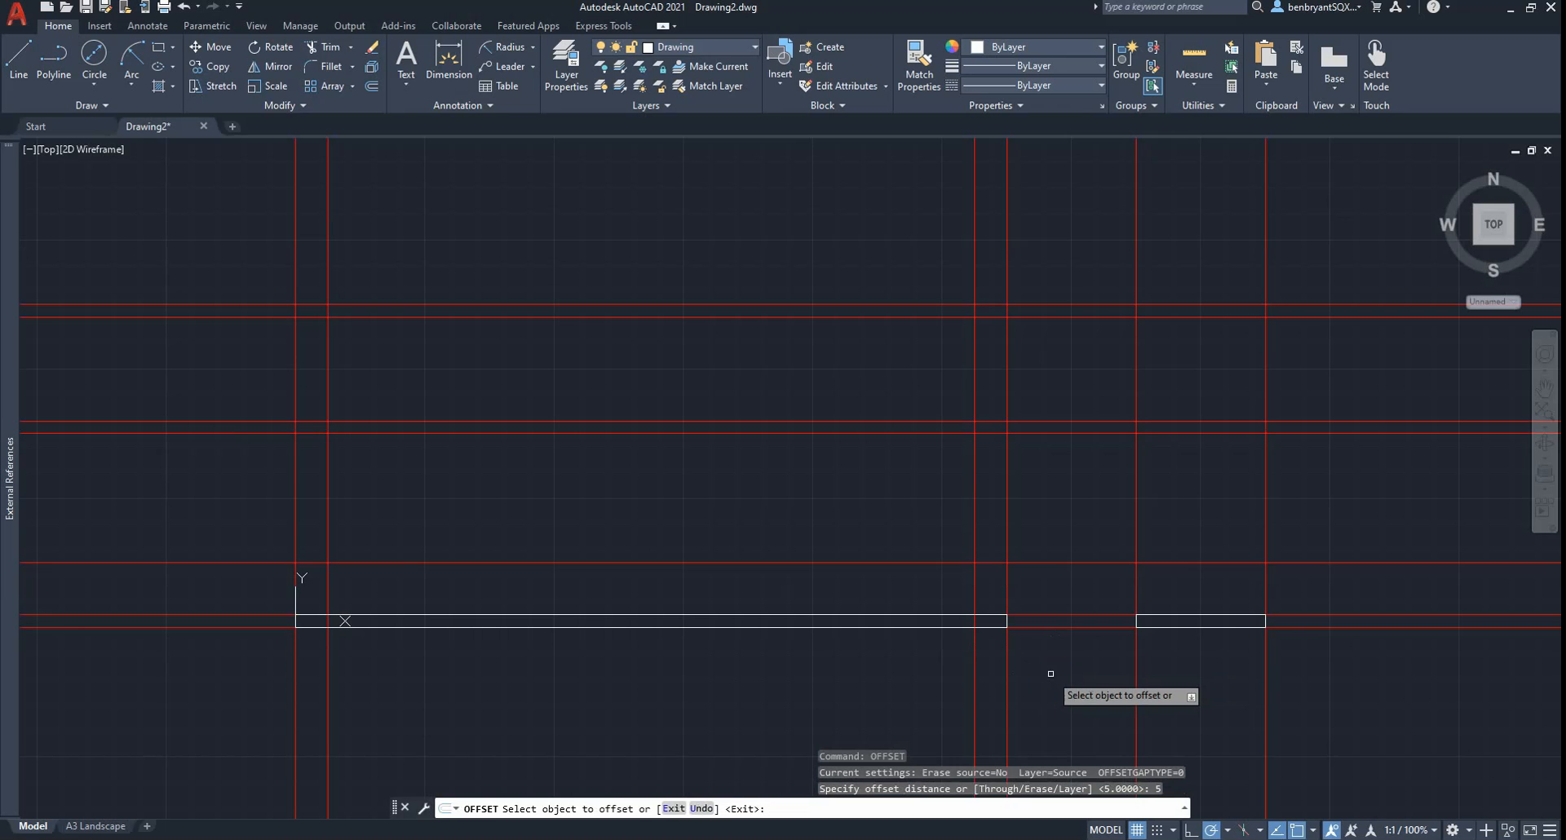
pyautogui.click(1137, 664)
pyautogui.click(1182, 668)
pyautogui.click(1265, 668)
pyautogui.click(1243, 668)
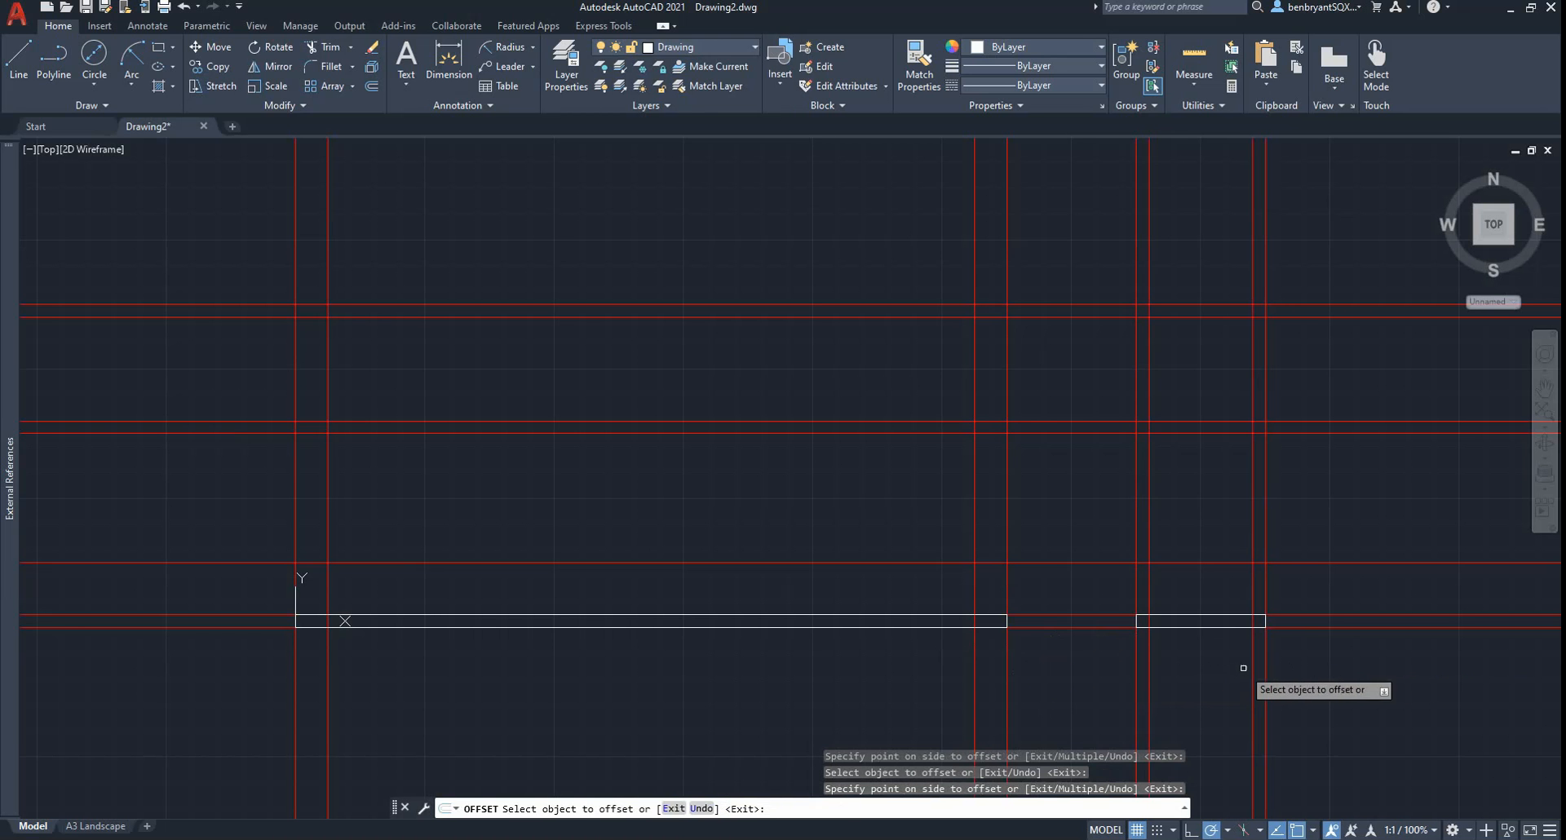
# - Check the end view in Acrobat, return to AutoCAD, and draw a 5 by 25 upright rectangle at each side of it
pyautogui.hotkey('alt', 'Tab')
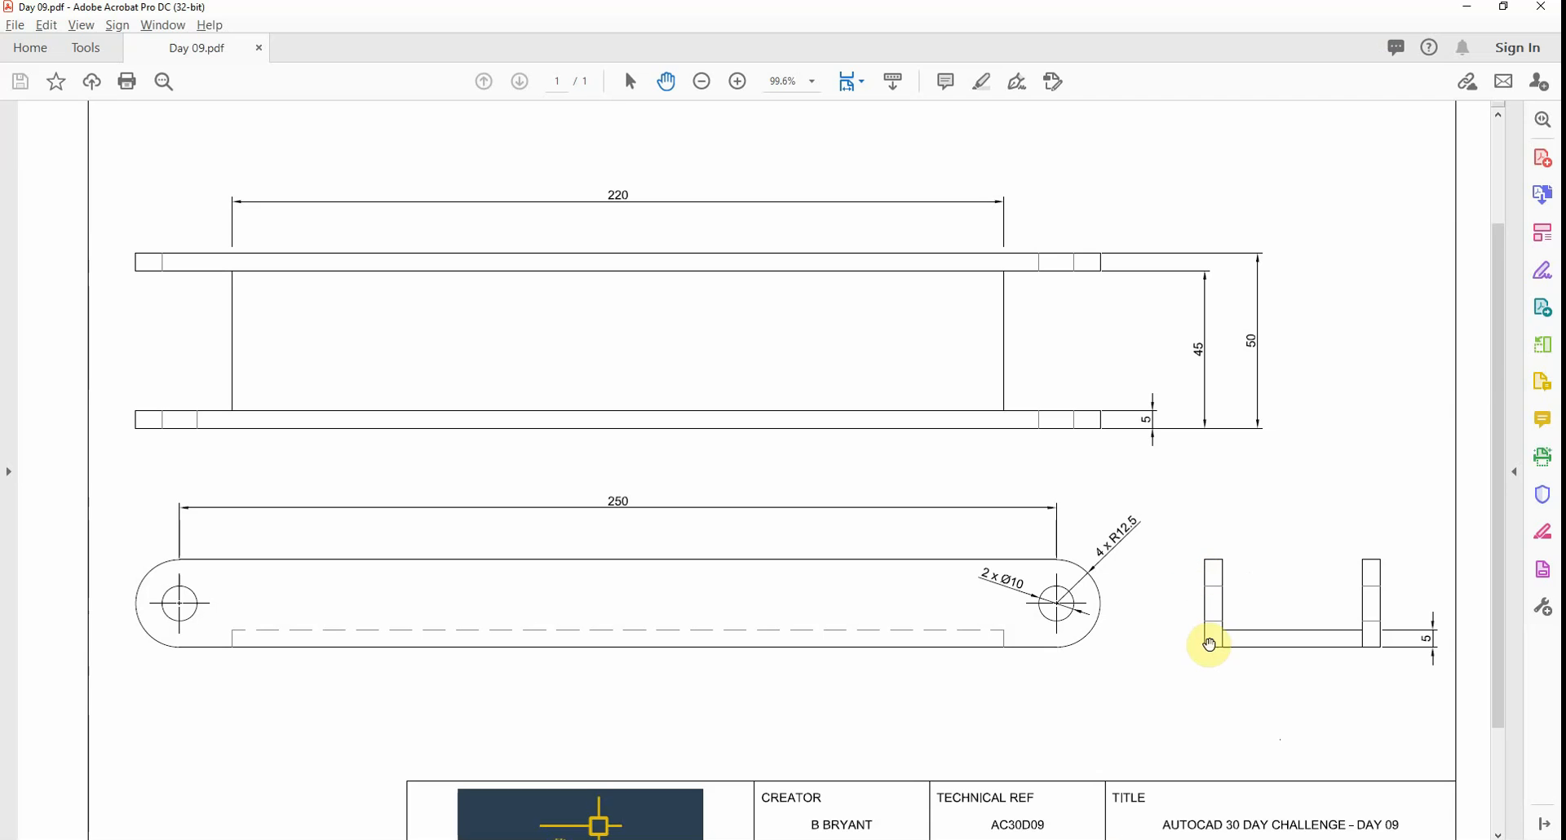
pyautogui.hotkey('alt', 'Tab')
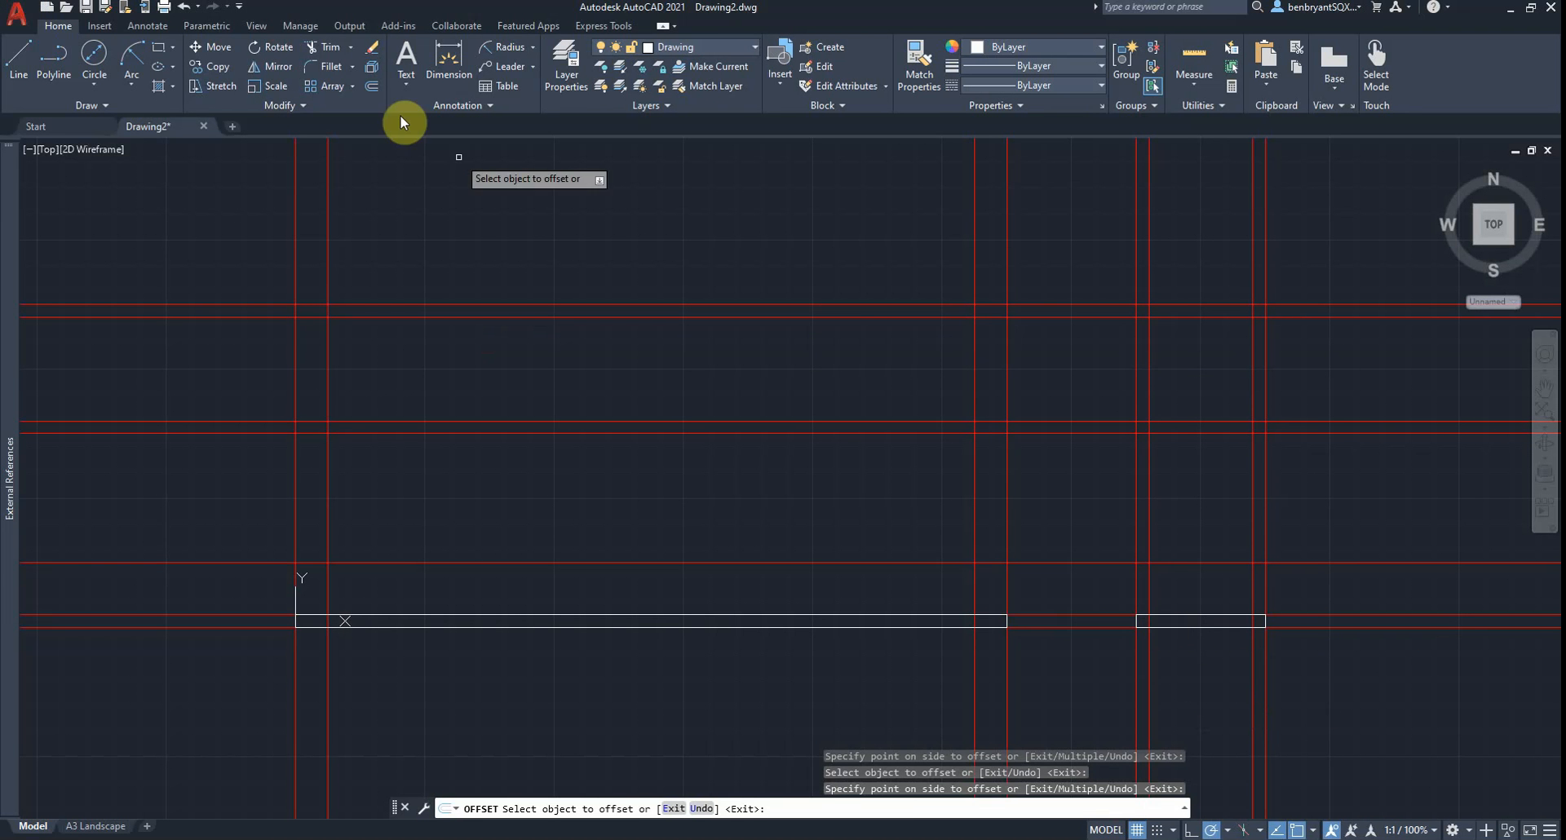
pyautogui.click(164, 49)
pyautogui.scroll(2, 1089, 557)
pyautogui.moveTo(1264, 632); pyautogui.dragTo(744, 417, button='middle')
pyautogui.click(685, 358)
pyautogui.click(718, 522)
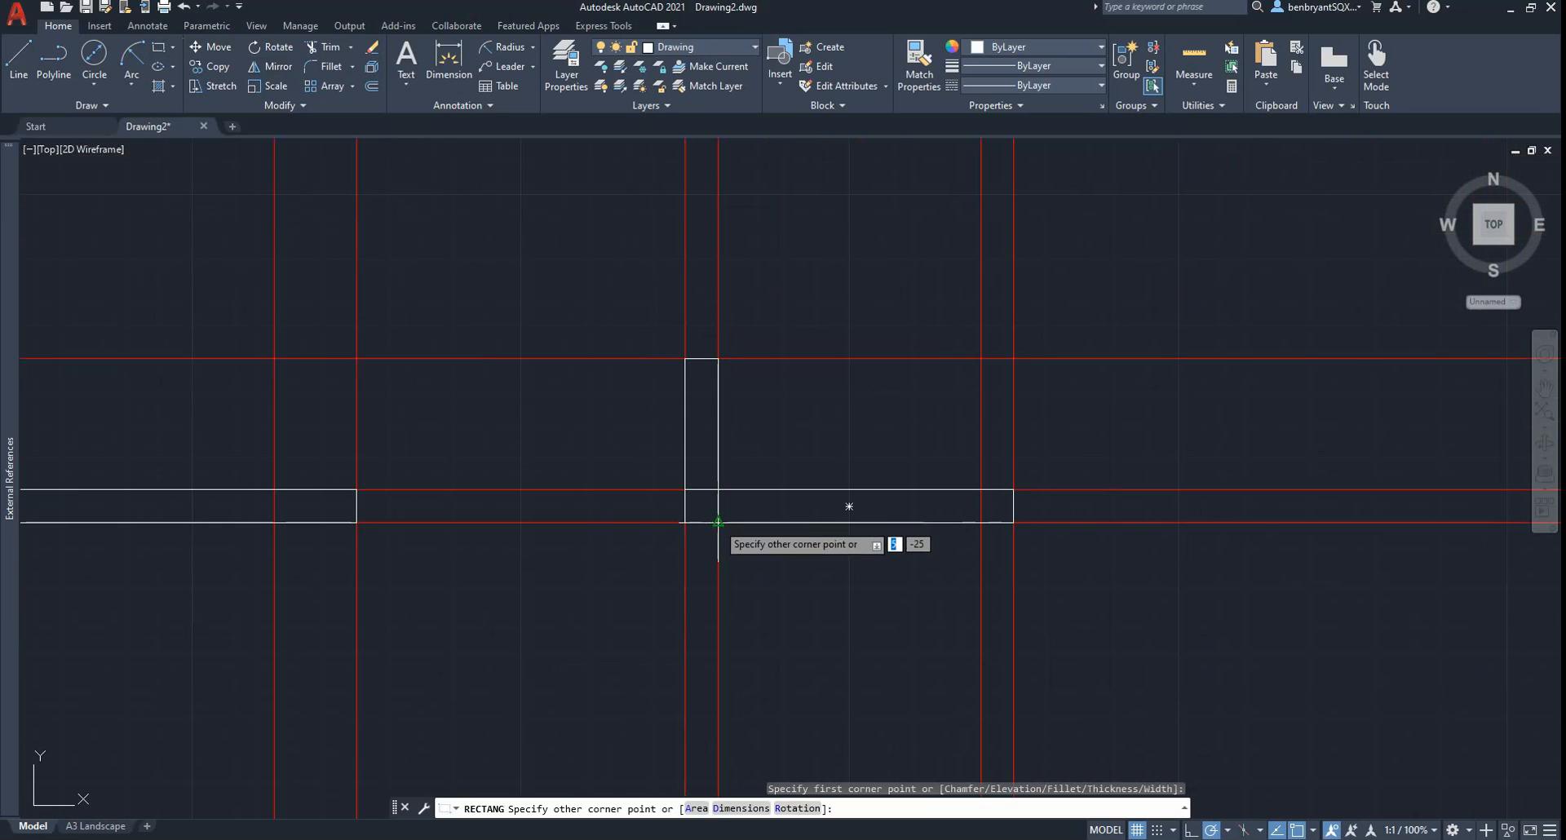
pyautogui.press('Return')
pyautogui.click(981, 358)
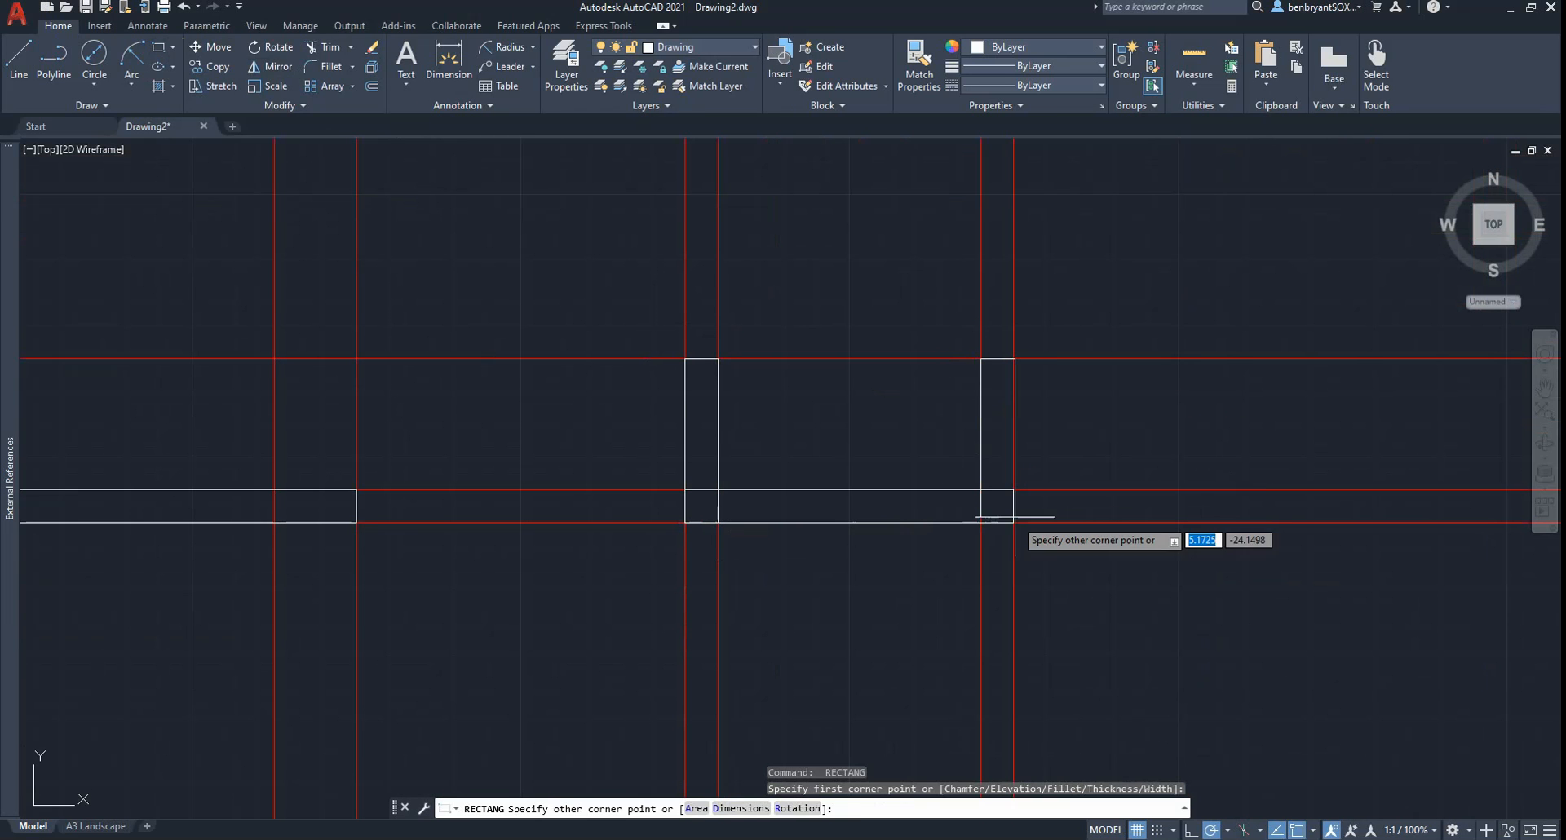
pyautogui.click(1014, 522)
pyautogui.press('Return')
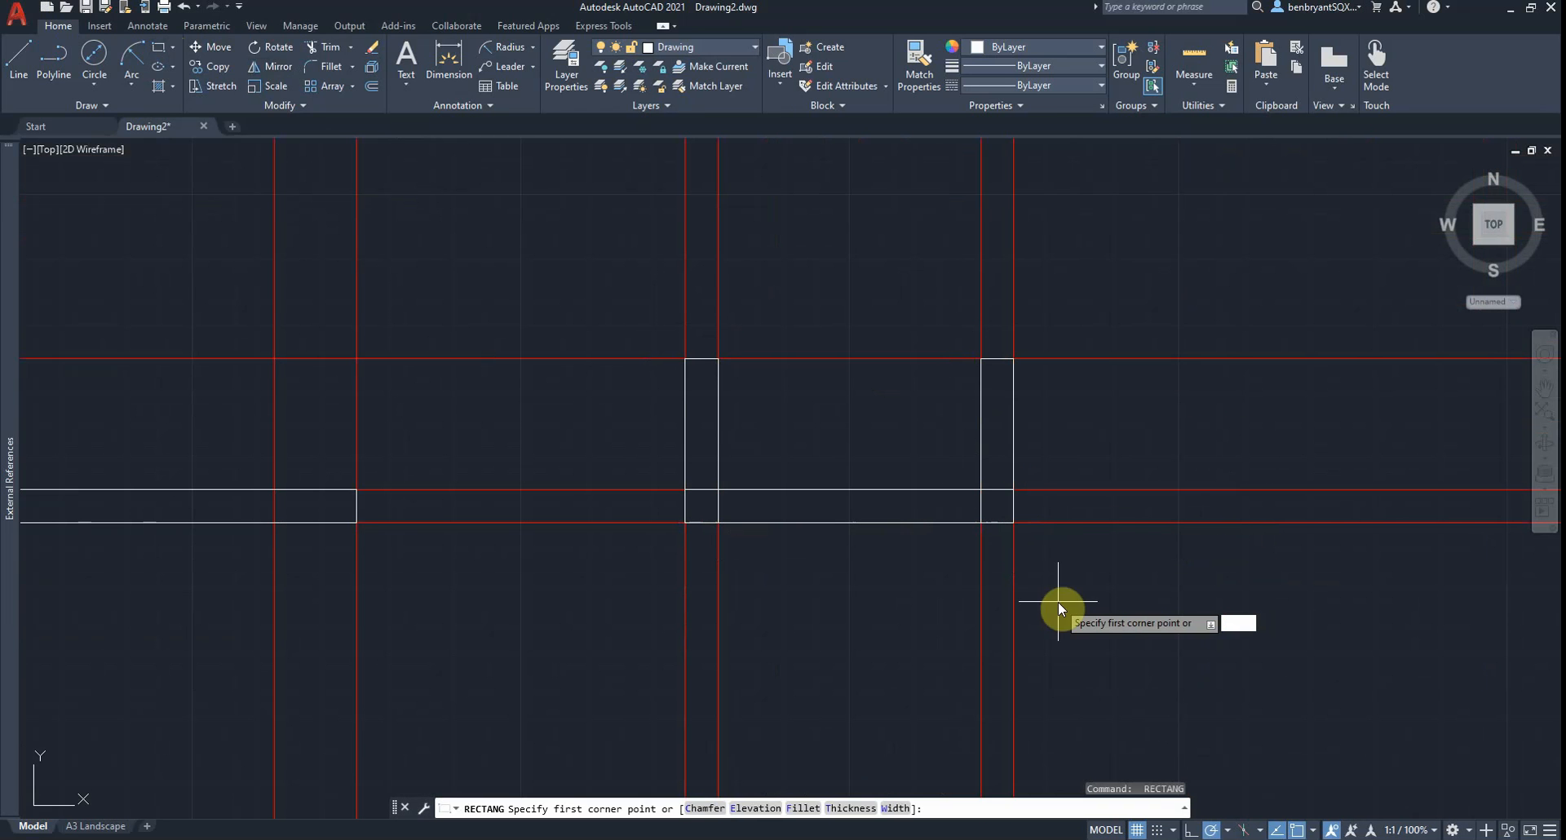
pyautogui.press('Escape')
# - Trim the end view's base top edge where it crosses inside the two upright plates
pyautogui.write('tr')
pyautogui.press('Return')
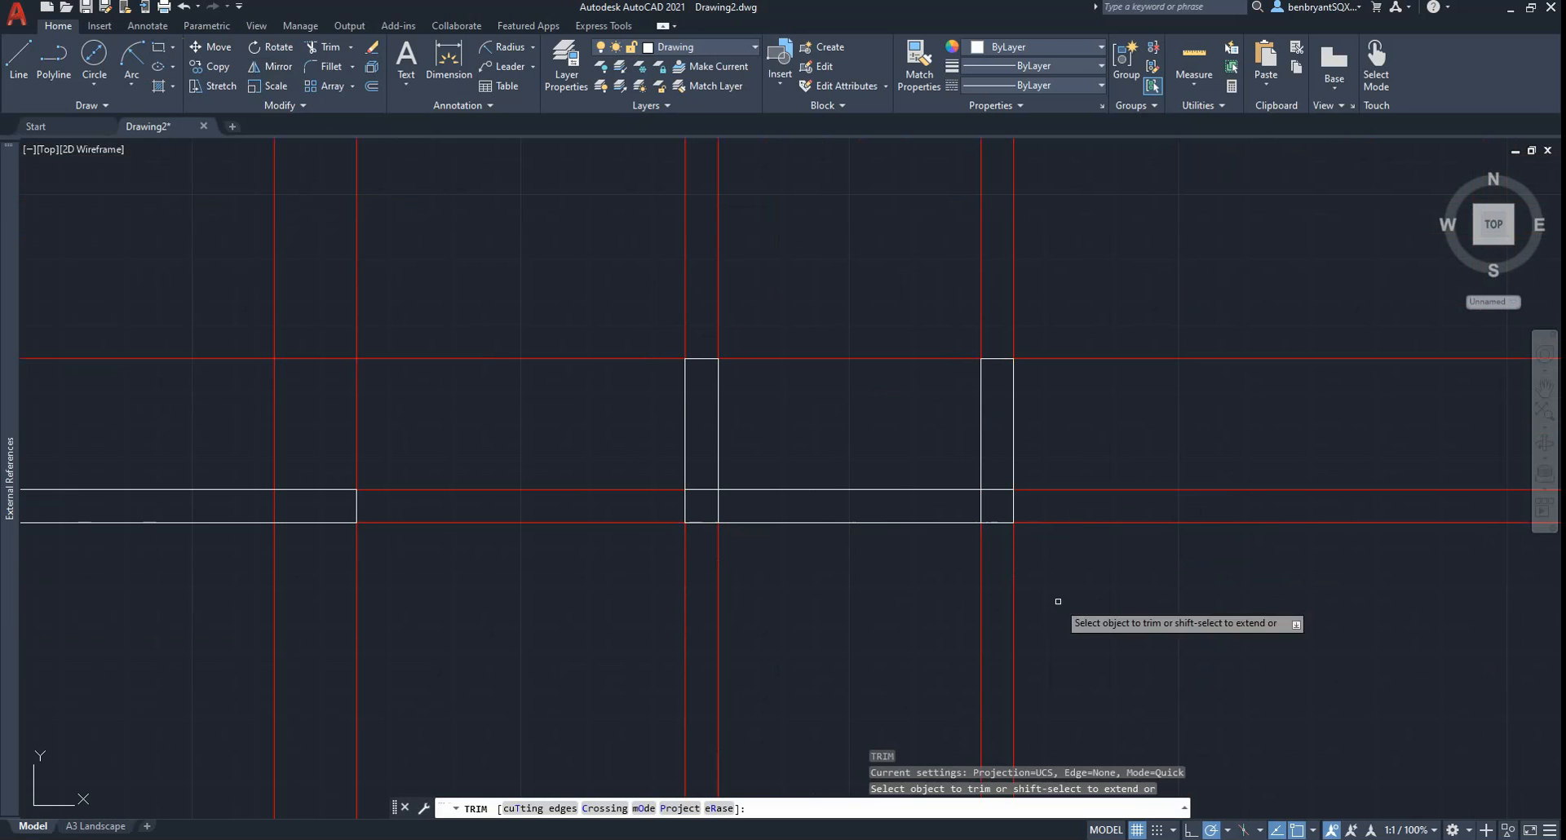
pyautogui.click(1002, 489)
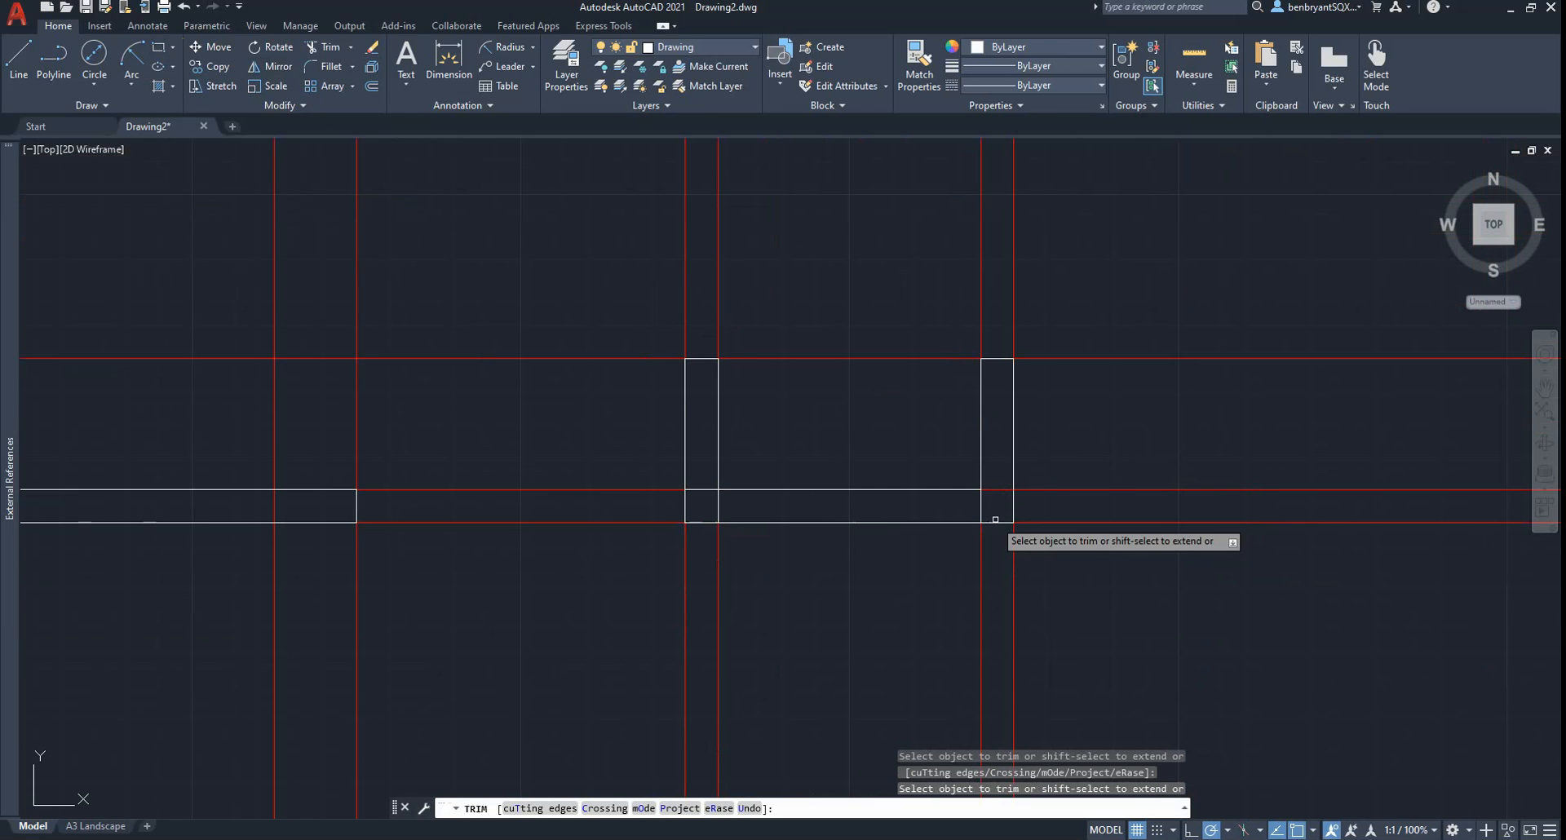
pyautogui.click(695, 489)
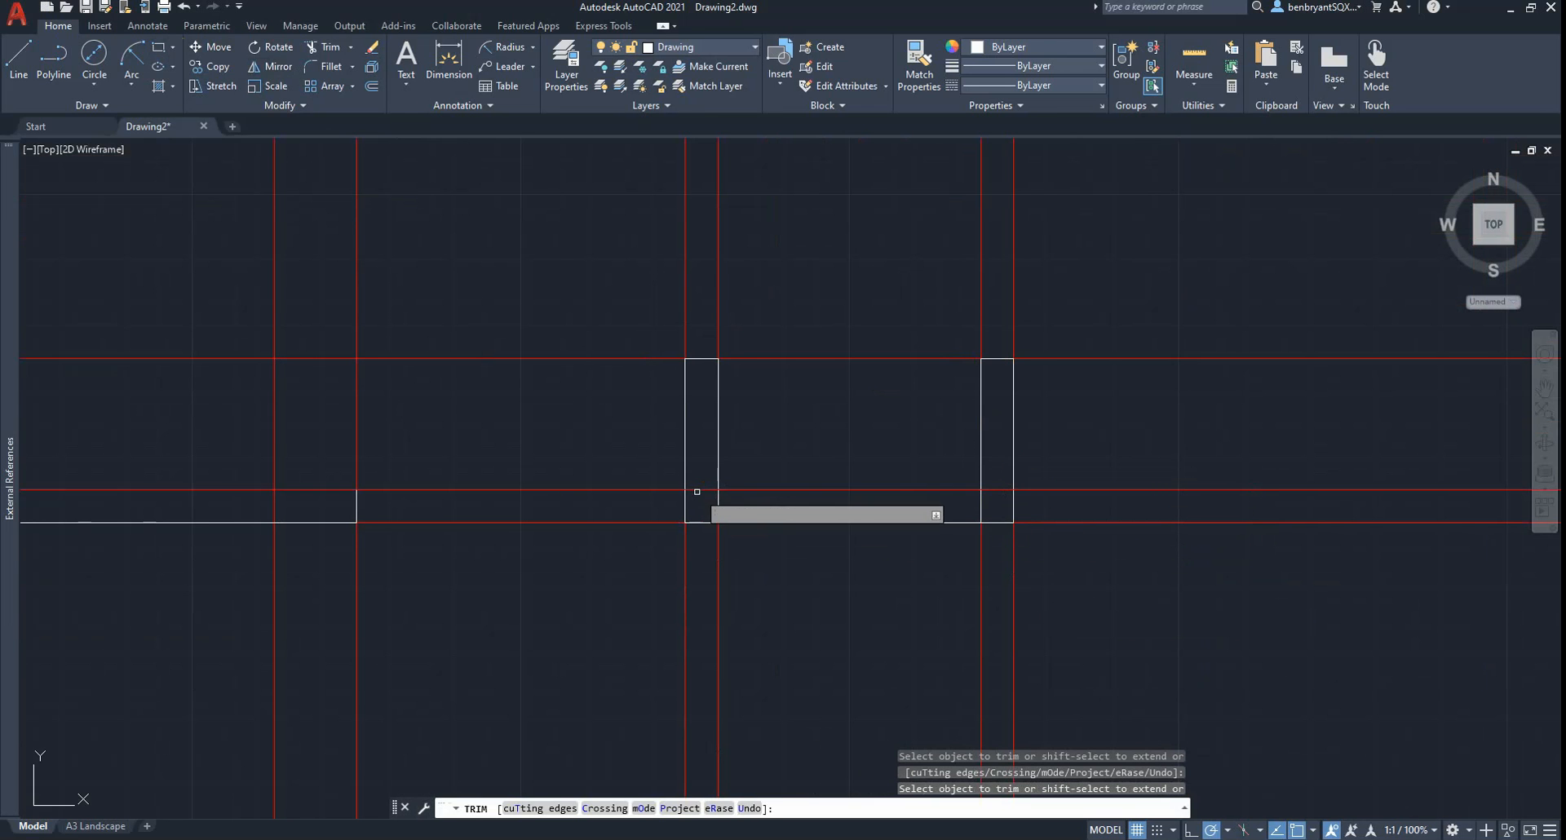
pyautogui.press('Return')
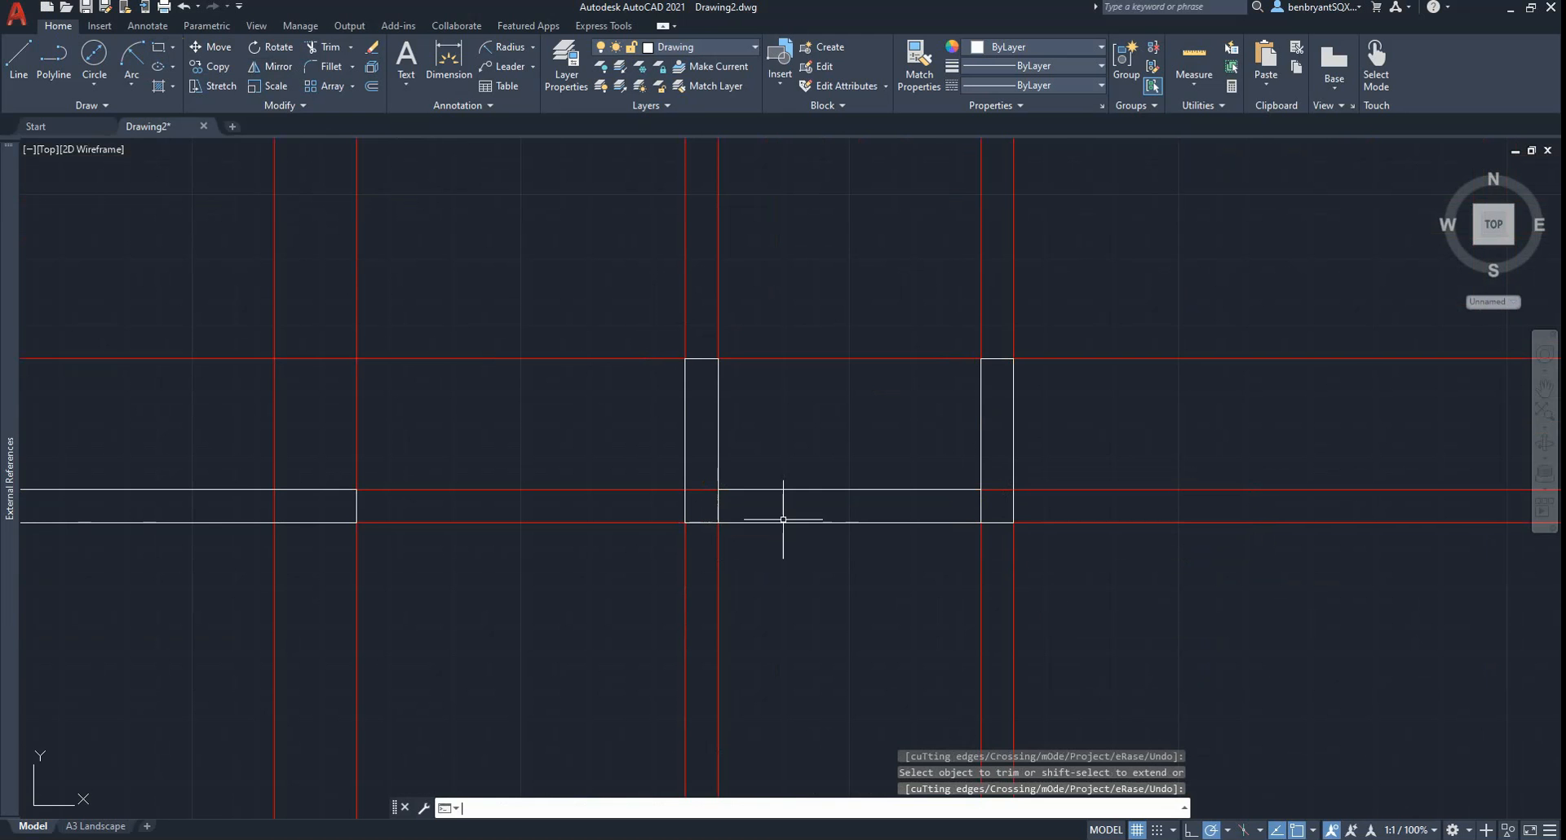
pyautogui.scroll(2, 587, 522)
pyautogui.scroll(-5, 542, 535)
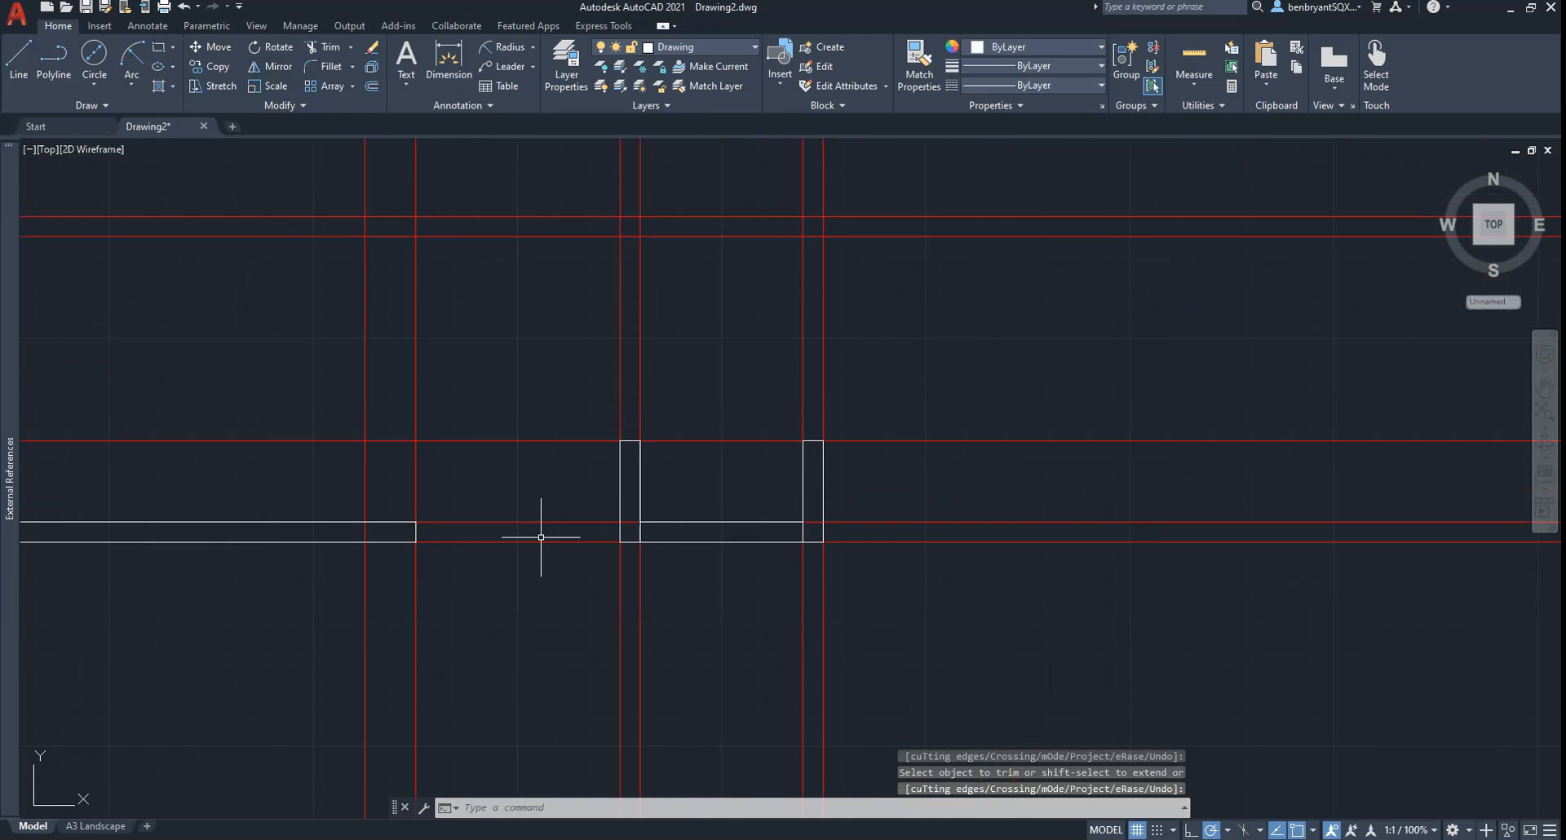
# - Check the front view in Acrobat, return to AutoCAD, and offset the front view's top horizontal construction line 12.5 downward
pyautogui.moveTo(542, 535); pyautogui.dragTo(1175, 515, button='middle')
pyautogui.scroll(-2, 1175, 514)
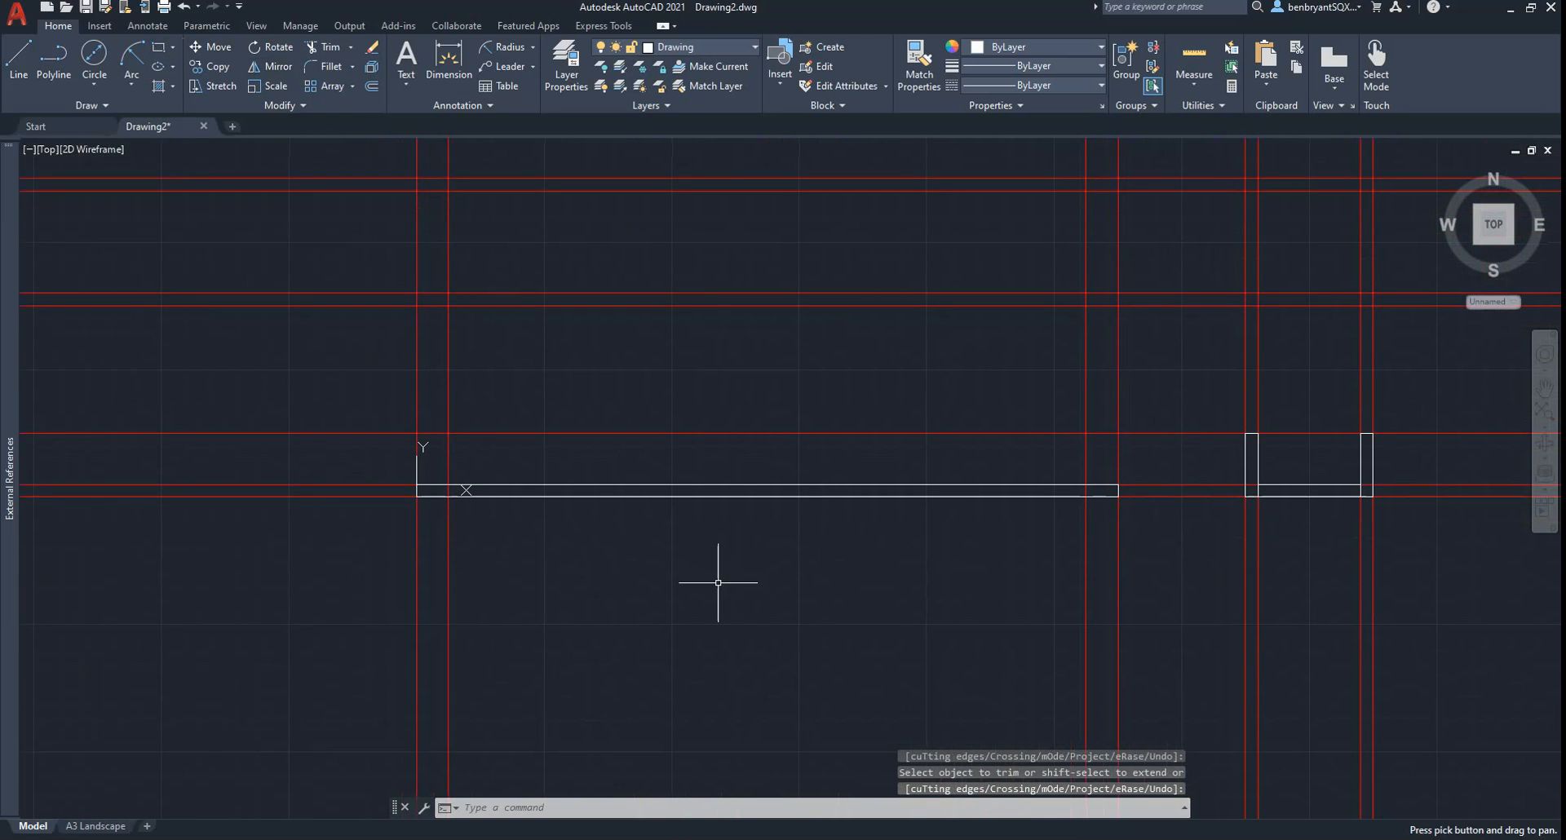
pyautogui.hotkey('alt', 'Tab')
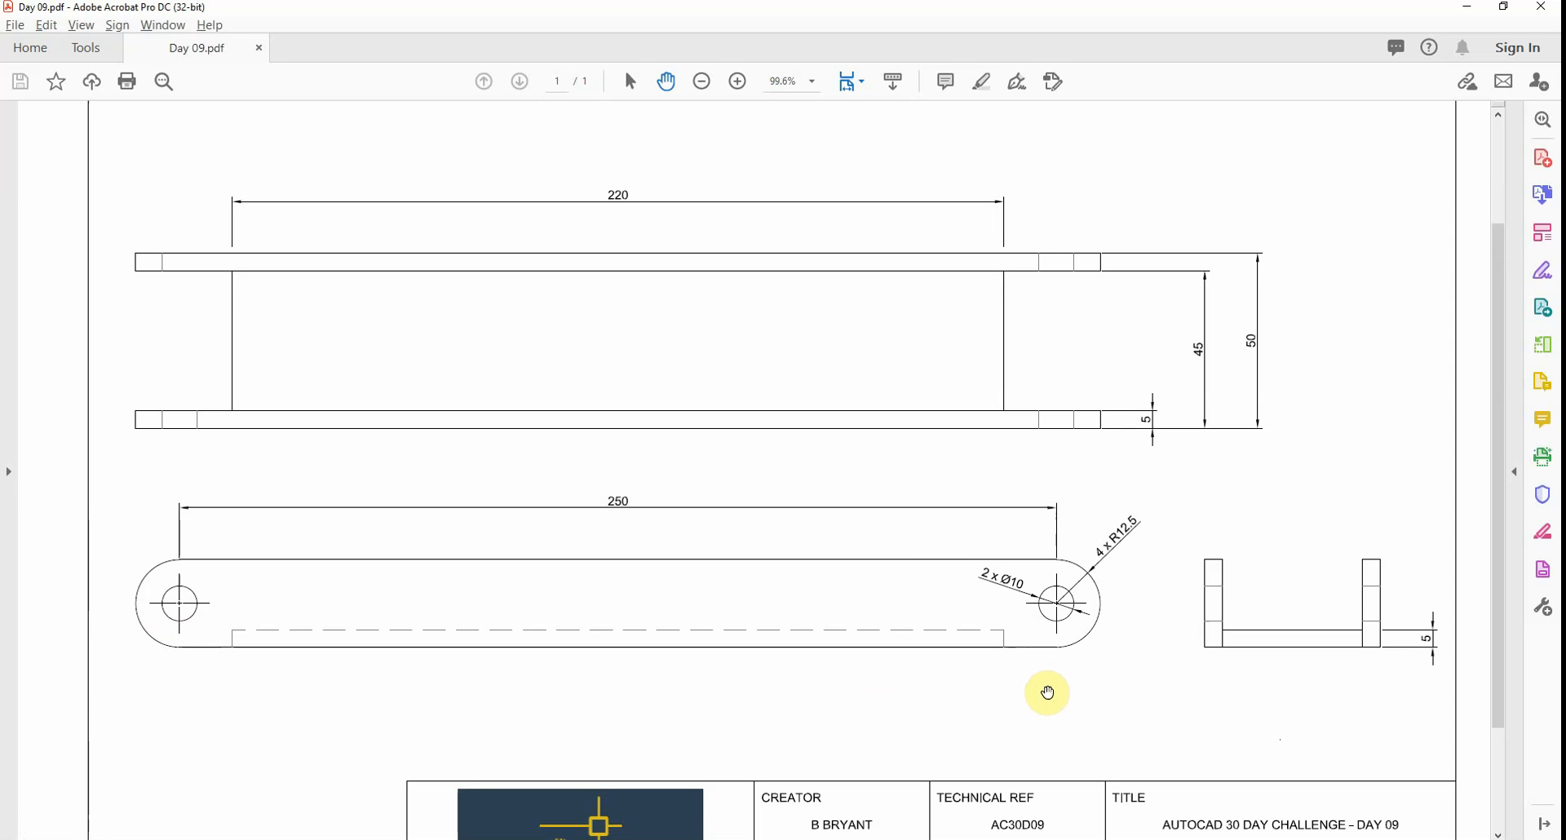
pyautogui.hotkey('alt', 'Tab')
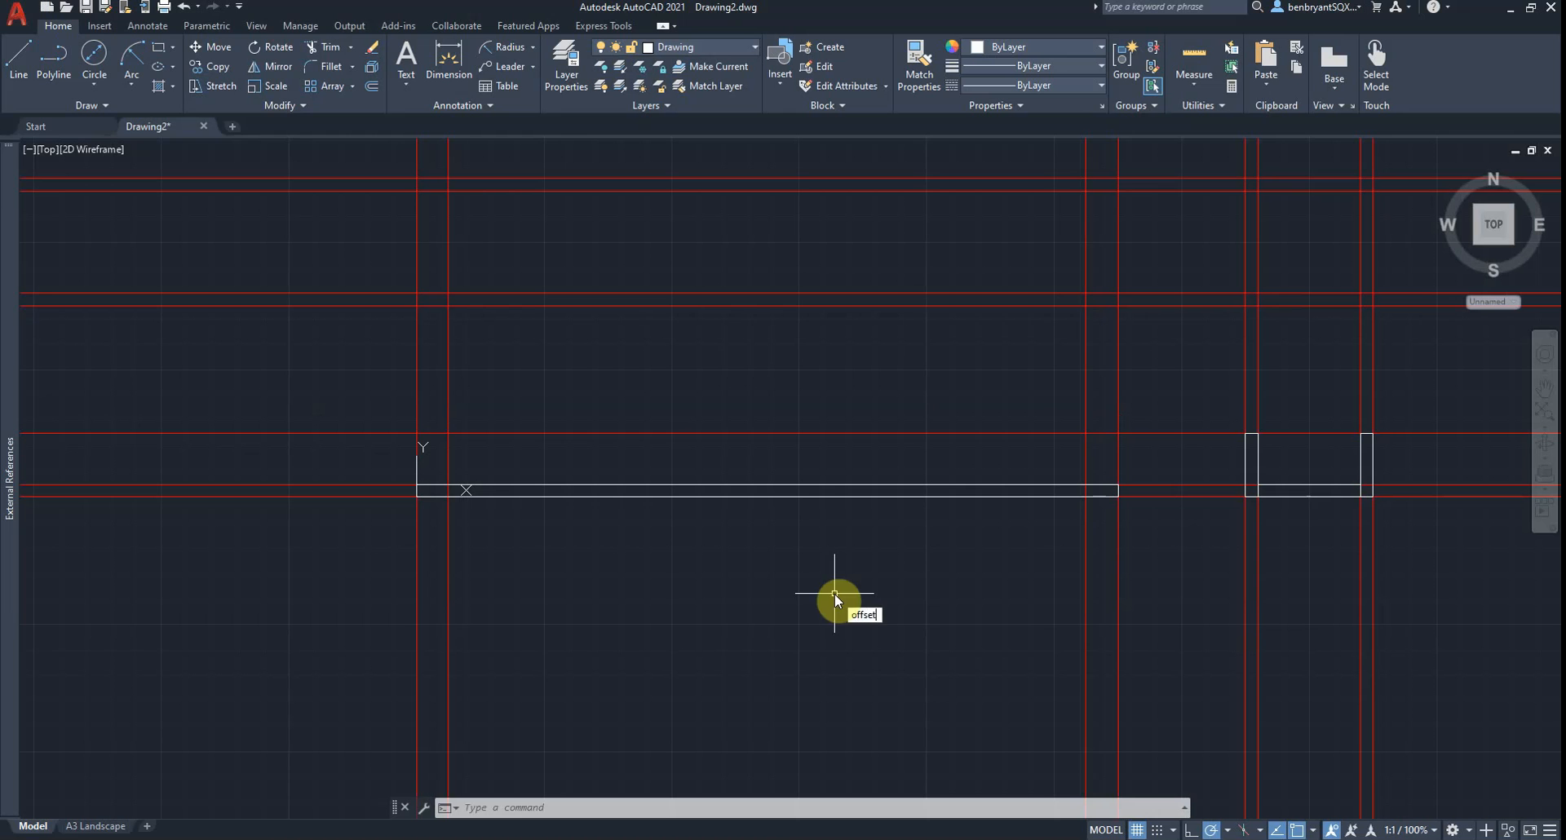
pyautogui.press('Return')
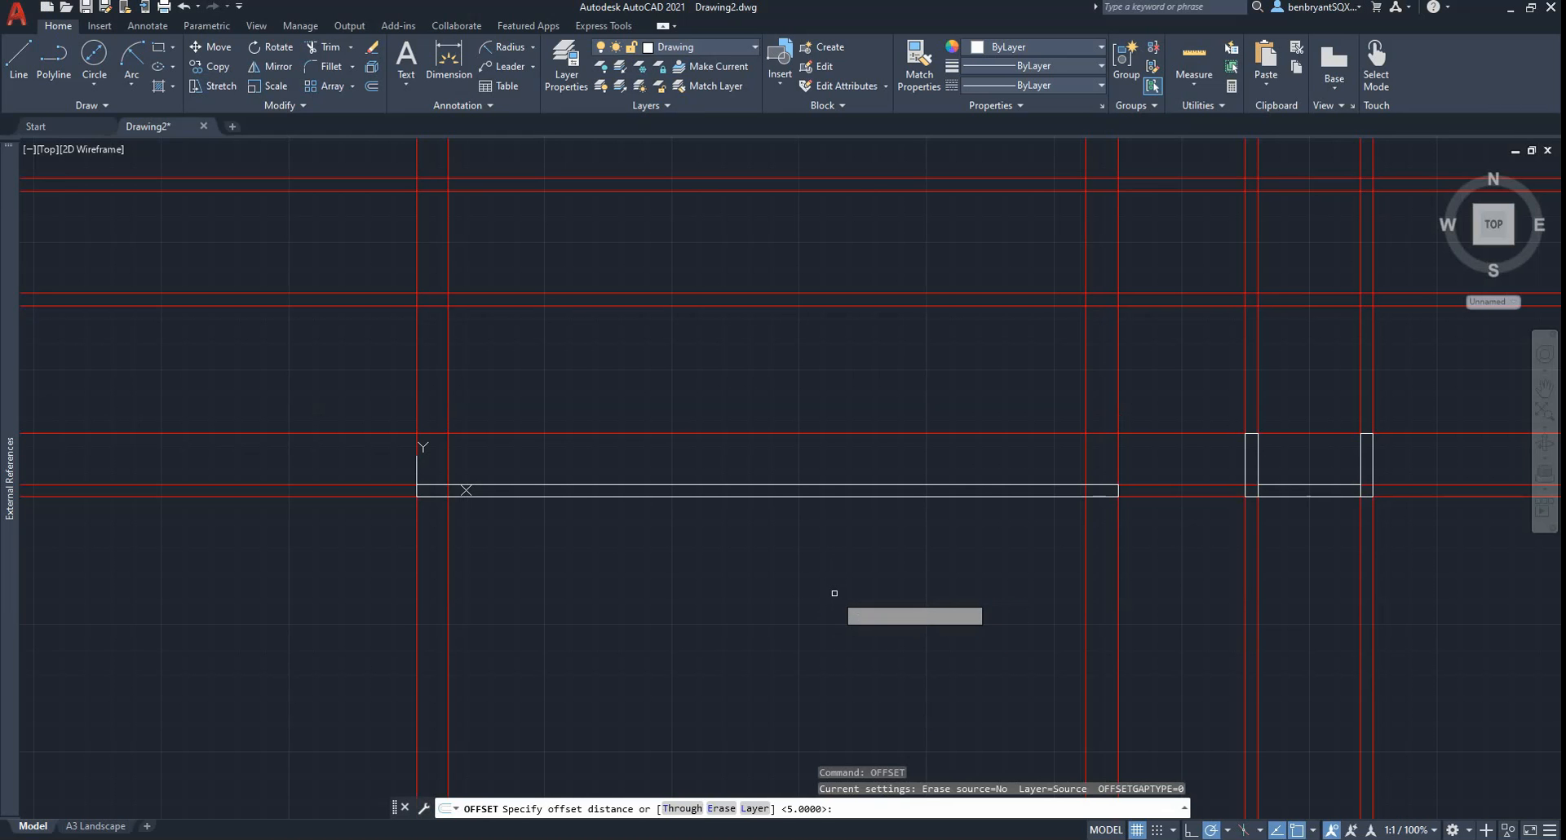
pyautogui.write('12.5')
pyautogui.press('Return')
pyautogui.click(751, 433)
pyautogui.click(751, 457)
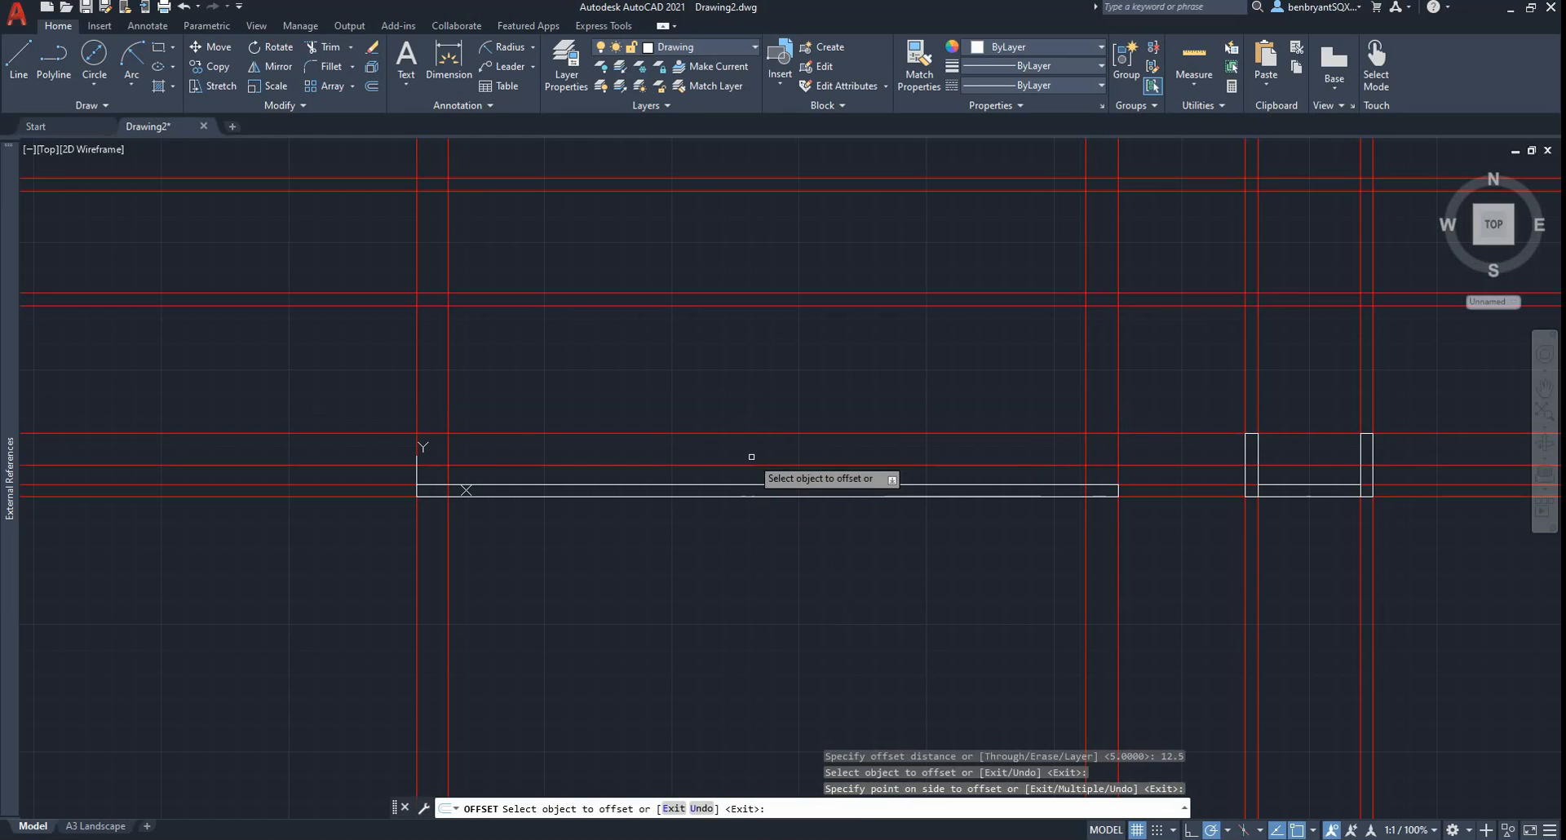
pyautogui.press('Escape')
# - Draw a 12.5-radius circle at each end of the front view, centred where the inner vertical and middle horizontal construction lines cross
pyautogui.scroll(6, 762, 489)
pyautogui.scroll(-4, 636, 518)
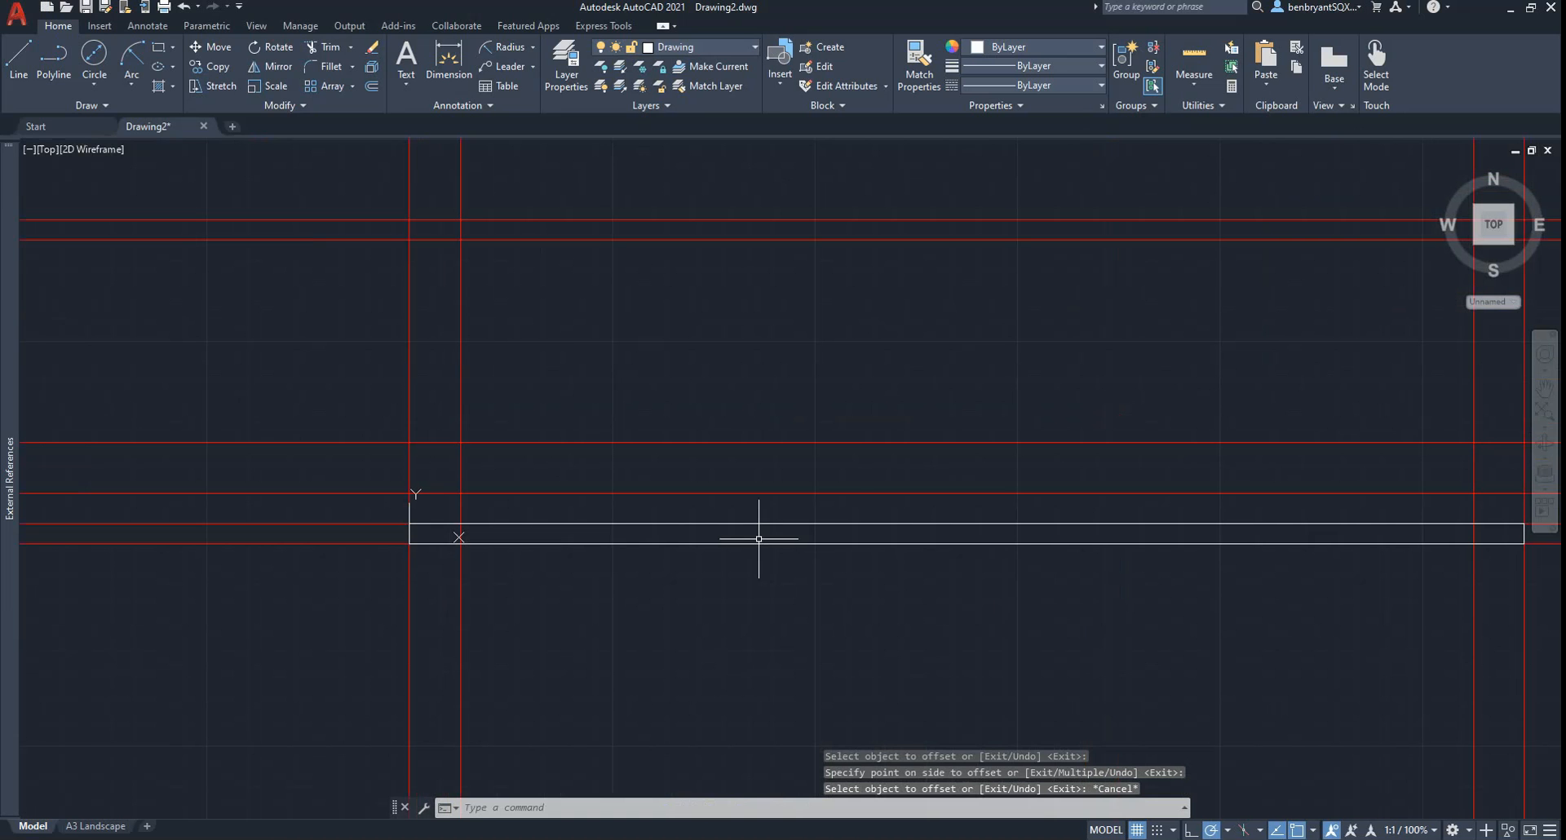
pyautogui.click(94, 85)
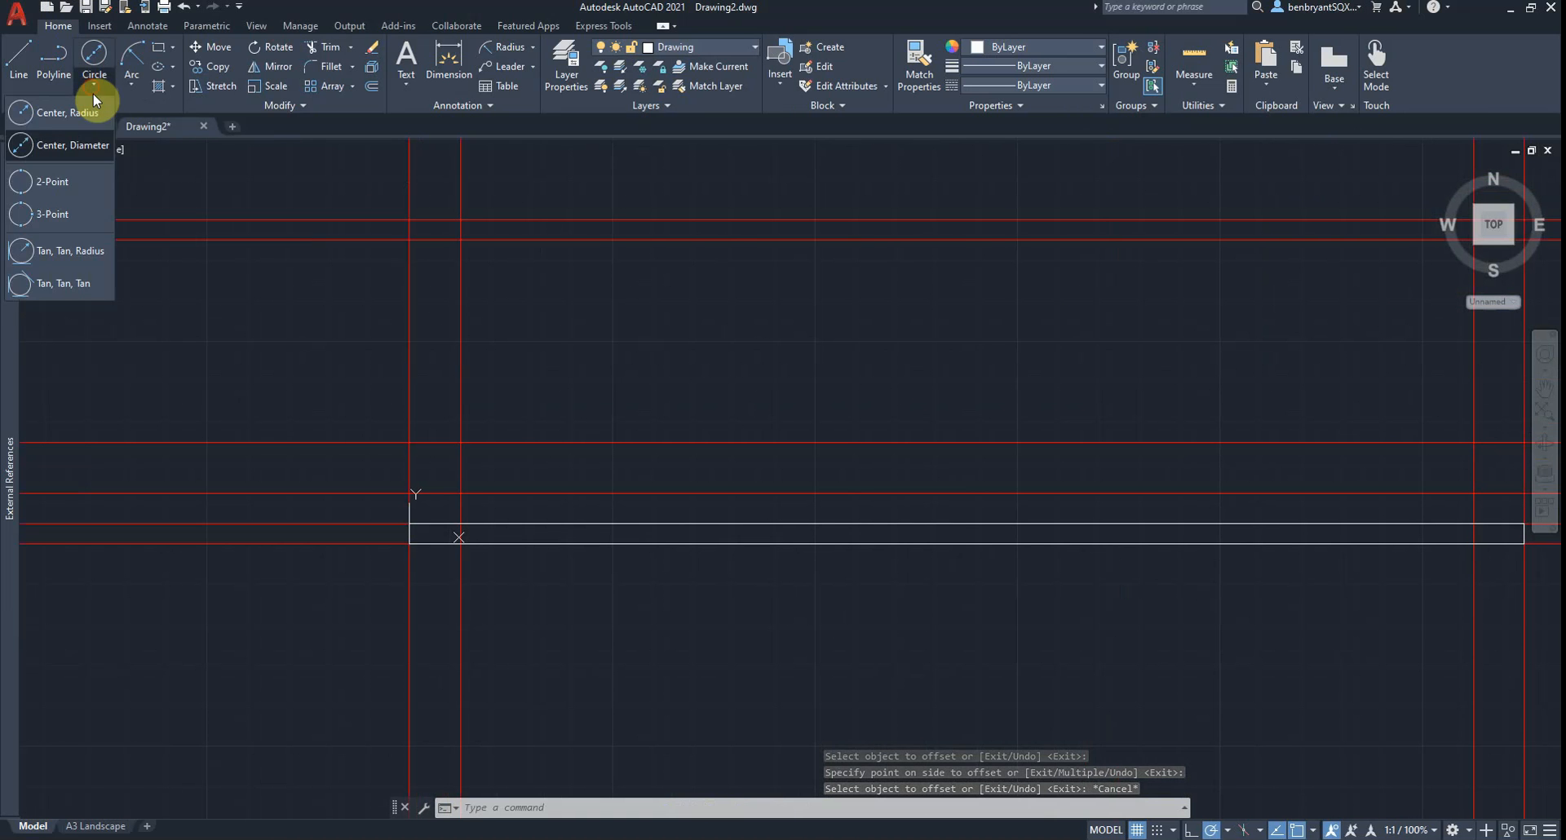
pyautogui.click(95, 129)
pyautogui.click(461, 493)
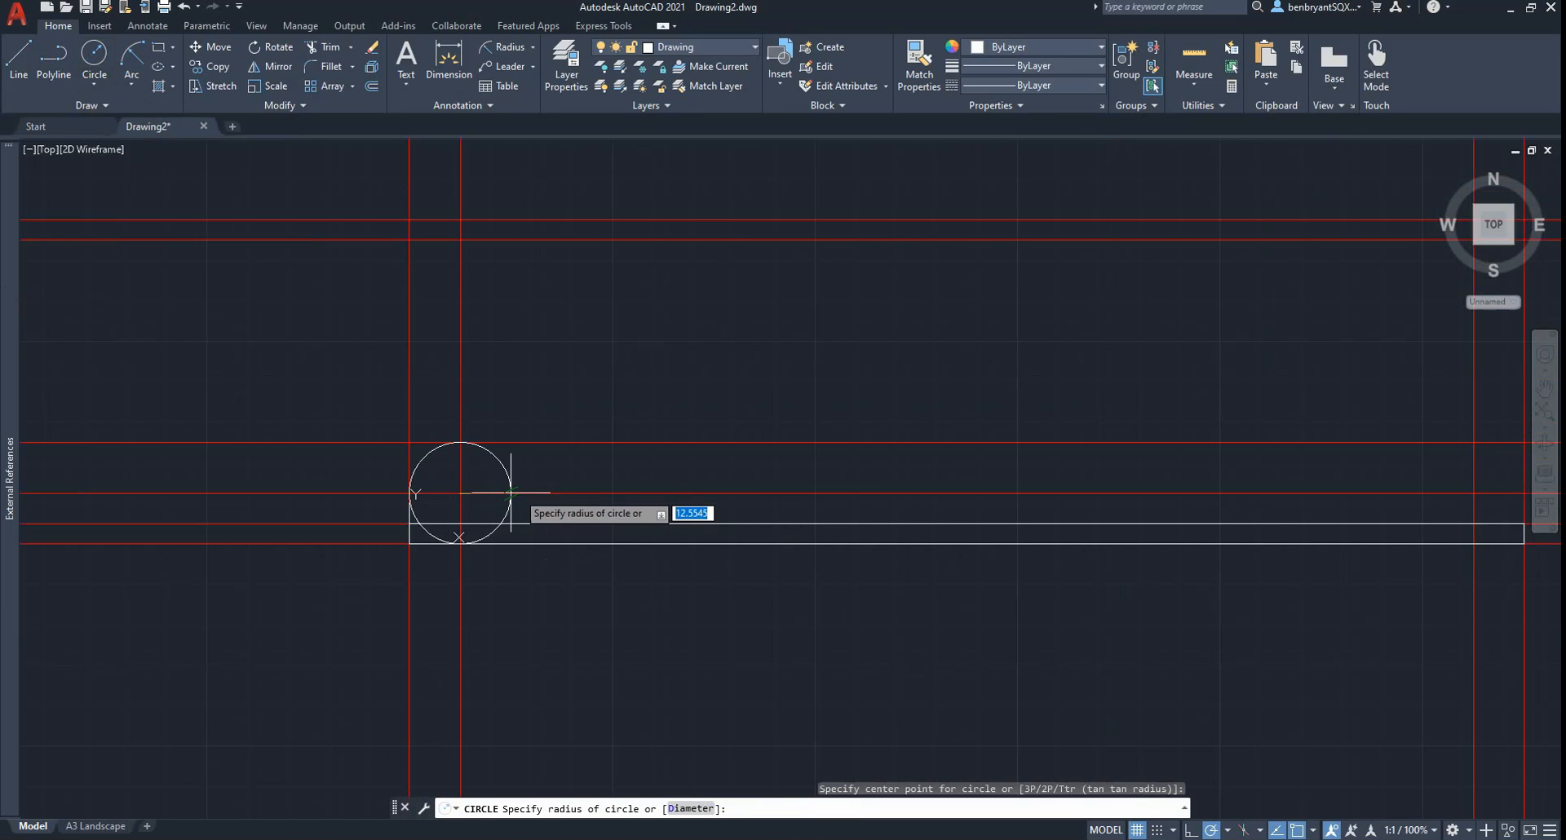
pyautogui.write('1')
pyautogui.press('Return')
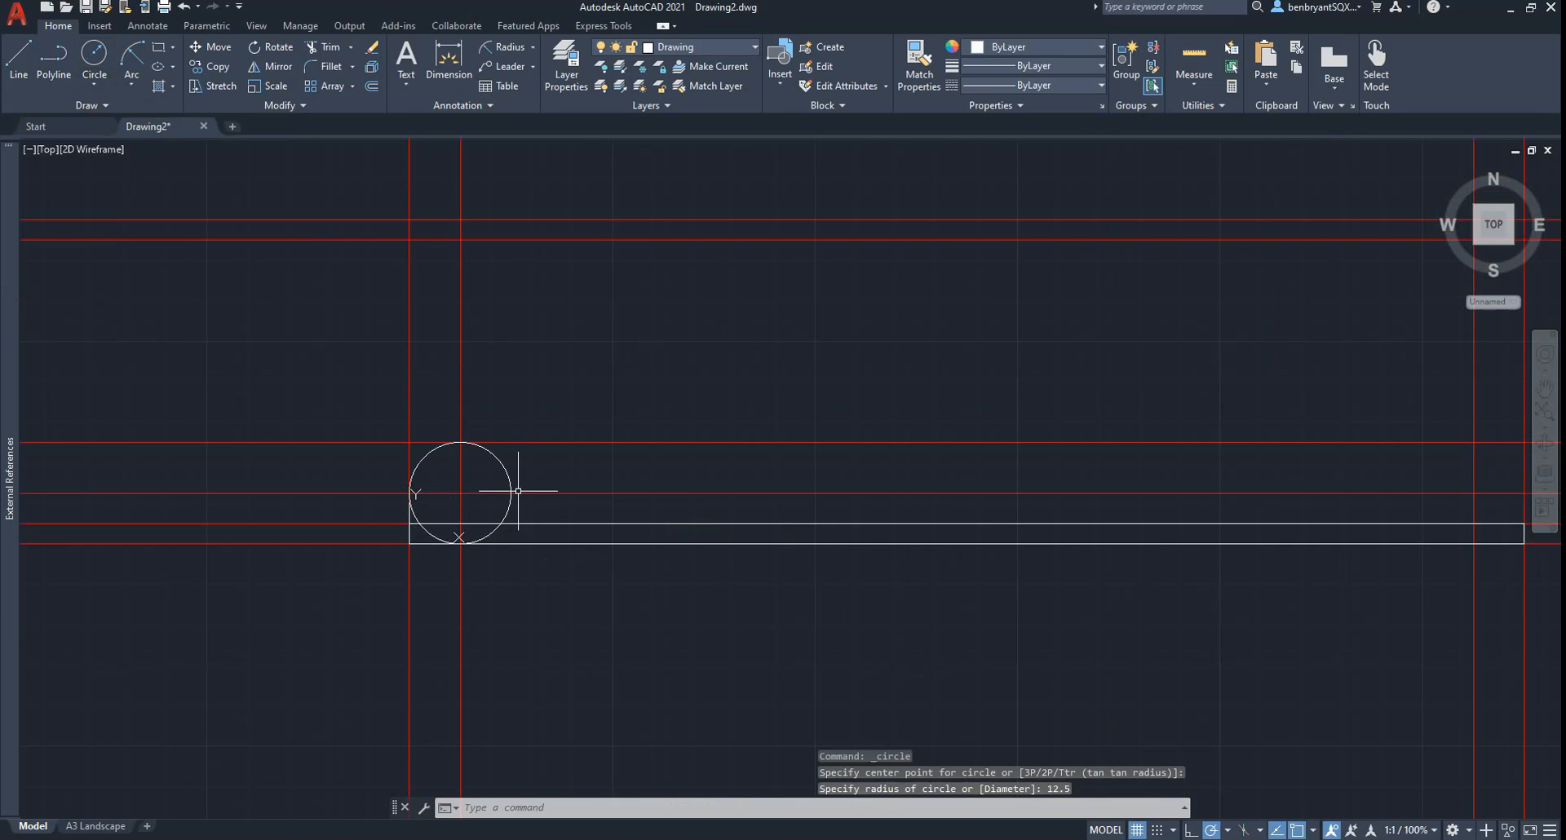
pyautogui.press('Return')
pyautogui.moveTo(1194, 522); pyautogui.dragTo(1007, 535, button='middle')
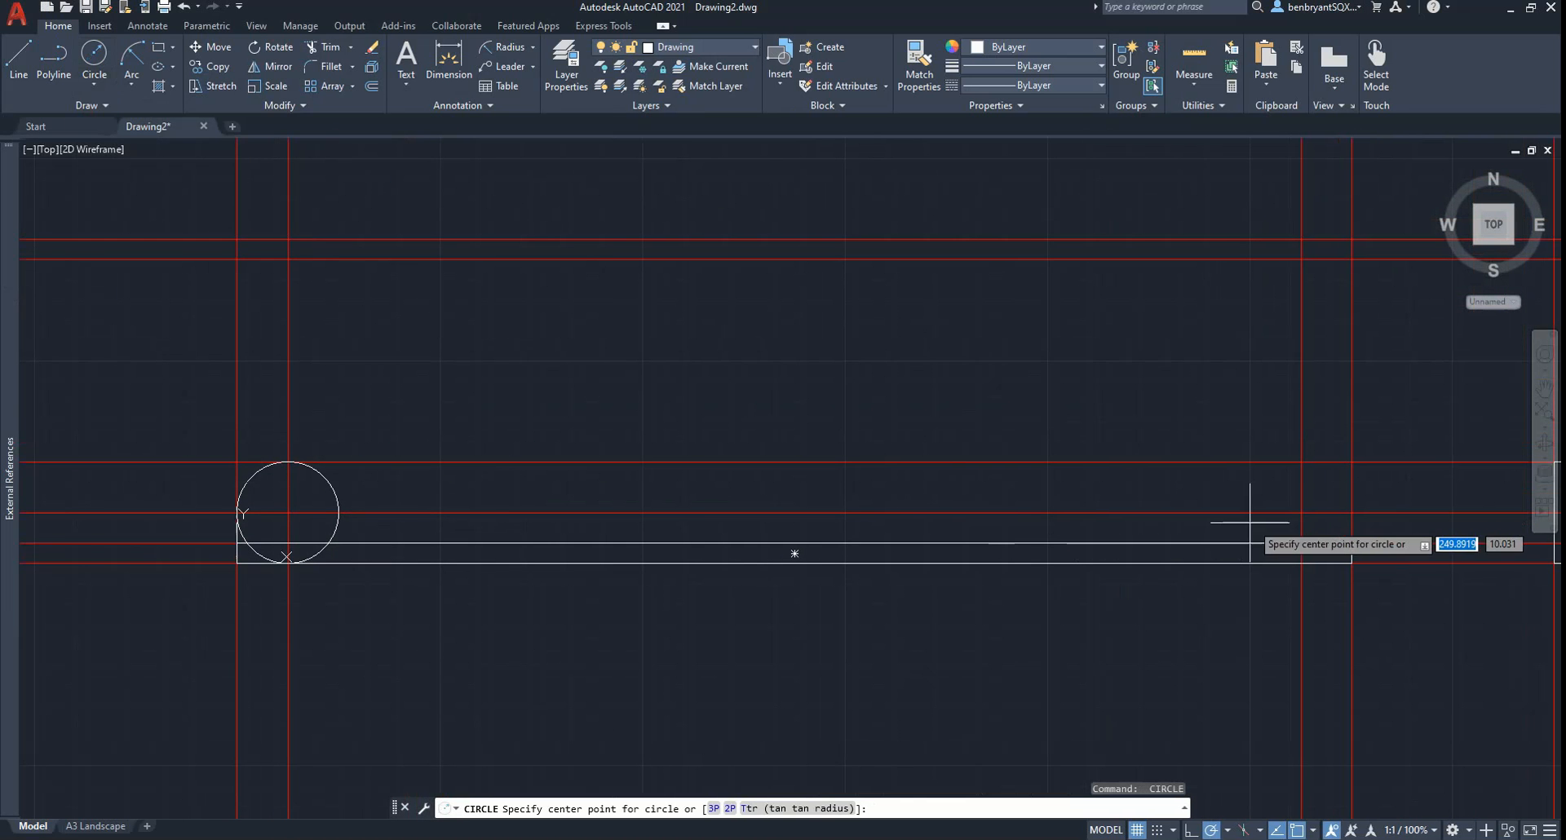
pyautogui.click(1302, 513)
pyautogui.write('12.5')
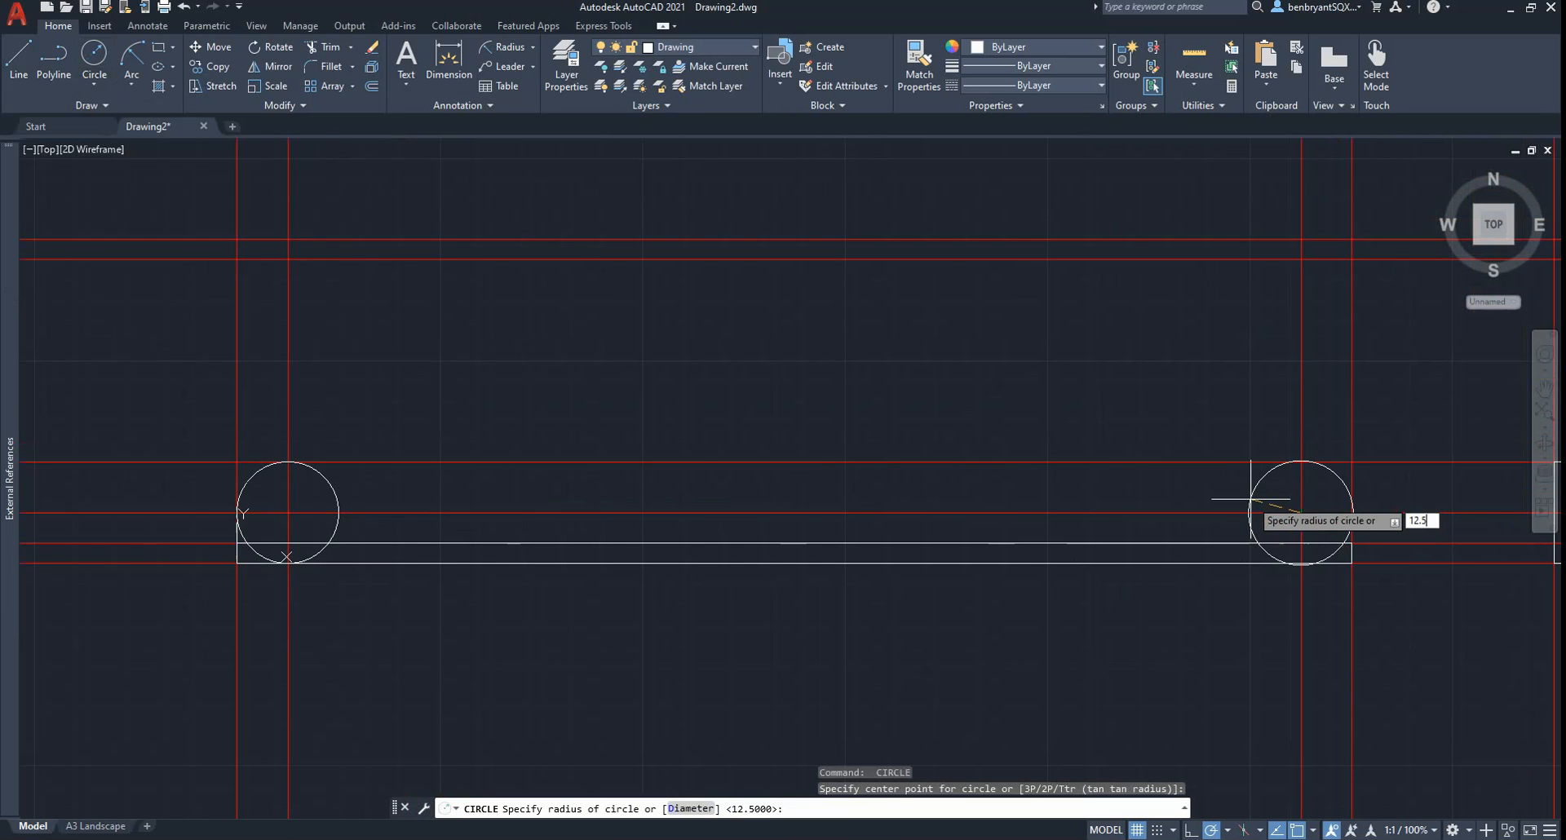
pyautogui.press('Return')
# - Check the hole size in Acrobat, return to AutoCAD, and draw a concentric 5-radius circle inside each end circle
pyautogui.hotkey('alt', 'Tab')
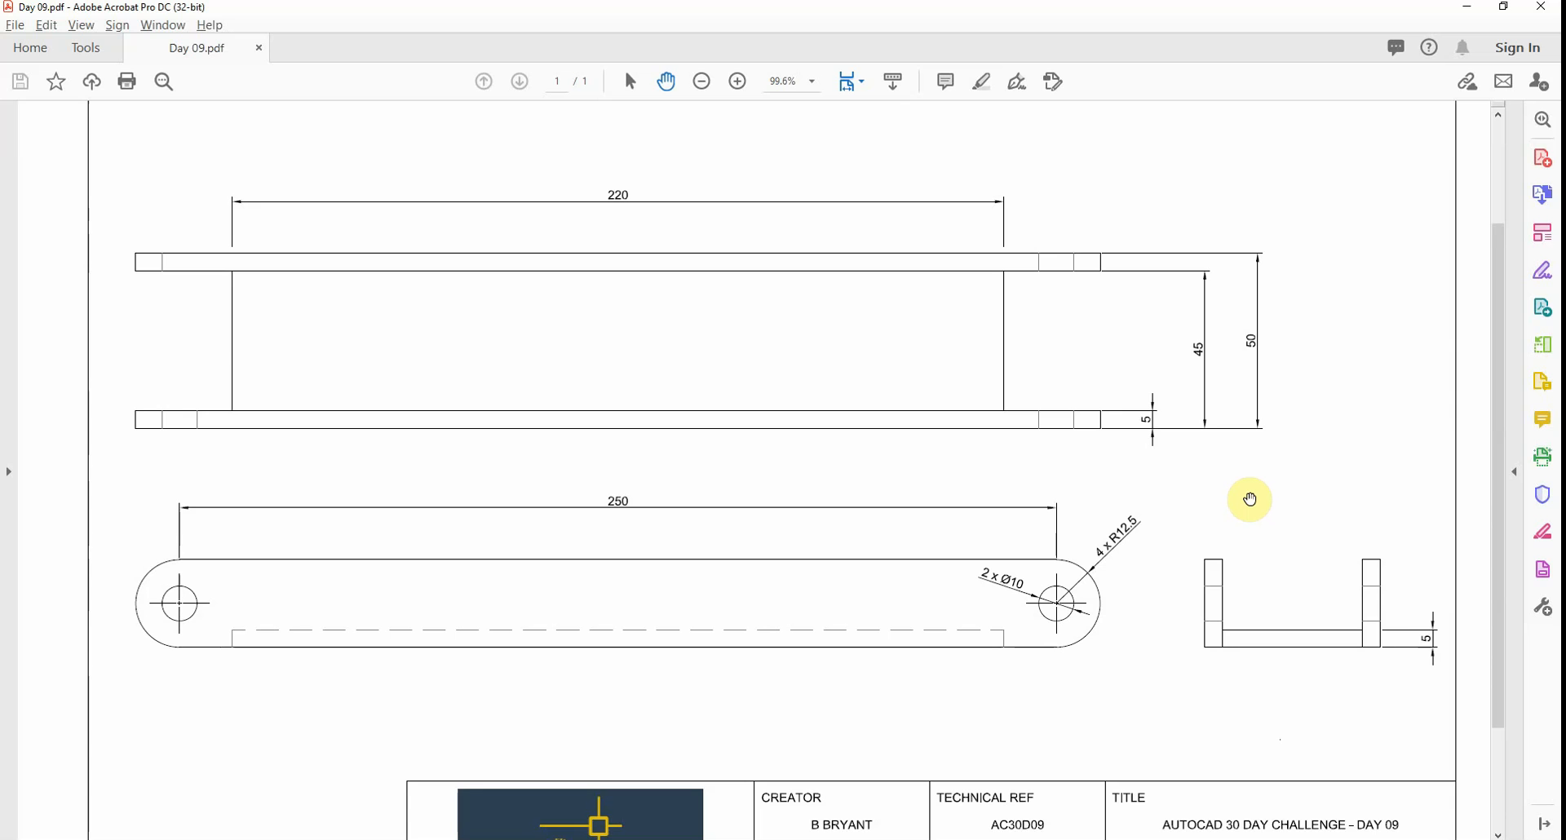
pyautogui.hotkey('alt', 'Tab')
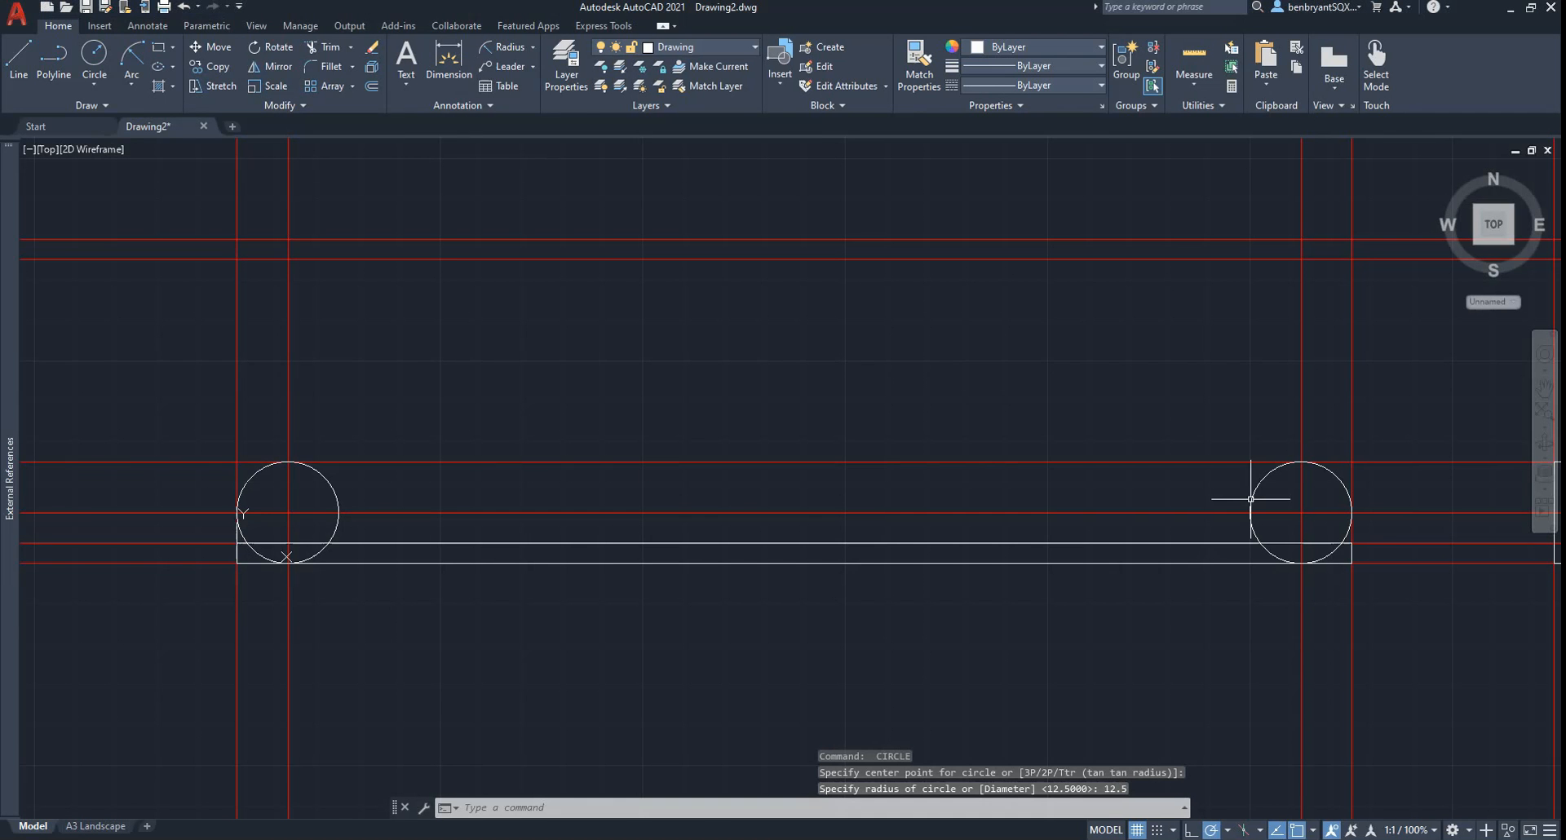
pyautogui.click(102, 50)
pyautogui.click(288, 513)
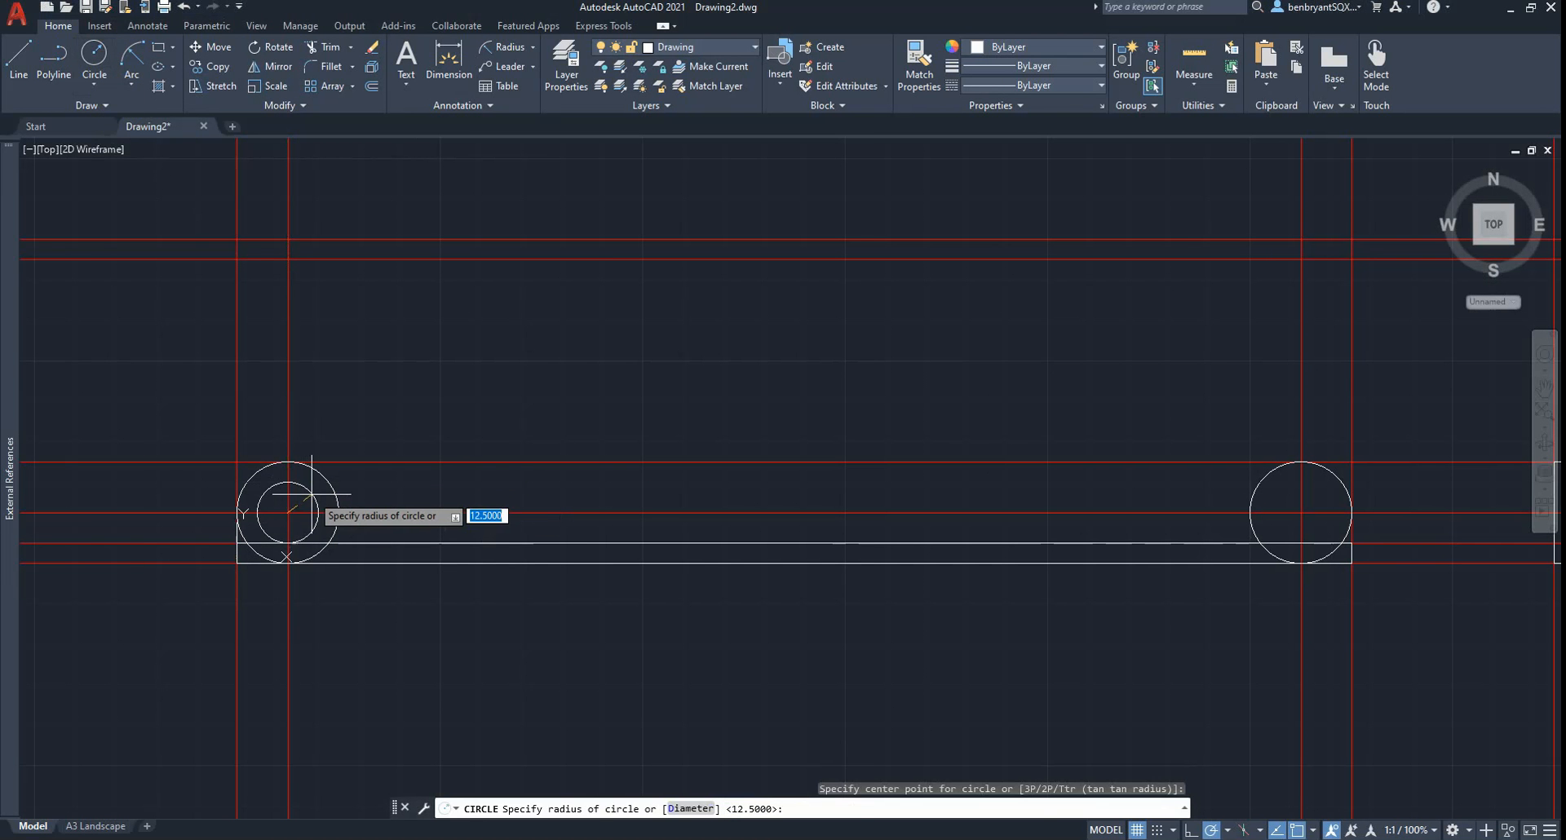
pyautogui.press('Return')
pyautogui.press('Return')
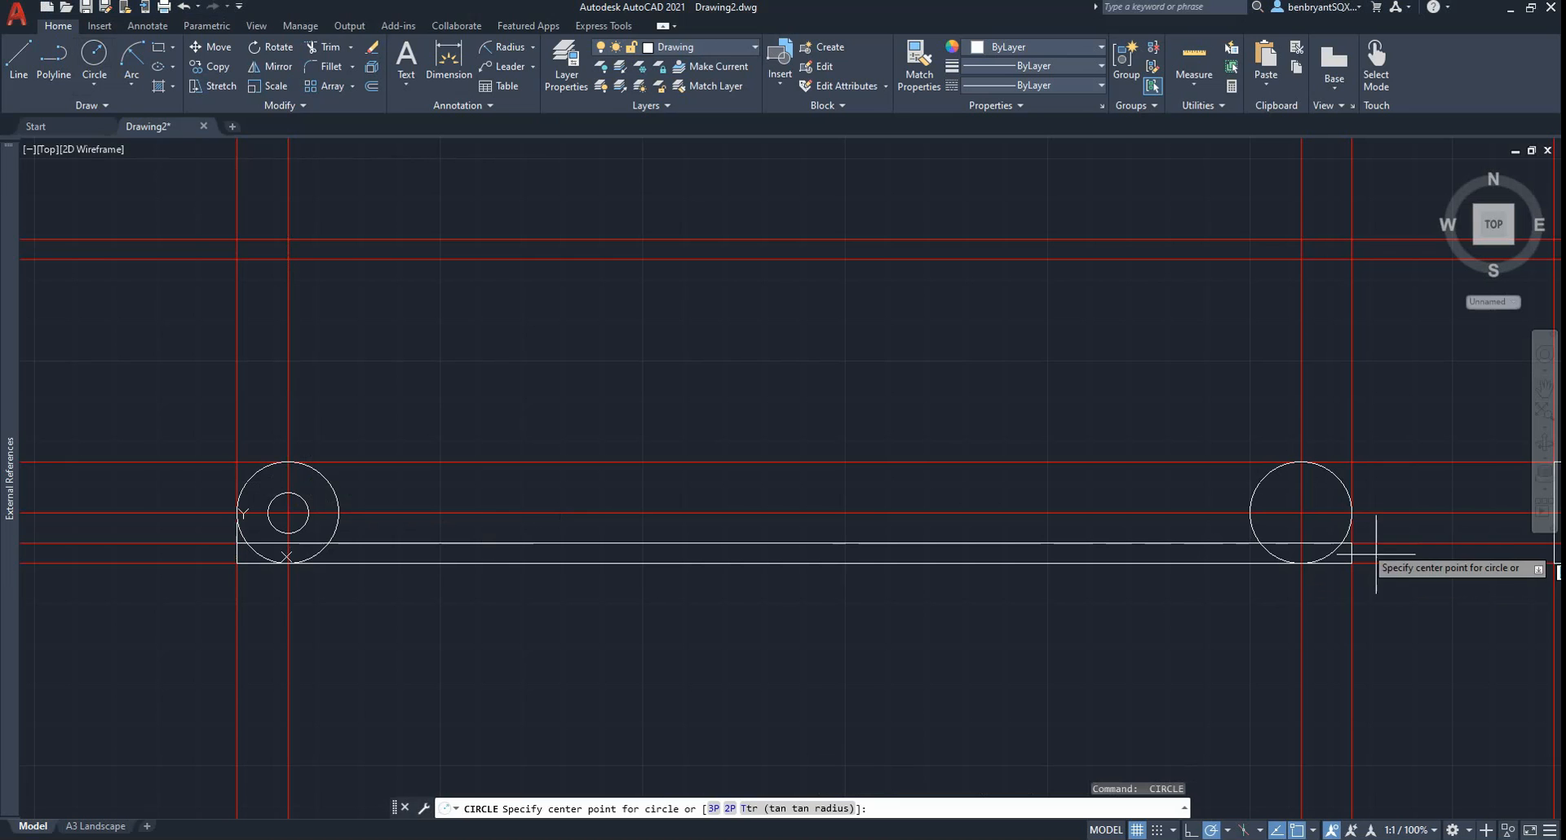
pyautogui.click(1301, 513)
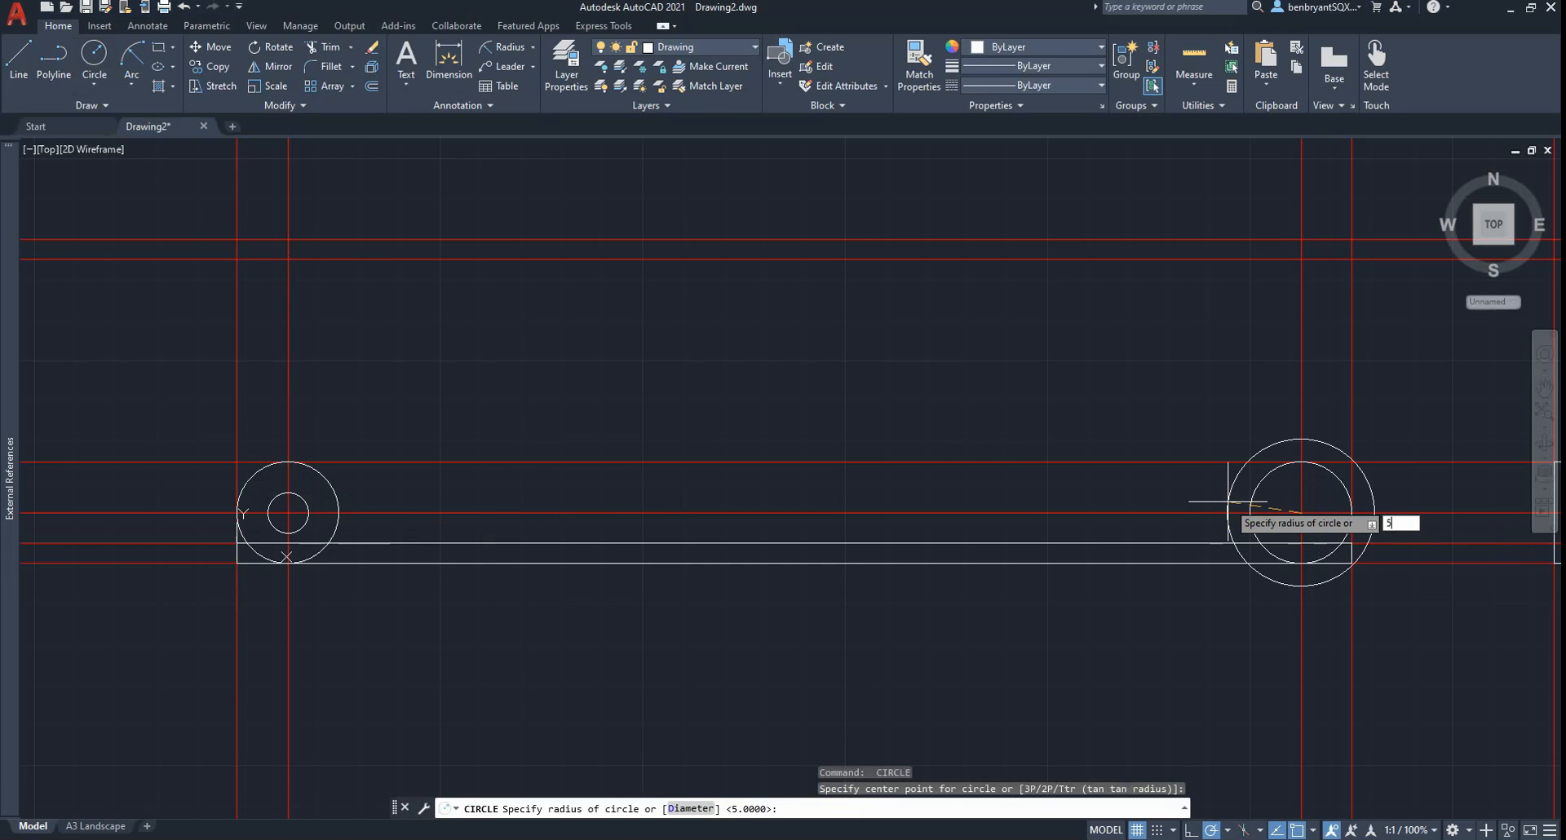
pyautogui.write('5')
pyautogui.press('Return')
# - Draw the front view's top edge as a line joining the top points of the two 12.5-radius circles
pyautogui.click(19, 58)
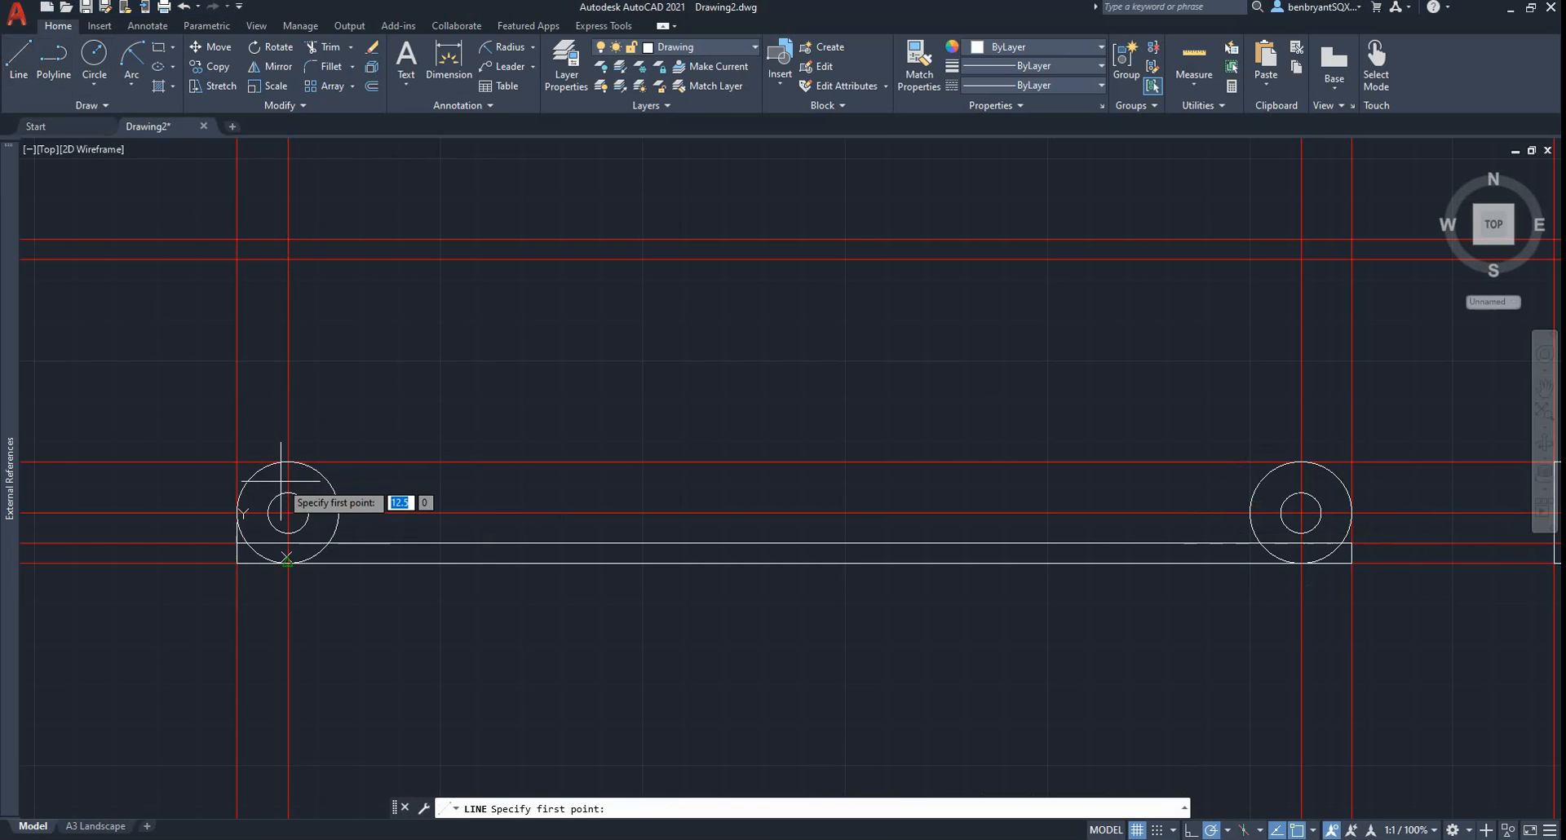
pyautogui.click(288, 461)
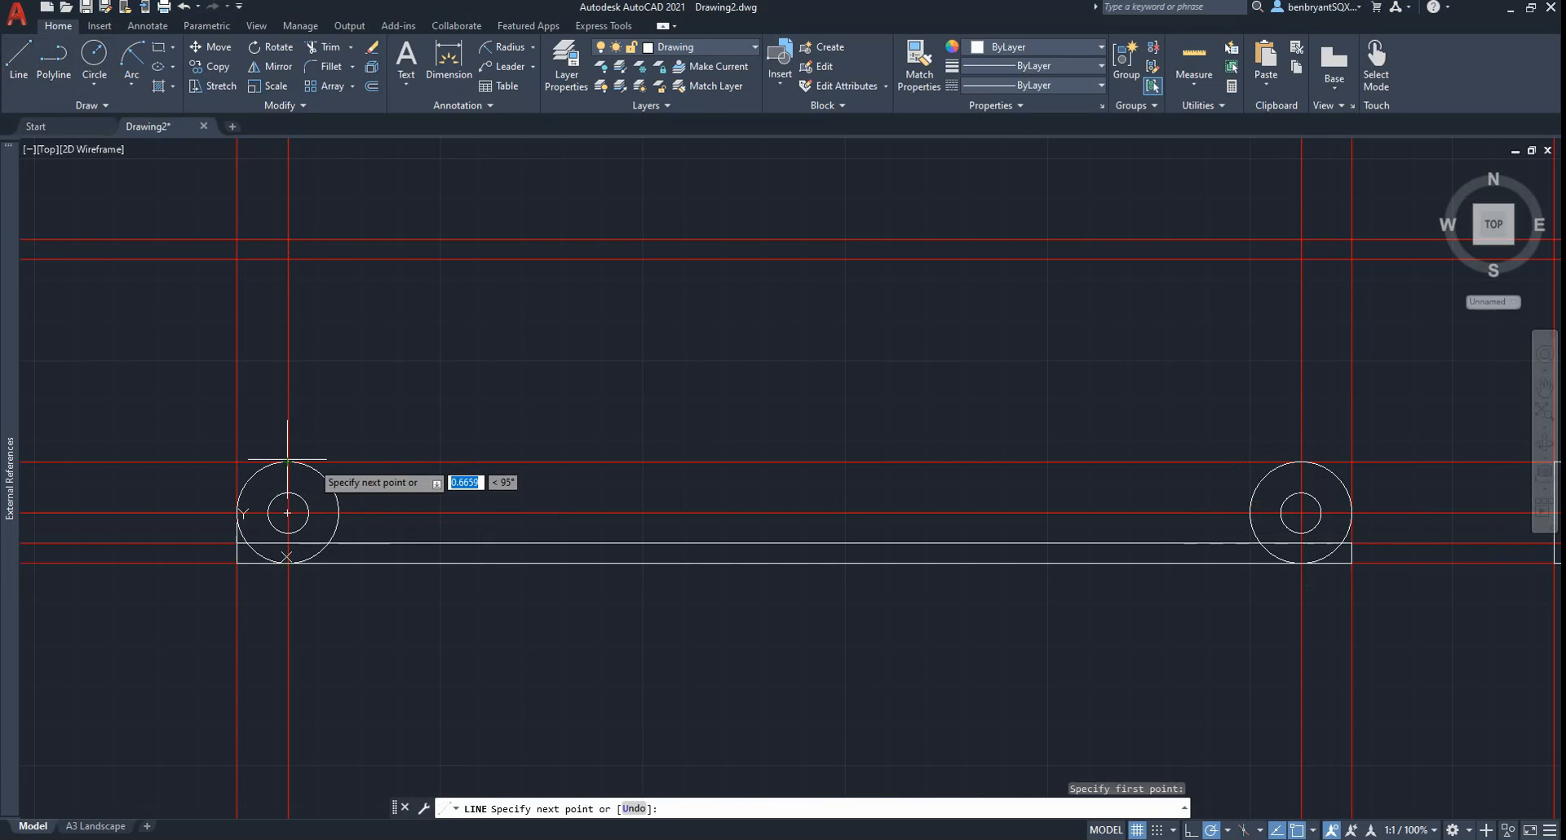
pyautogui.click(1301, 461)
pyautogui.press('Escape')
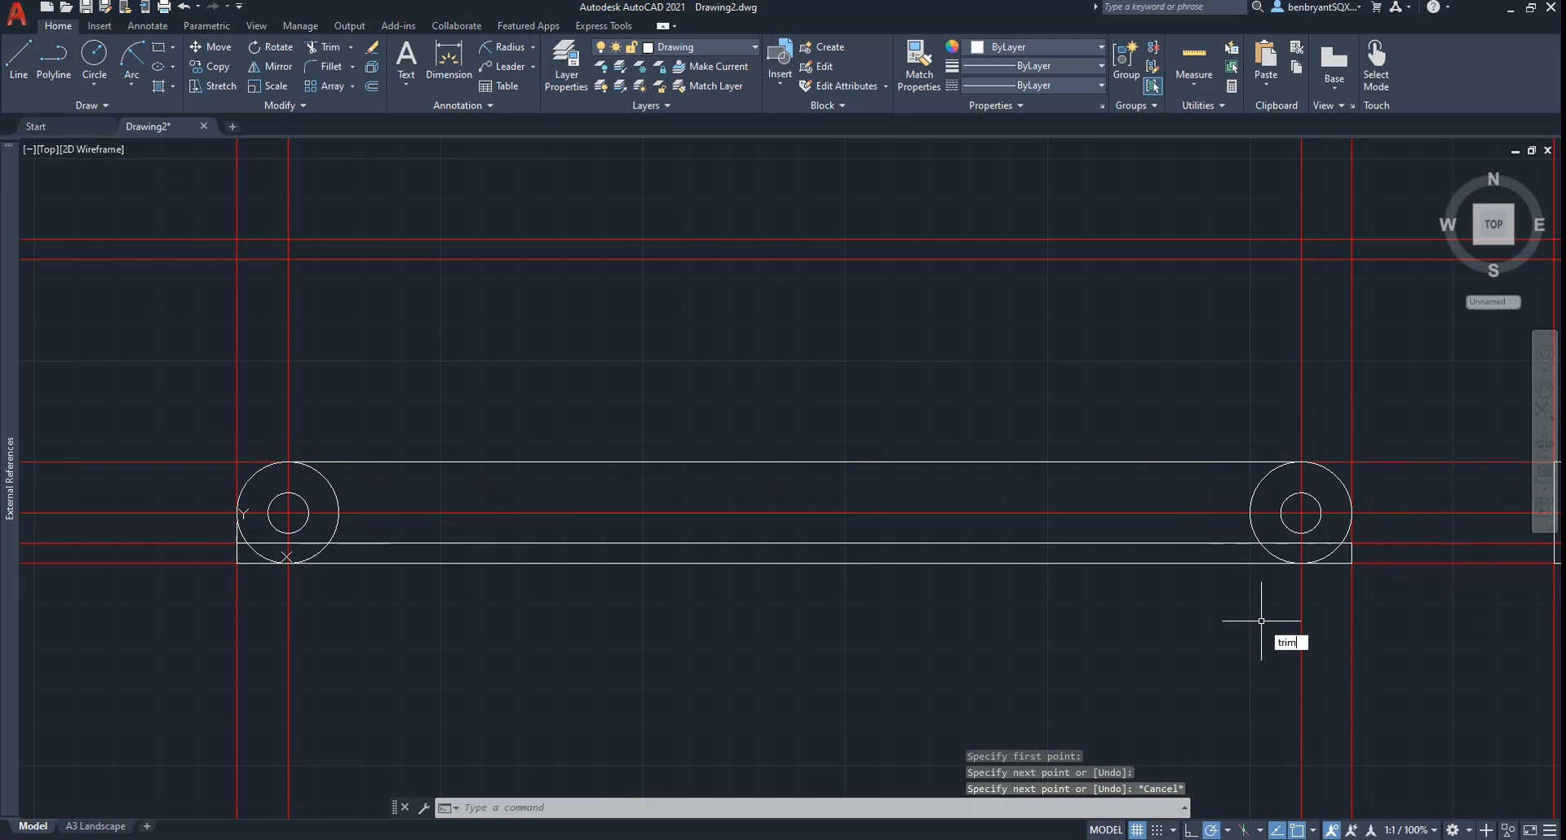
# - Trim the base outline's overhanging right corner, its top edge inside the end circles, and the inner halves of both 12.5-radius circles
pyautogui.press('Return')
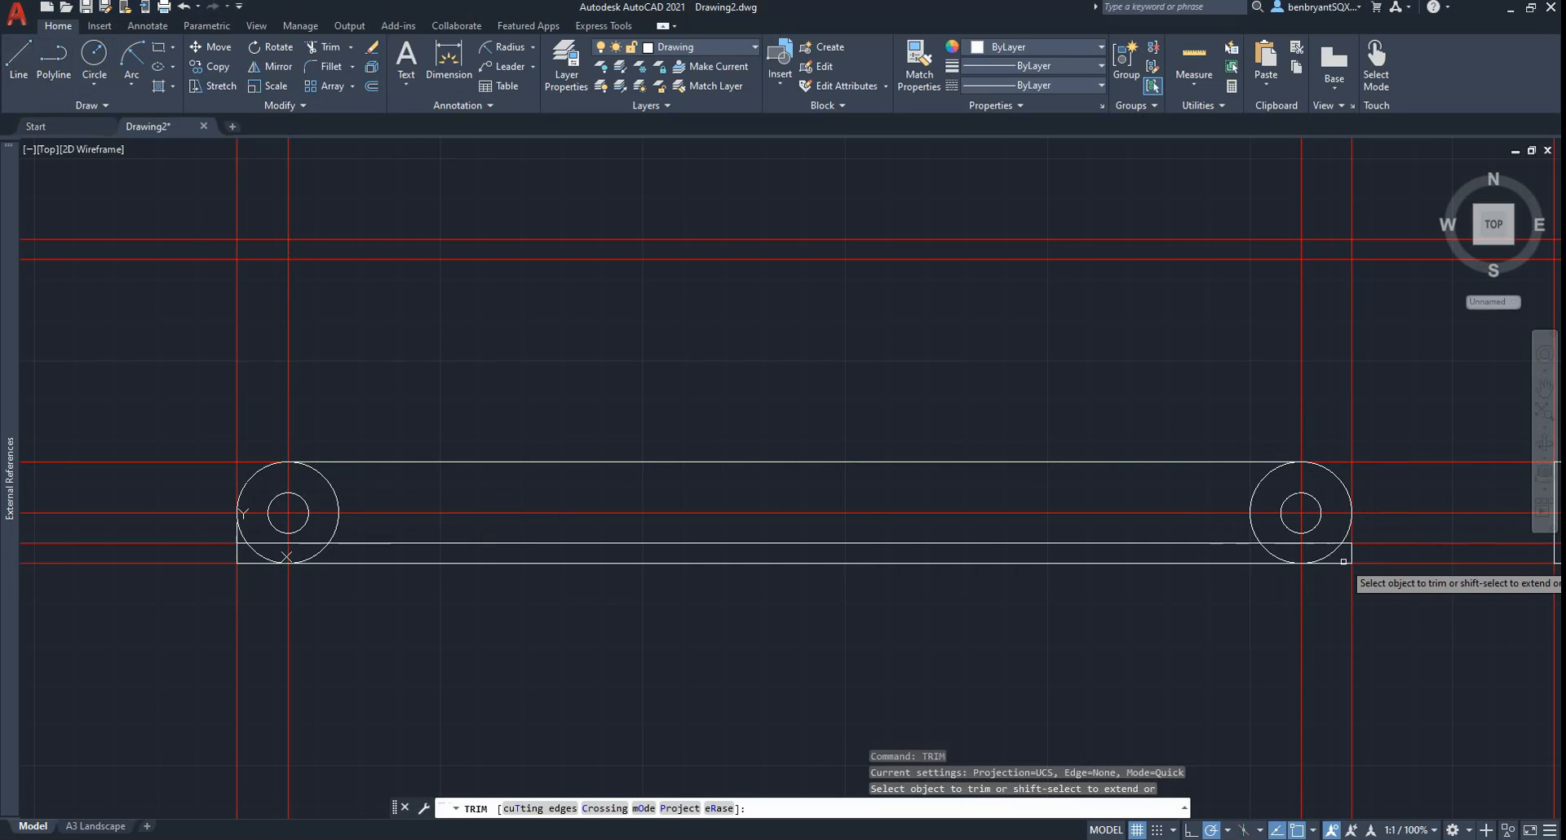
pyautogui.click(1350, 543)
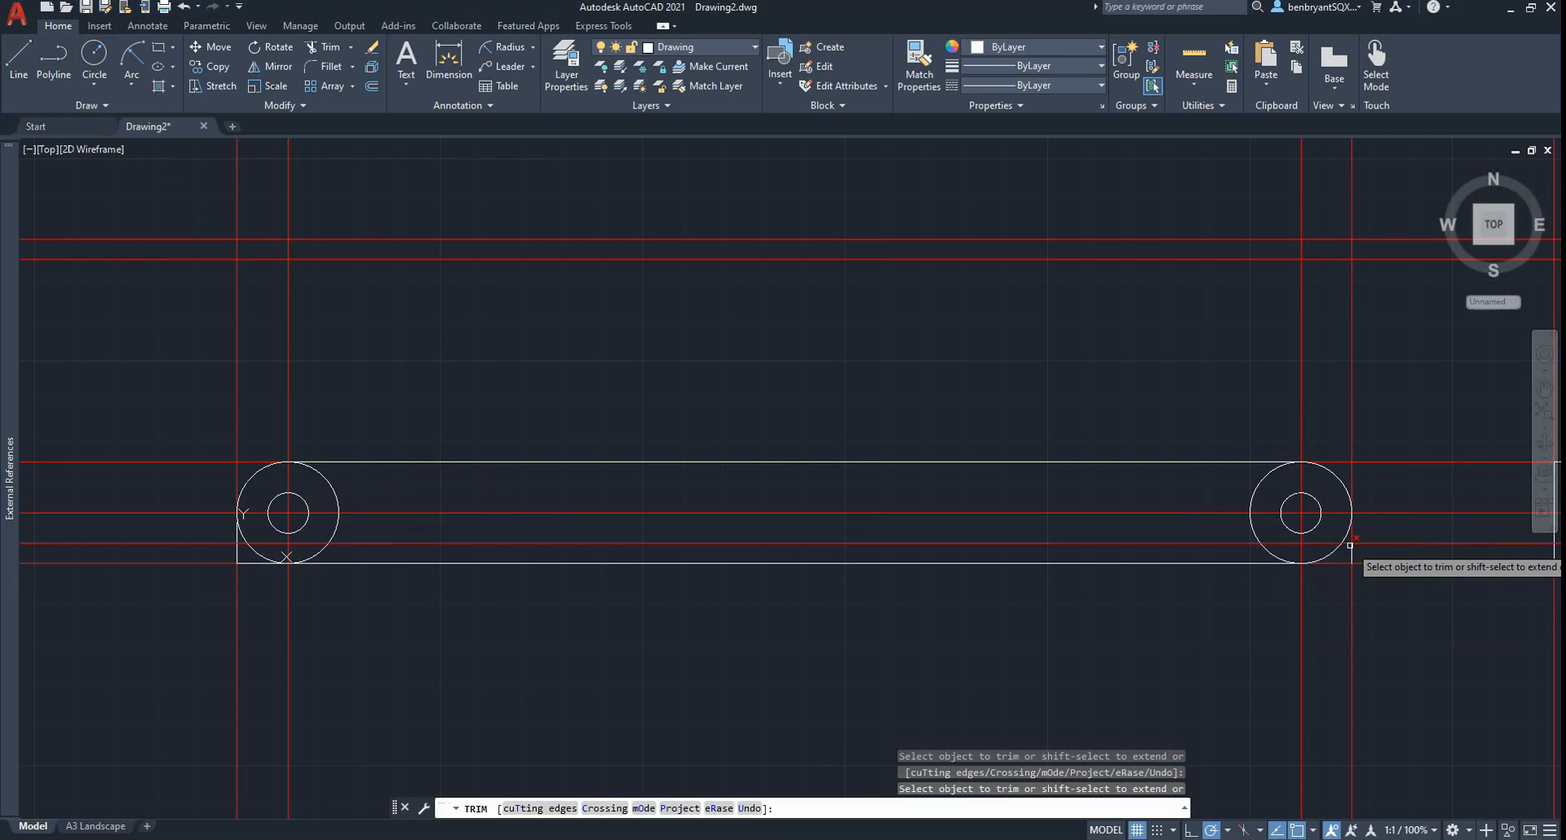
pyautogui.click(1350, 555)
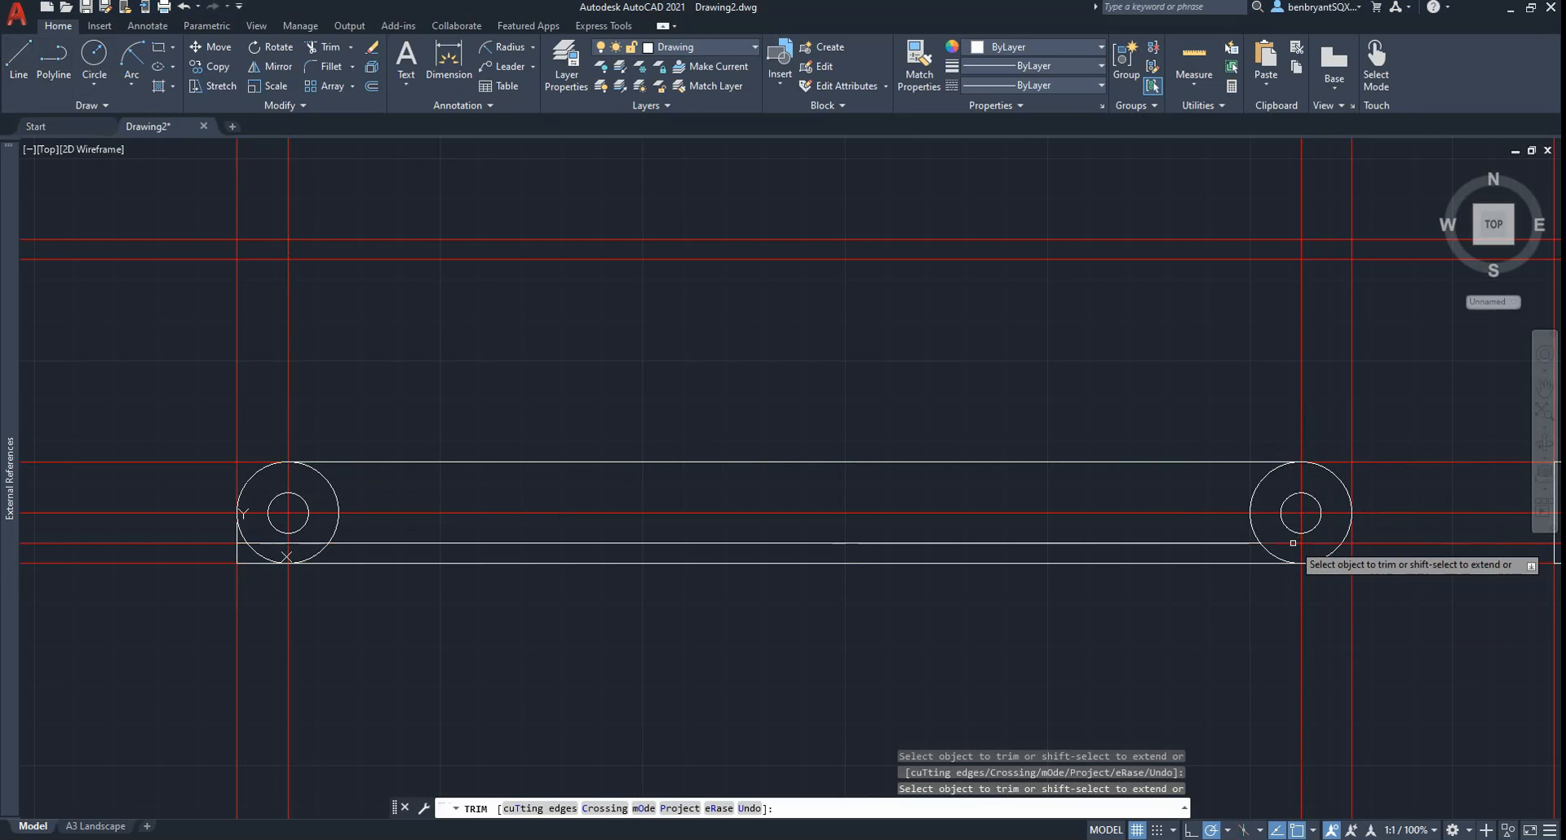
pyautogui.click(1265, 472)
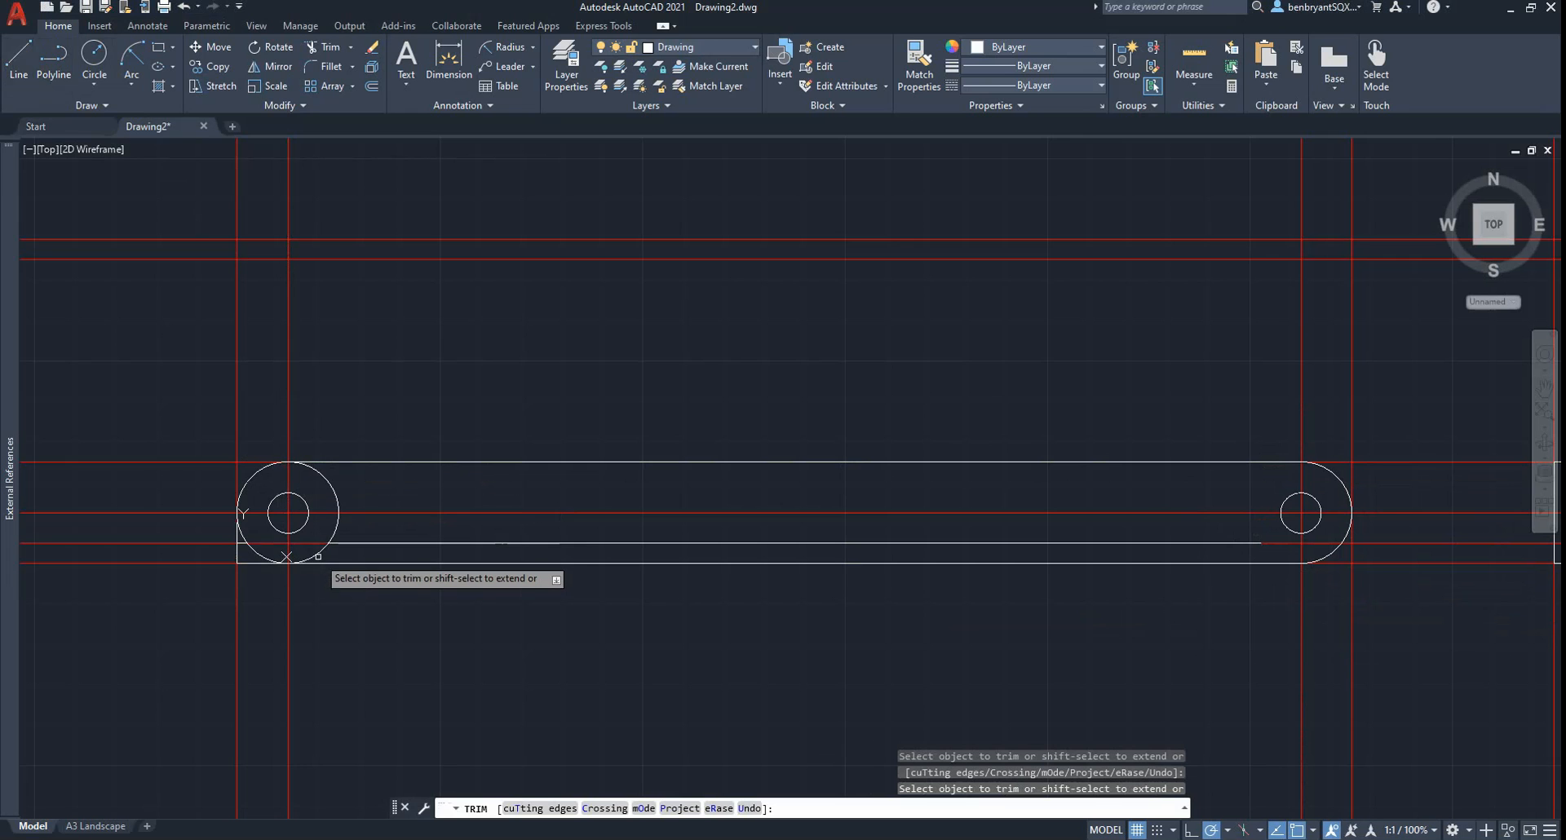
pyautogui.click(335, 510)
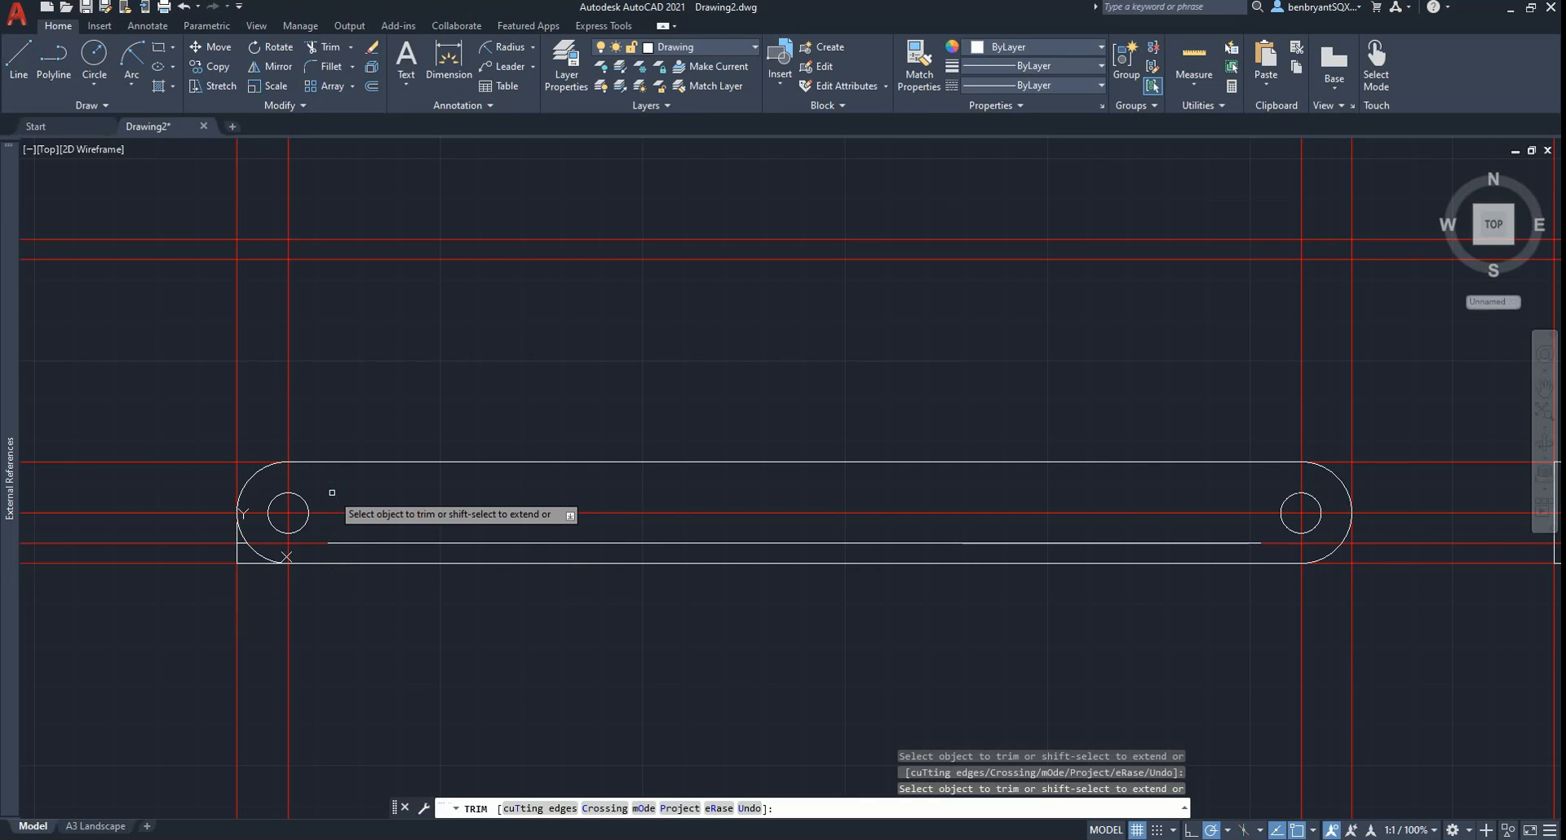
pyautogui.press('Escape')
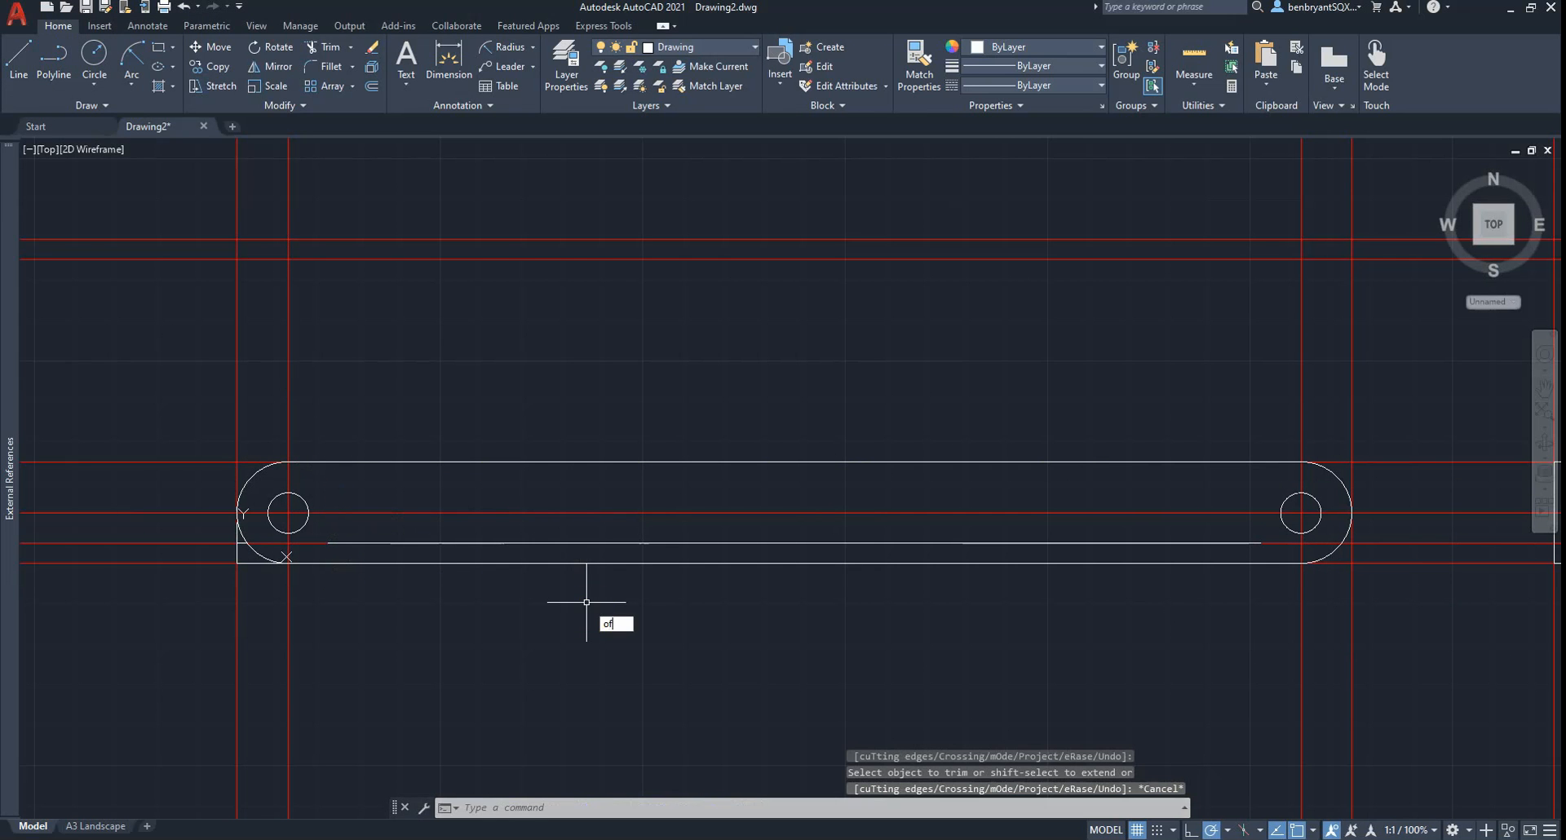
# - Offset the vertical construction line through the left hole 125 to the right to mark the front view's centreline
pyautogui.write('offset')
pyautogui.press('Return')
pyautogui.write('125')
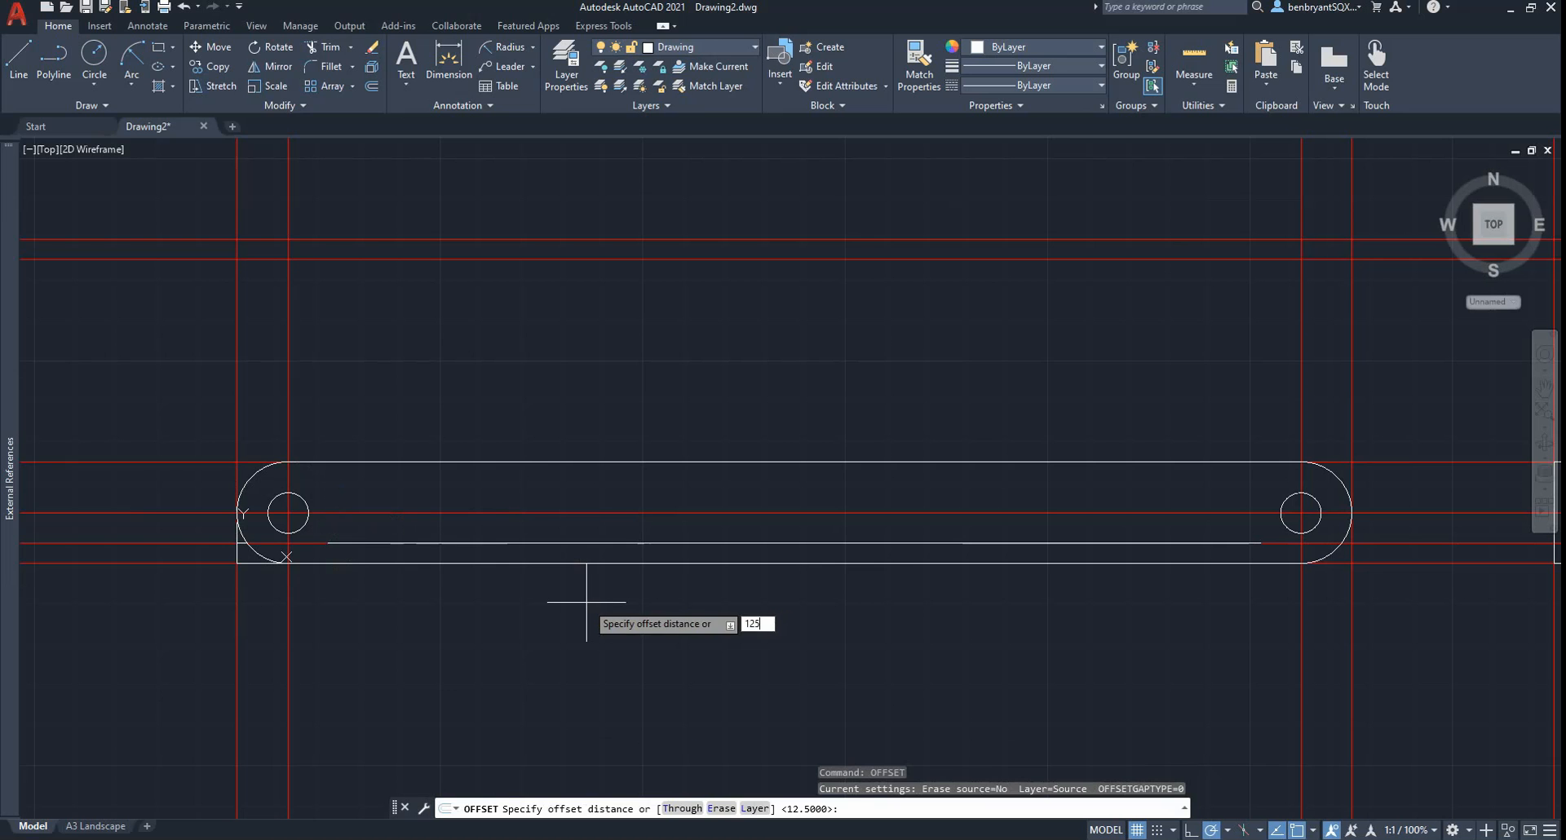
pyautogui.press('Return')
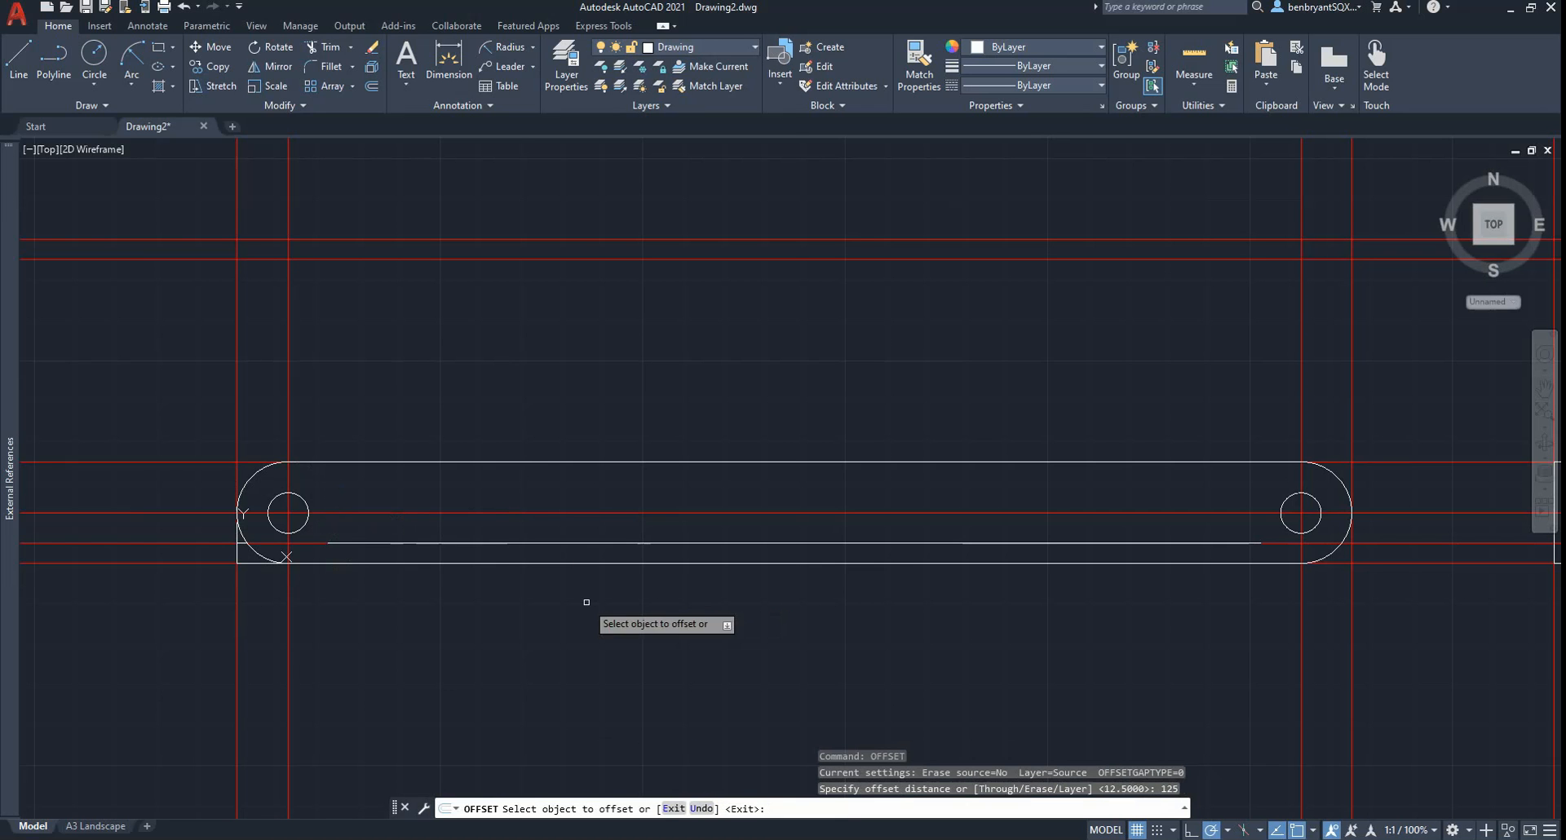
pyautogui.click(285, 632)
pyautogui.click(717, 620)
pyautogui.press('Escape')
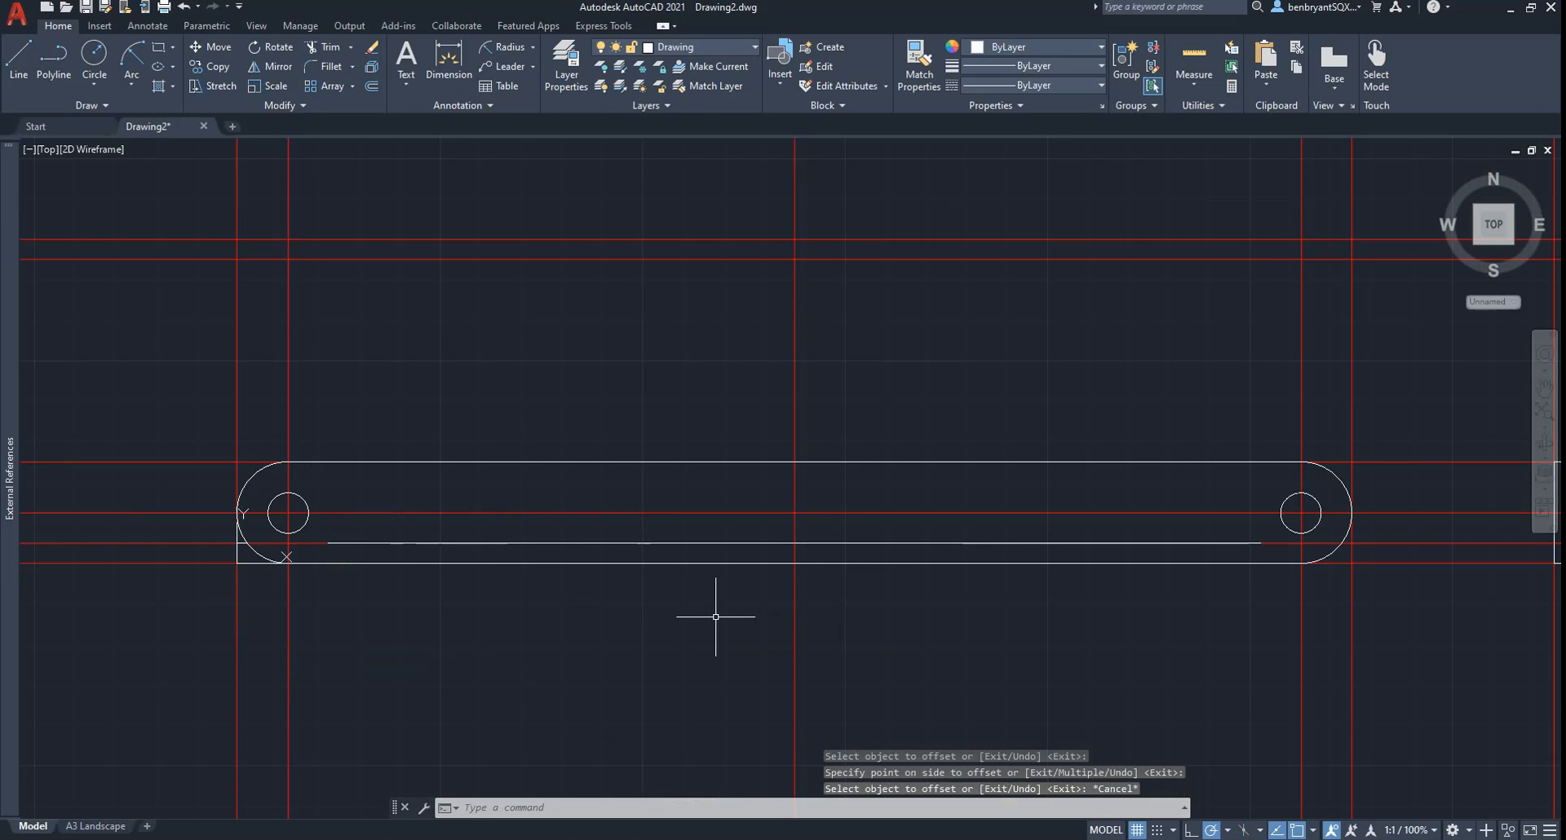
# - Offset the front view's vertical centre construction line 110 to each side
pyautogui.press('Return')
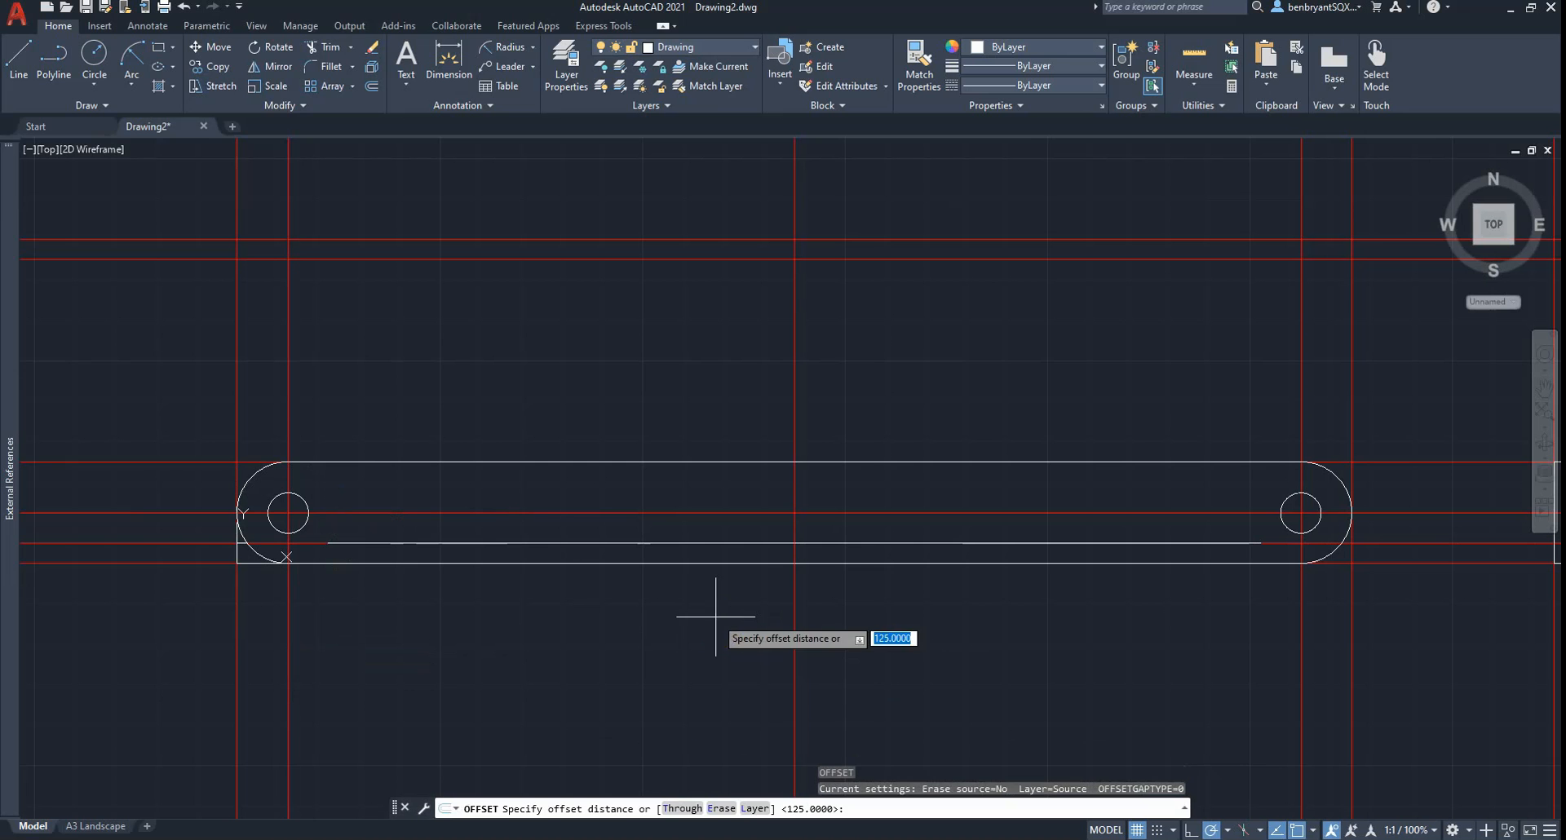
pyautogui.write('110')
pyautogui.press('Return')
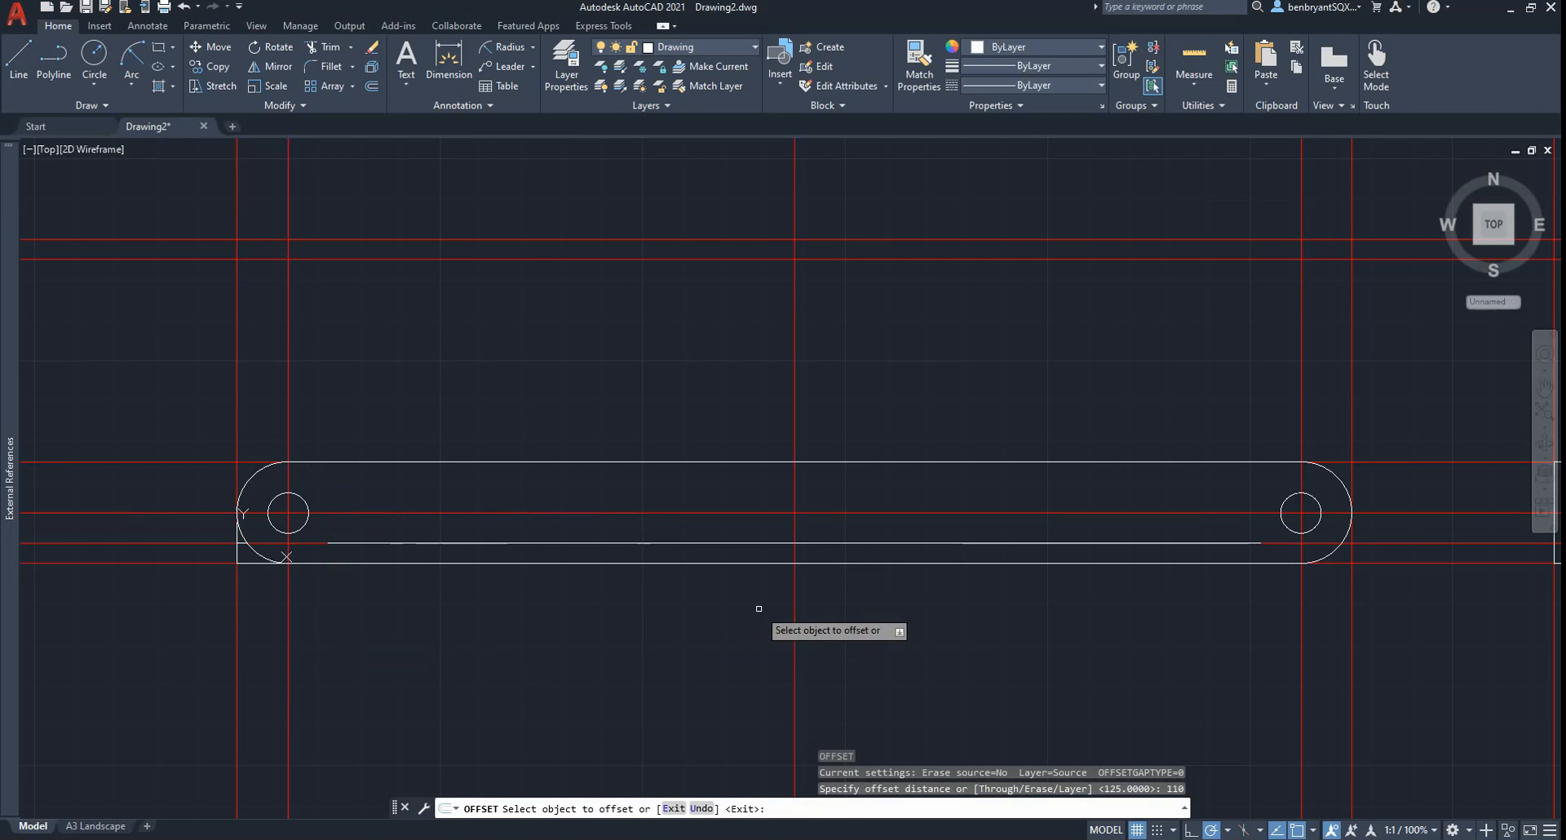
pyautogui.click(794, 605)
pyautogui.click(787, 620)
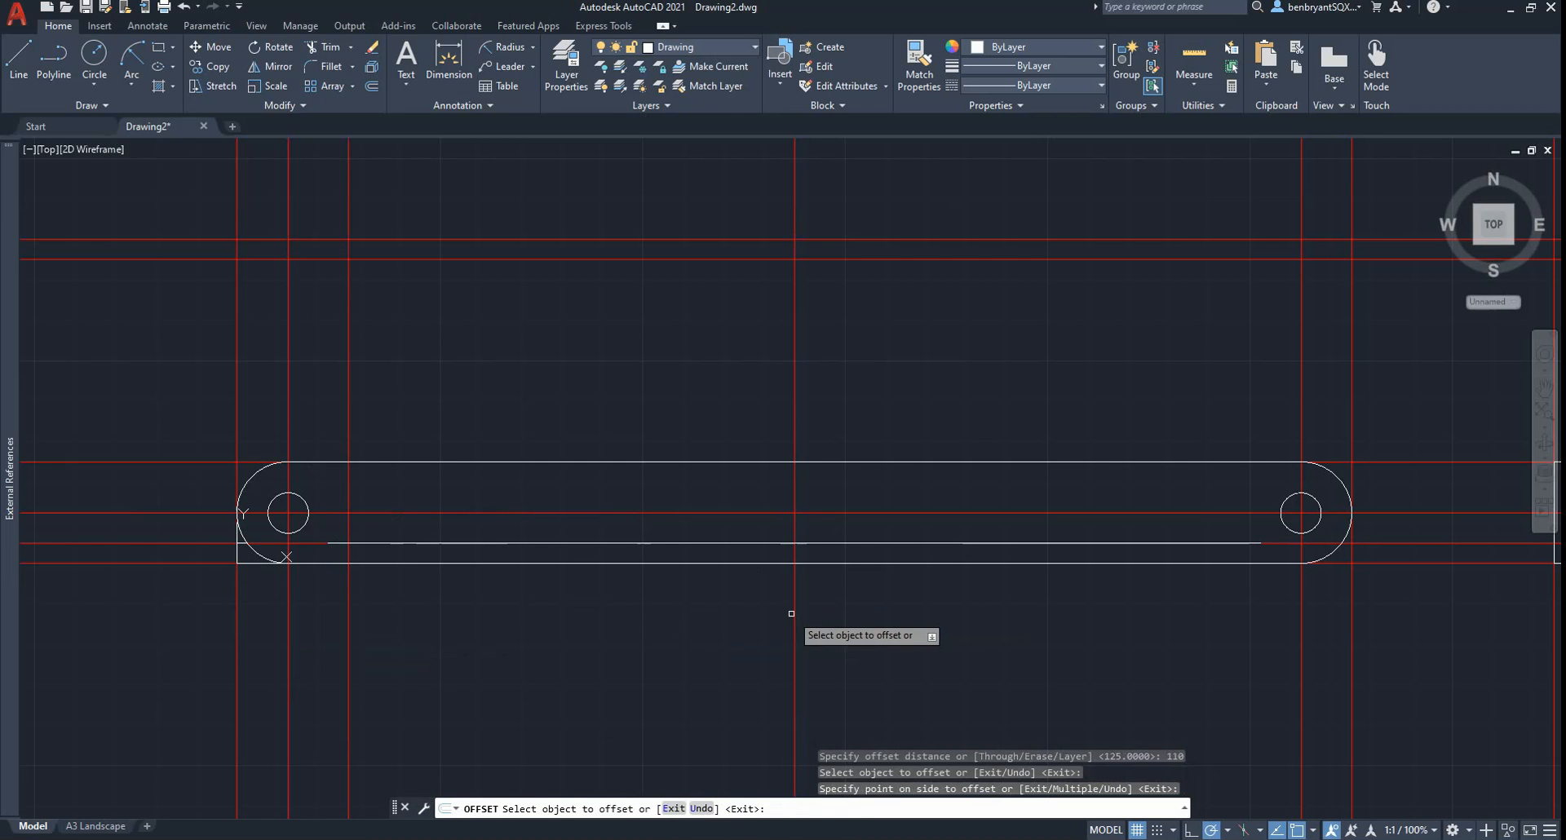
pyautogui.click(797, 622)
pyautogui.click(1053, 616)
pyautogui.press('Escape')
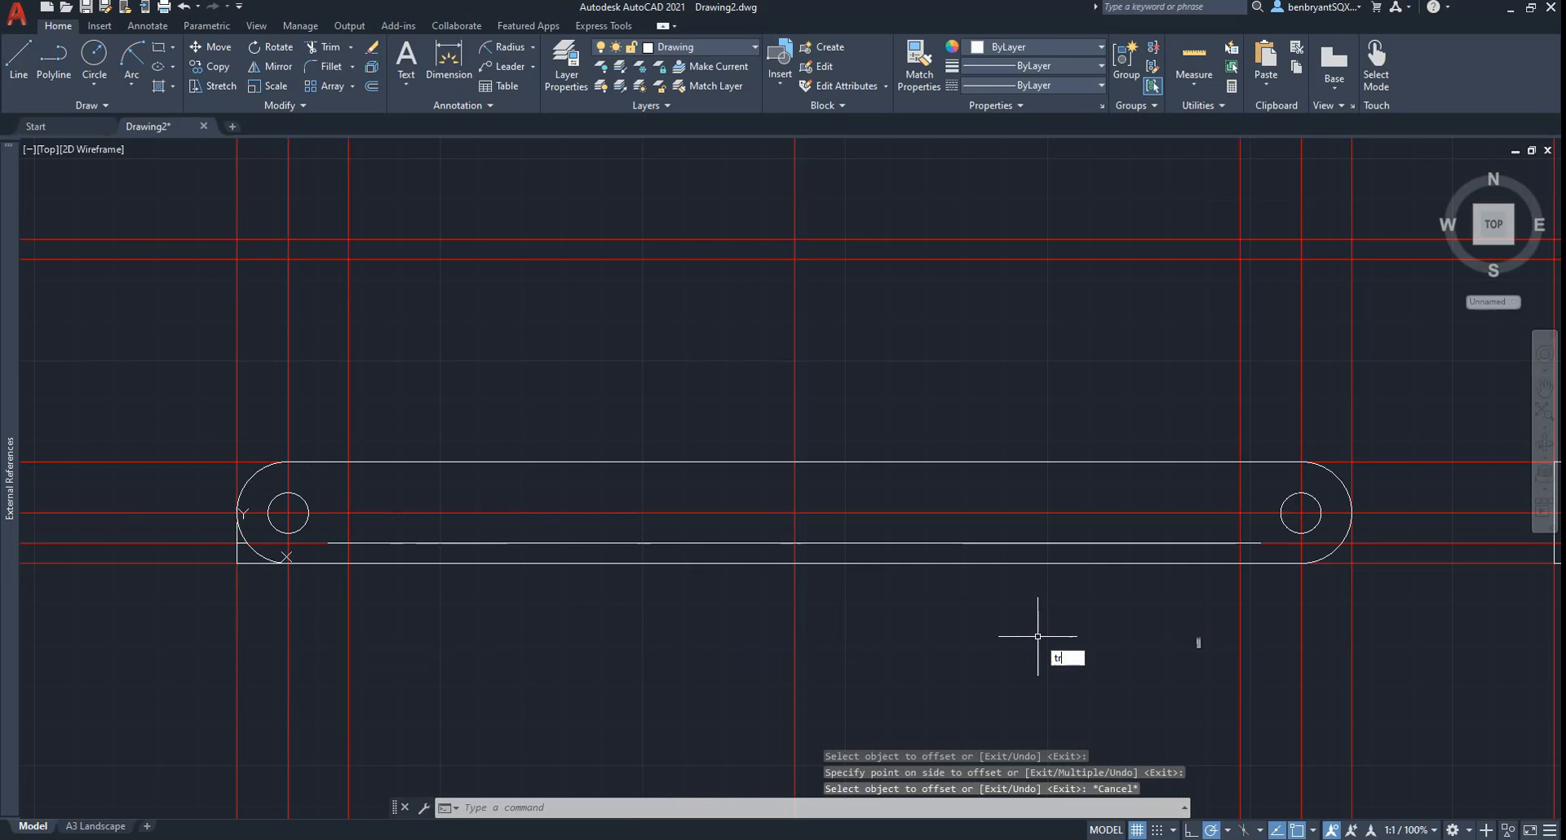
# - Trim both ends of the front view's base top edge back to the construction lines offset 110 from centre
pyautogui.press('Return')
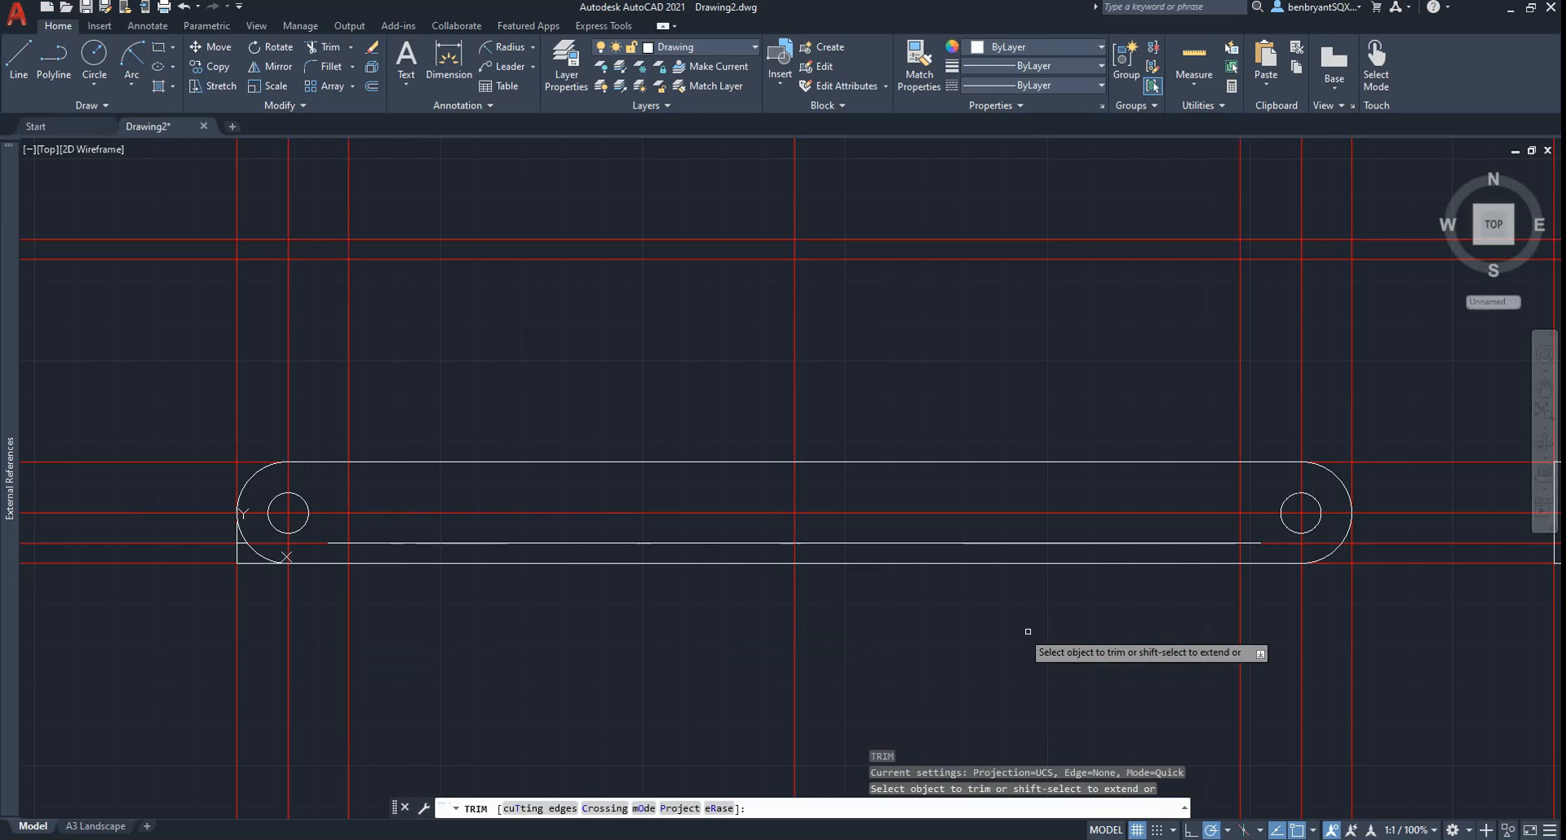
pyautogui.click(339, 542)
pyautogui.click(1256, 542)
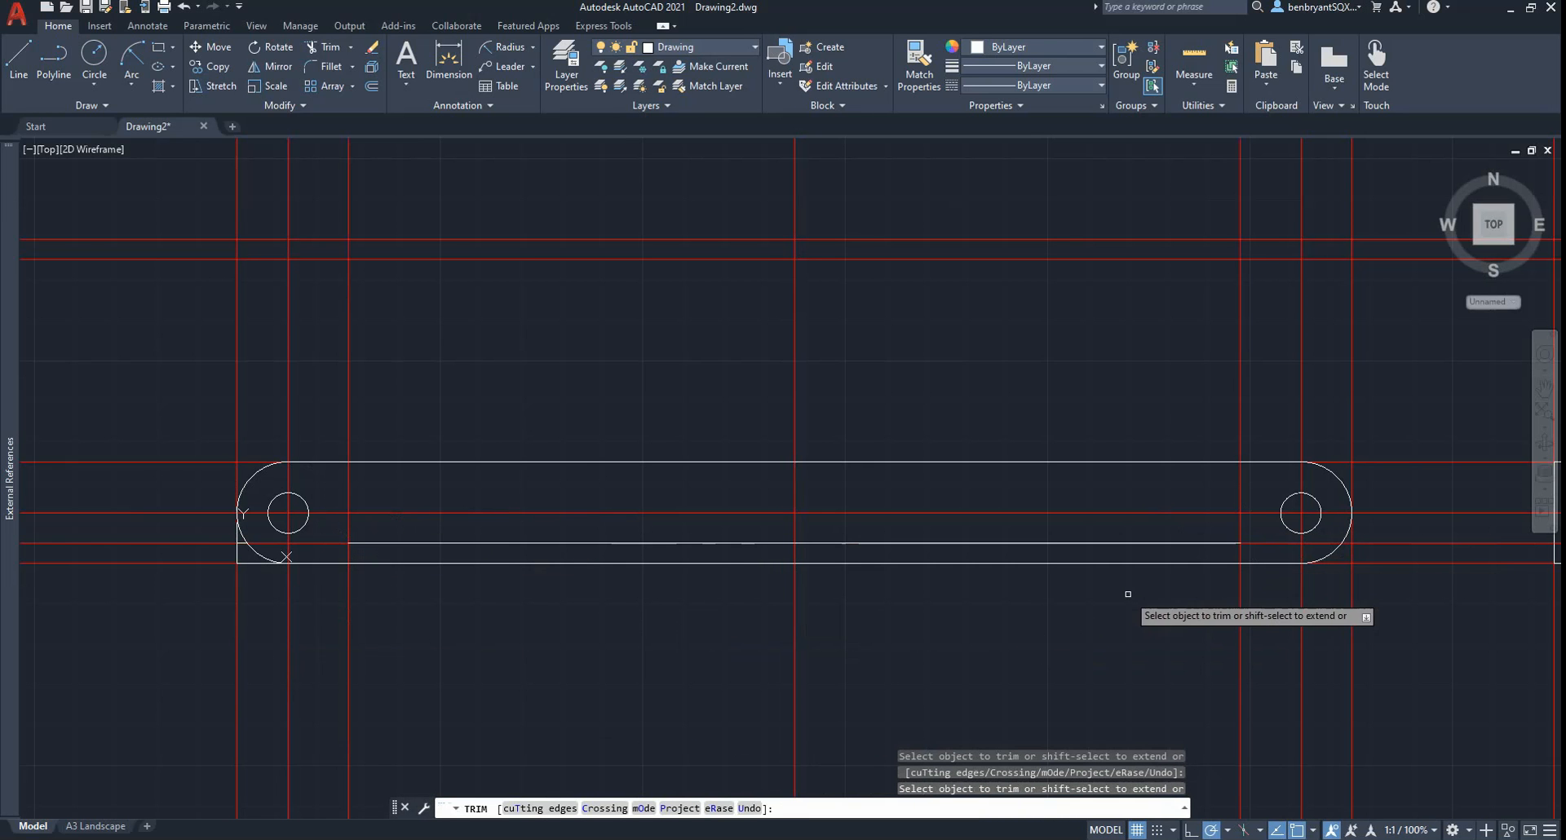
pyautogui.press('Escape')
# - Draw vertical lines from both ends of the front view's base top edge down to its bottom edge
pyautogui.press('Return')
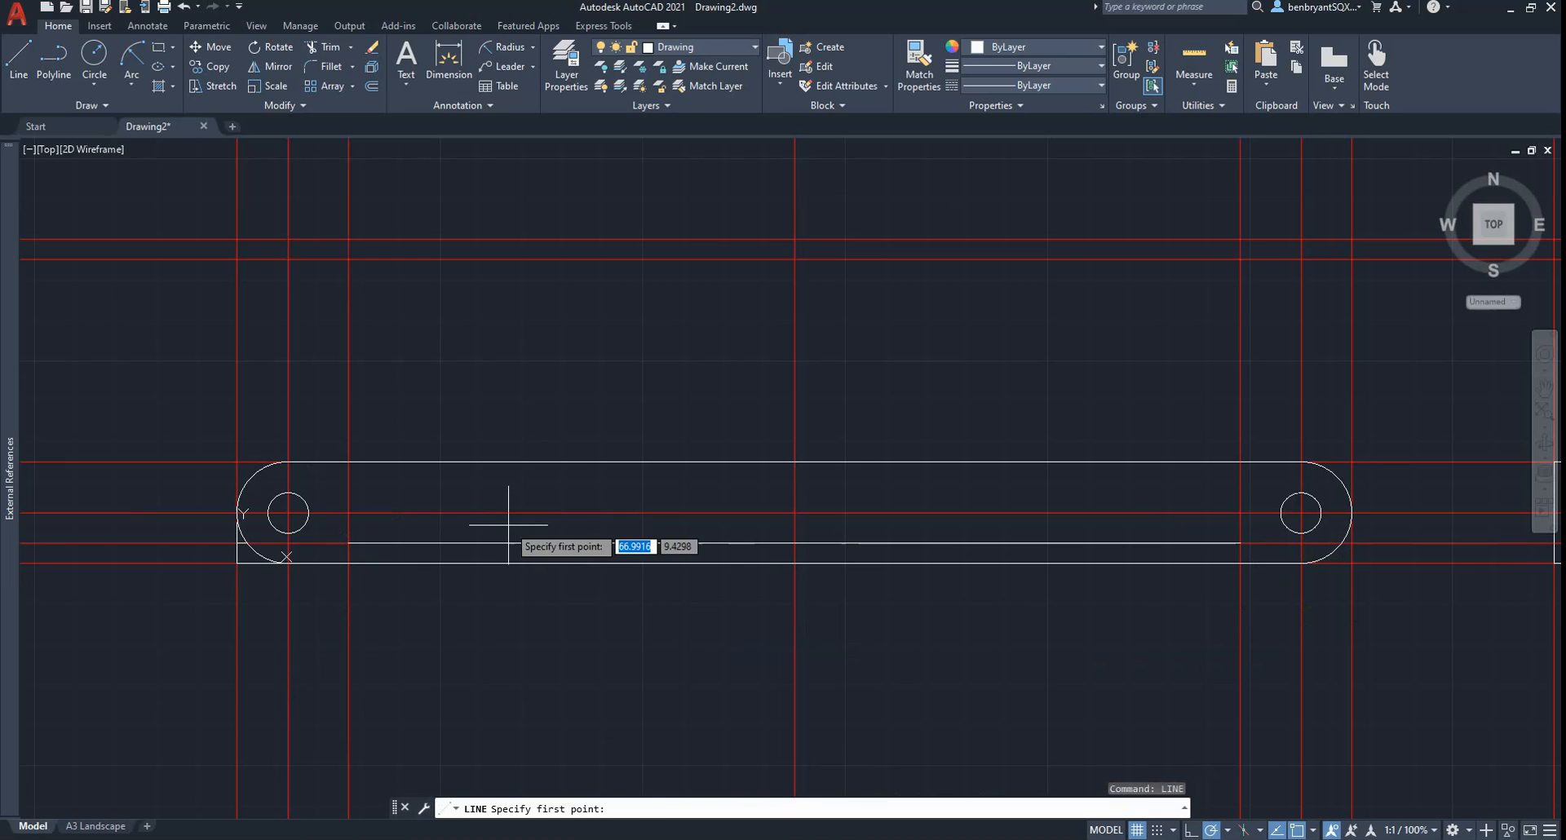
pyautogui.click(349, 553)
pyautogui.click(349, 563)
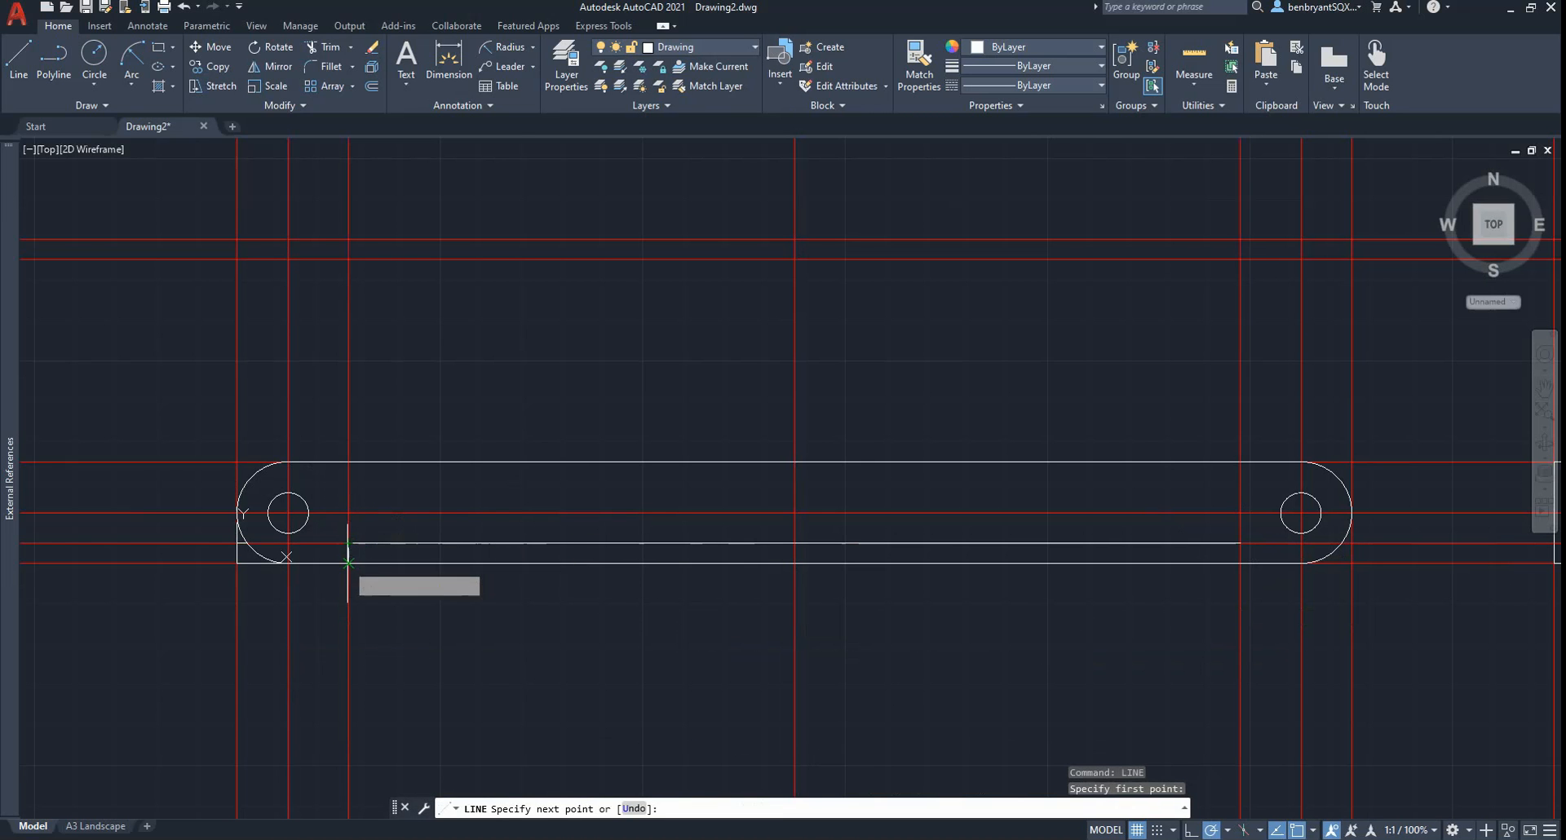
pyautogui.press('Return')
pyautogui.press('Return')
pyautogui.click(1241, 543)
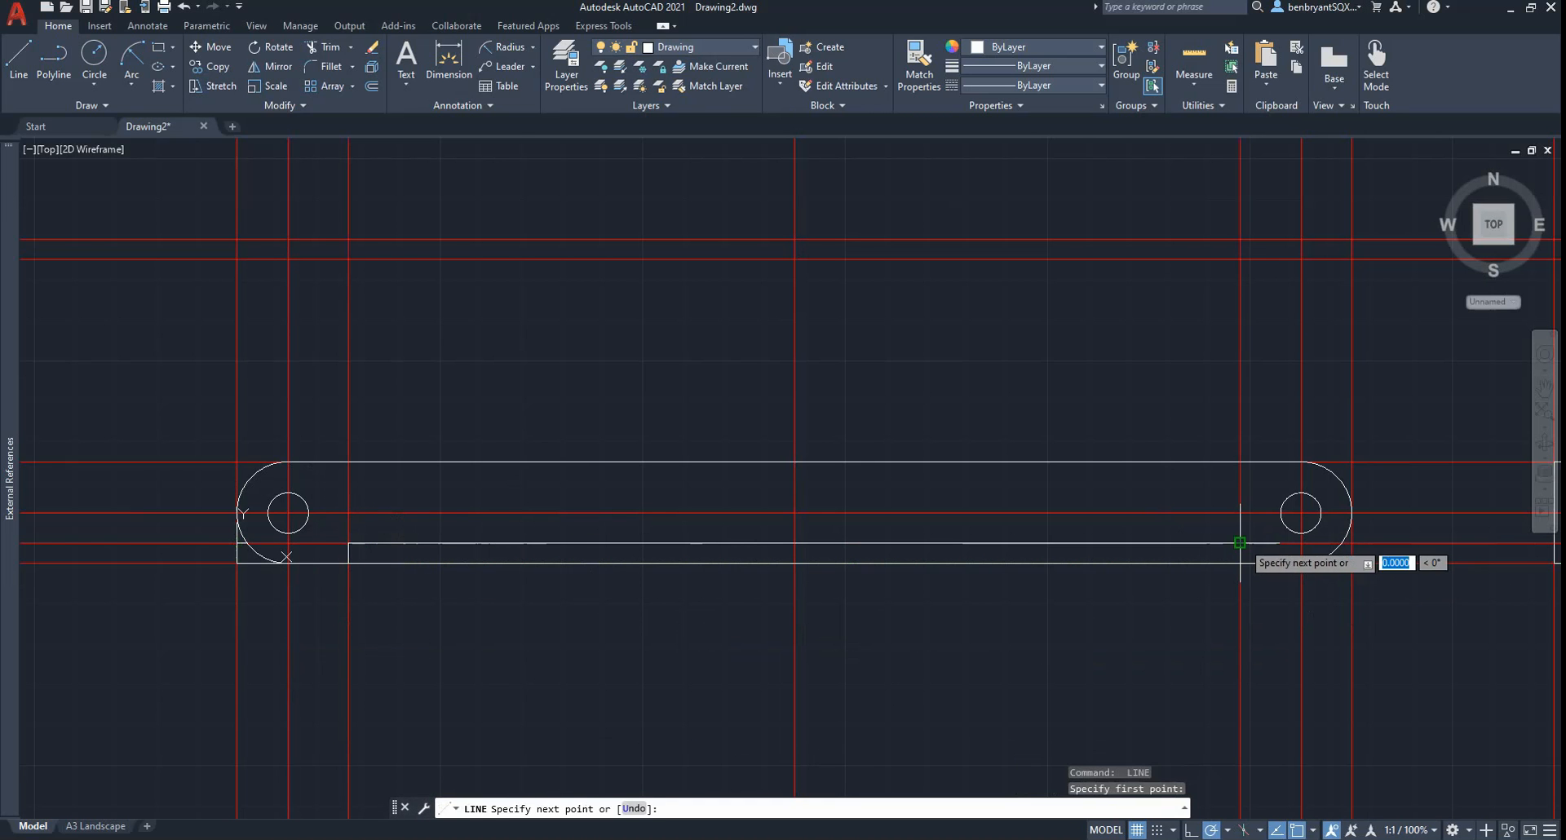
pyautogui.click(1241, 563)
pyautogui.press('Return')
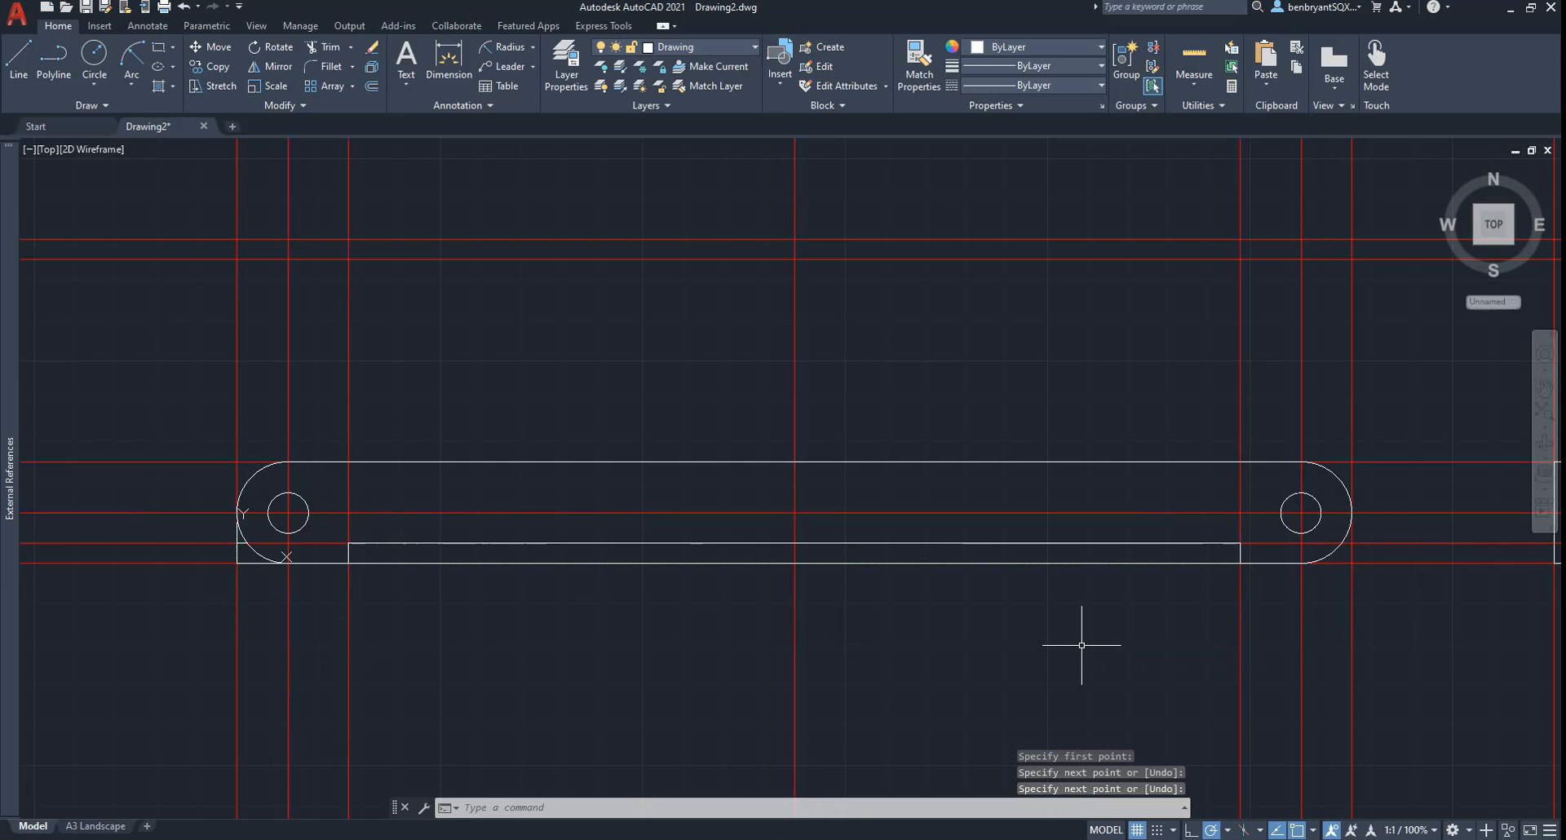
# - Check the hidden edges in the PDF reference, and create a new layer named Hidden with colour 9
pyautogui.click(781, 836)
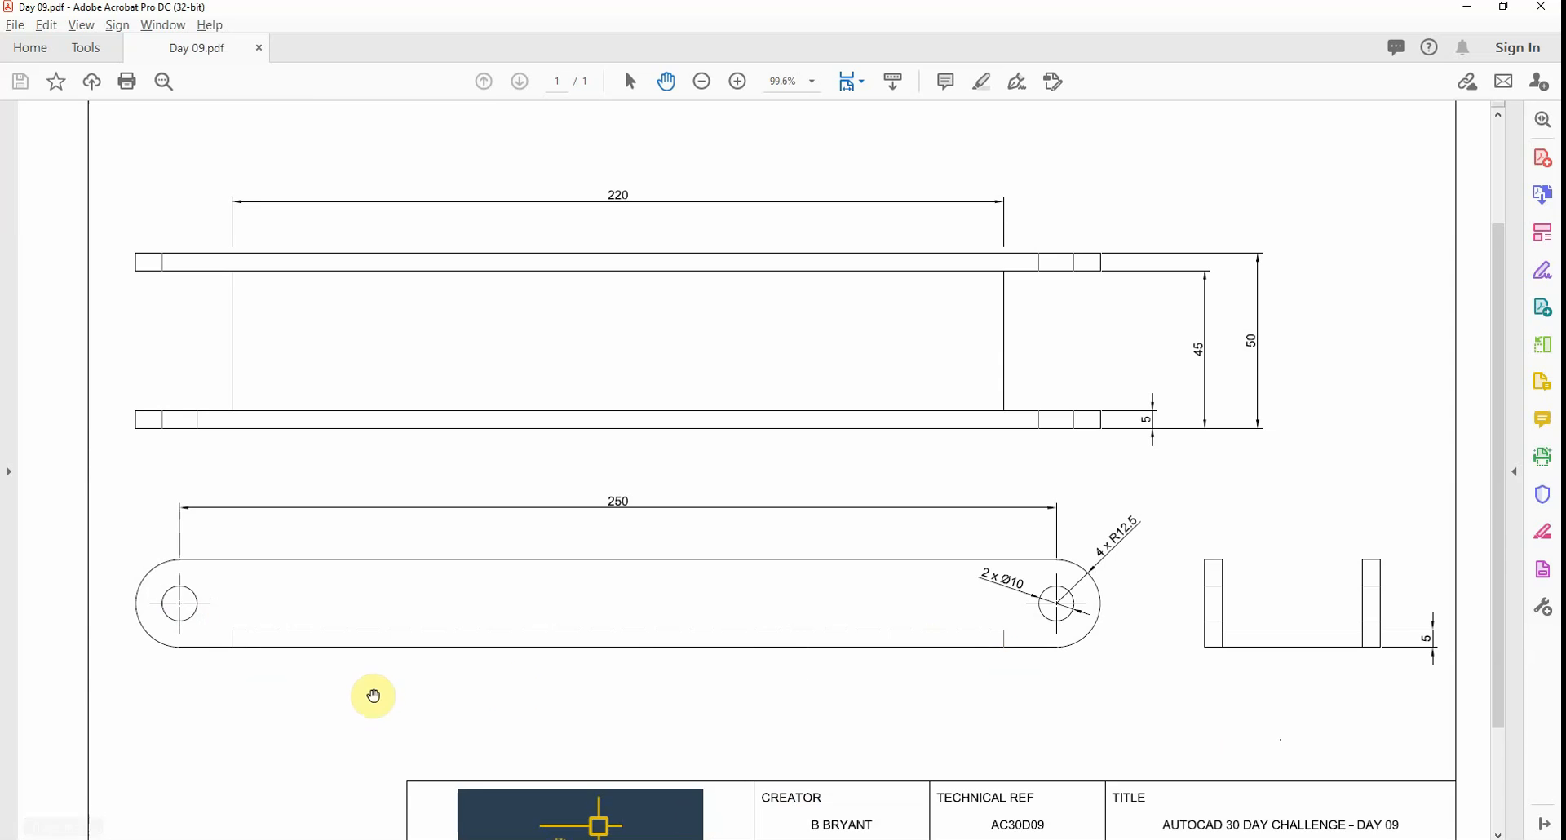
pyautogui.hotkey('alt', 'Tab')
pyautogui.click(574, 56)
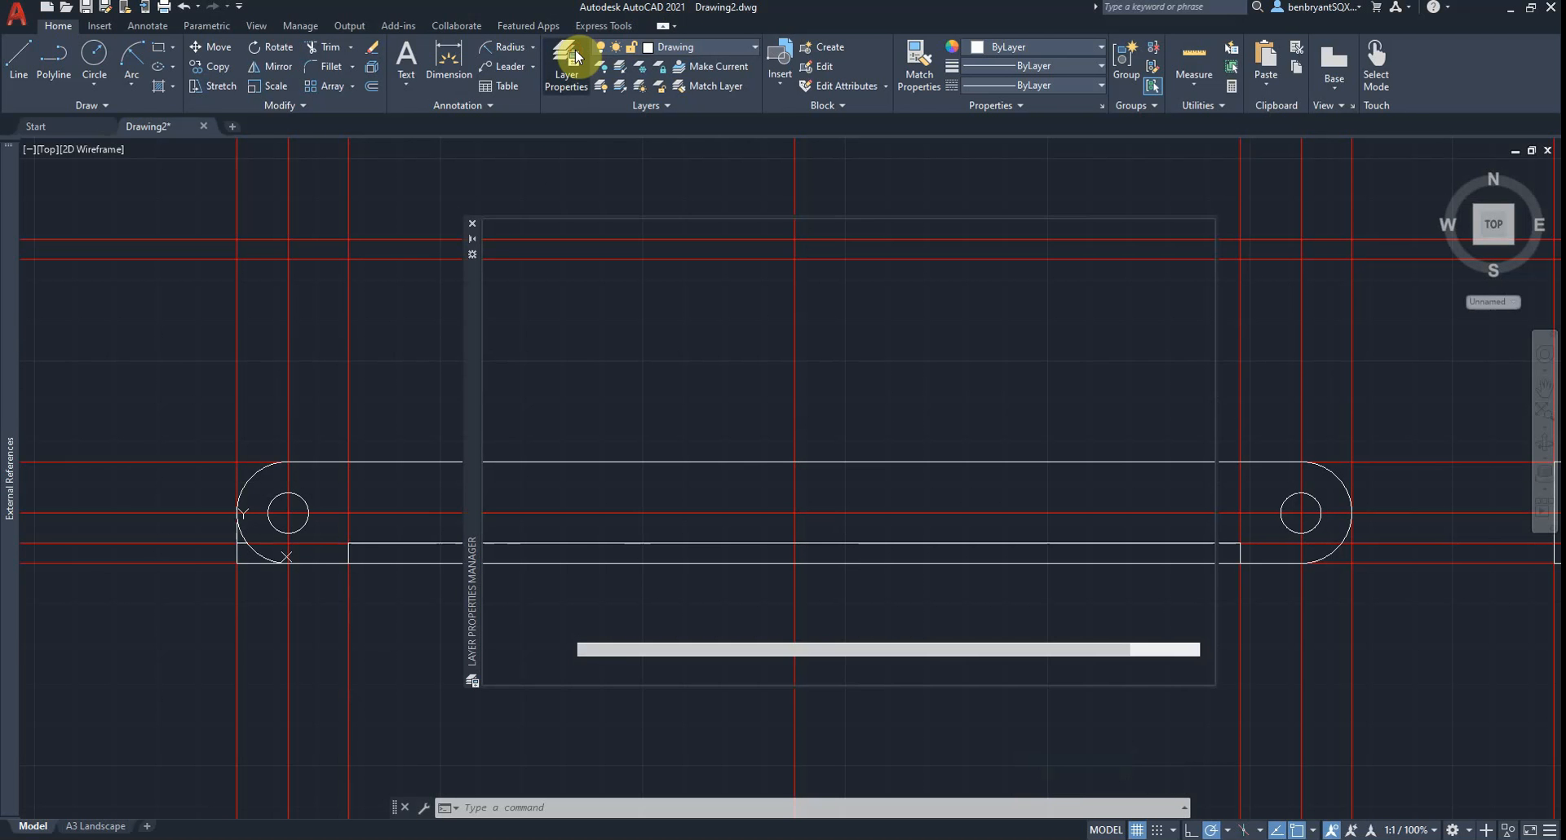
pyautogui.click(573, 253)
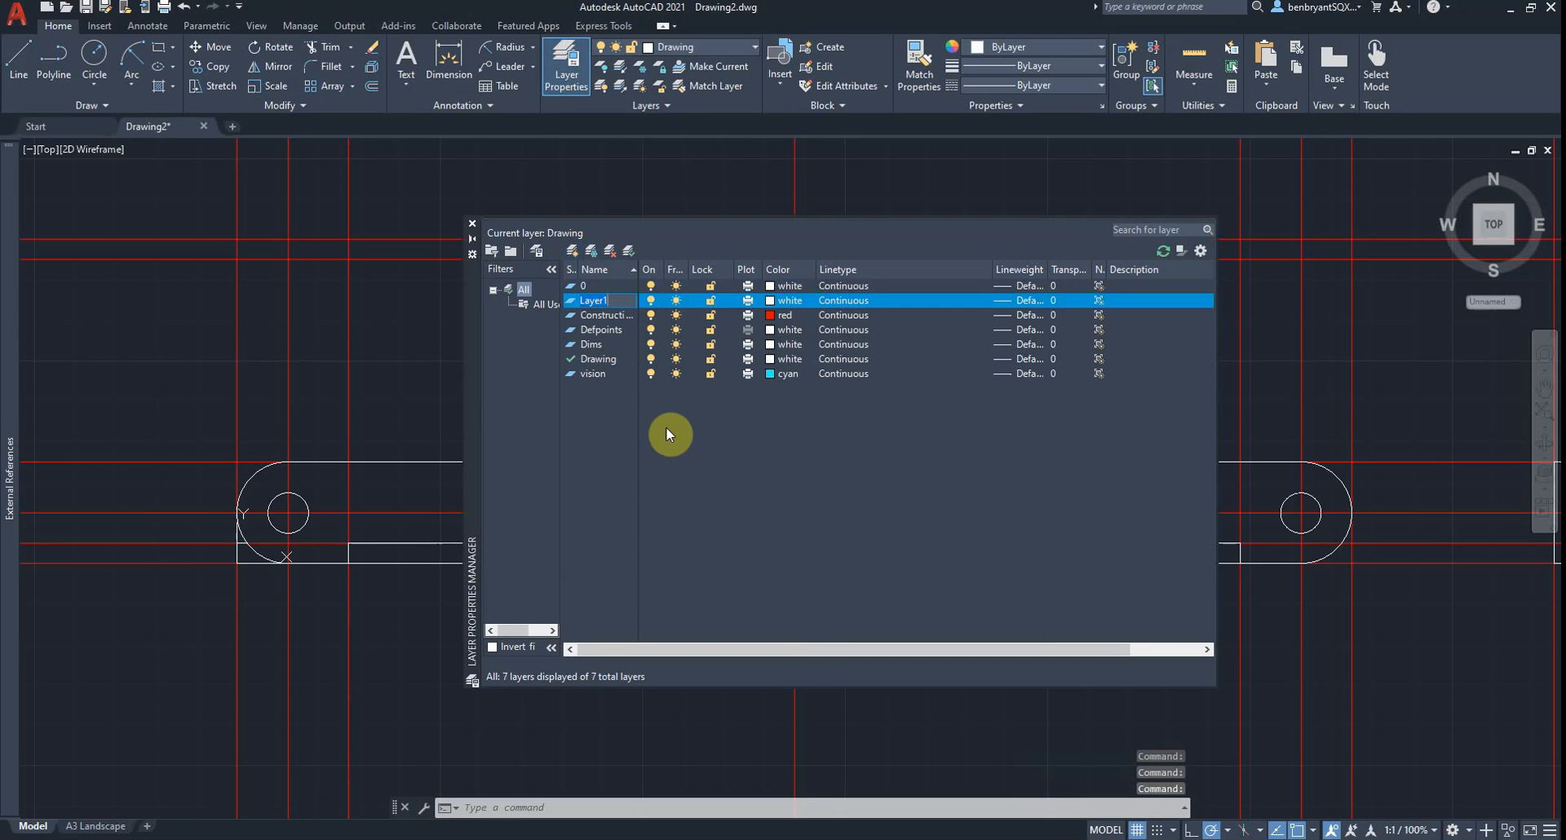
pyautogui.write('Hidden')
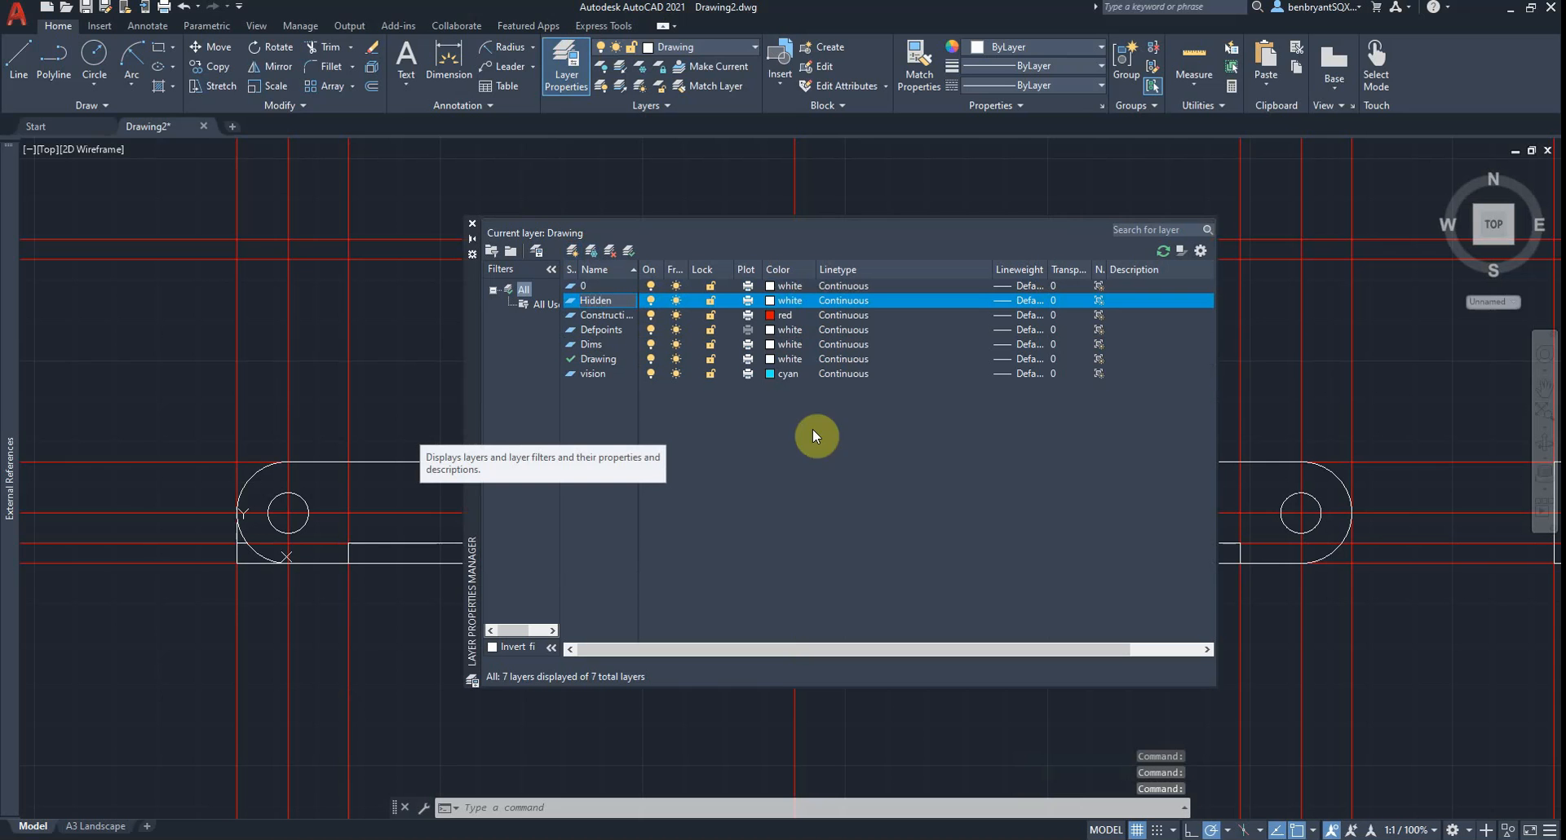
pyautogui.click(774, 301)
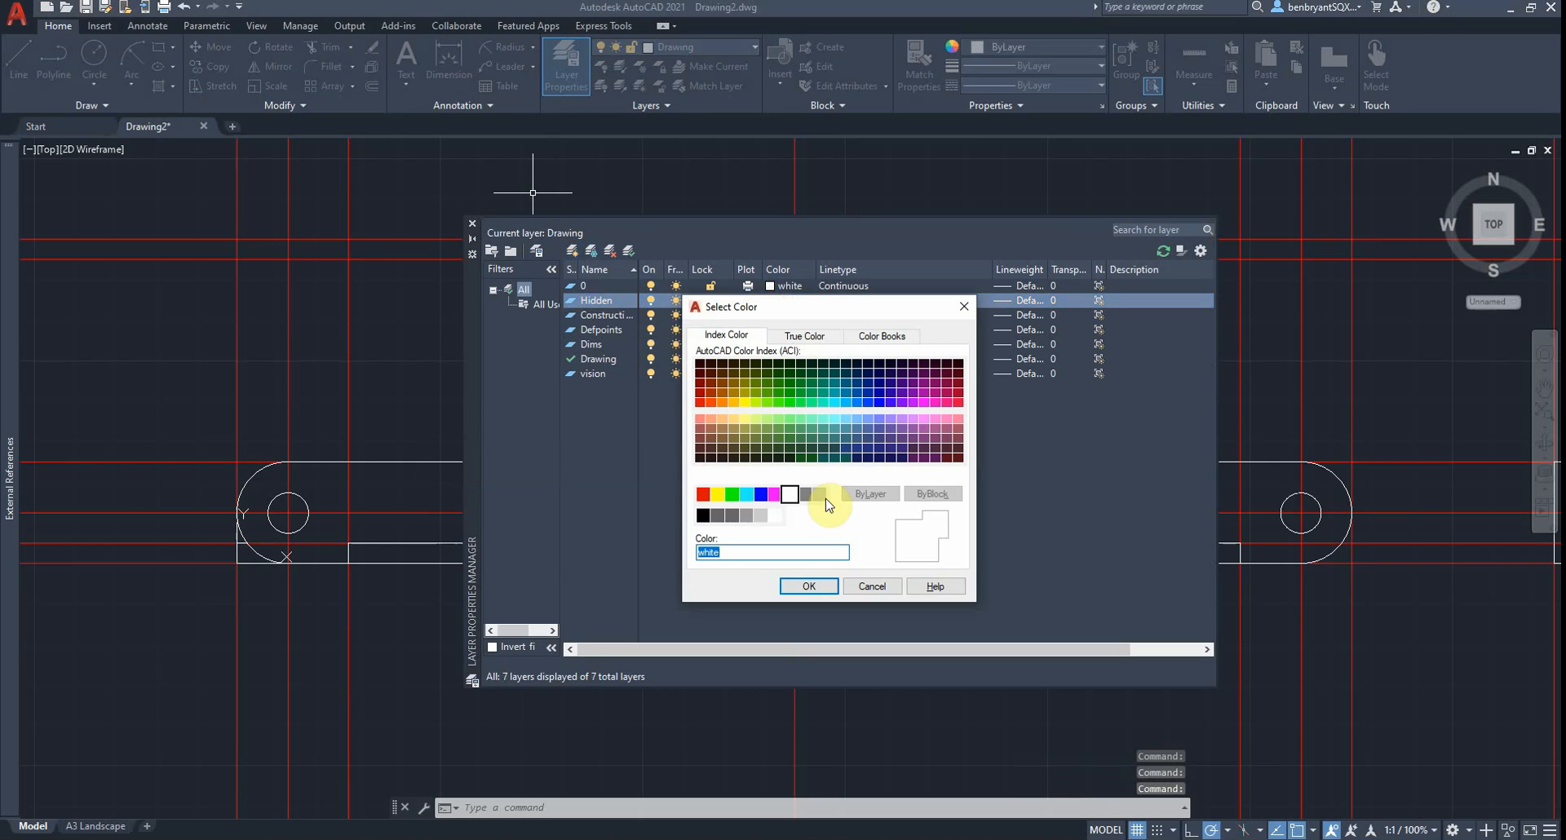
pyautogui.click(818, 495)
pyautogui.click(805, 587)
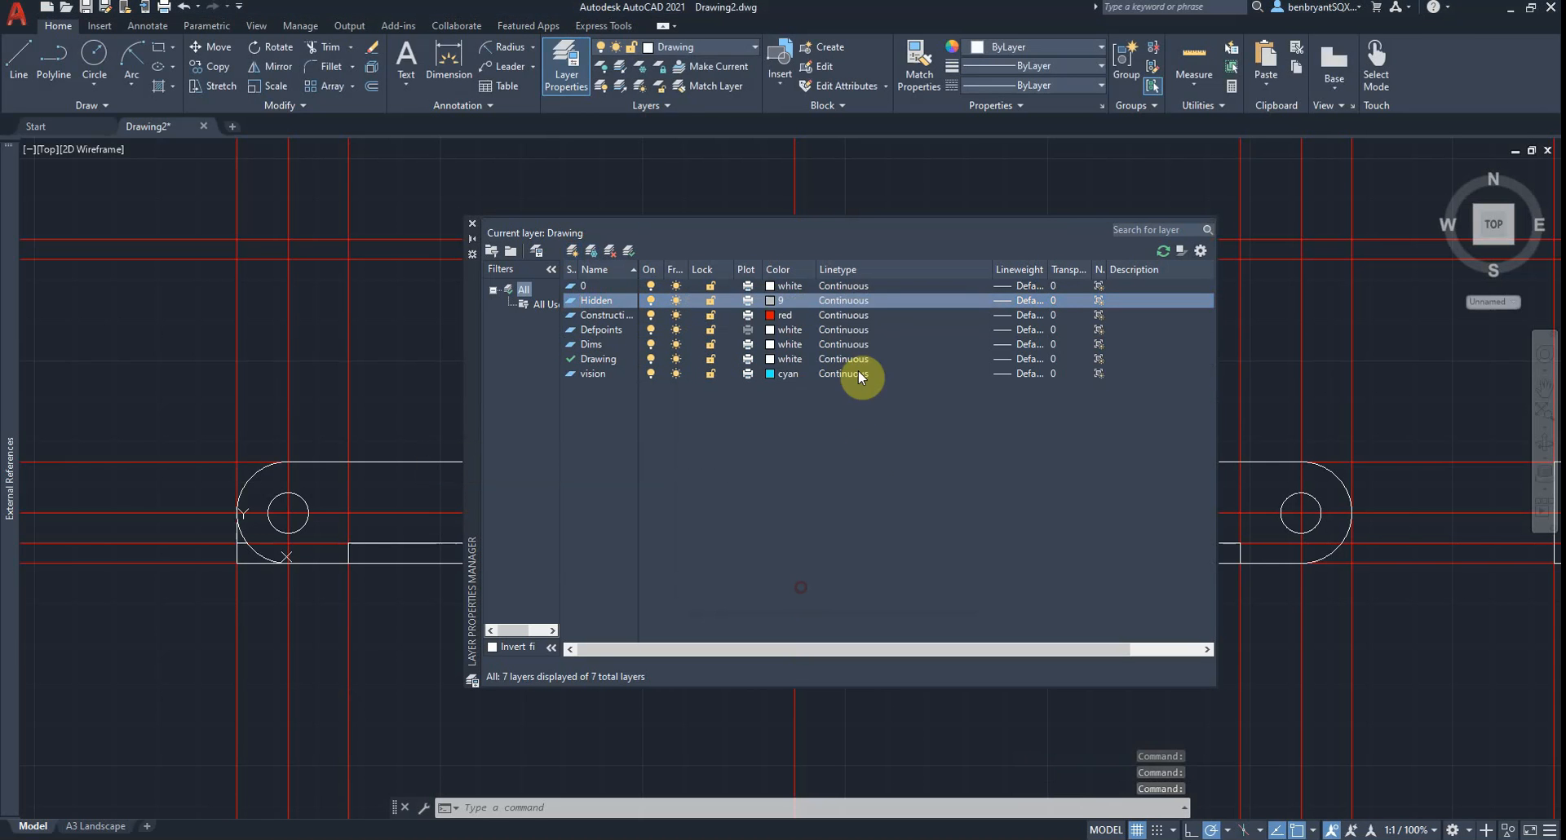
# - Load the HIDDEN linetype and assign it to the Hidden layer
pyautogui.click(843, 300)
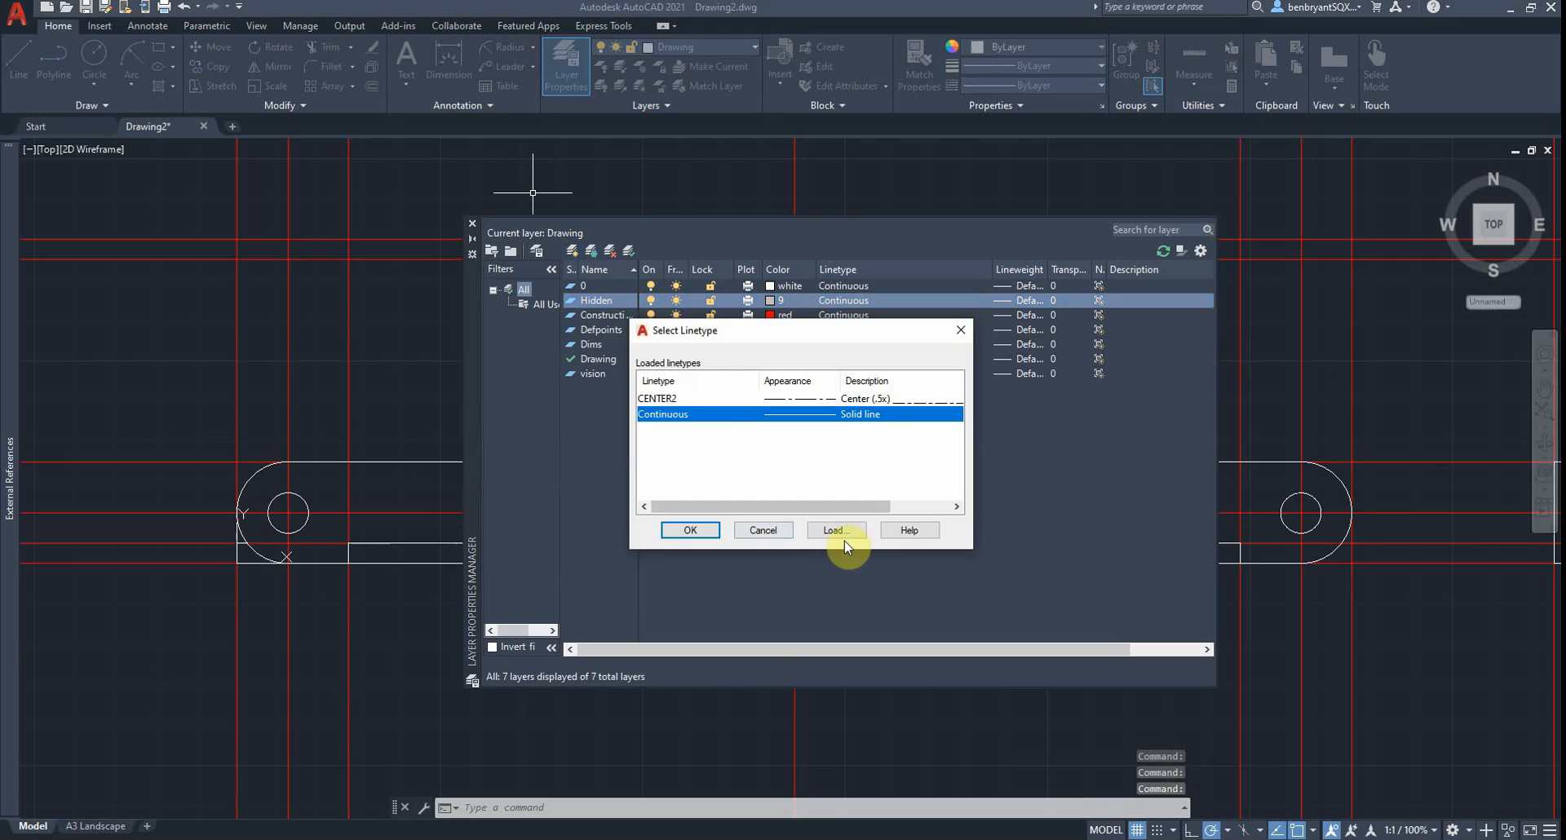
pyautogui.click(840, 535)
pyautogui.press('h')
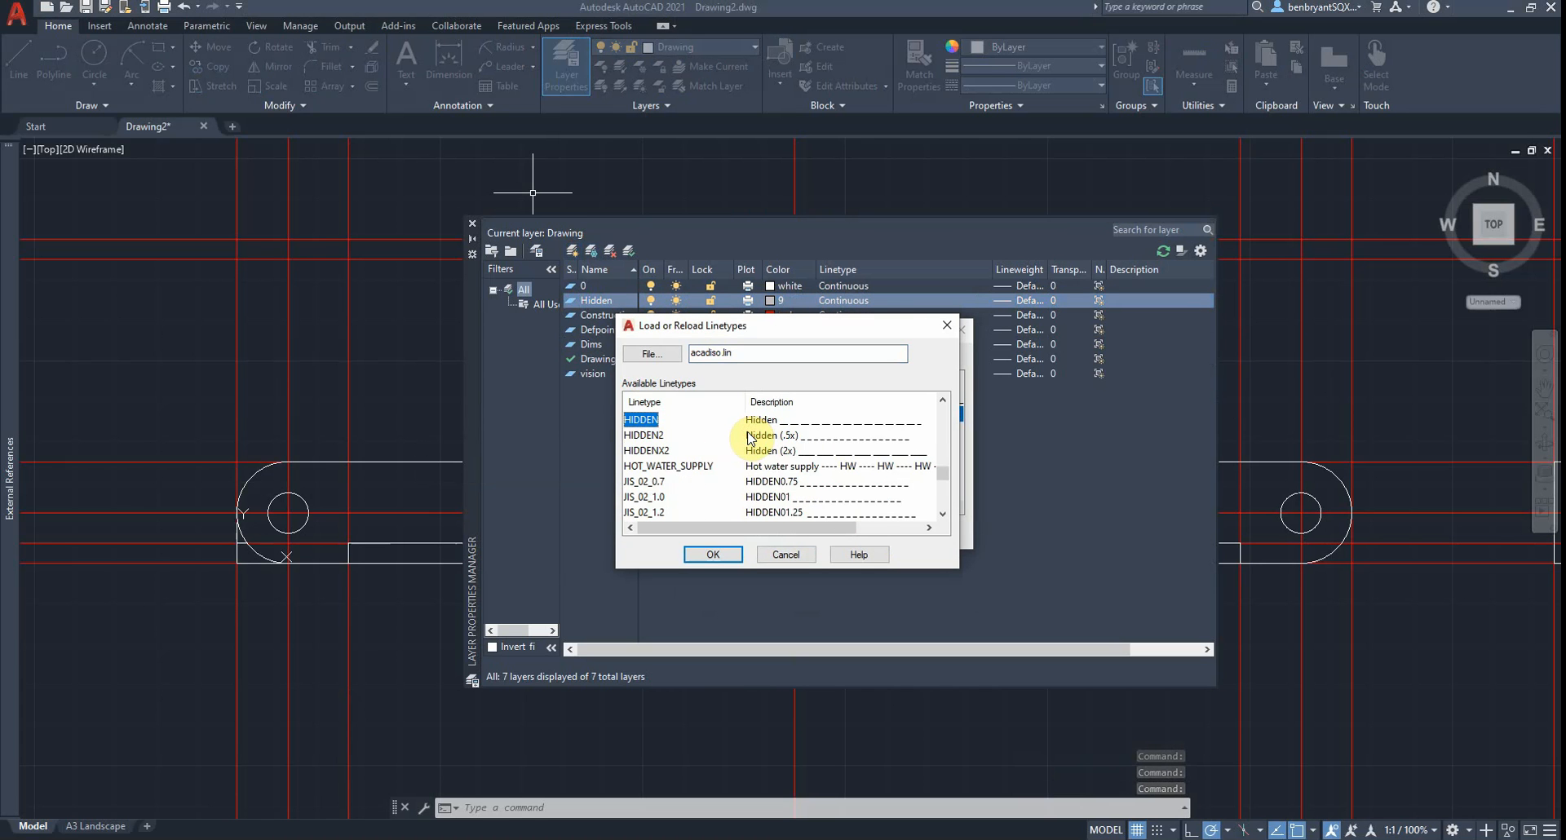
pyautogui.click(718, 555)
pyautogui.click(664, 426)
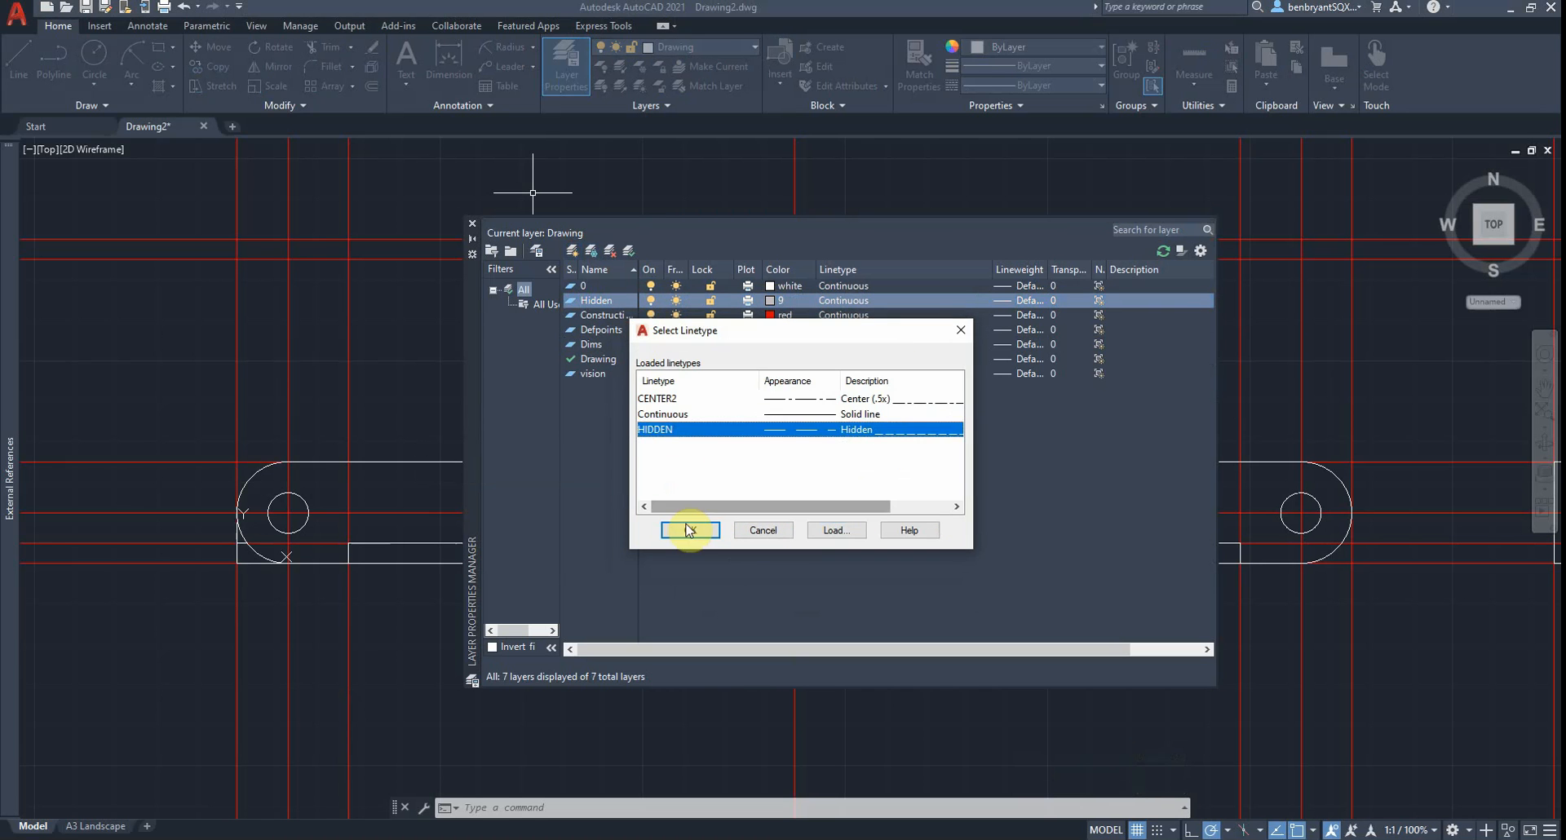
pyautogui.click(693, 529)
pyautogui.click(472, 225)
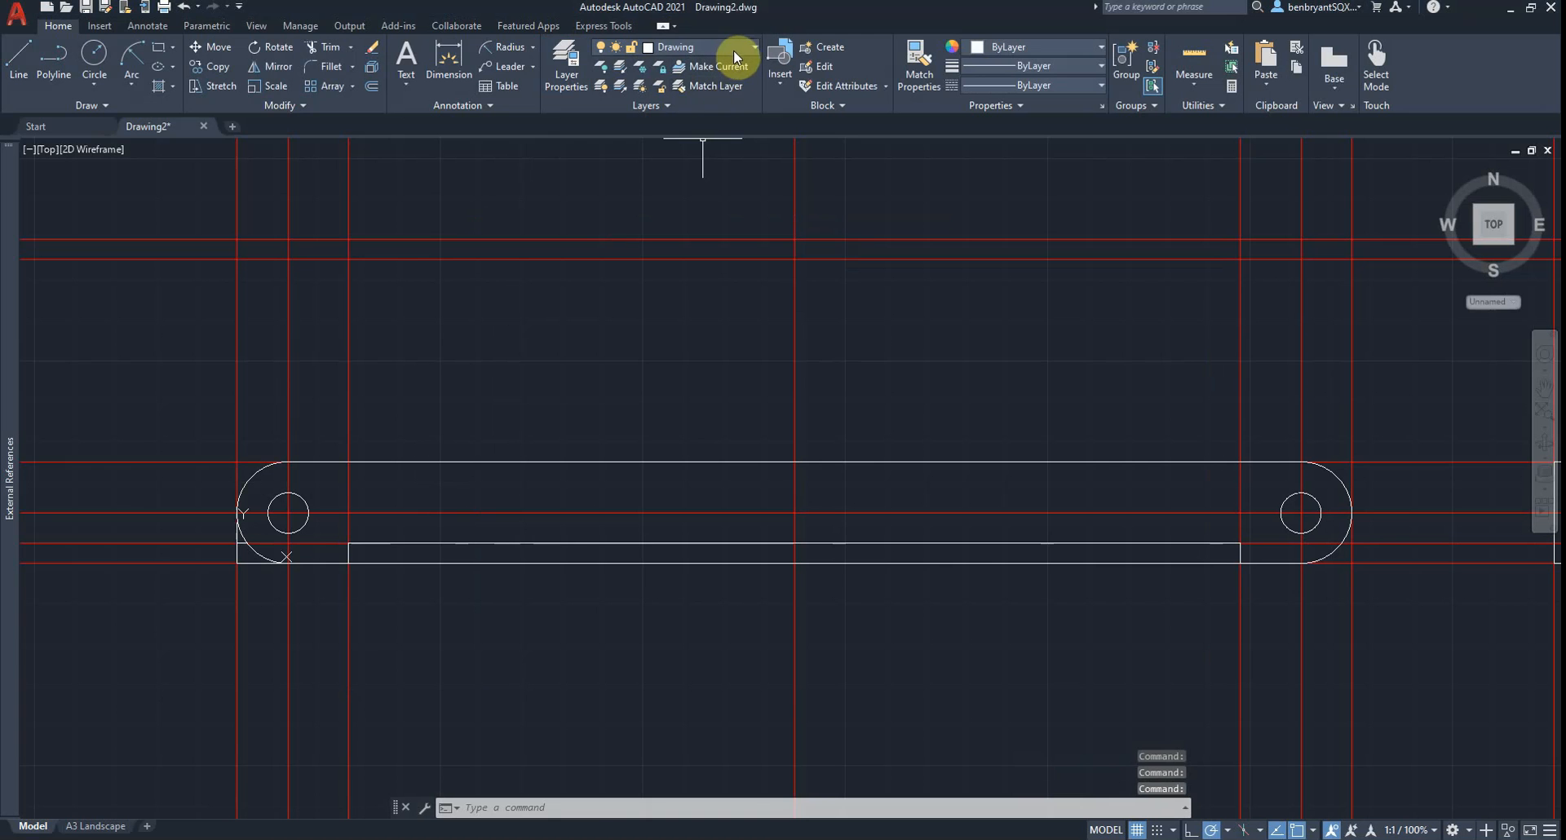
# - Move the front view's inner base top edge and its two short vertical end lines to the Hidden layer
pyautogui.click(333, 532)
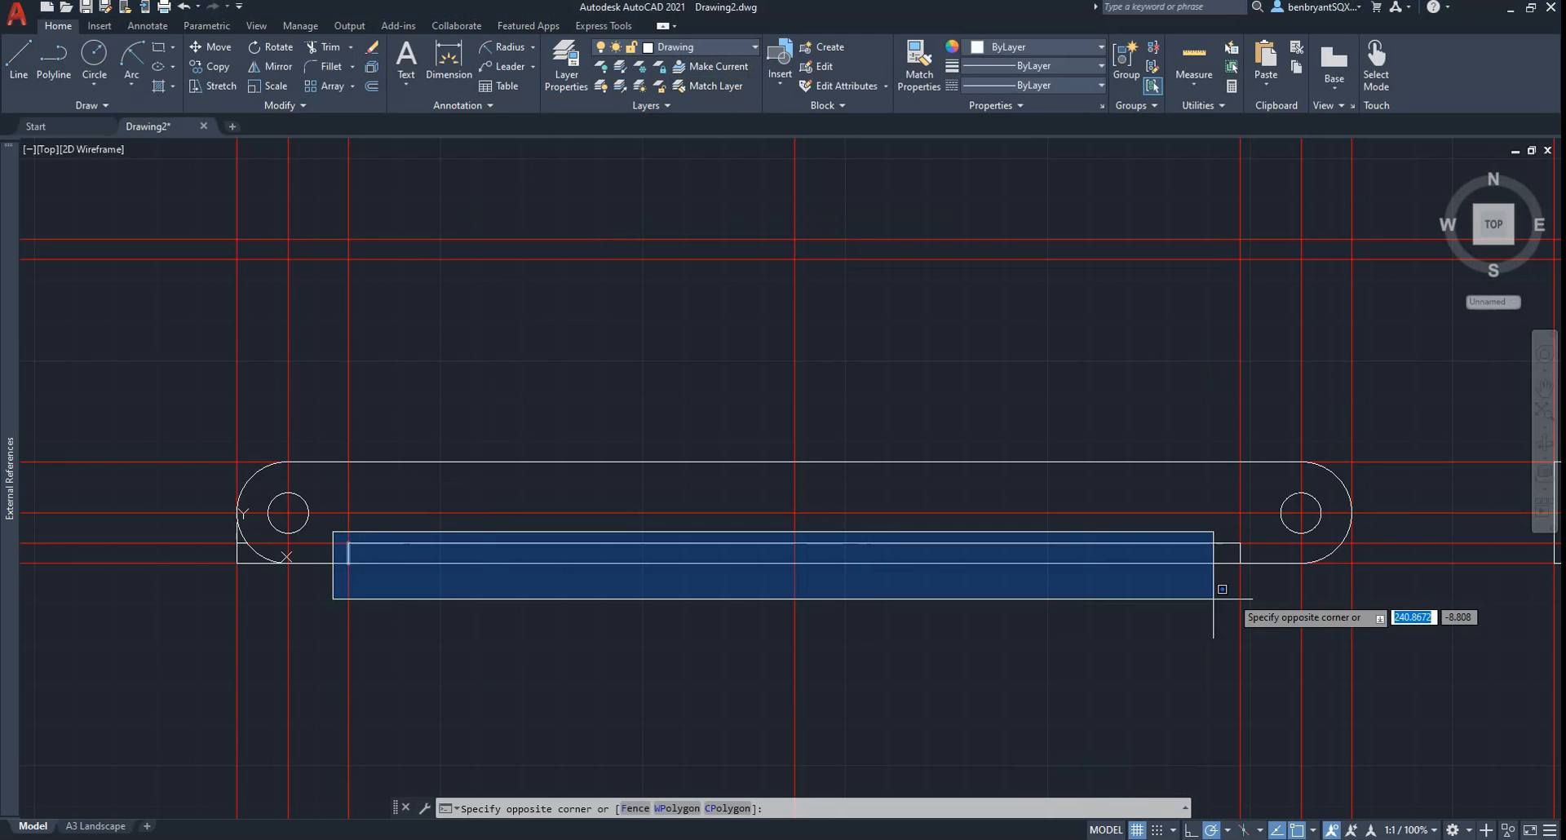
pyautogui.click(1249, 560)
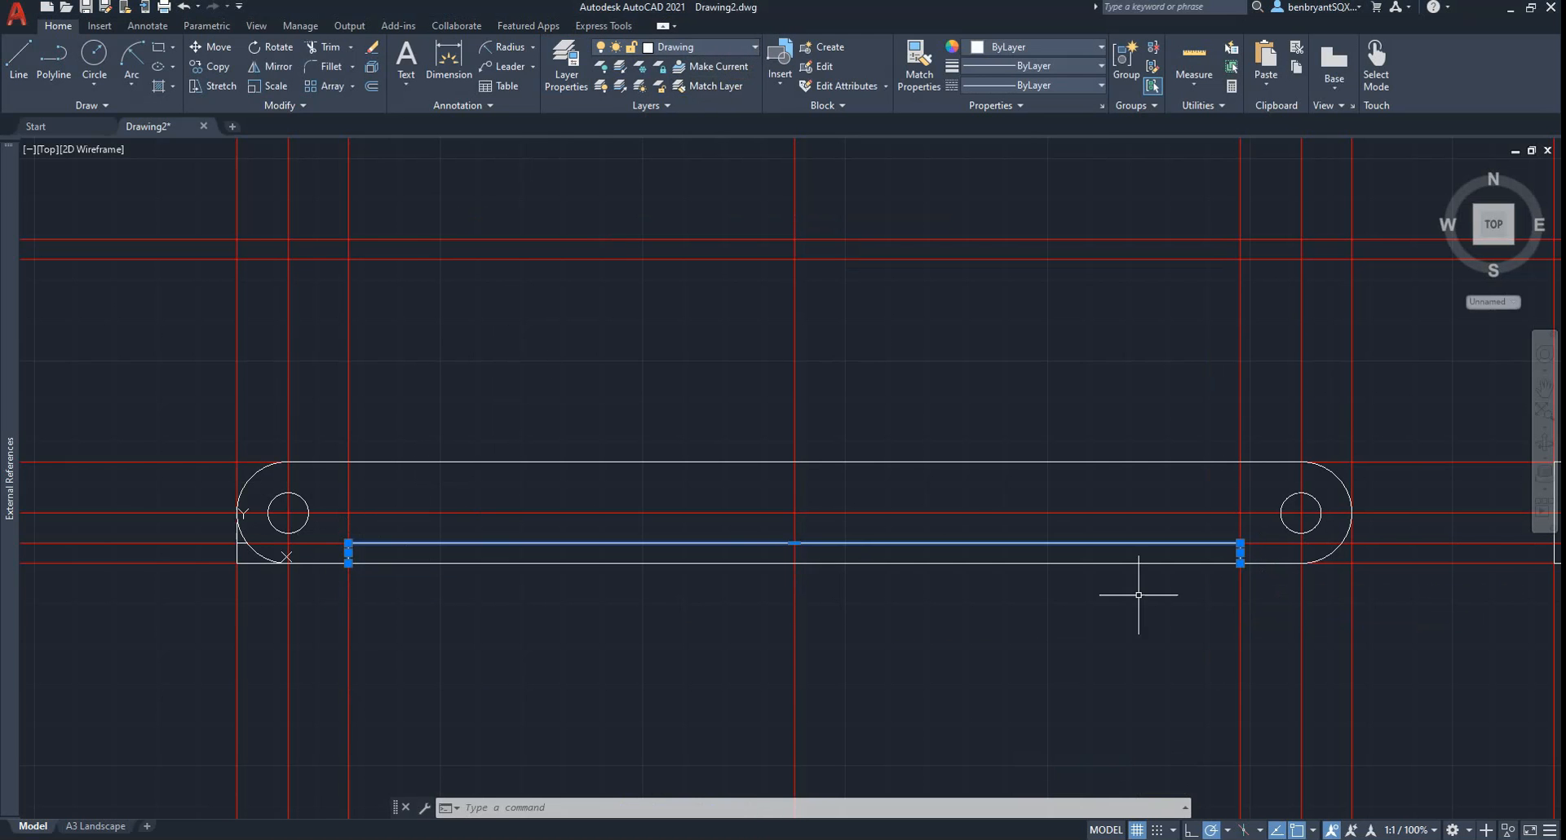
pyautogui.click(702, 45)
pyautogui.click(688, 164)
pyautogui.press('Escape')
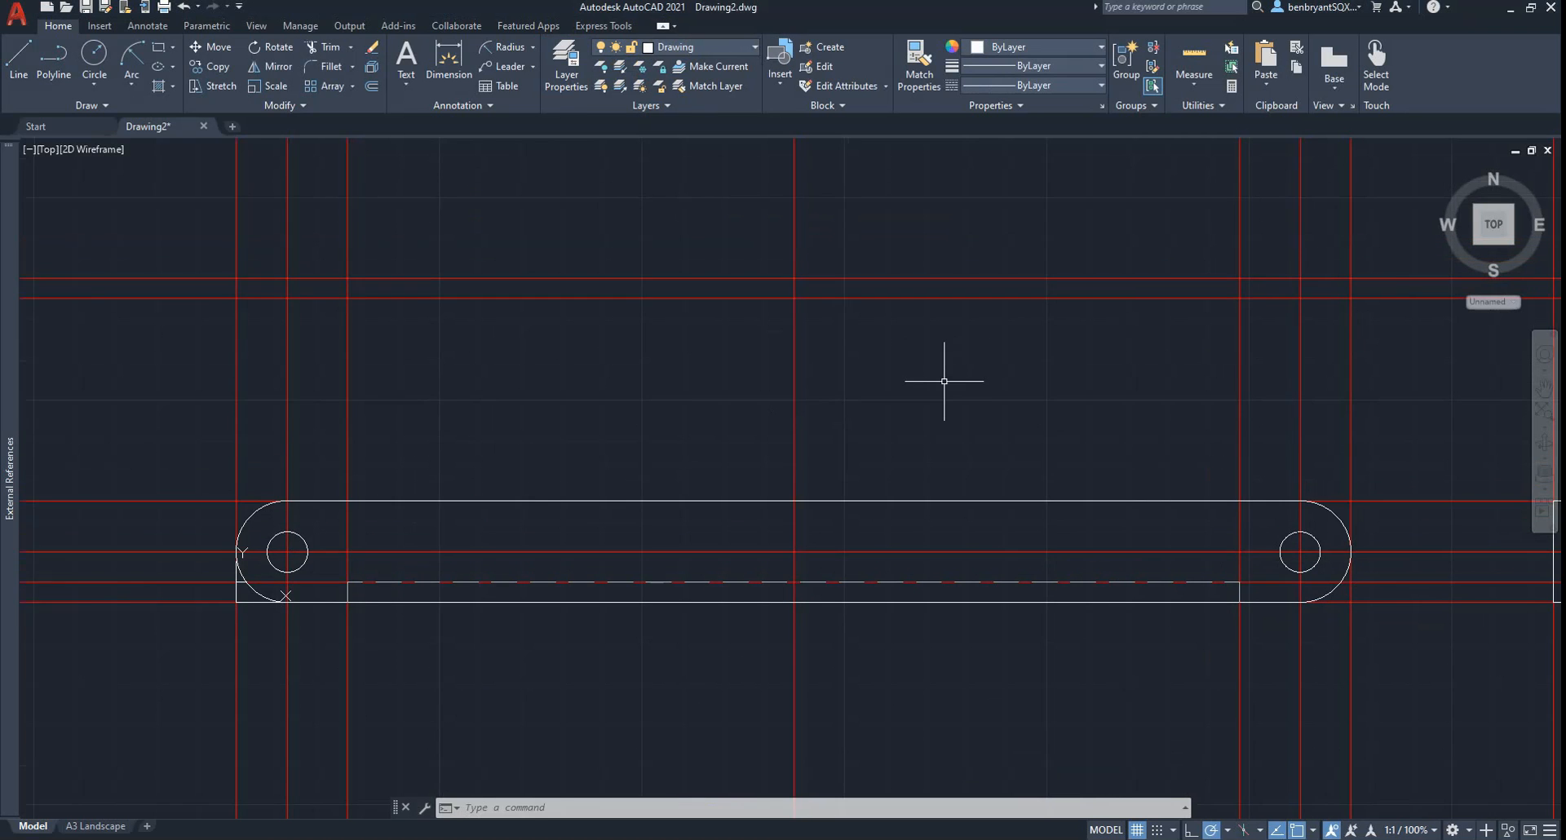
# - Examine the plan view in the Day 09 PDF reference for its flanges, web and dimensions, and return to the AutoCAD drawing
pyautogui.hotkey('alt', 'Tab')
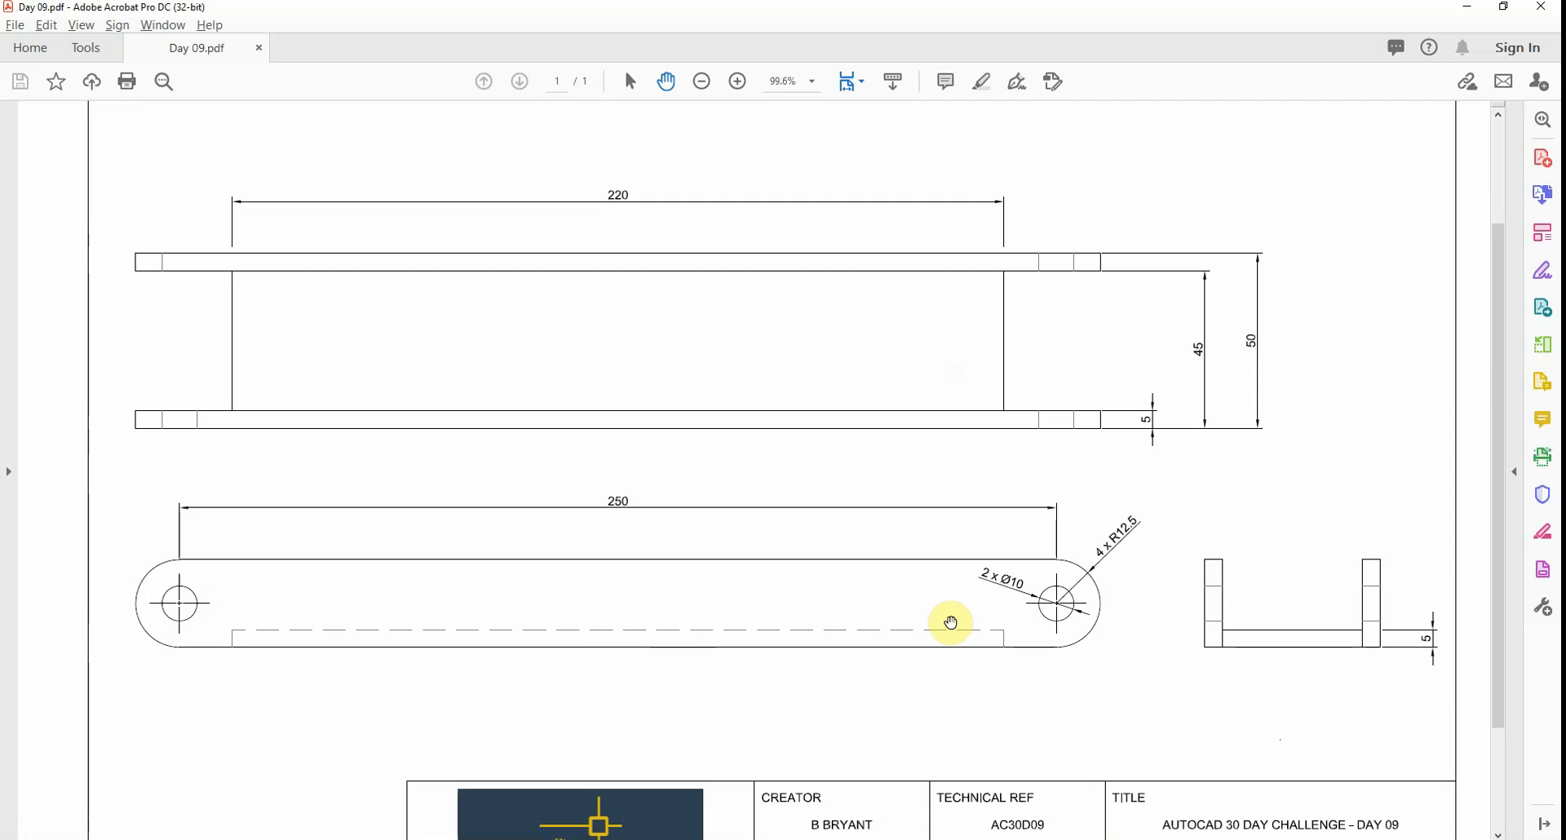
pyautogui.scroll(-2, 332, 420)
pyautogui.scroll(2, 464, 409)
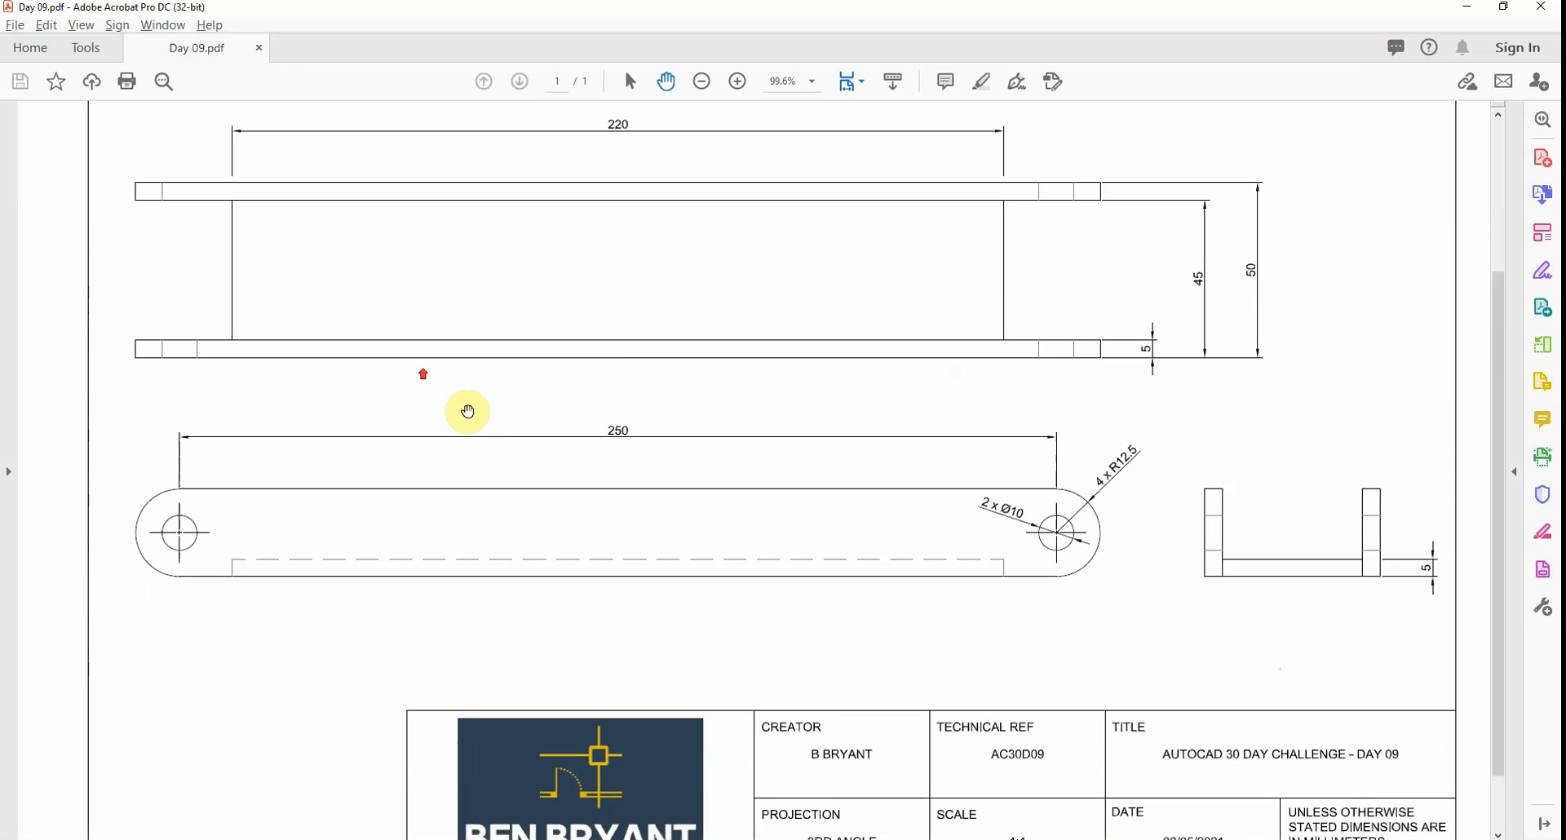
pyautogui.hotkey('alt', 'Tab')
pyautogui.scroll(-2, 714, 424)
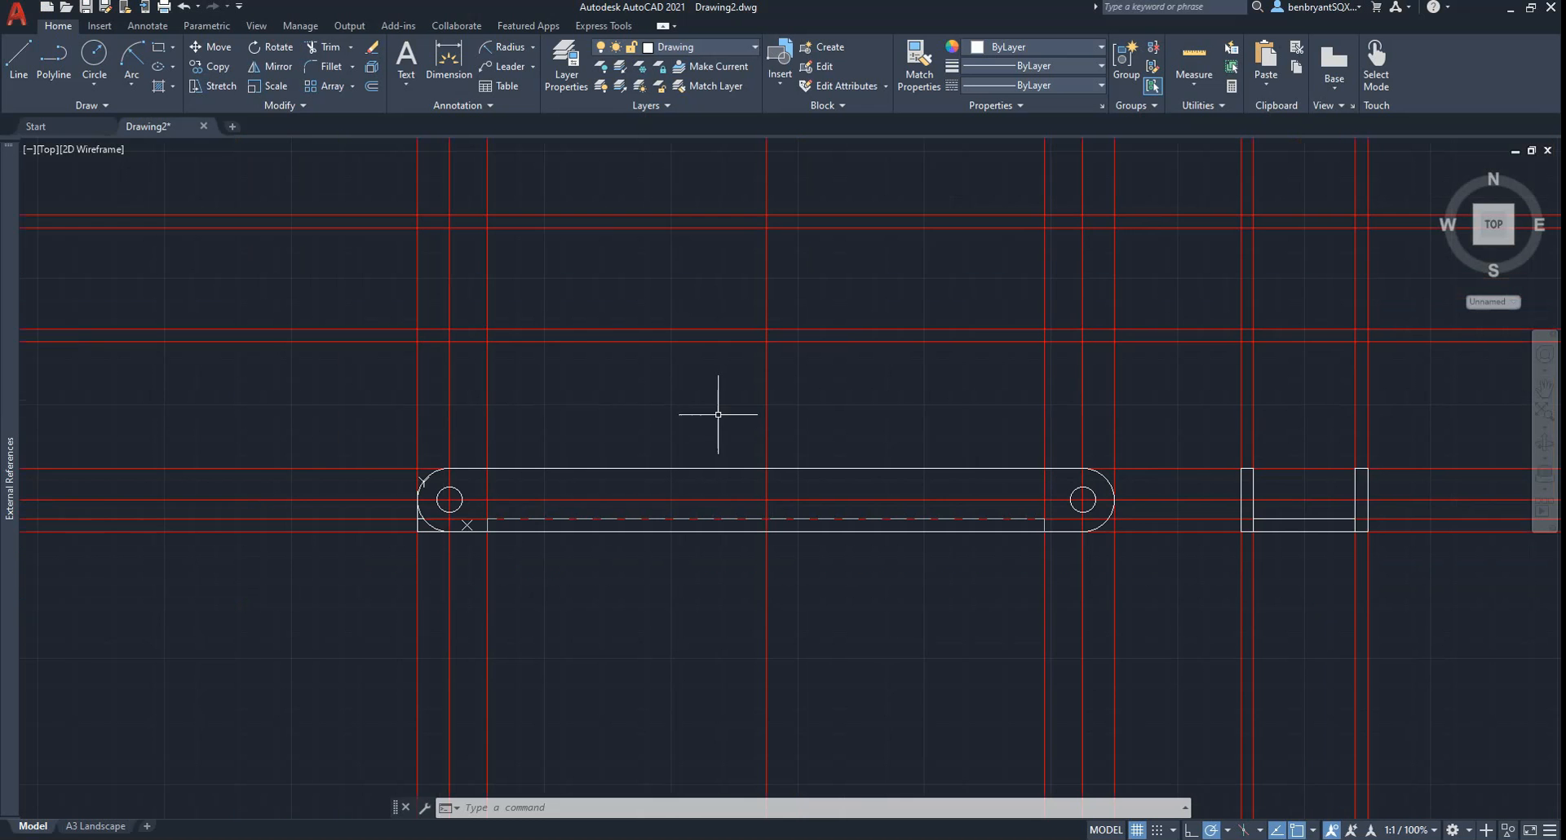
pyautogui.moveTo(717, 392); pyautogui.dragTo(560, 487, button='middle')
pyautogui.hotkey('alt', 'Tab')
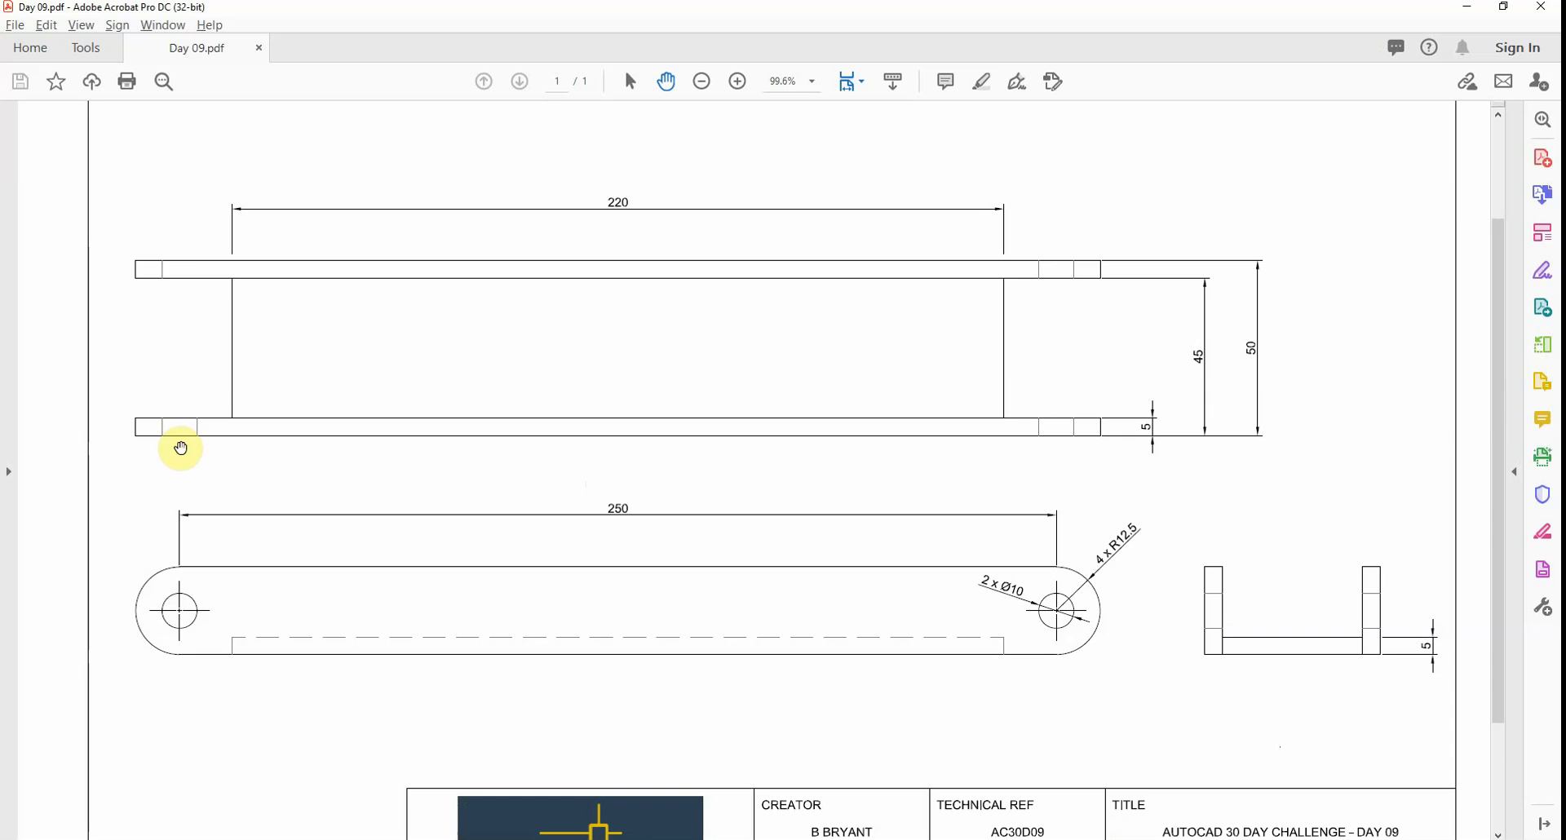
pyautogui.hotkey('alt', 'Tab')
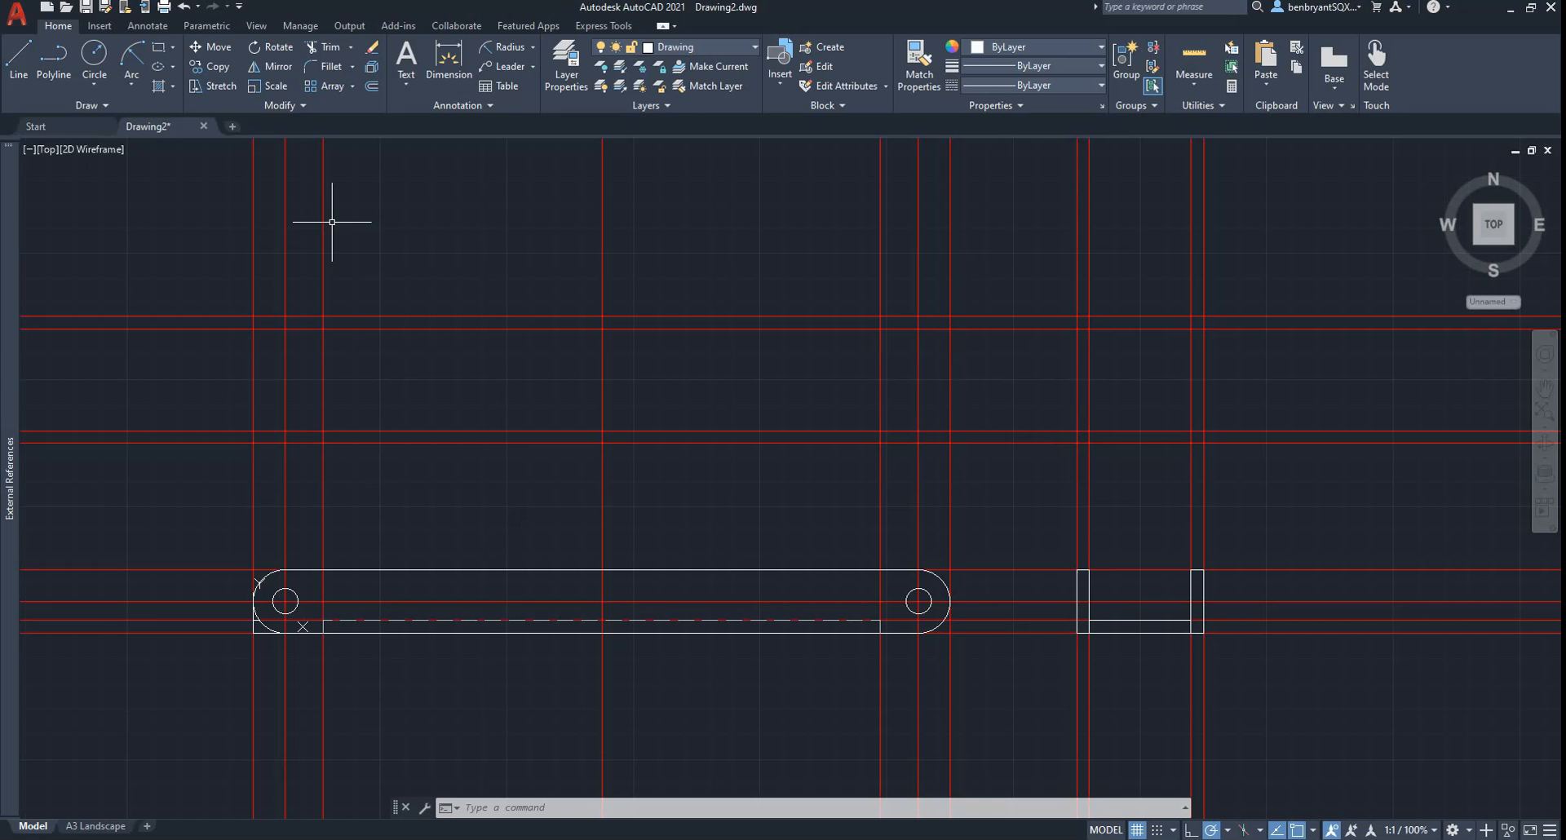
# - Draw the plan view's two thin flange rectangles between the paired horizontal construction lines, spanning the front view's full length
pyautogui.click(161, 48)
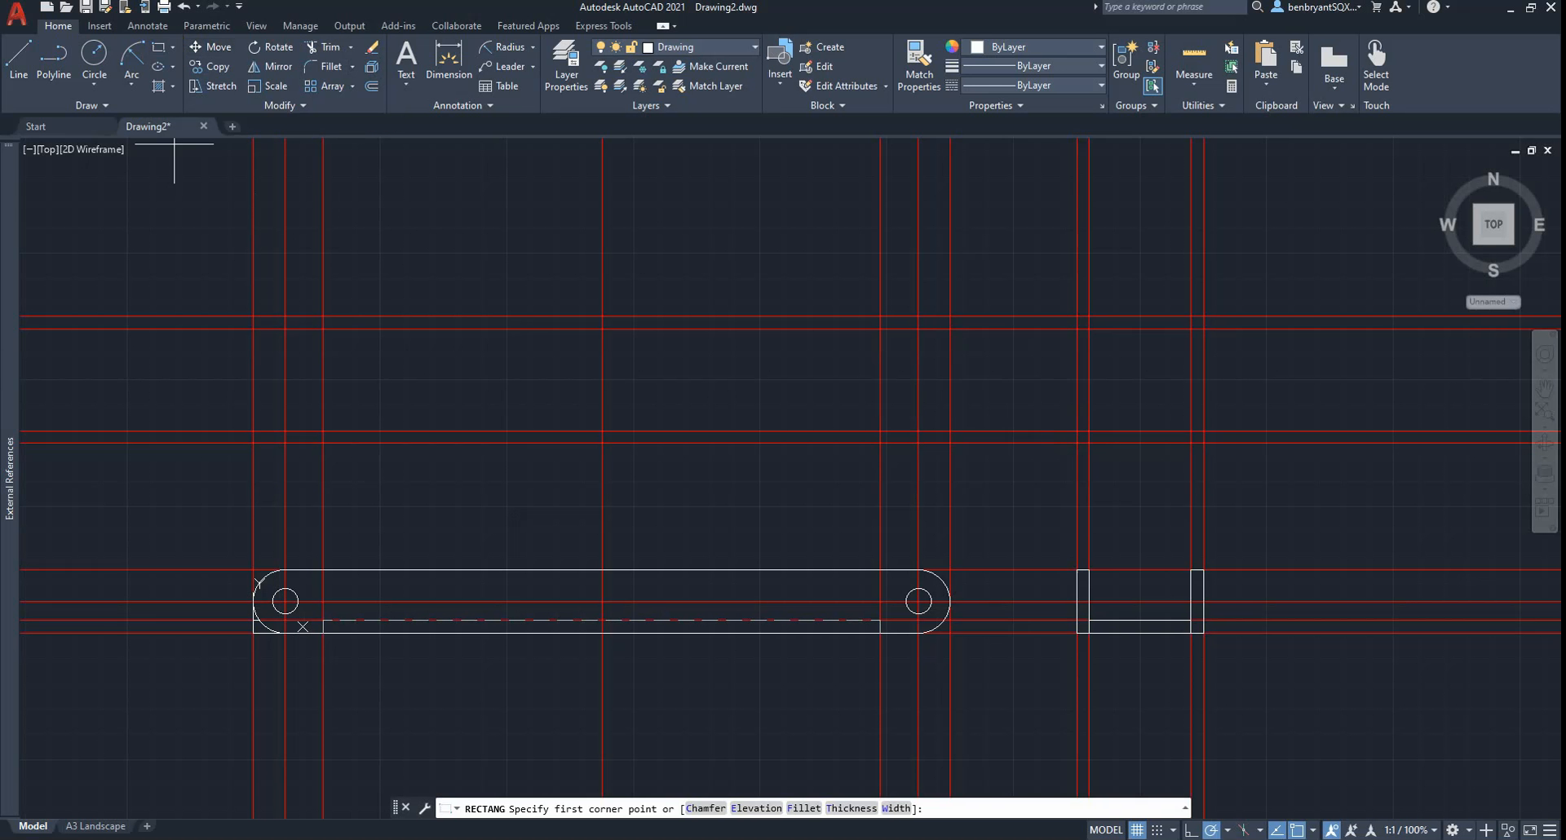
pyautogui.click(253, 443)
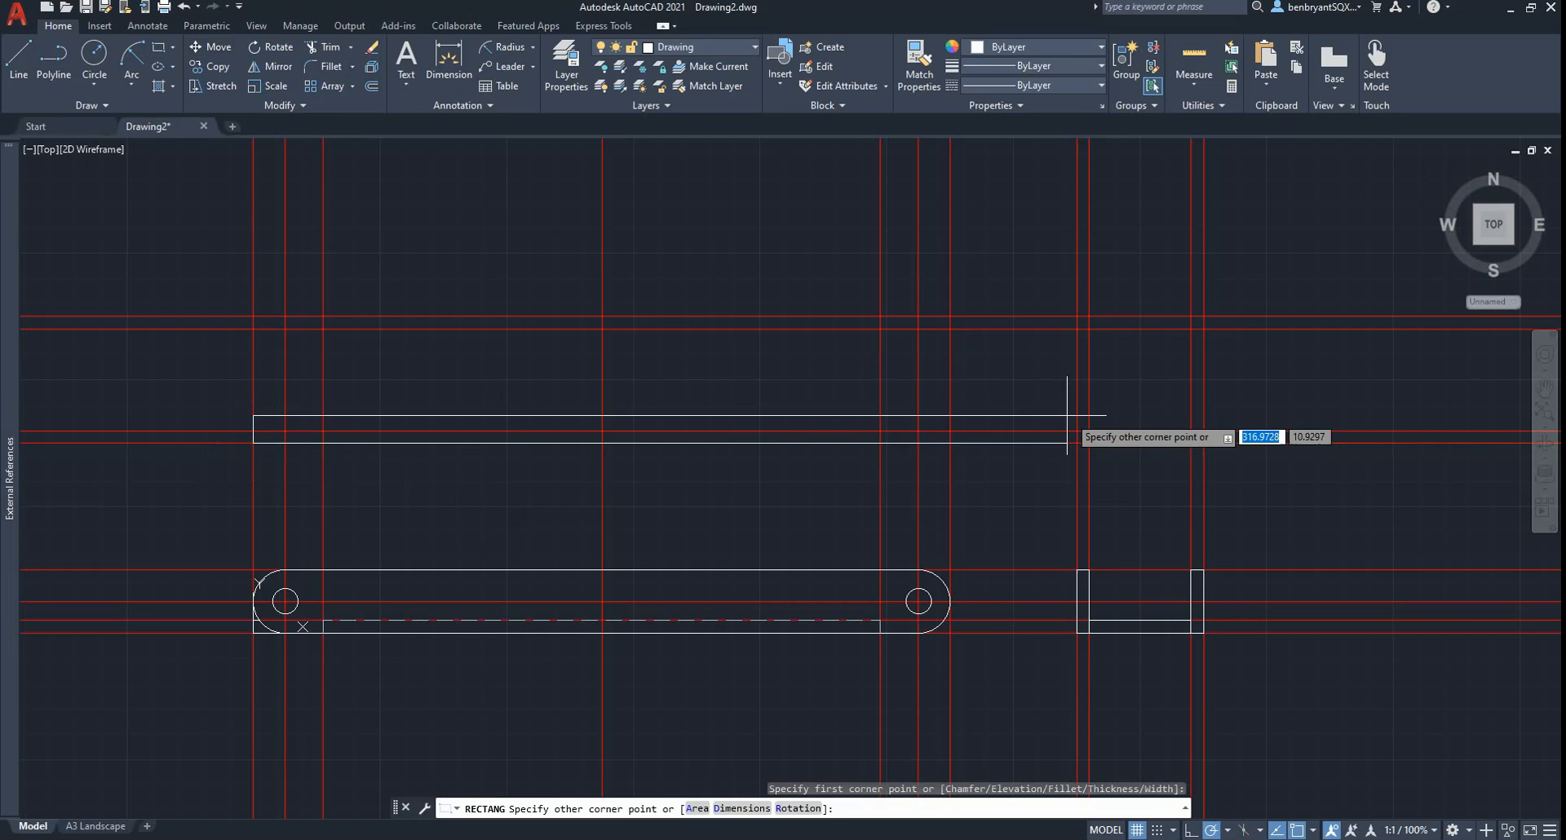
pyautogui.click(951, 431)
pyautogui.press('Return')
pyautogui.click(950, 317)
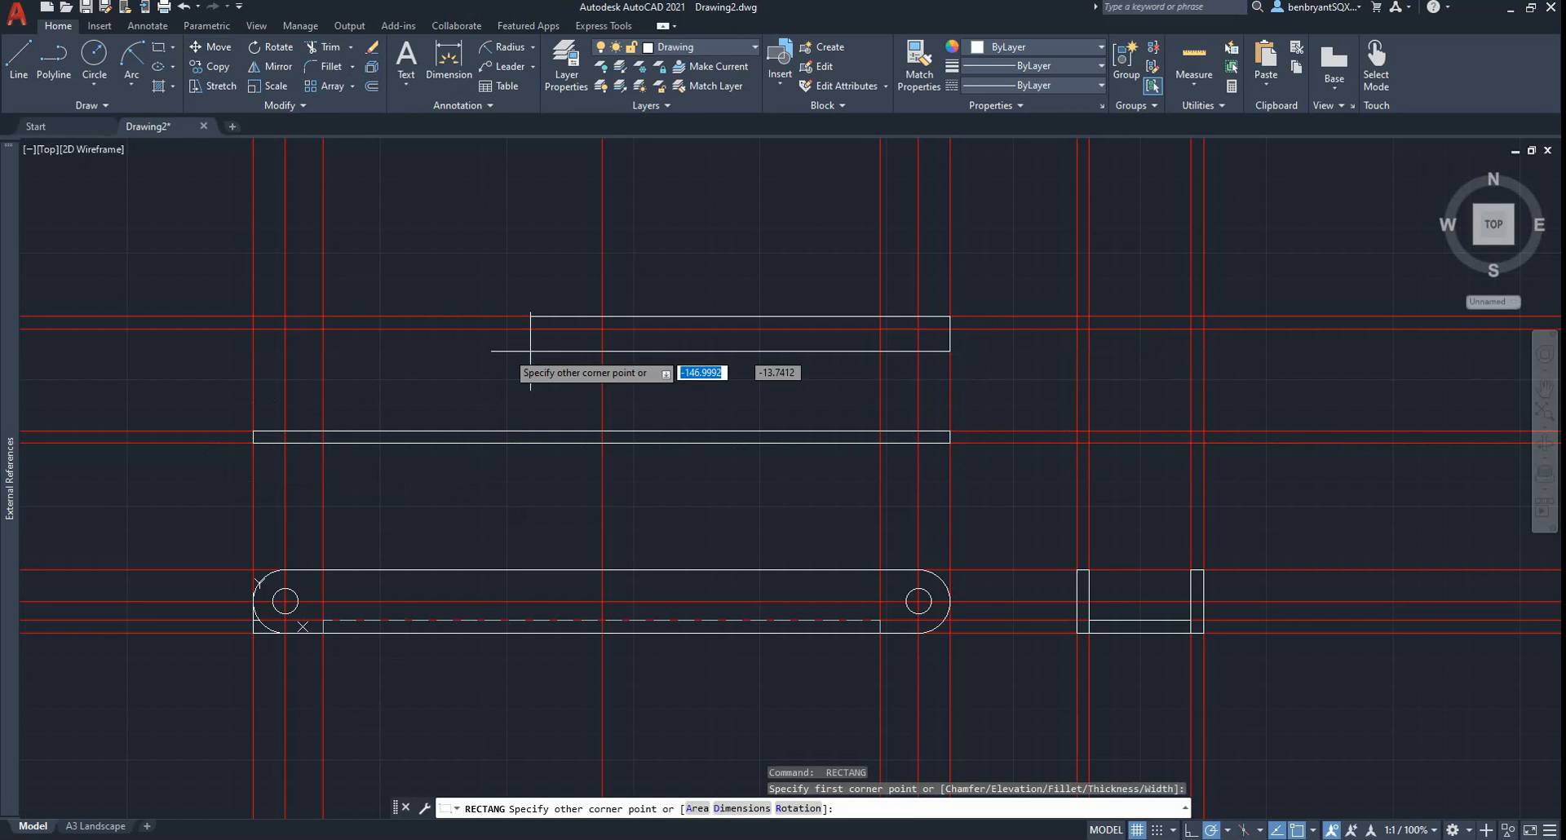
pyautogui.click(253, 329)
# - Draw the plan view's web rectangle between the two flanges, bounded by the construction lines offset 110 from centre
pyautogui.press('Return')
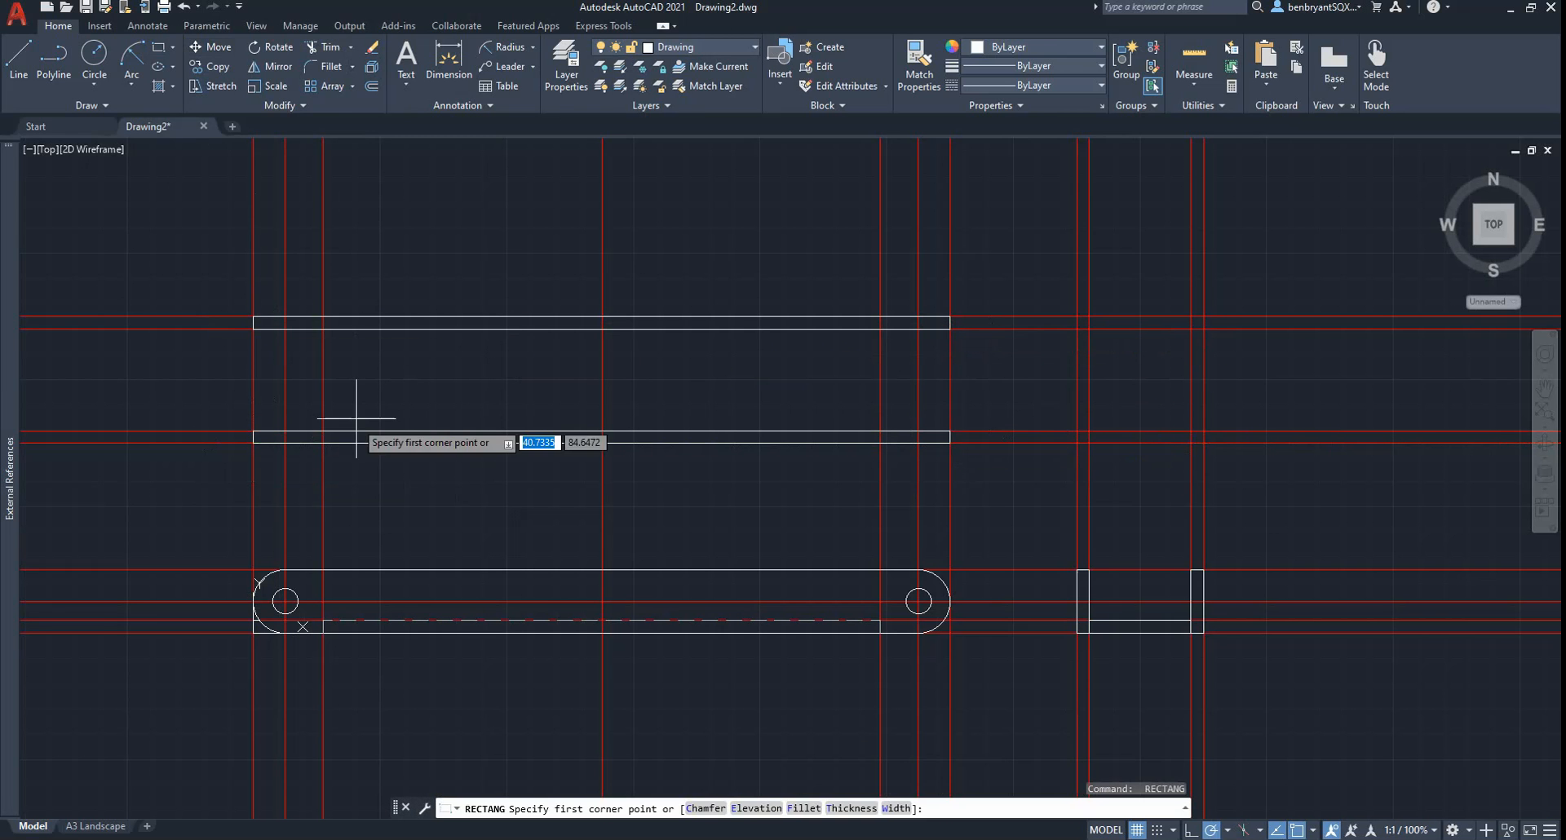
pyautogui.click(323, 431)
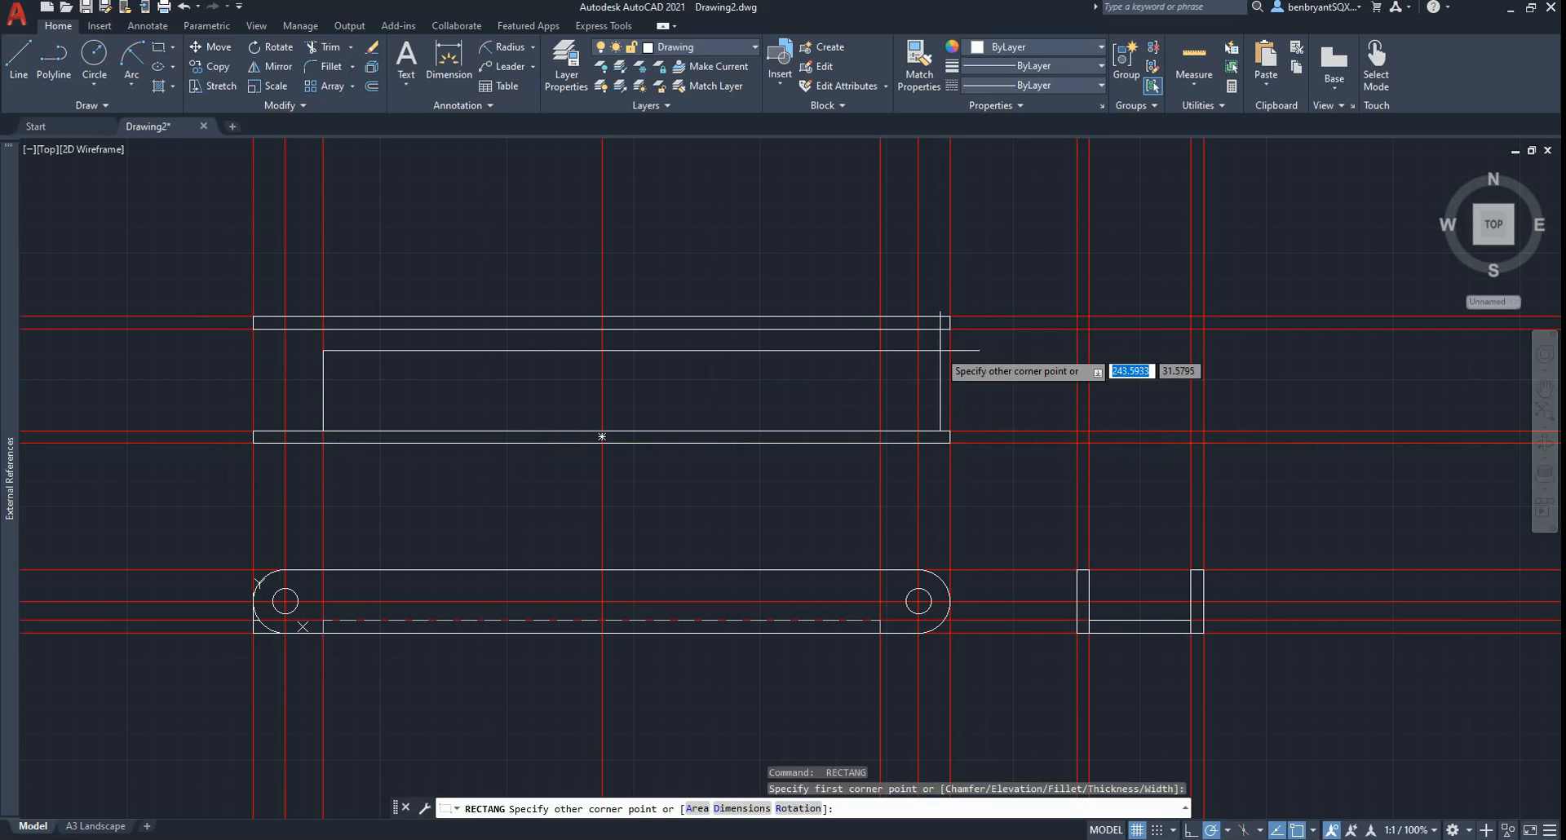
pyautogui.click(879, 329)
pyautogui.press('Escape')
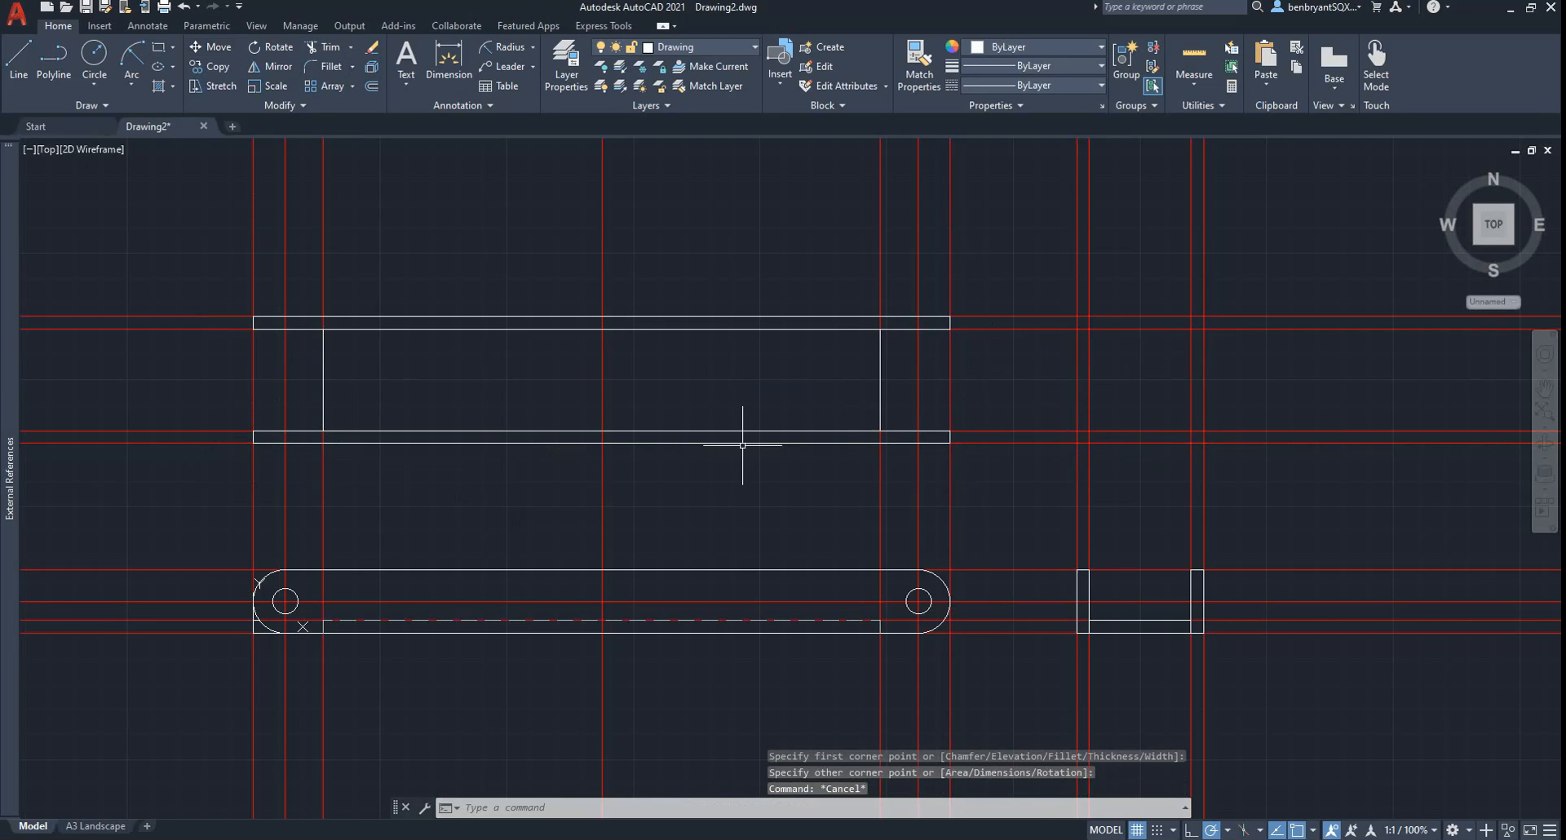
# - Check the hole edges in the PDF reference, and offset the vertical construction lines through both holes 5 to each side
pyautogui.hotkey('alt', 'Tab')
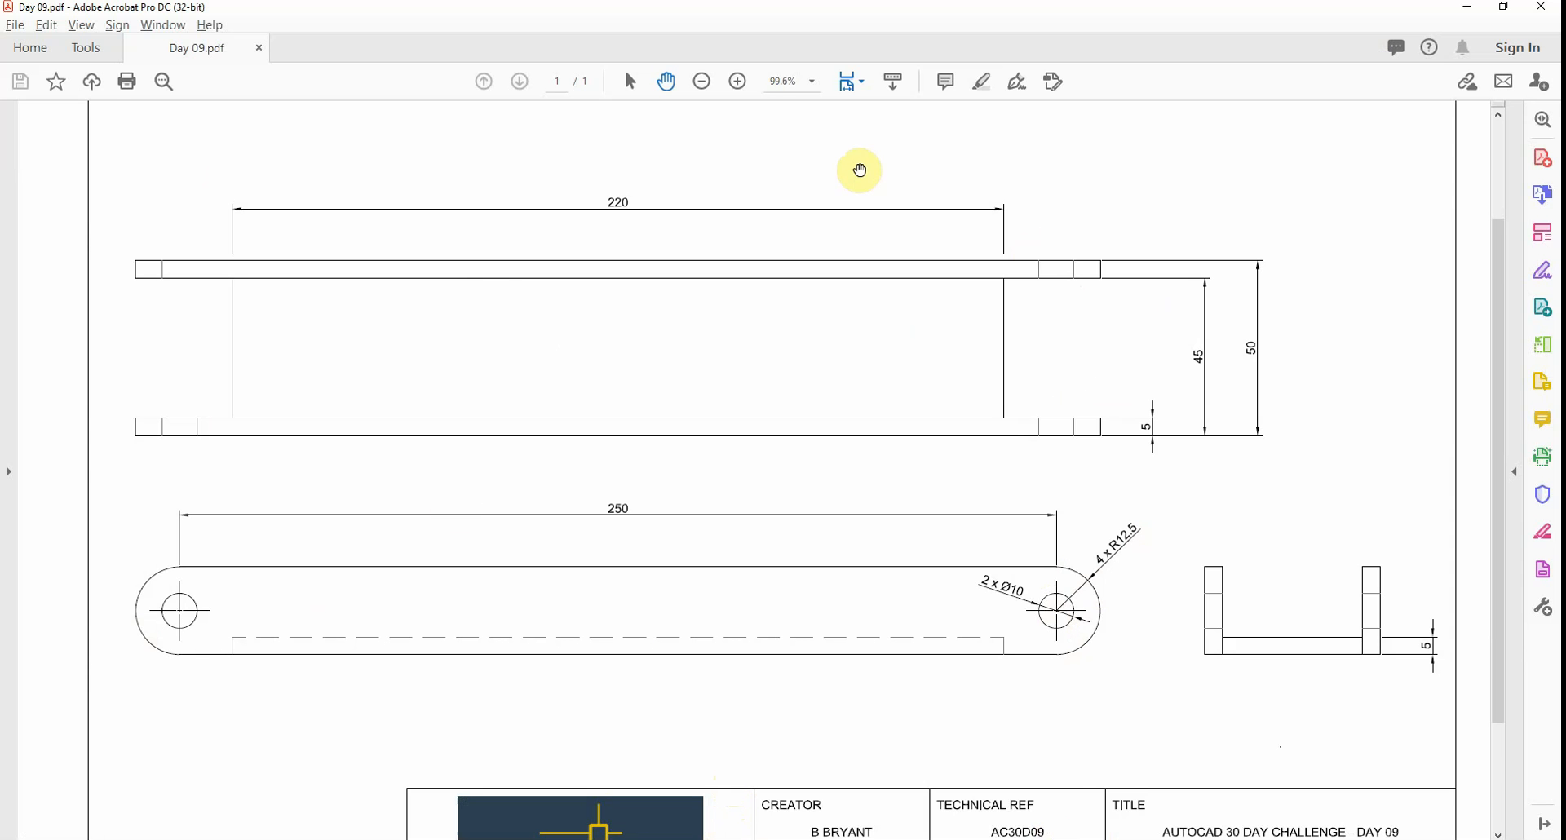
pyautogui.hotkey('alt', 'Tab')
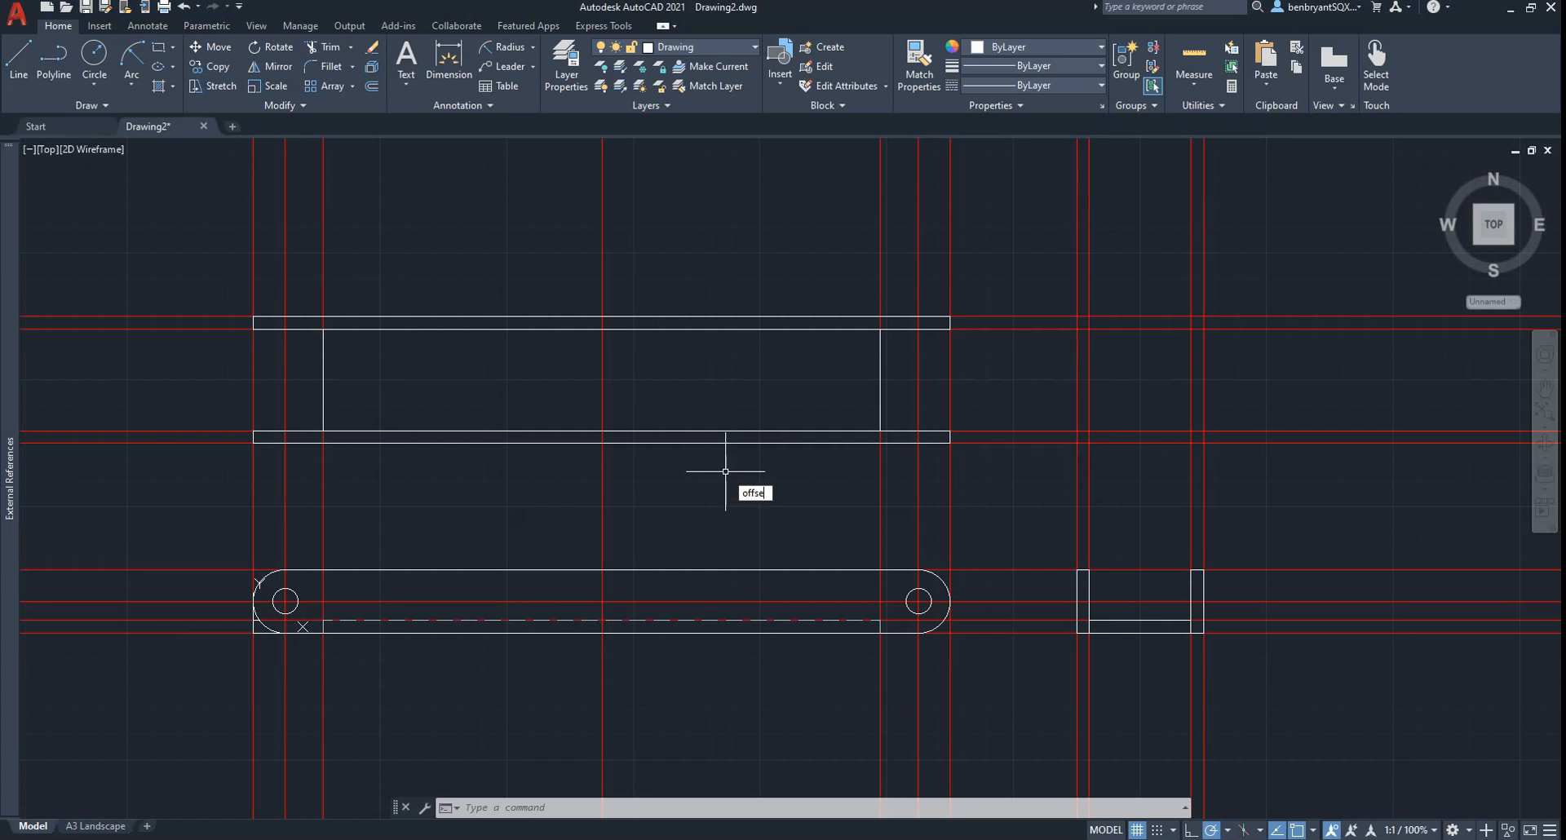
pyautogui.write('o')
pyautogui.press('Return')
pyautogui.write('5')
pyautogui.press('Return')
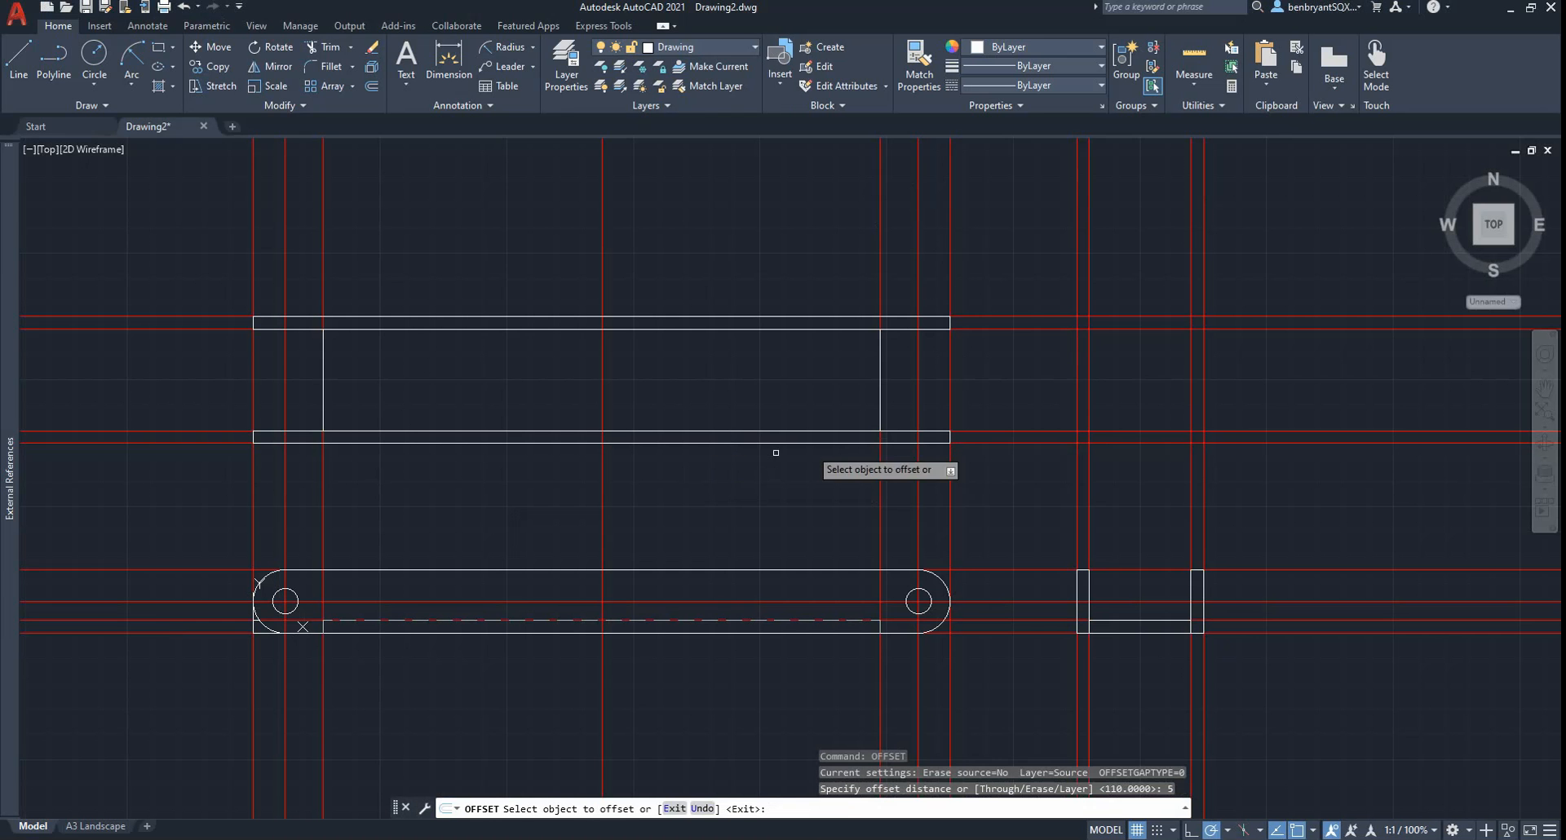
pyautogui.click(917, 357)
pyautogui.click(908, 359)
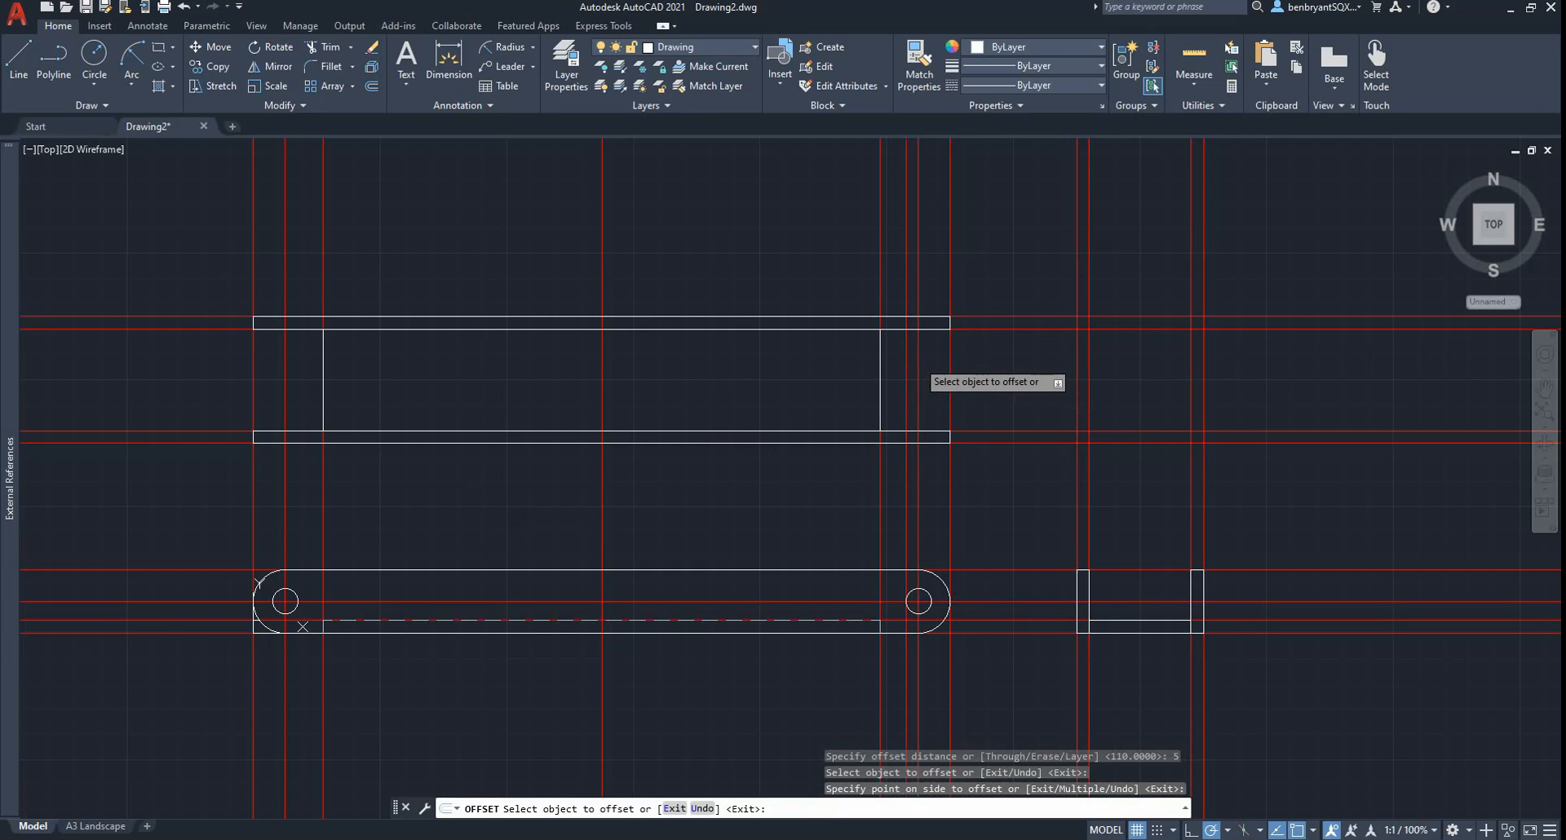
pyautogui.click(285, 375)
pyautogui.click(271, 378)
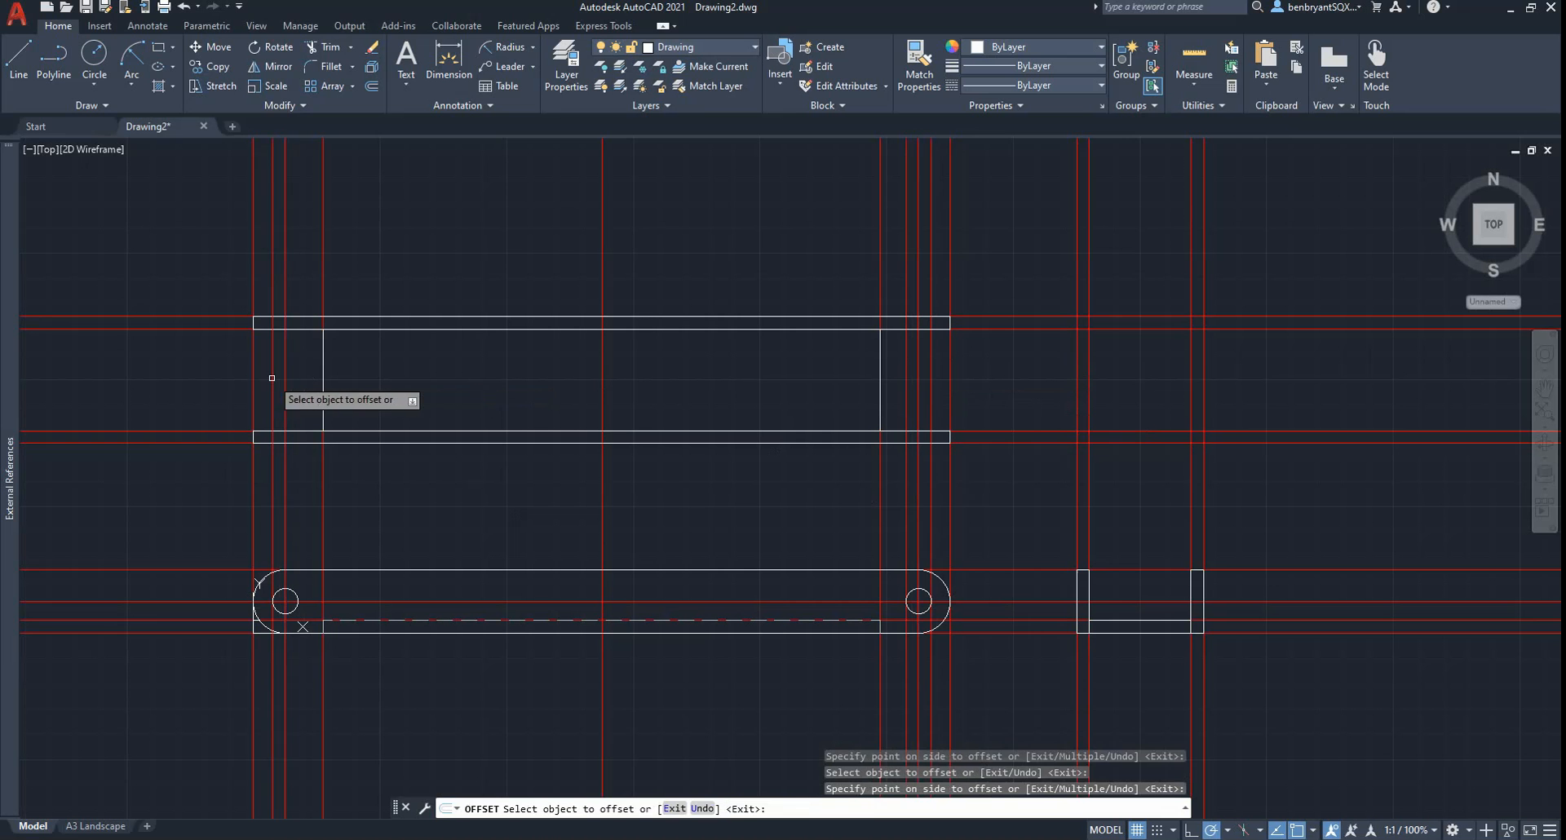
pyautogui.click(285, 377)
pyautogui.click(300, 377)
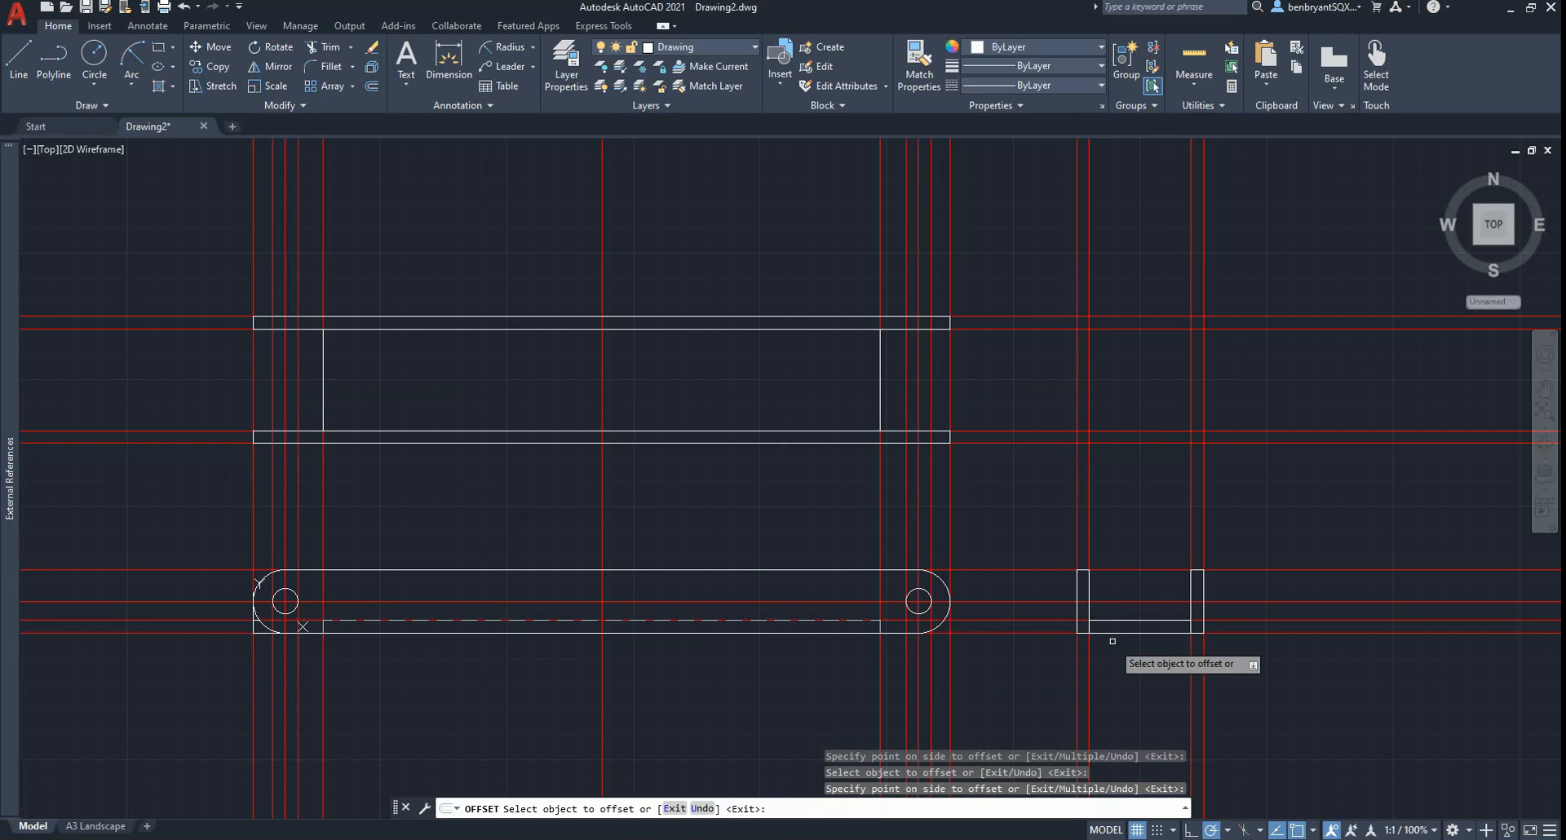
# - Offset the horizontal construction line through the hole centres 5 to each side
pyautogui.click(1044, 602)
pyautogui.click(1030, 584)
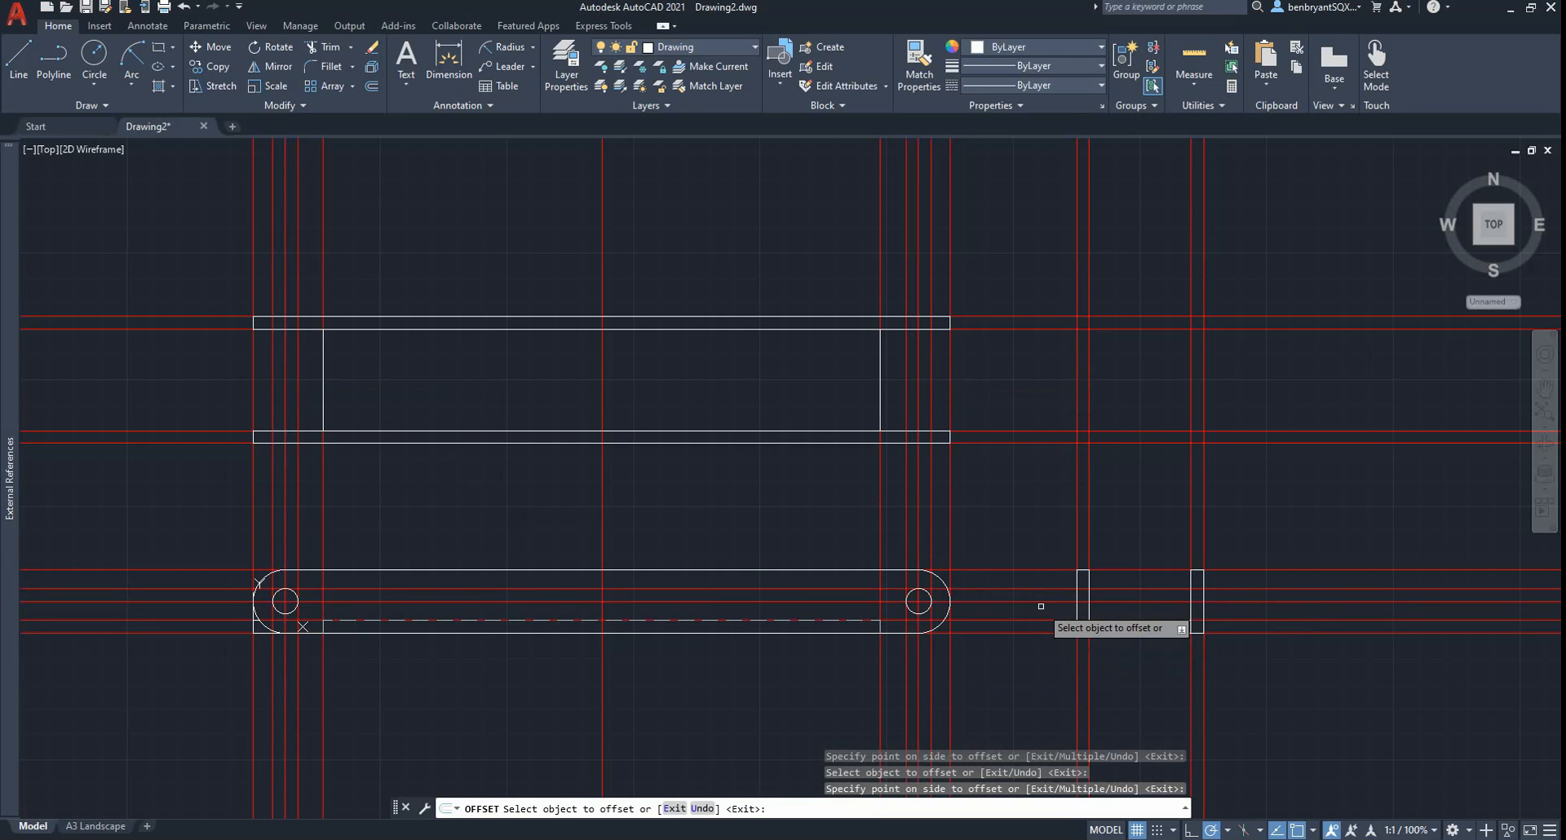
pyautogui.press('Escape')
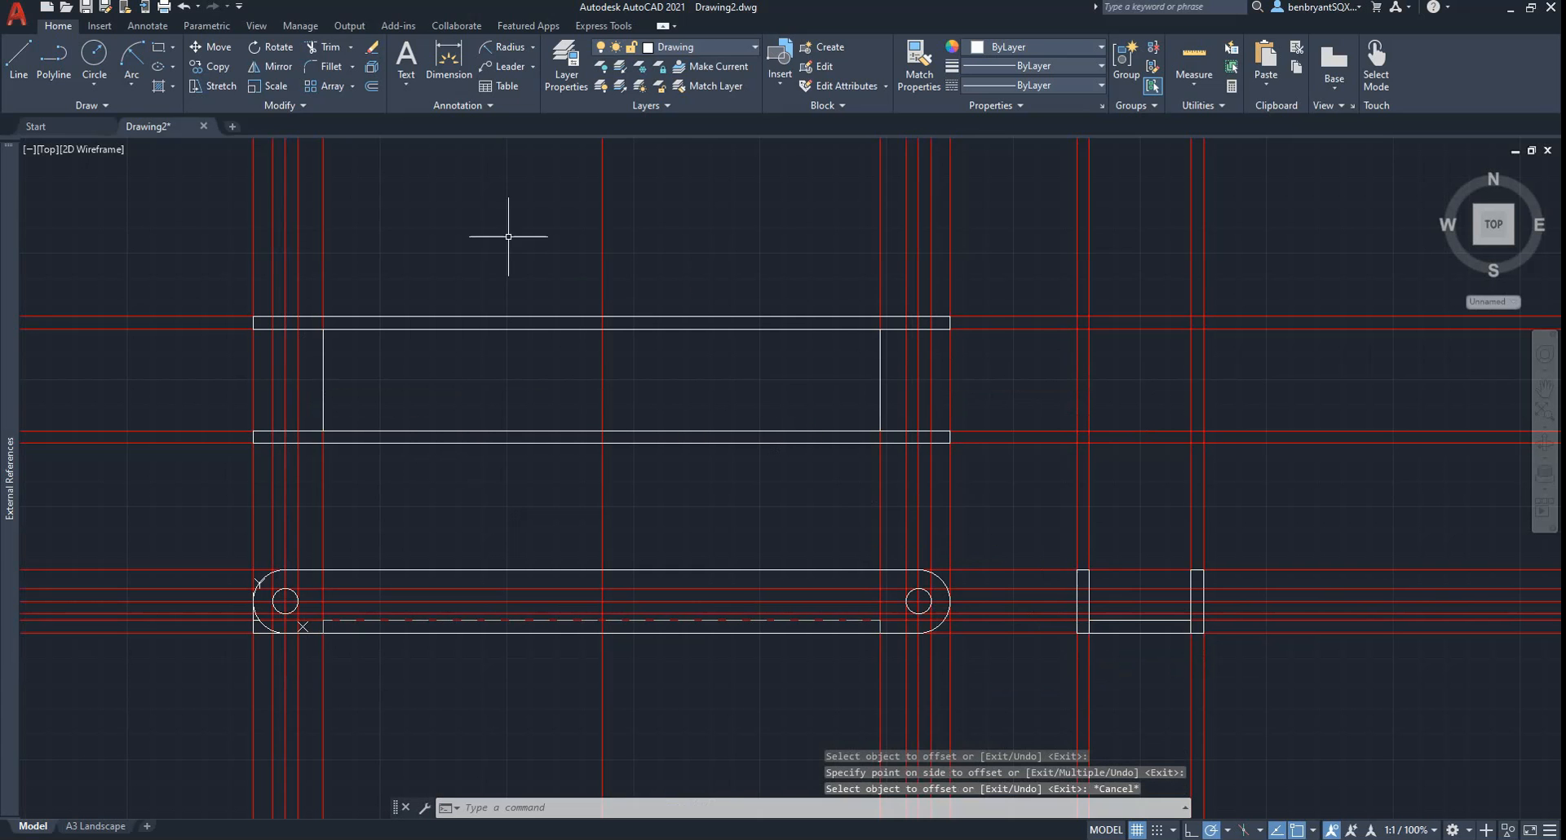
# - Make the Hidden layer current and draw the left hole's outer edge as a vertical line across the plan view
pyautogui.click(701, 53)
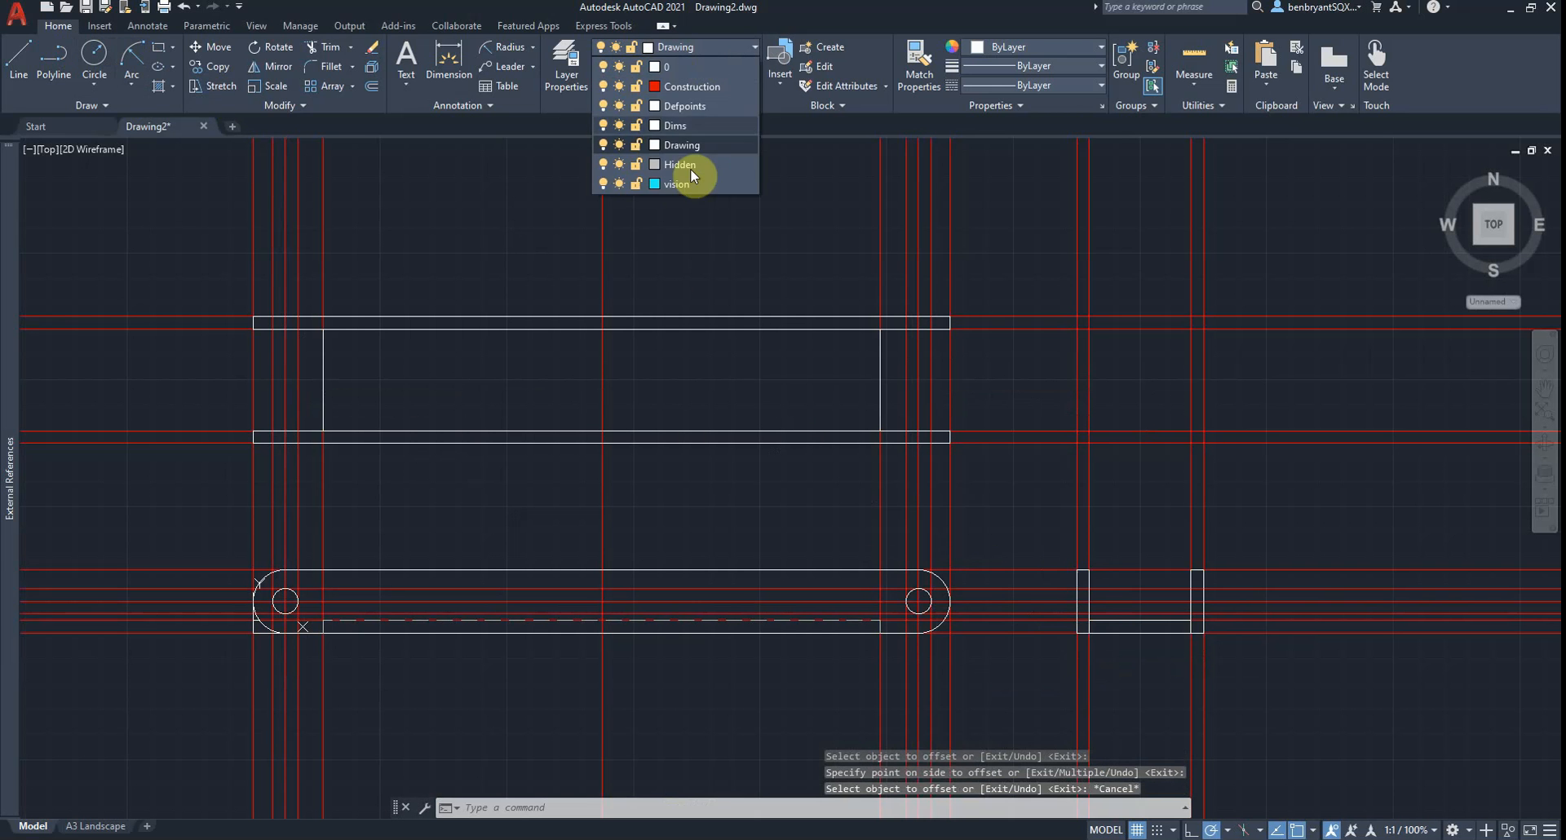
pyautogui.click(691, 169)
pyautogui.click(18, 53)
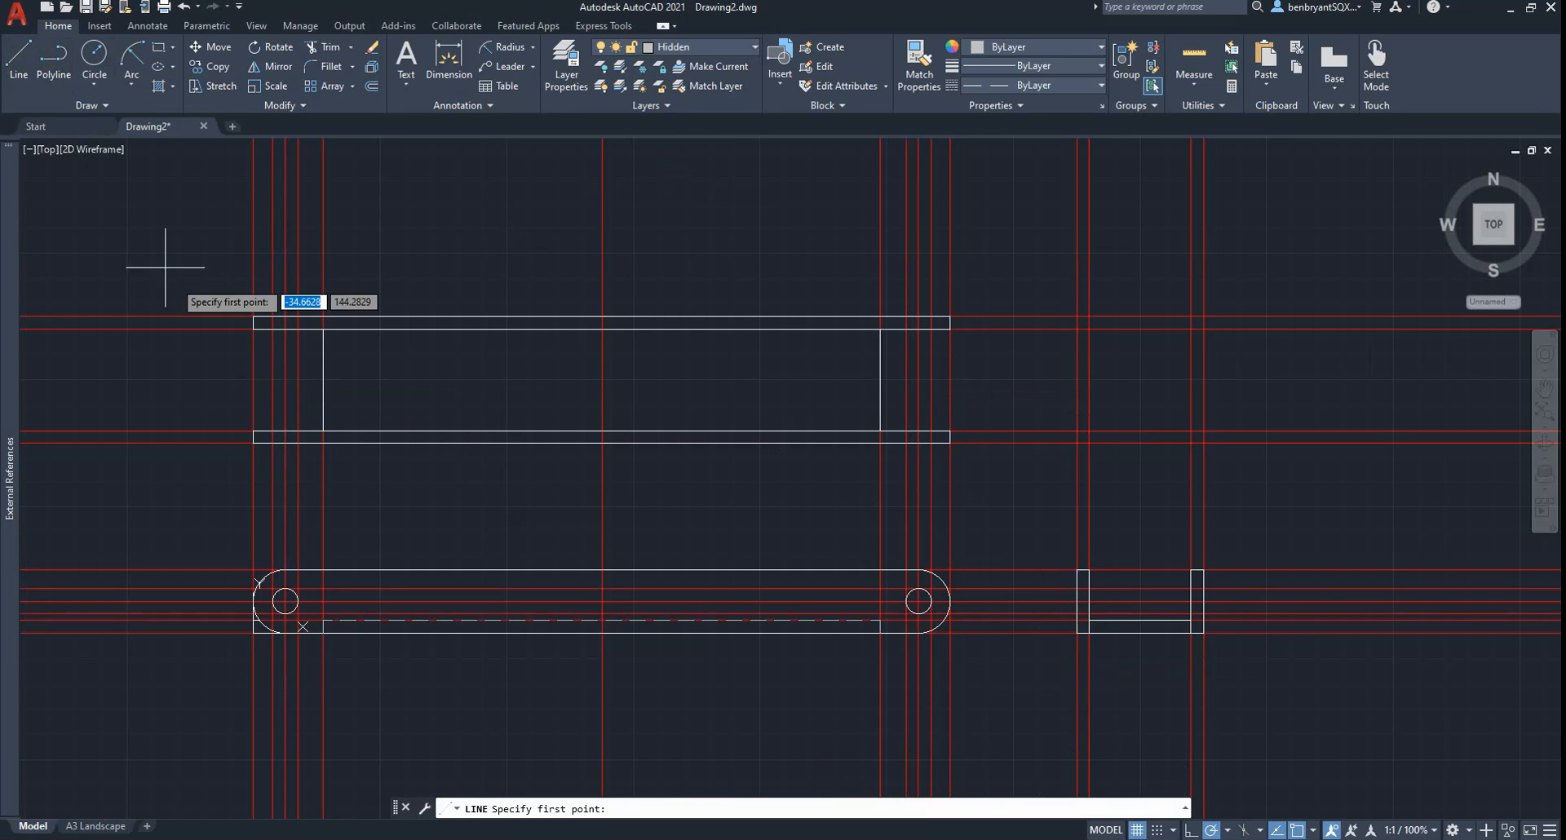
pyautogui.click(272, 430)
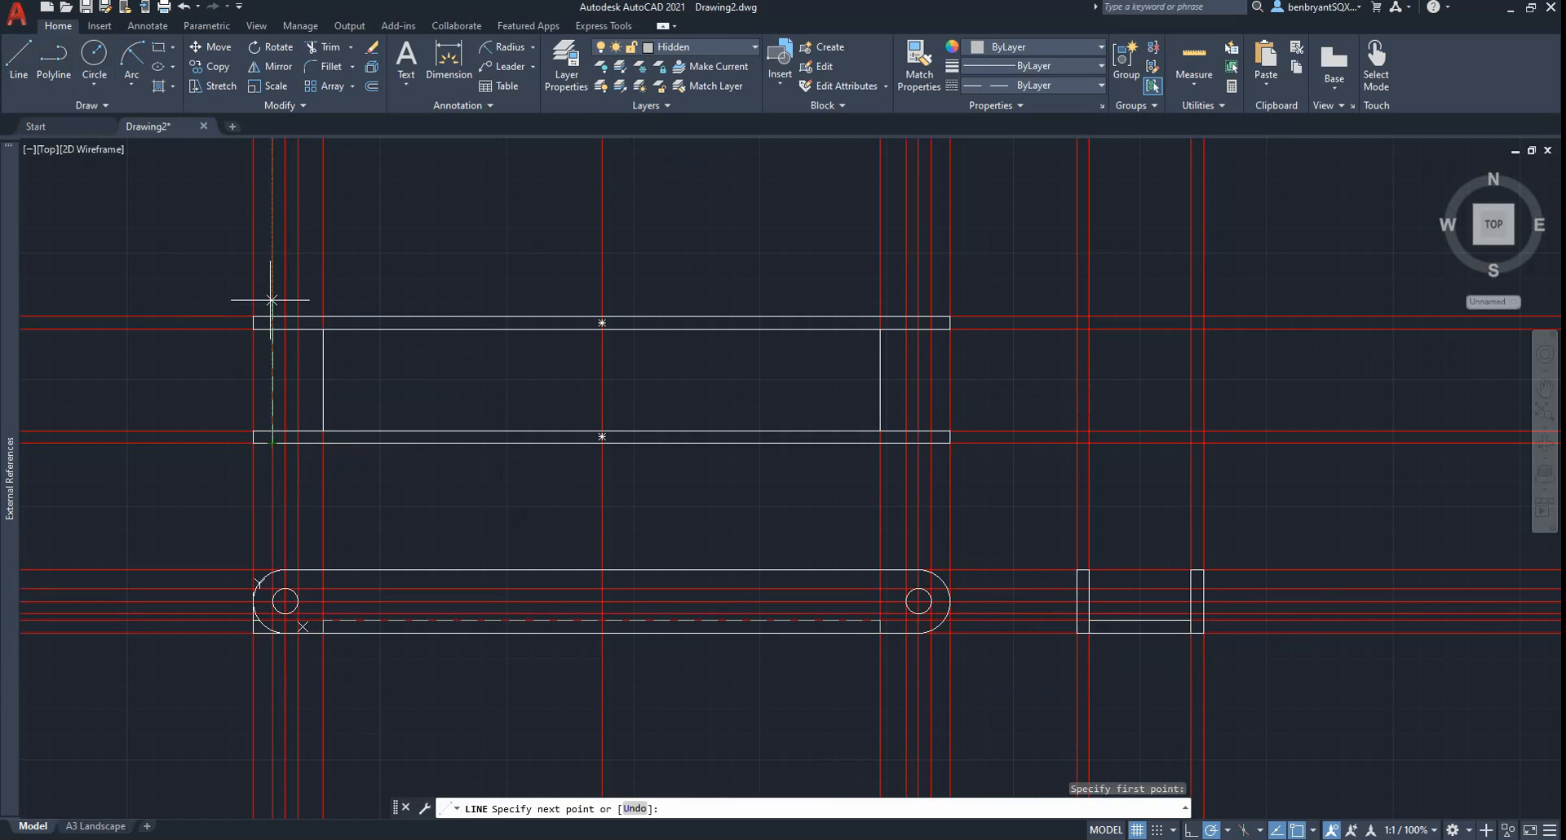
pyautogui.click(272, 329)
pyautogui.press('Return')
# - Try to draw the left hole's inner edge as a vertical hidden line across the plan view
pyautogui.click(297, 315)
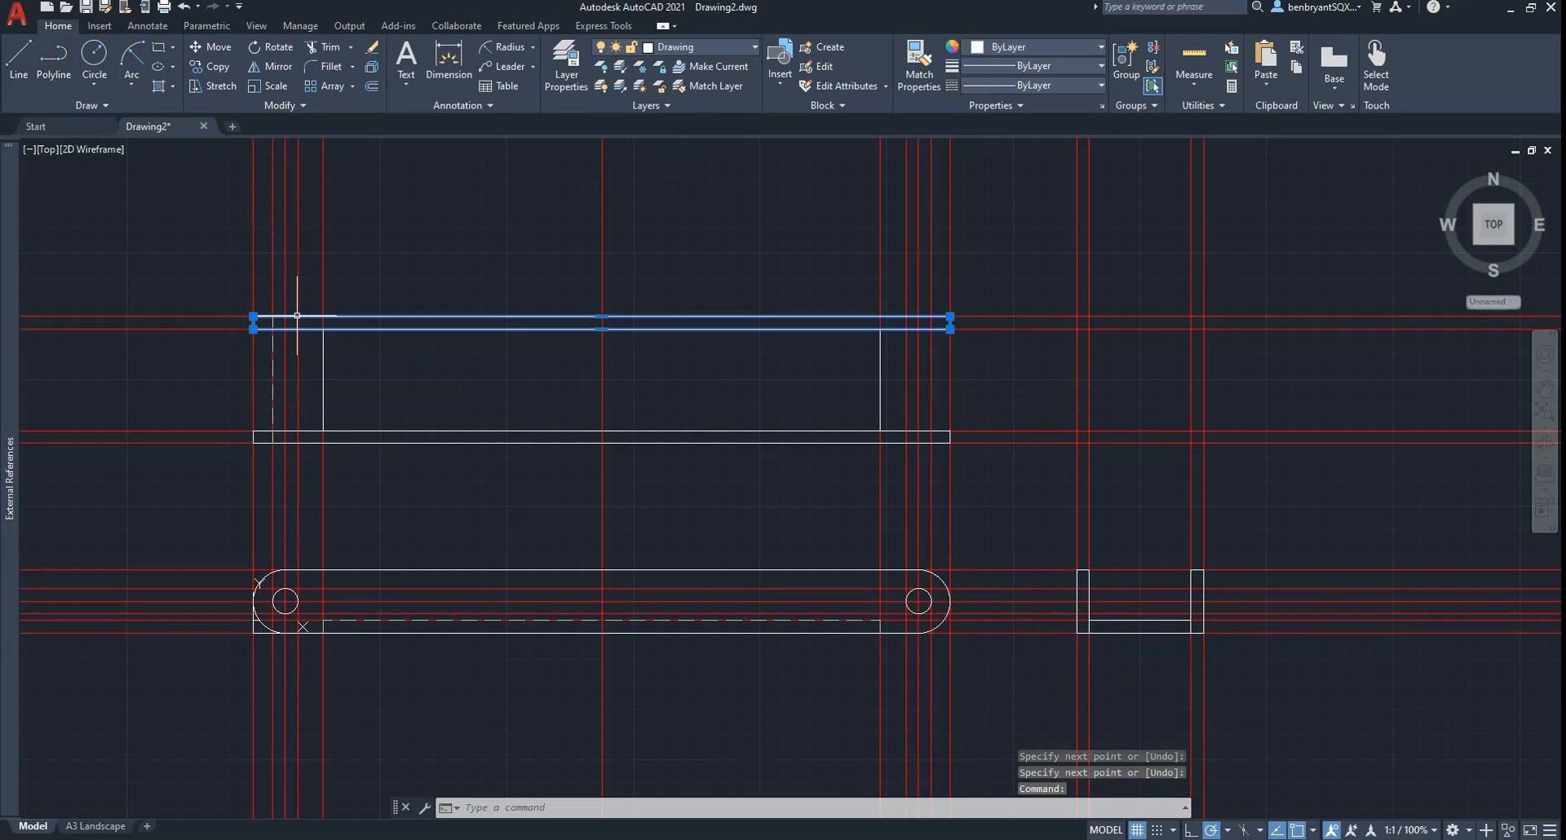
pyautogui.press('Escape')
pyautogui.press('Return')
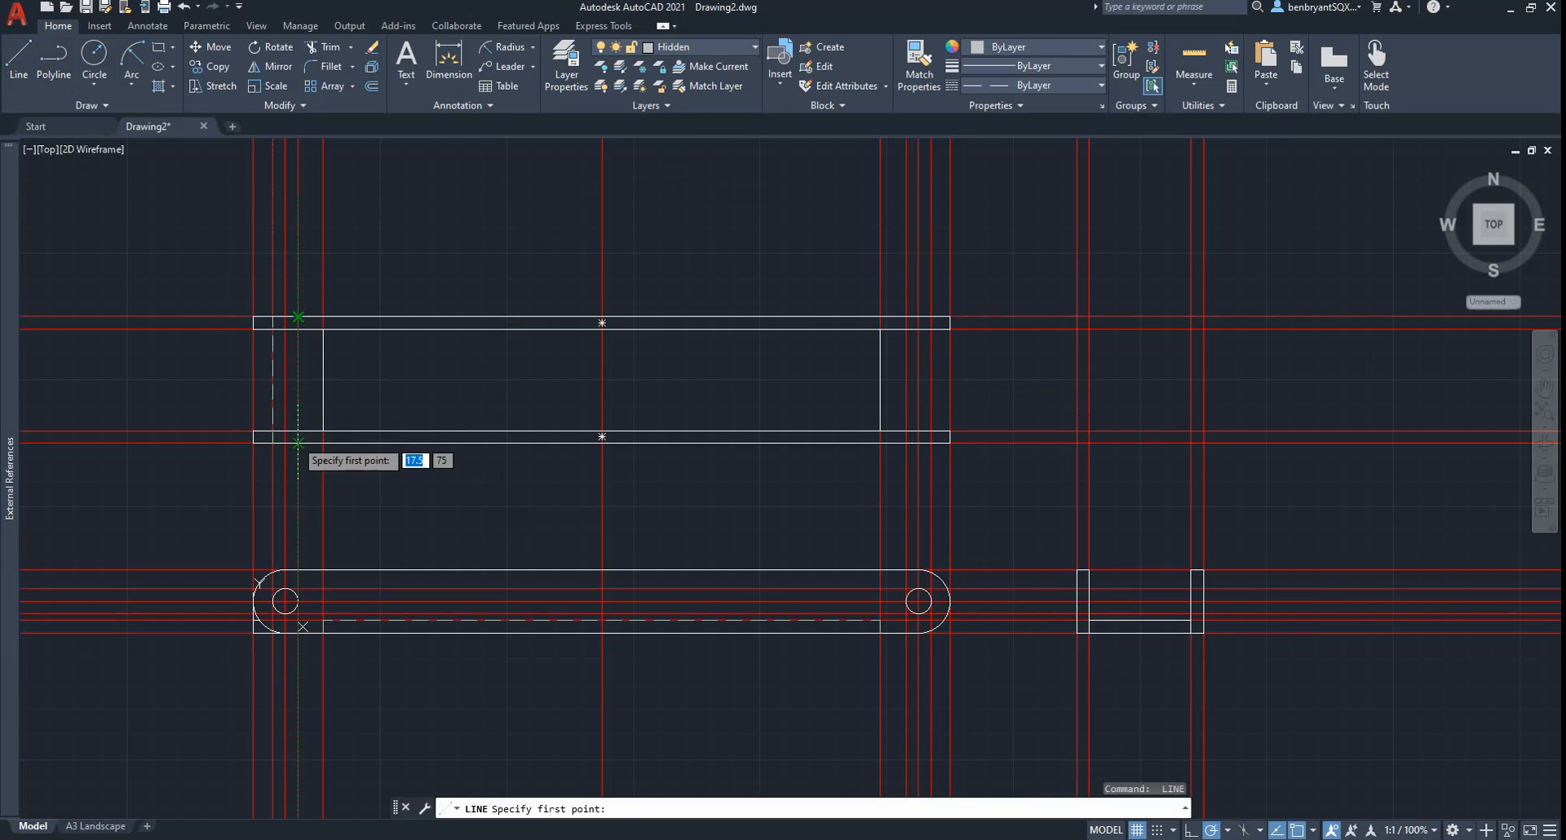
pyautogui.click(298, 441)
pyautogui.press('Return')
# - Draw vertical hidden lines for both edges of the right hole across the full depth of the plan view
pyautogui.press('Return')
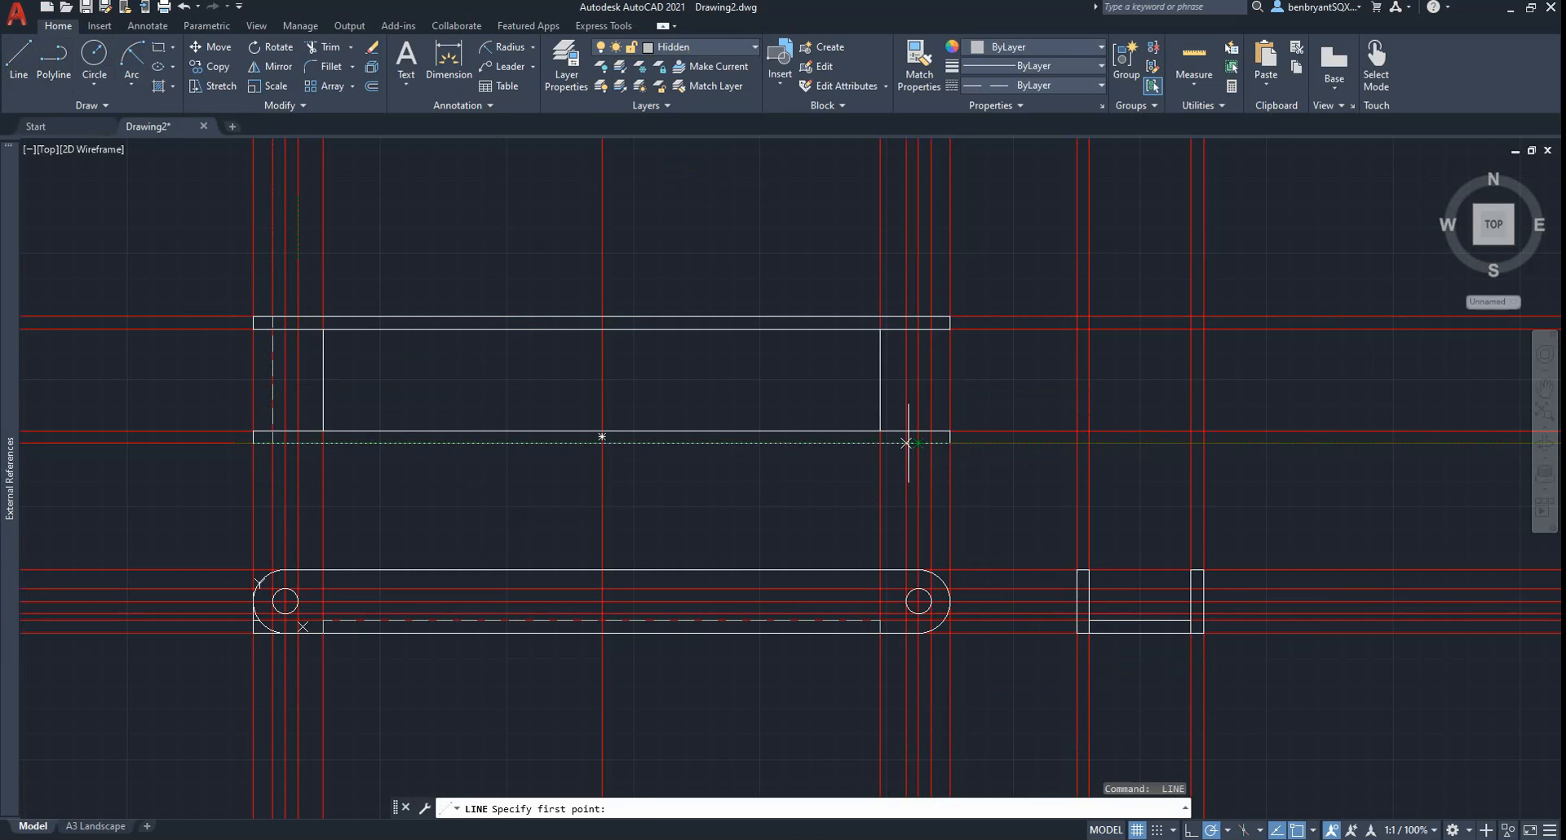
pyautogui.click(905, 443)
pyautogui.click(905, 316)
pyautogui.press('Return')
pyautogui.press('Return')
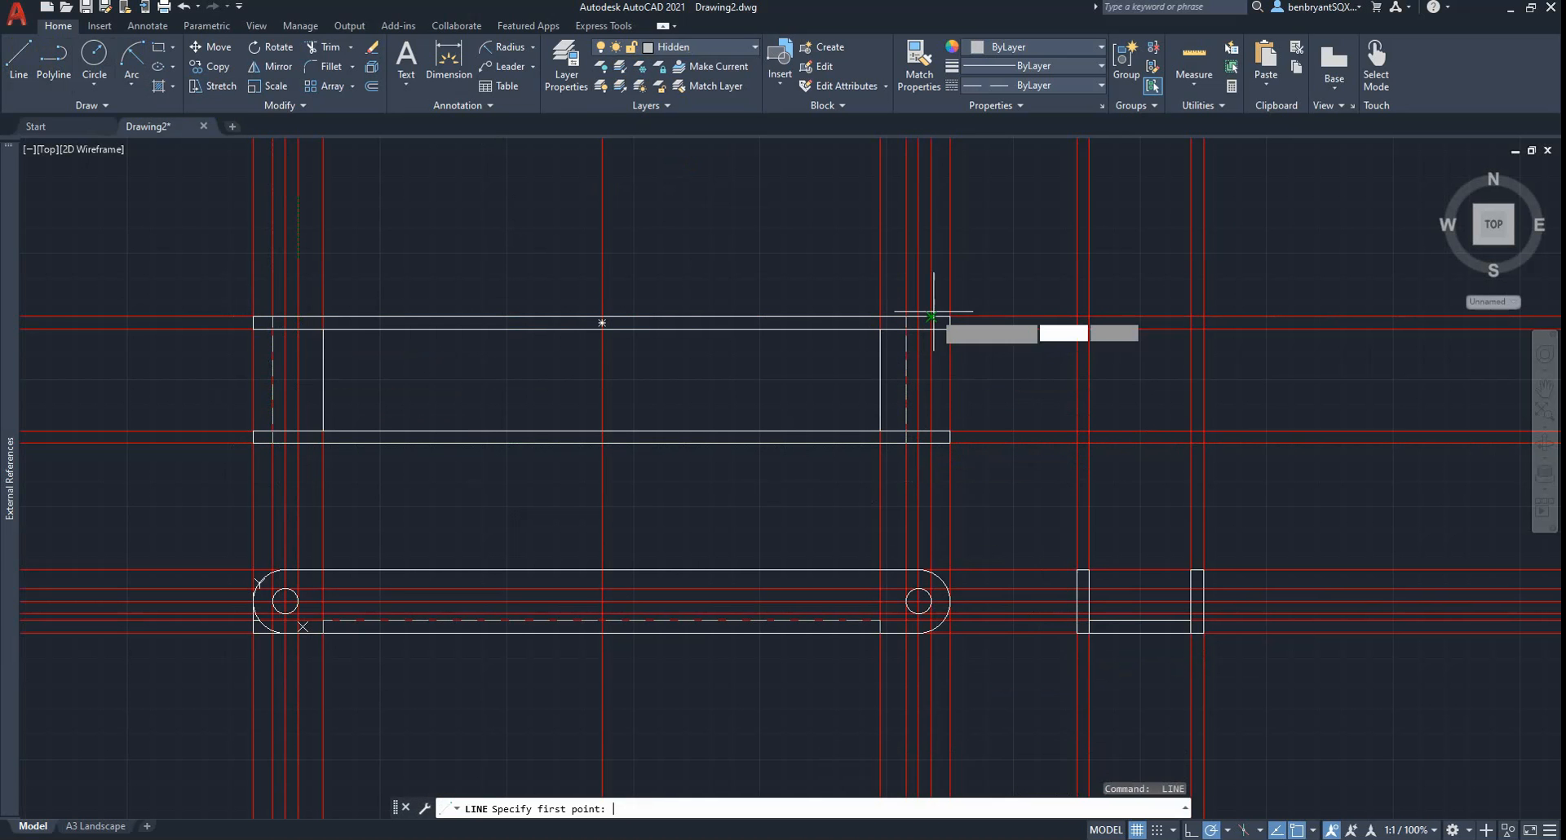
pyautogui.click(931, 317)
pyautogui.press('Escape')
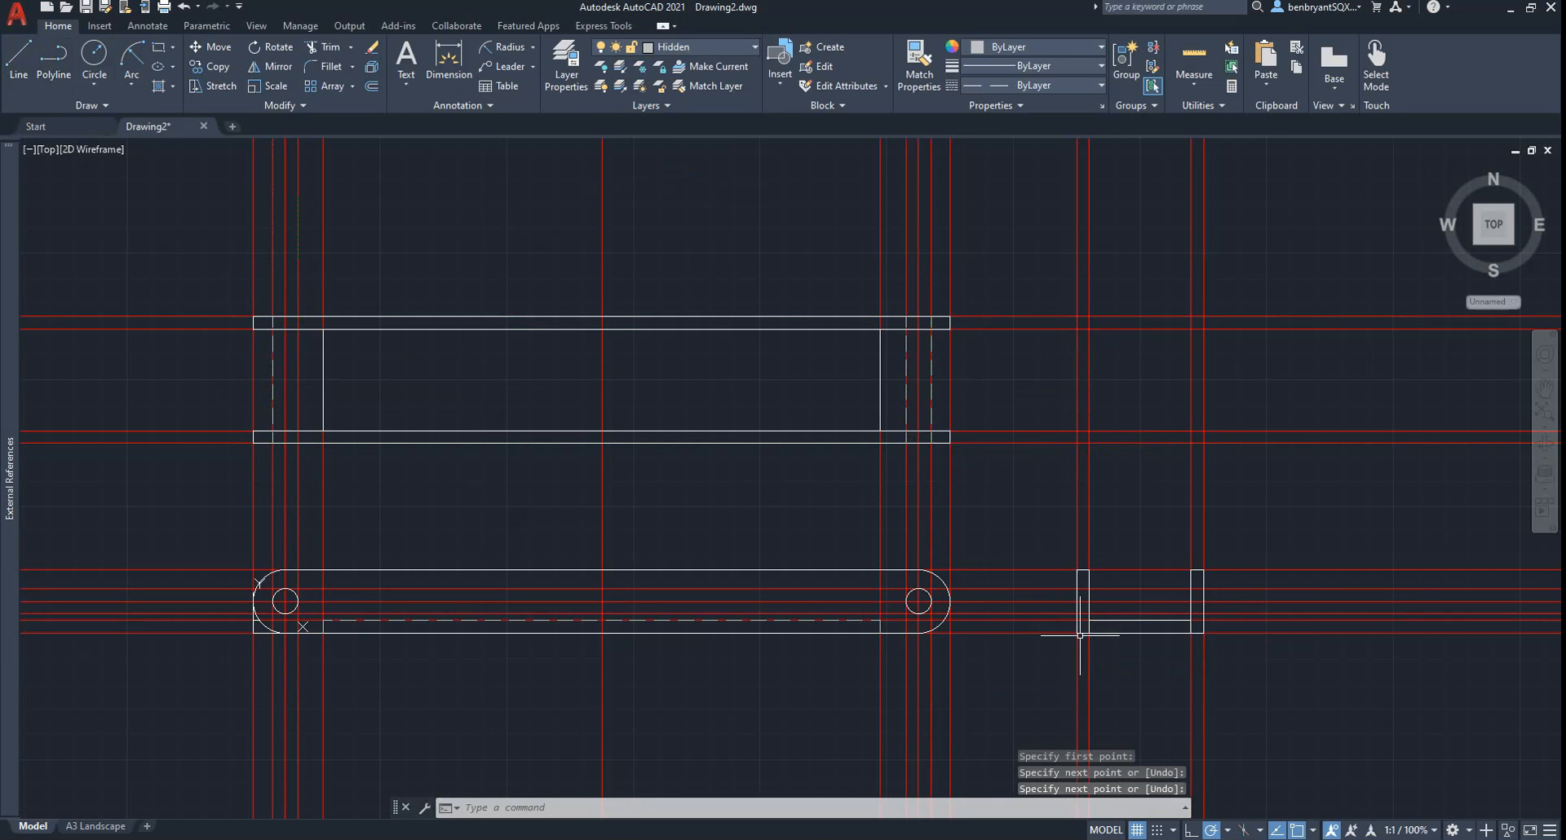
# - Draw two horizontal hidden lines across the end view for the hole's upper and lower edges
pyautogui.press('space')
pyautogui.click(1079, 589)
pyautogui.click(1199, 588)
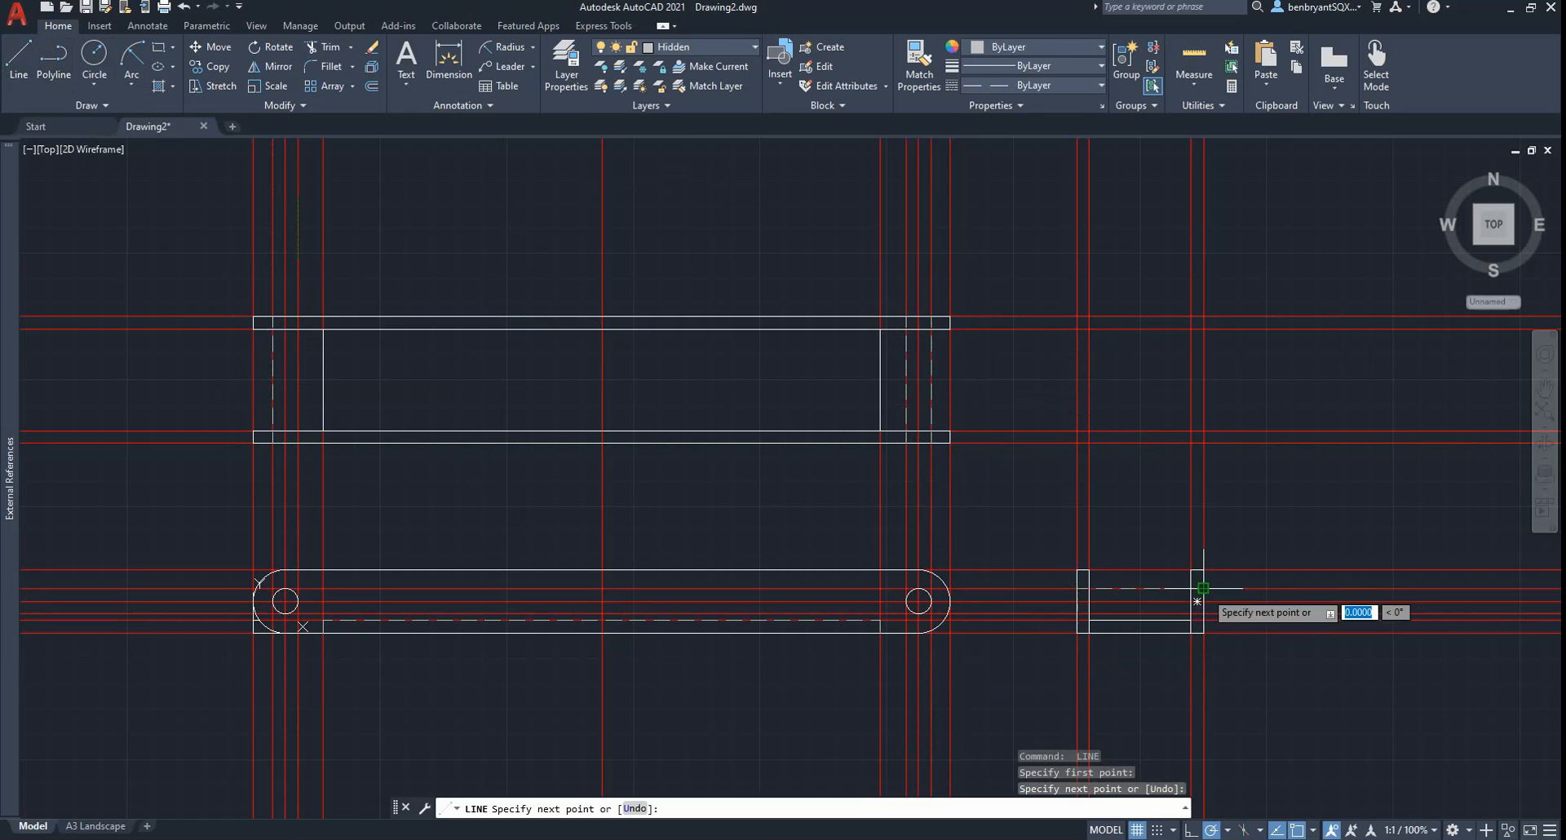
pyautogui.press('Escape')
pyautogui.press('space')
pyautogui.click(1077, 613)
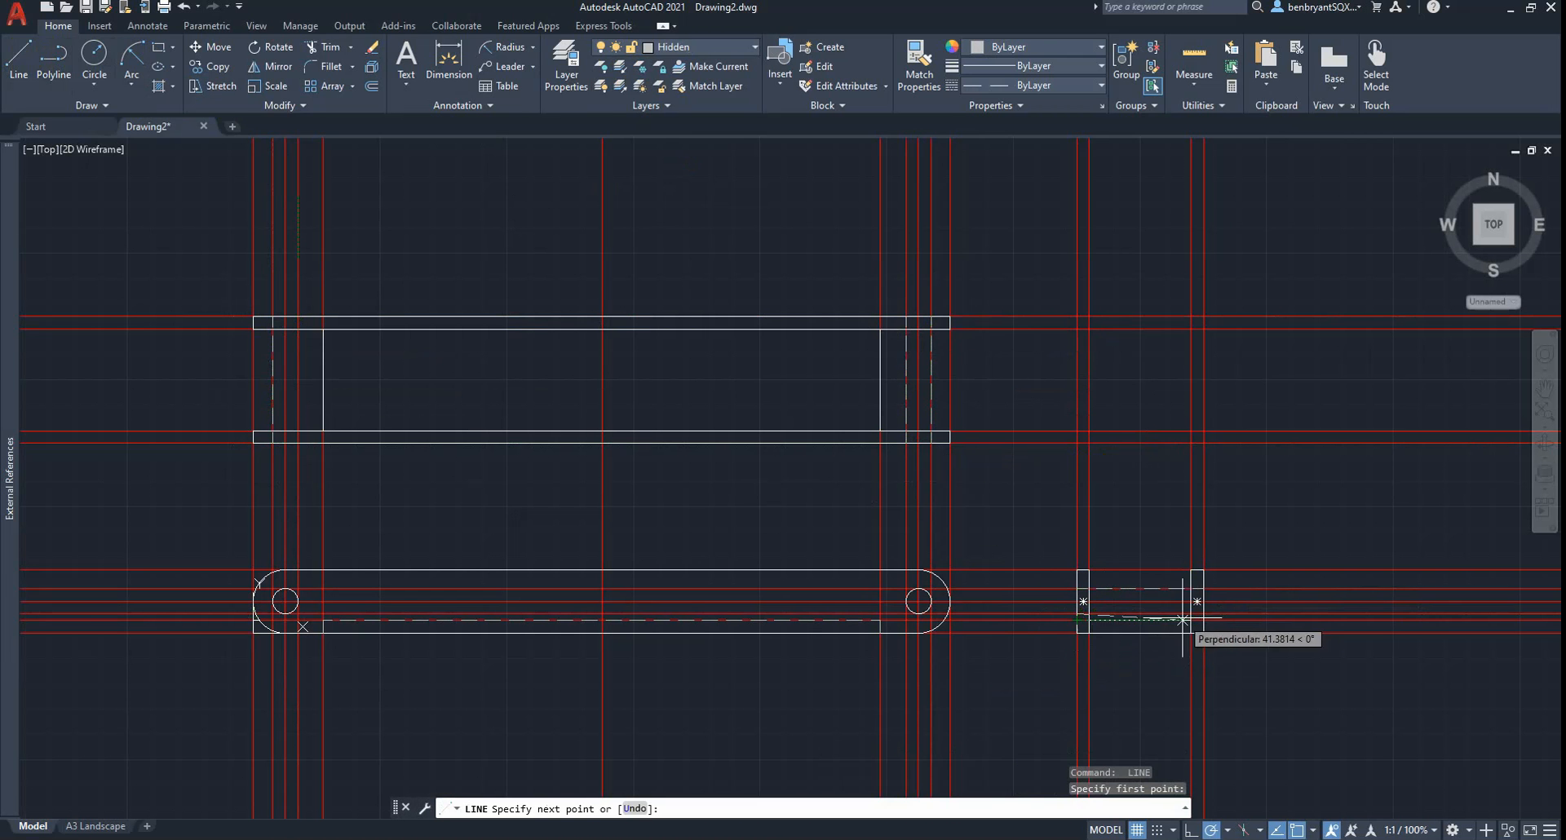
pyautogui.click(1202, 614)
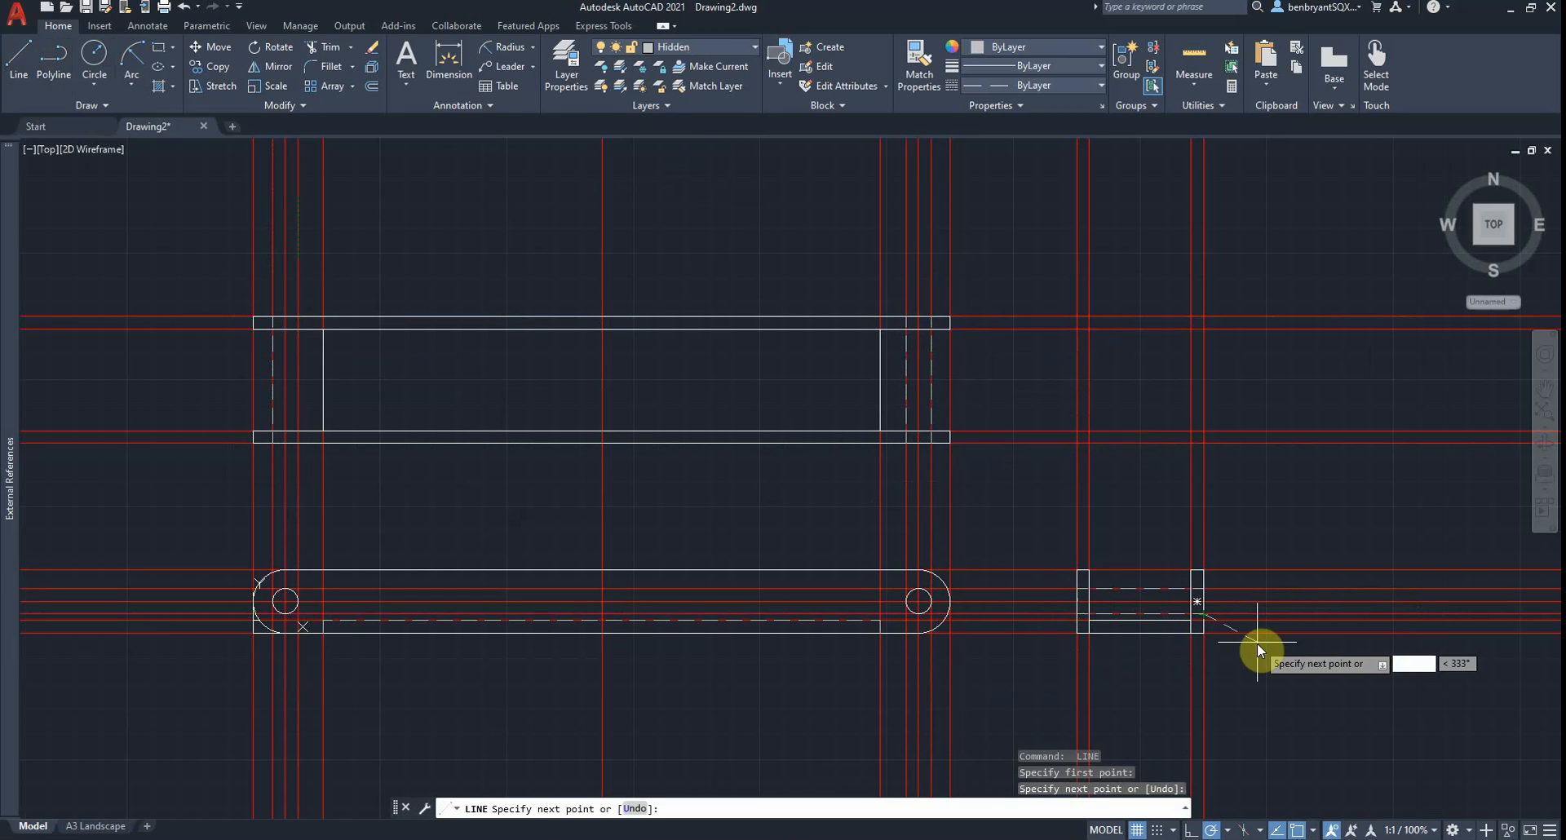
pyautogui.press('Escape')
# - Turn off the Construction layer
pyautogui.click(713, 45)
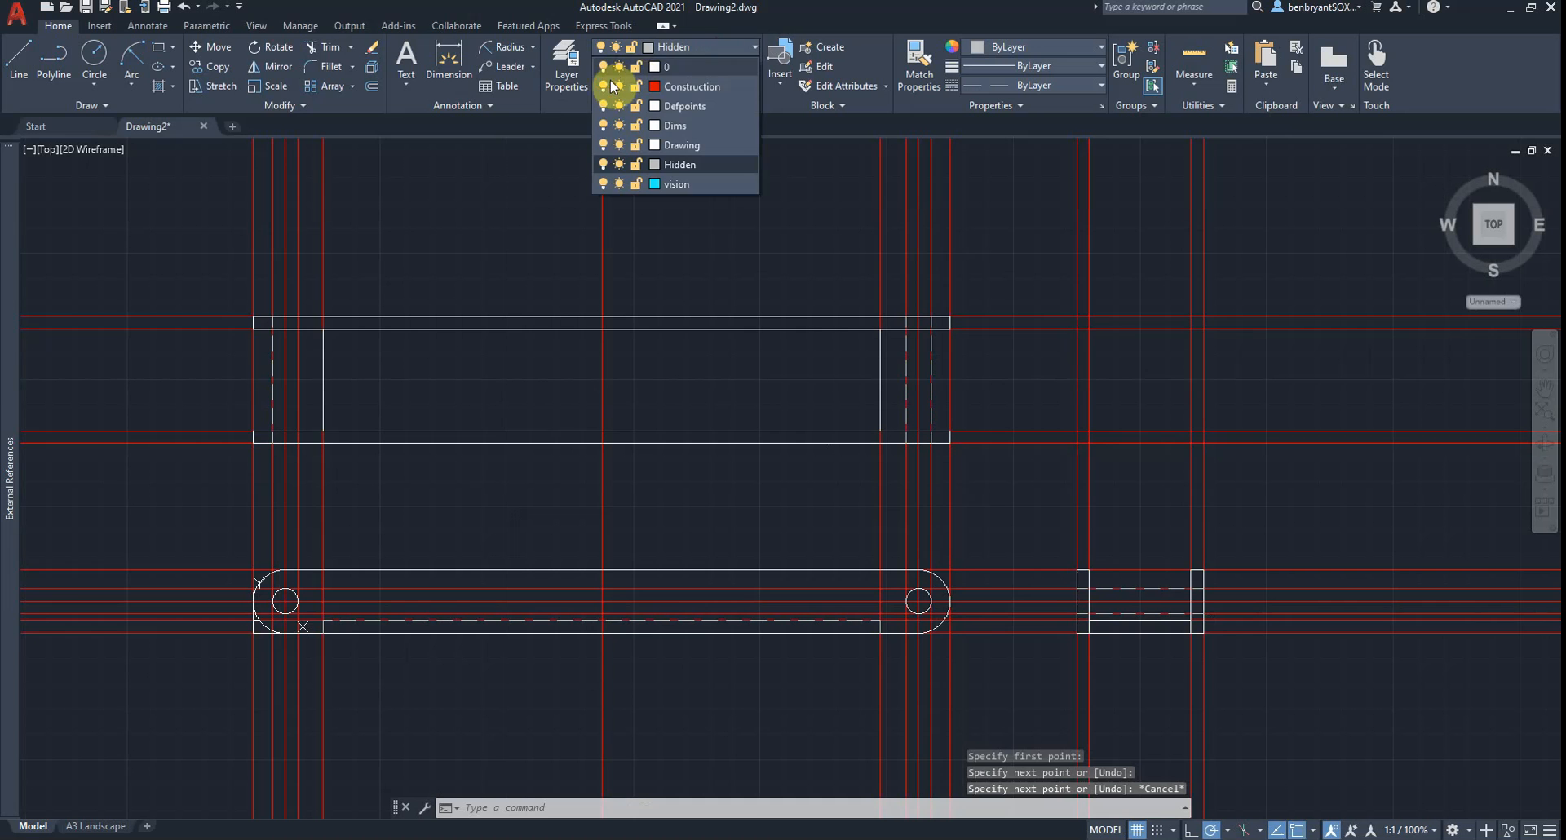
pyautogui.click(604, 86)
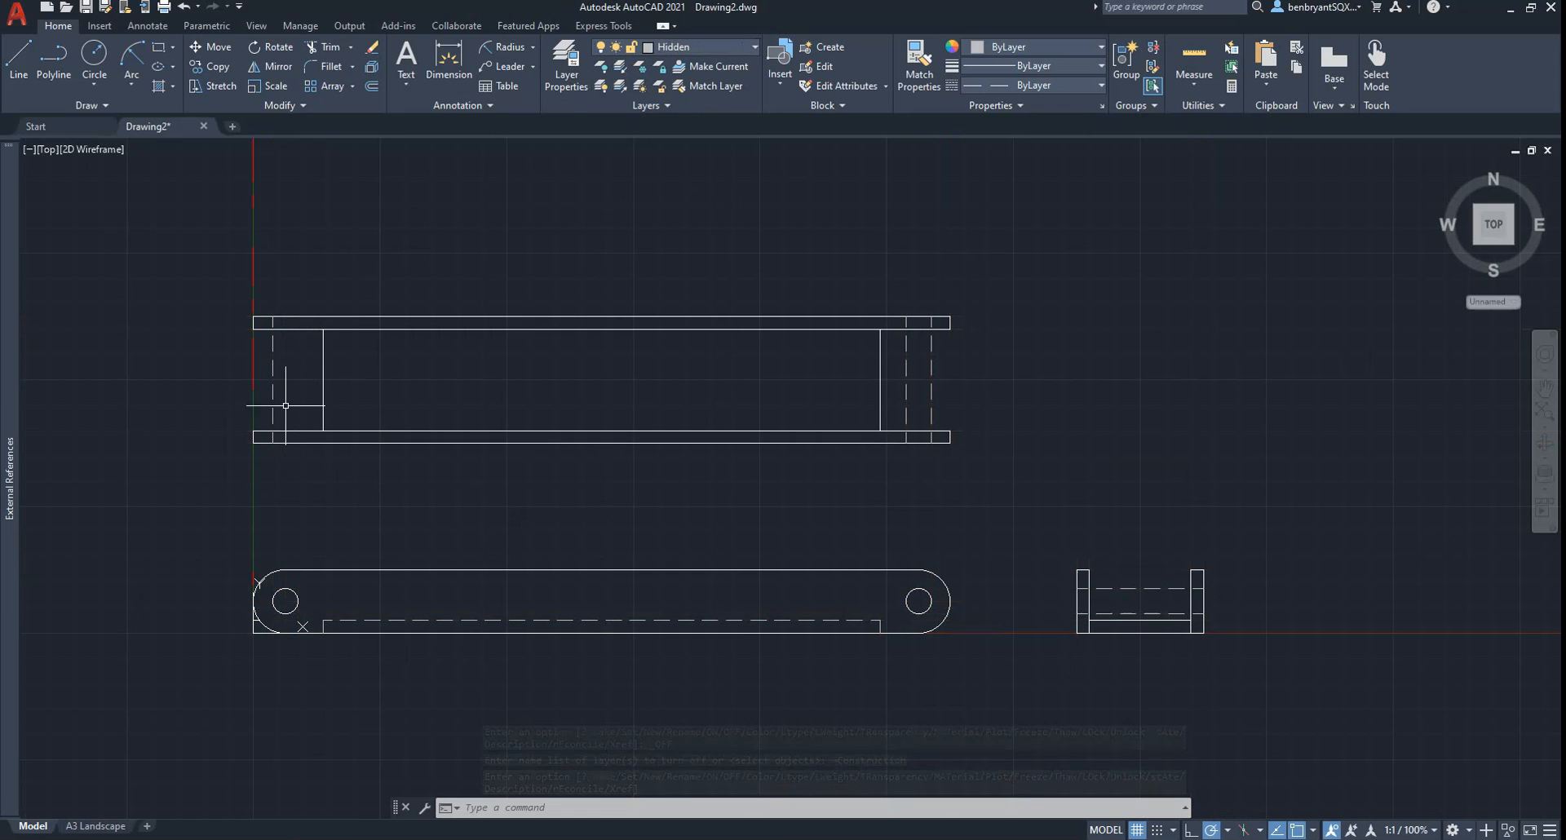
pyautogui.press('Return')
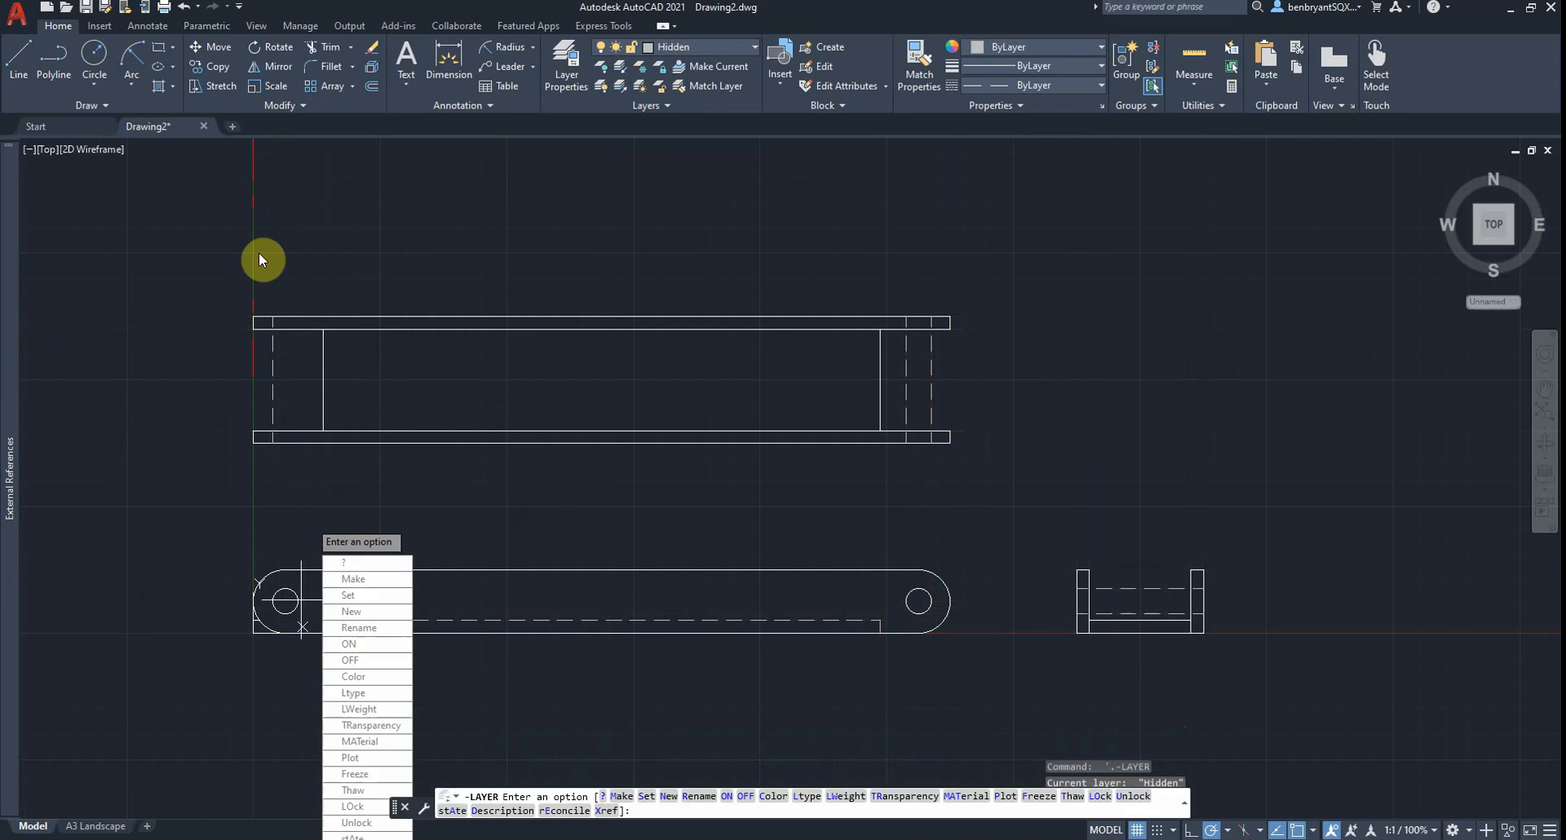
pyautogui.press('Escape')
# - Draw the left hole's missing inner edge as a vertical hidden line between the plan view's outer flange edges
pyautogui.click(30, 65)
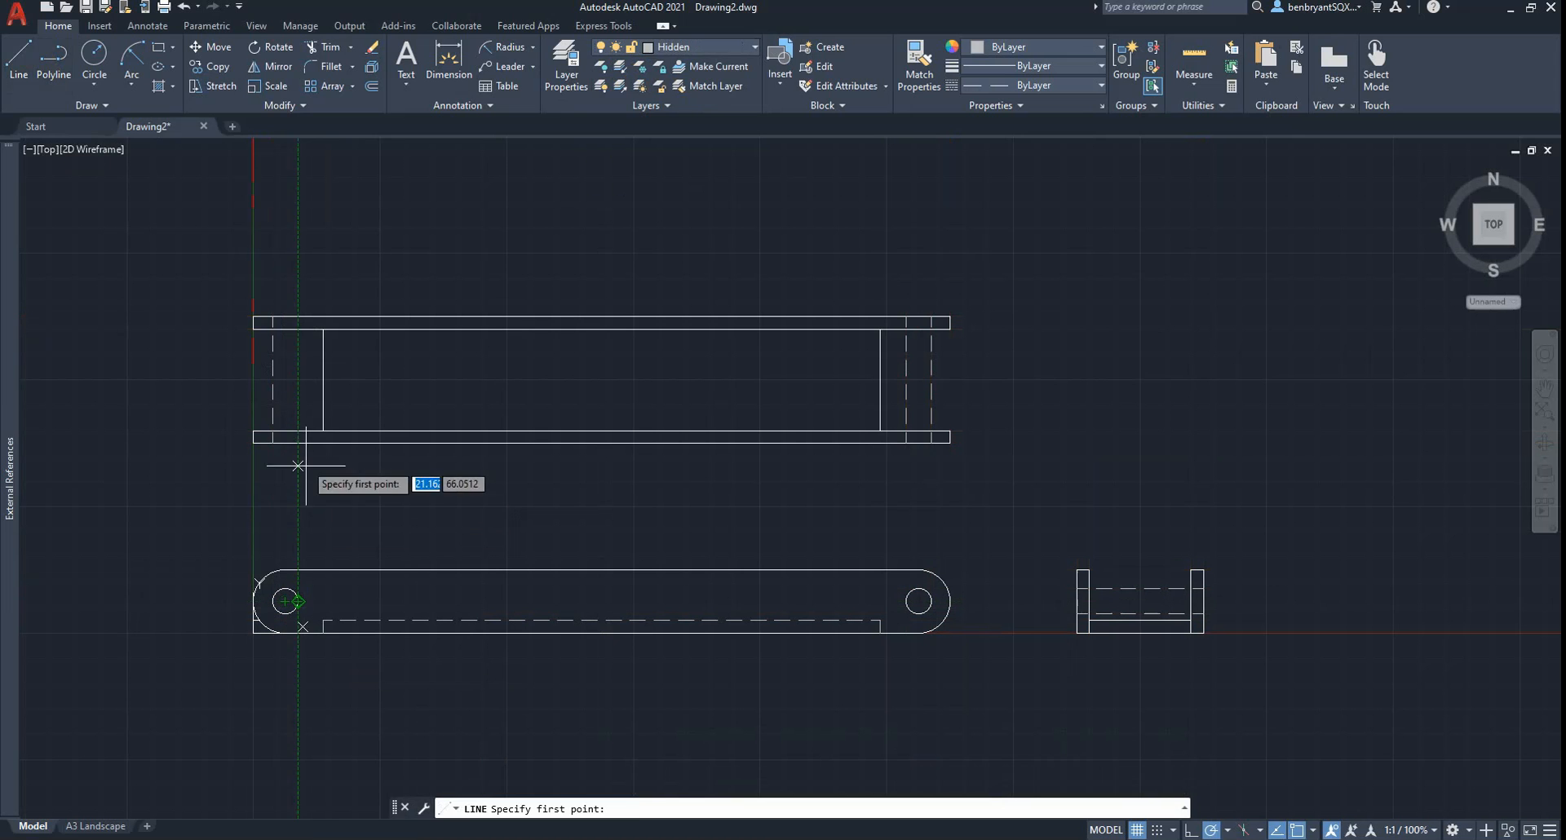
pyautogui.click(300, 438)
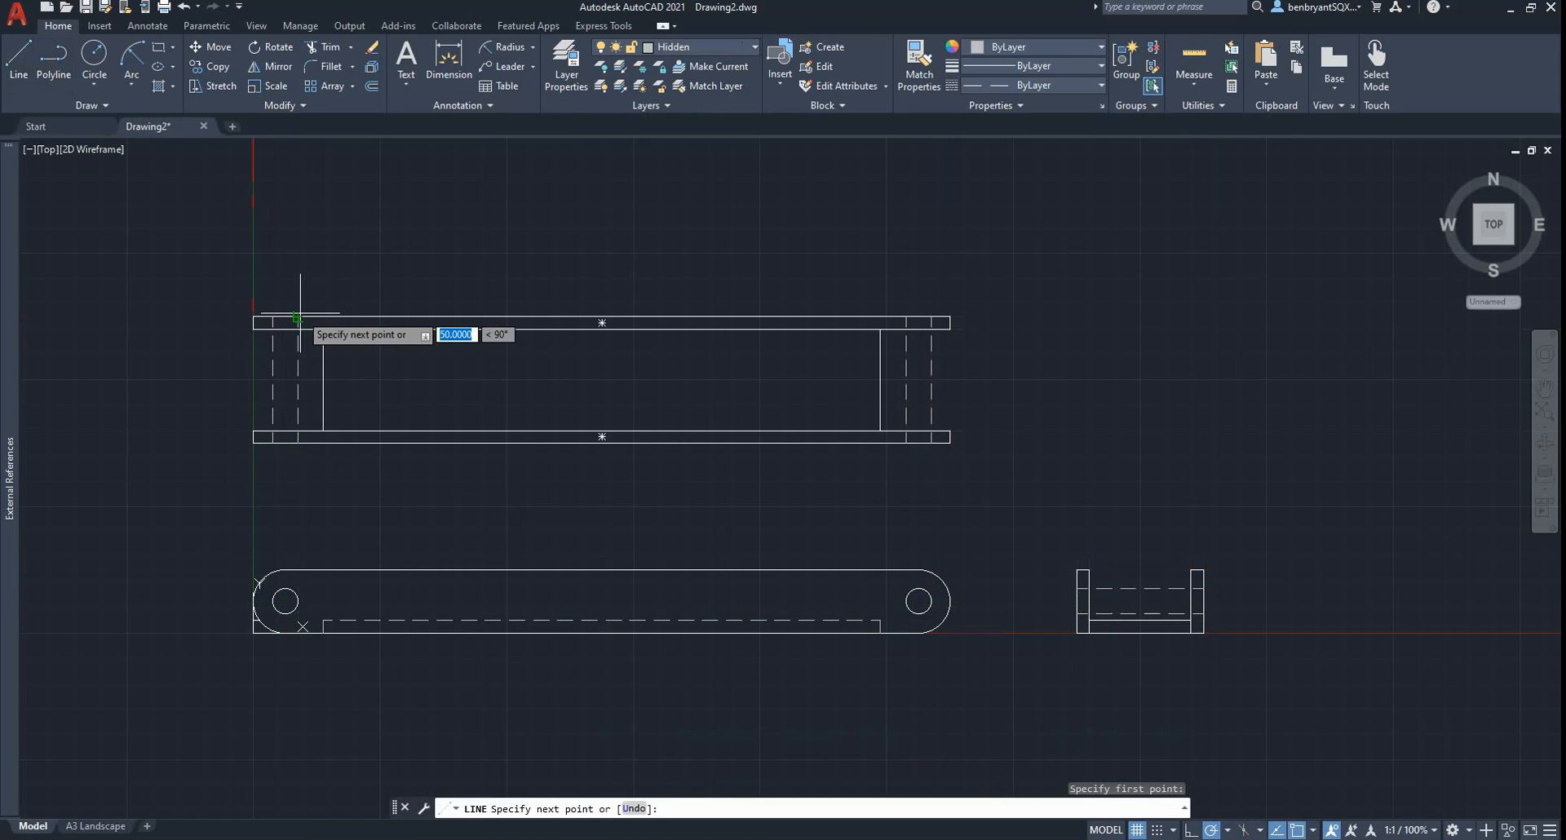
pyautogui.press('Escape')
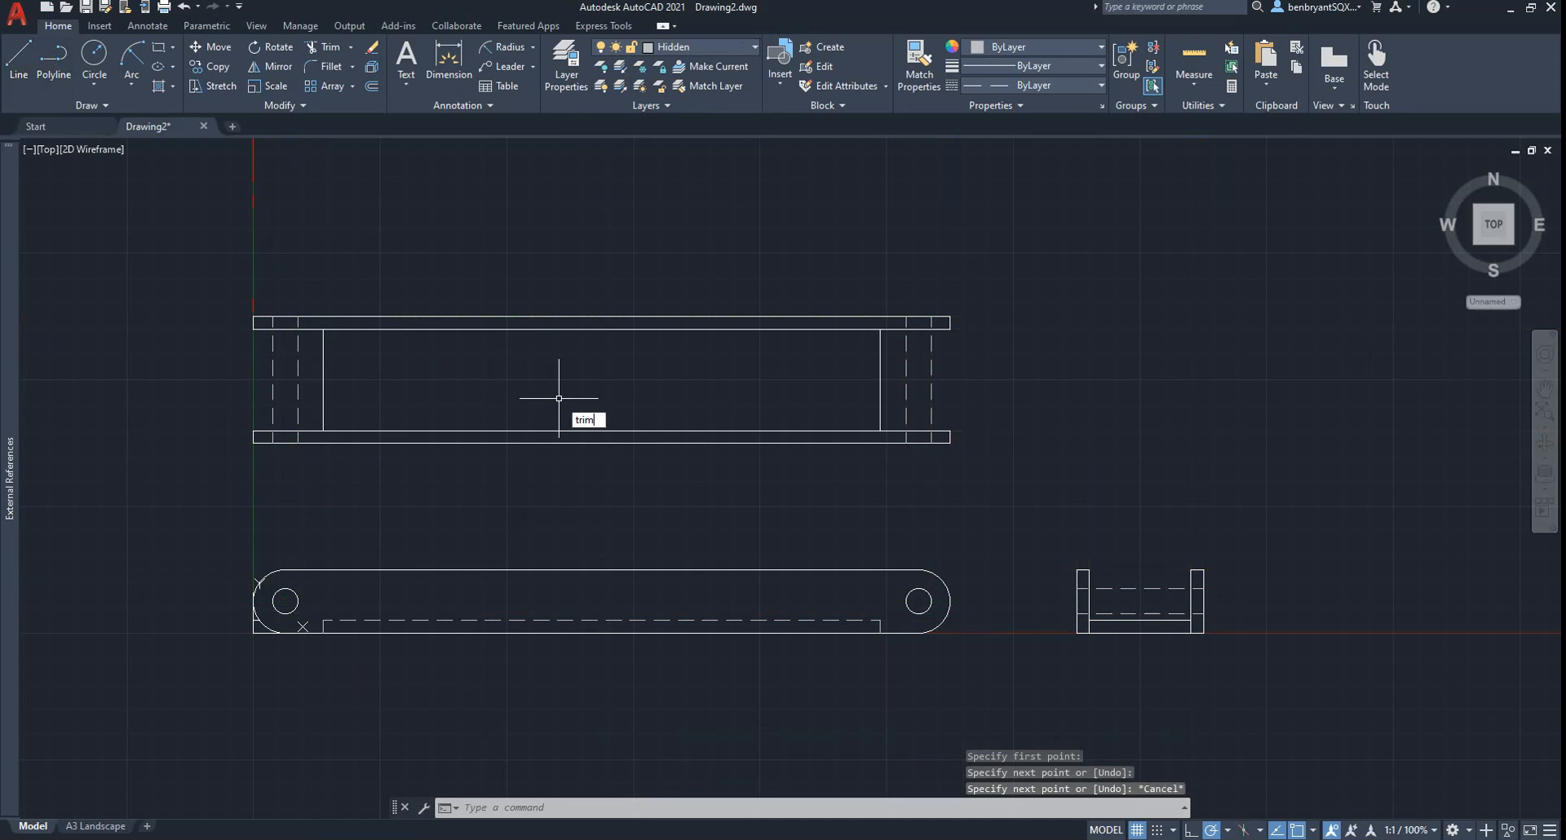
# - Trim the hidden hole lines between the flanges in the plan and end views, keeping only the parts inside the flanges
pyautogui.press('Return')
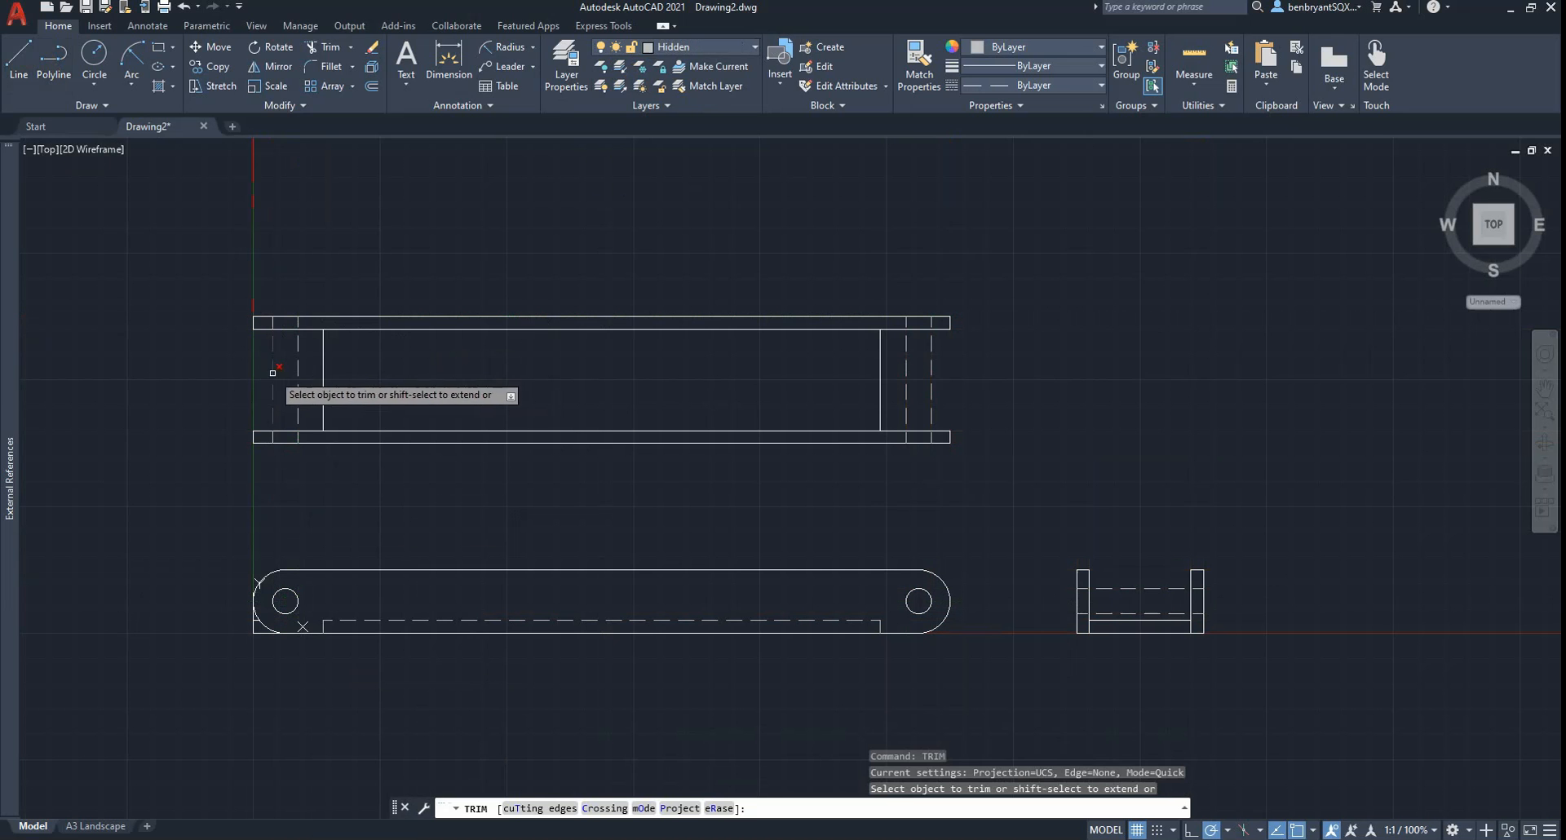
pyautogui.click(272, 373)
pyautogui.click(298, 367)
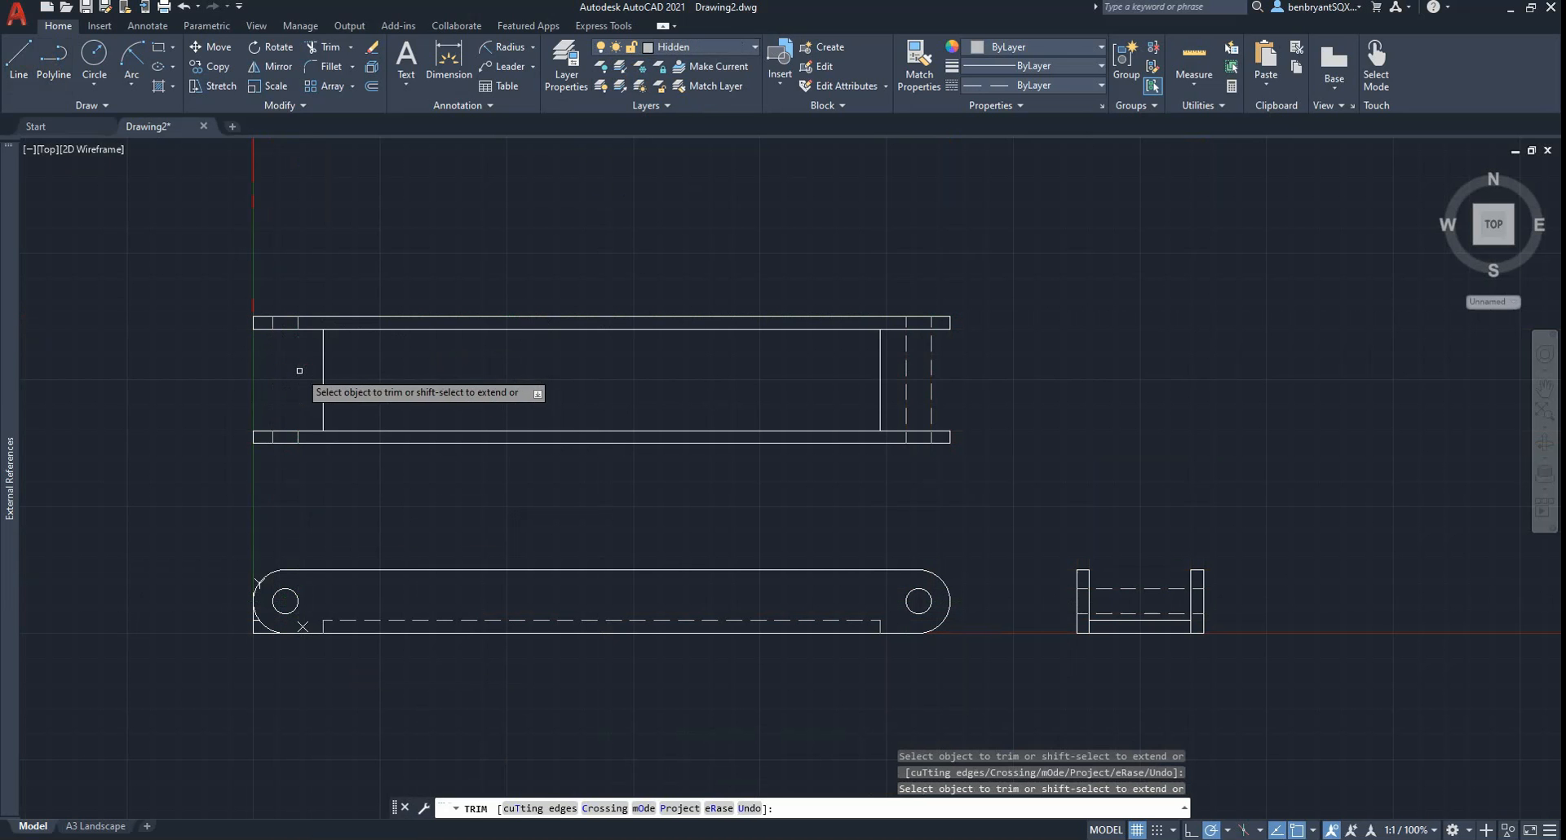
pyautogui.click(933, 381)
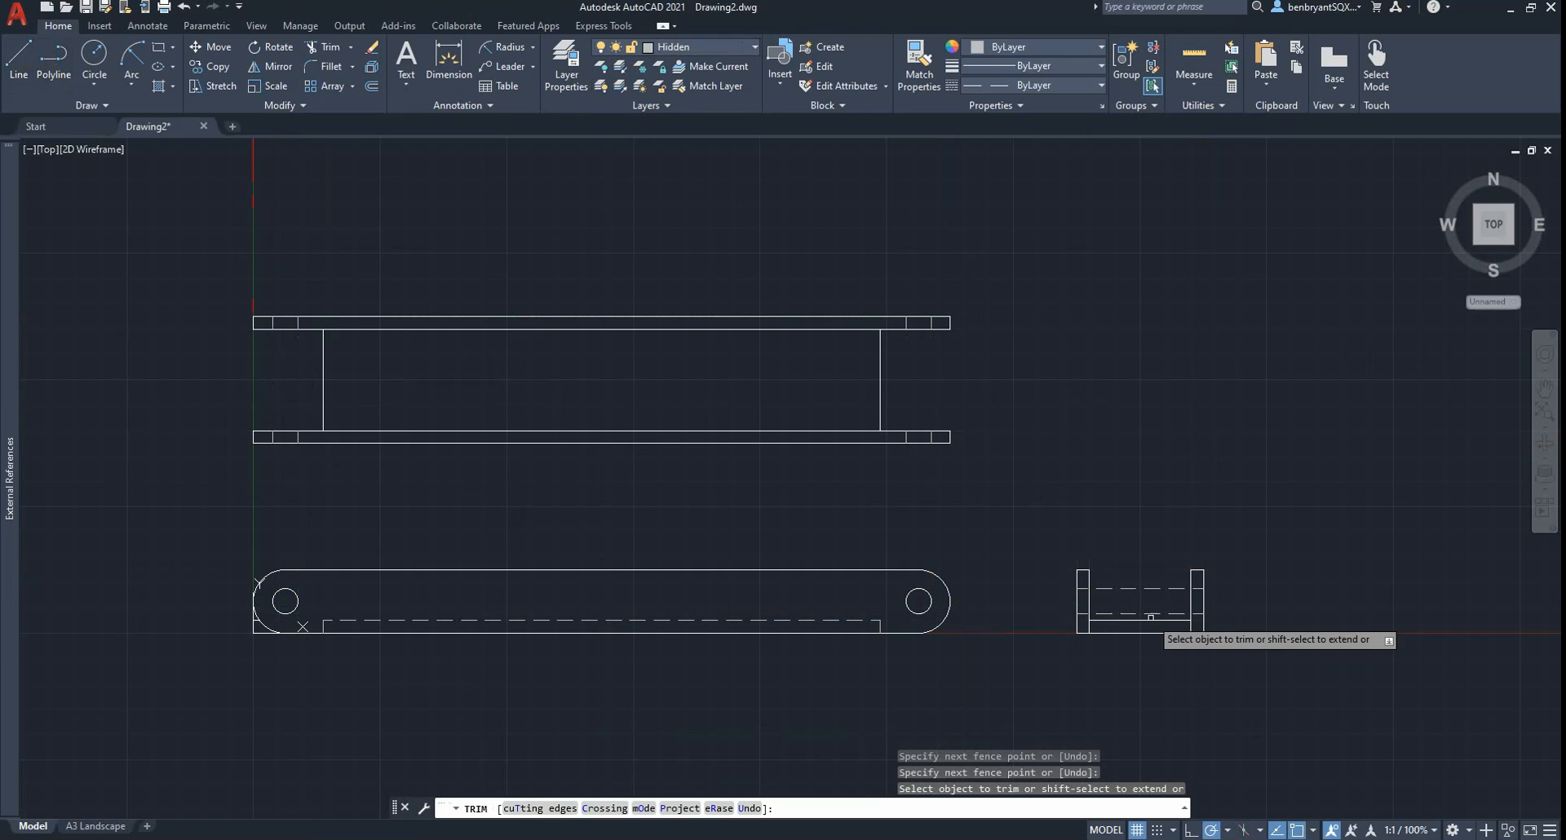
pyautogui.click(1147, 589)
pyautogui.click(1147, 613)
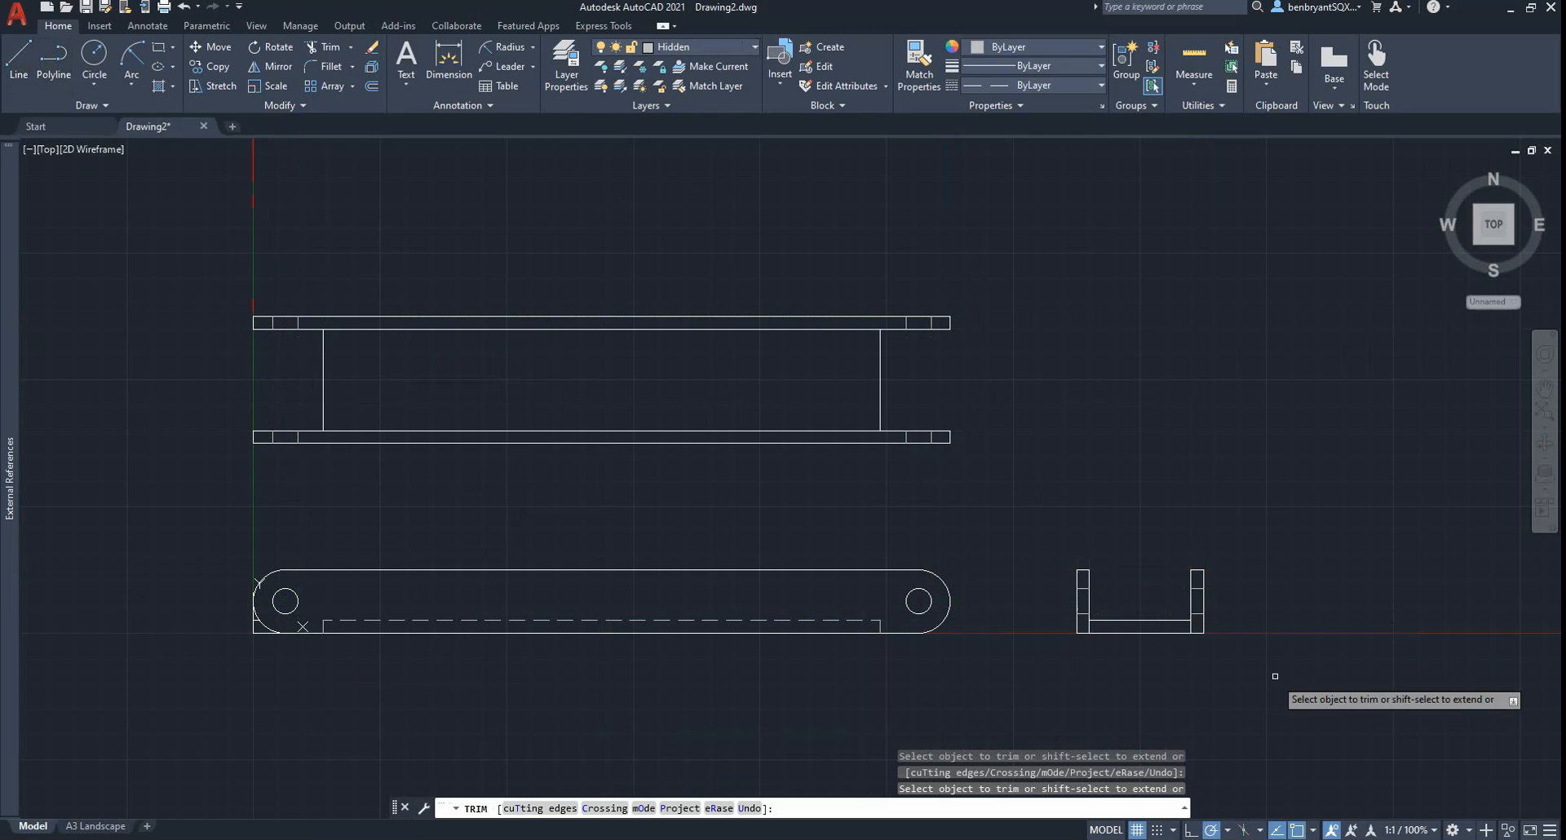
pyautogui.press('Escape')
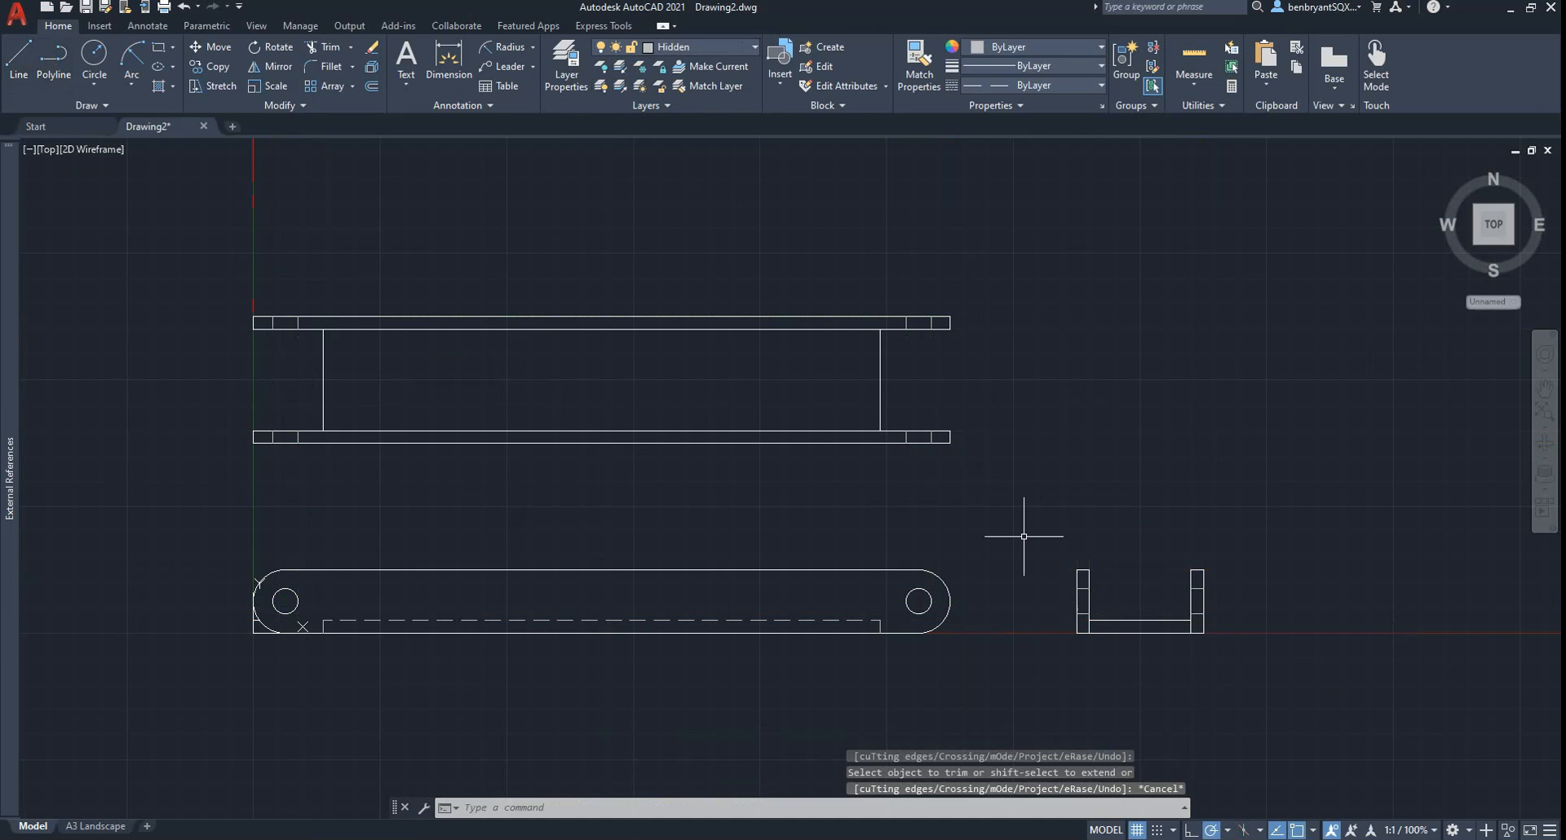
# - Set the linetype scale factor to 0.5
pyautogui.write('ltscale')
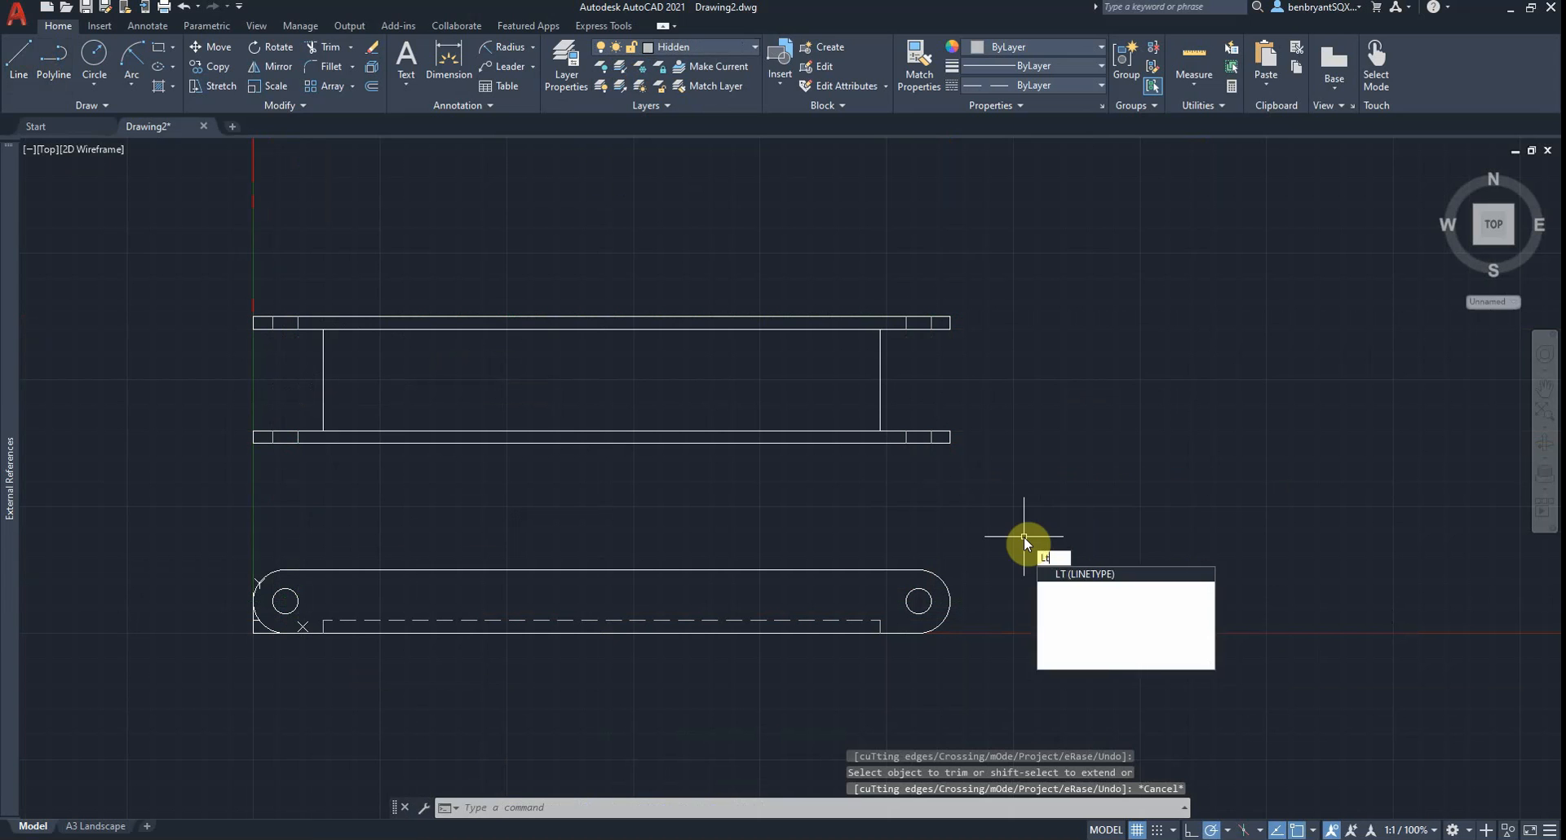
pyautogui.press('Return')
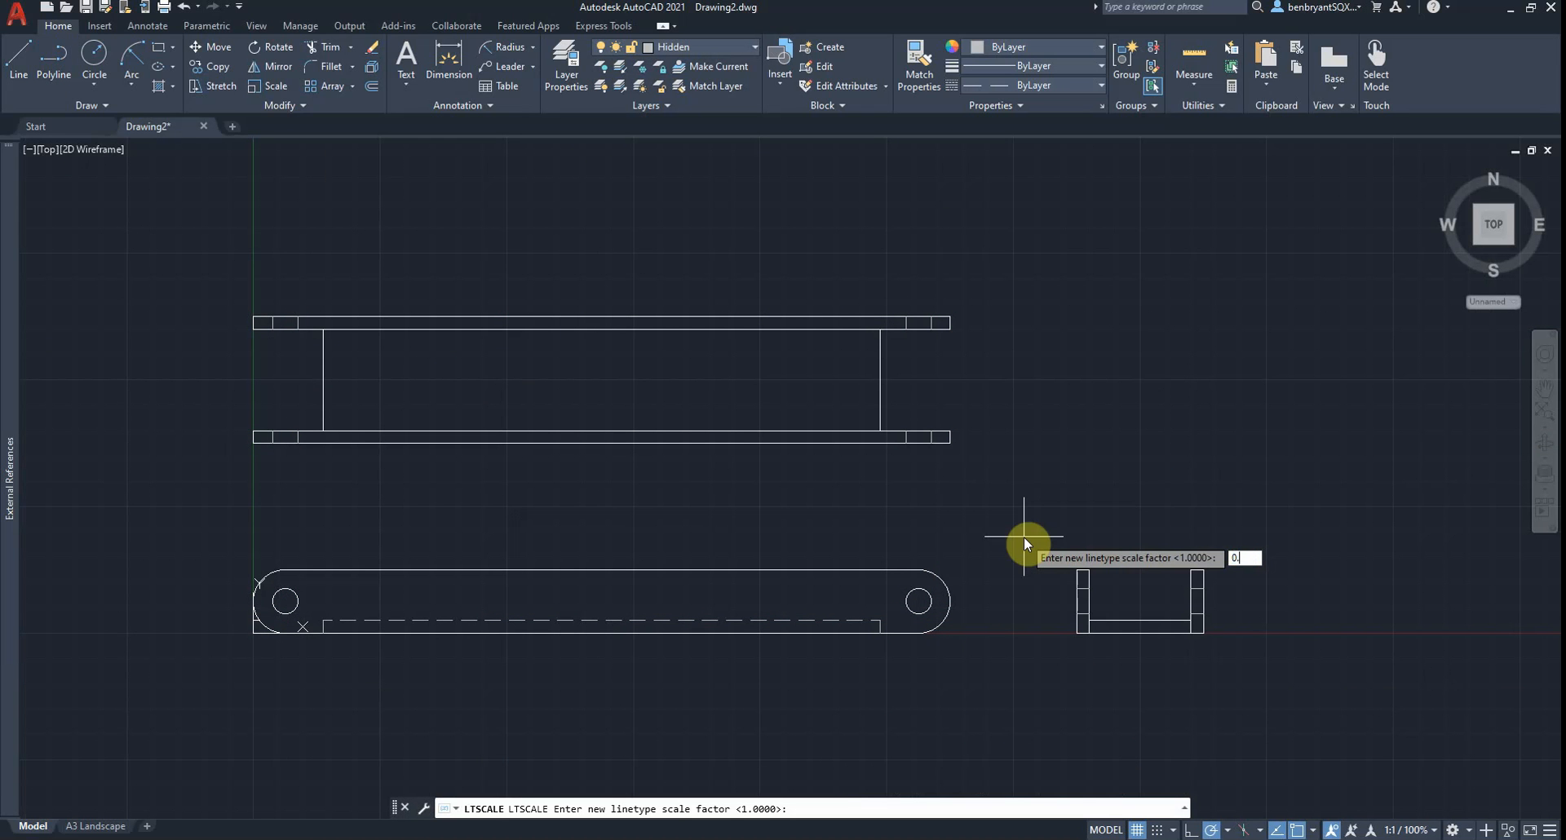
pyautogui.press('Return')
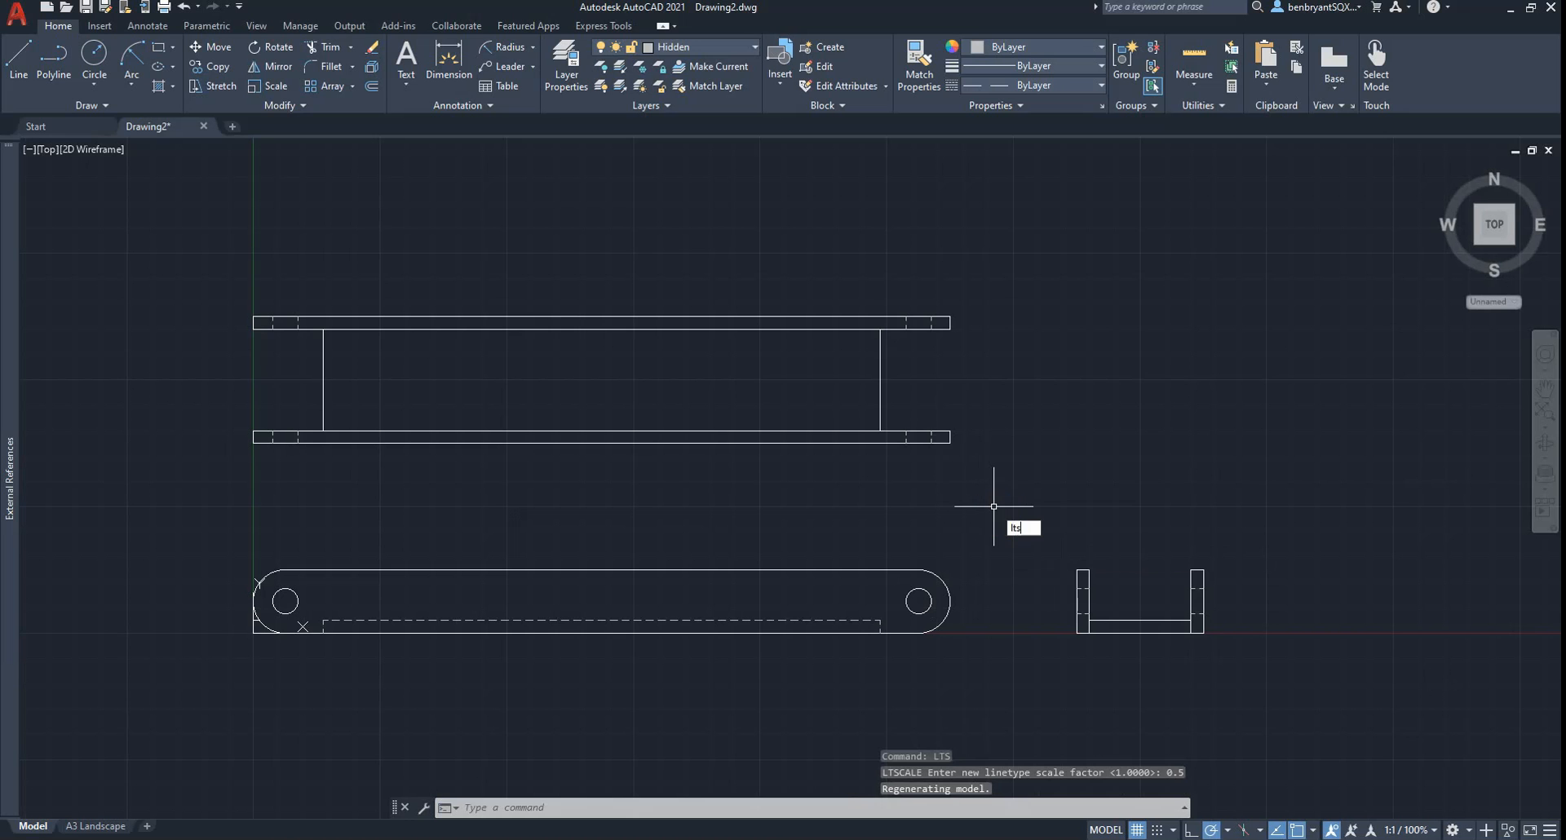
# - Set the linetype scale factor to 0.2
pyautogui.write('lts')
pyautogui.press('Return')
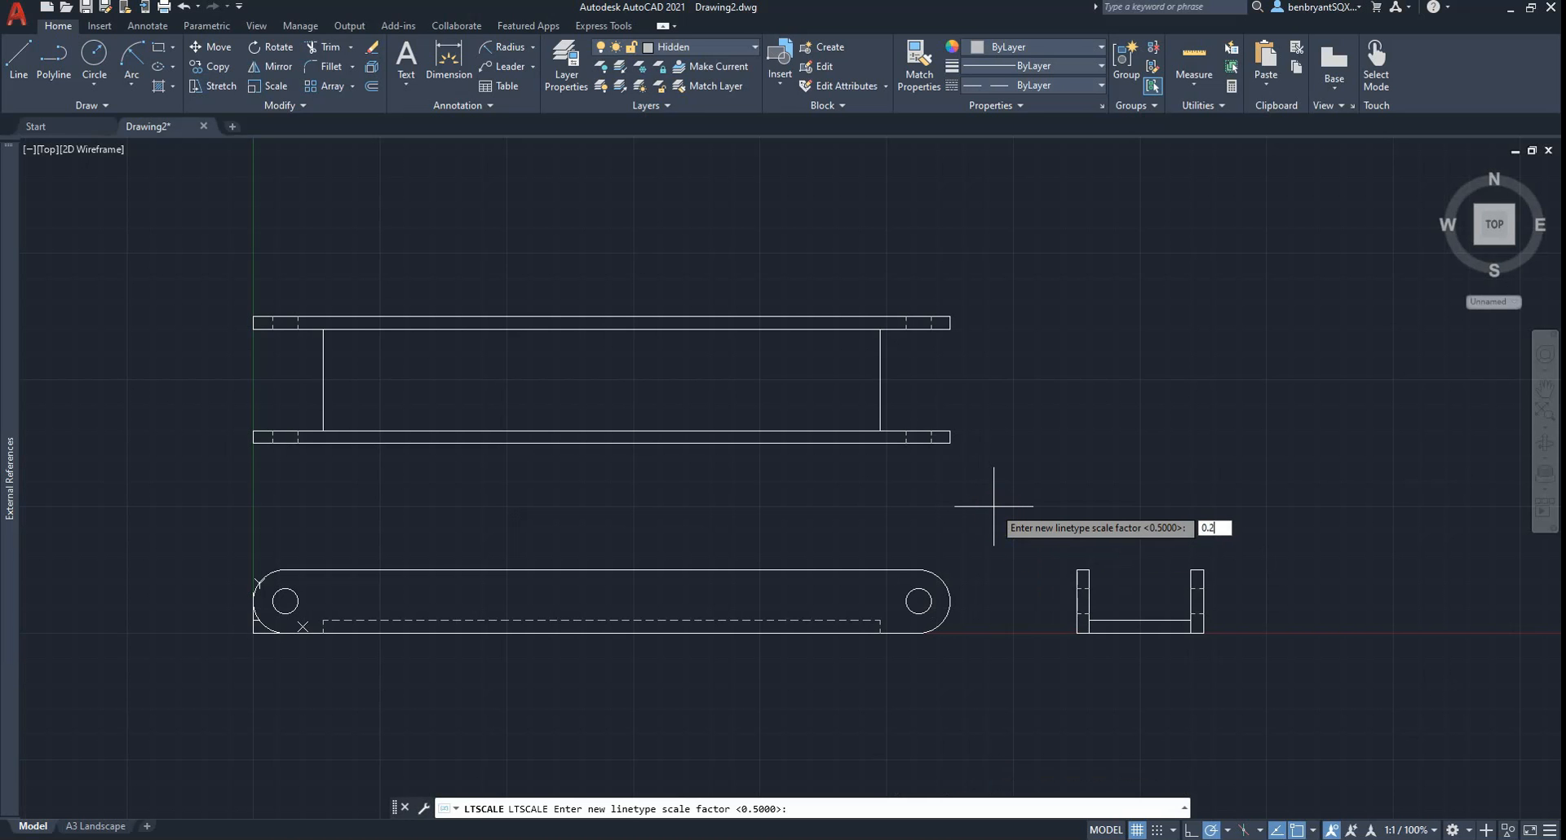
pyautogui.press('Return')
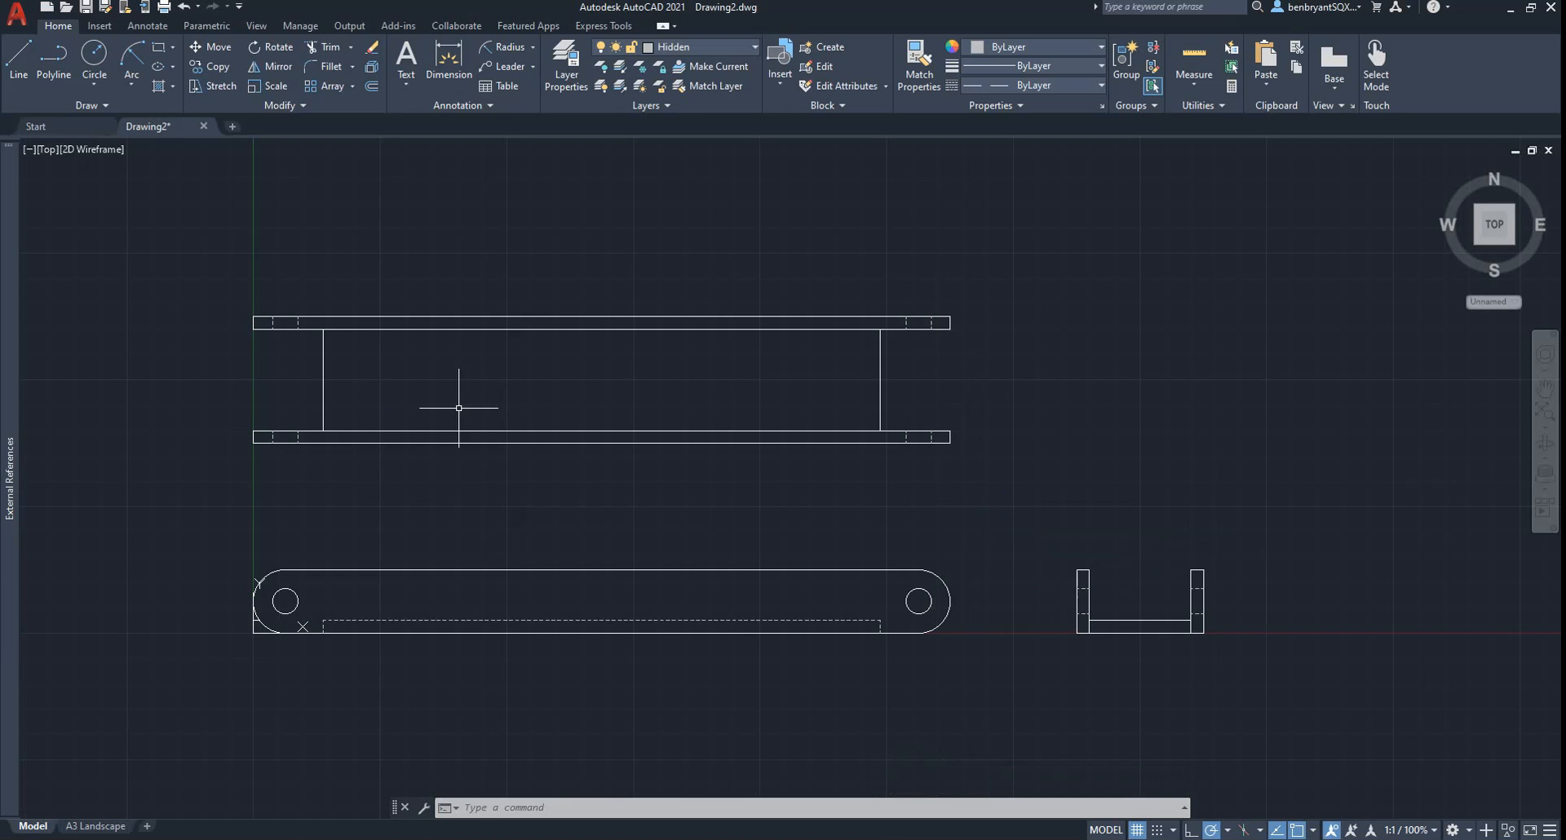
# - Compare the finished views with the Day 09 PDF reference and return to the AutoCAD drawing
pyautogui.moveTo(477, 390); pyautogui.dragTo(575, 405, button='middle')
pyautogui.hotkey('alt', 'Tab')
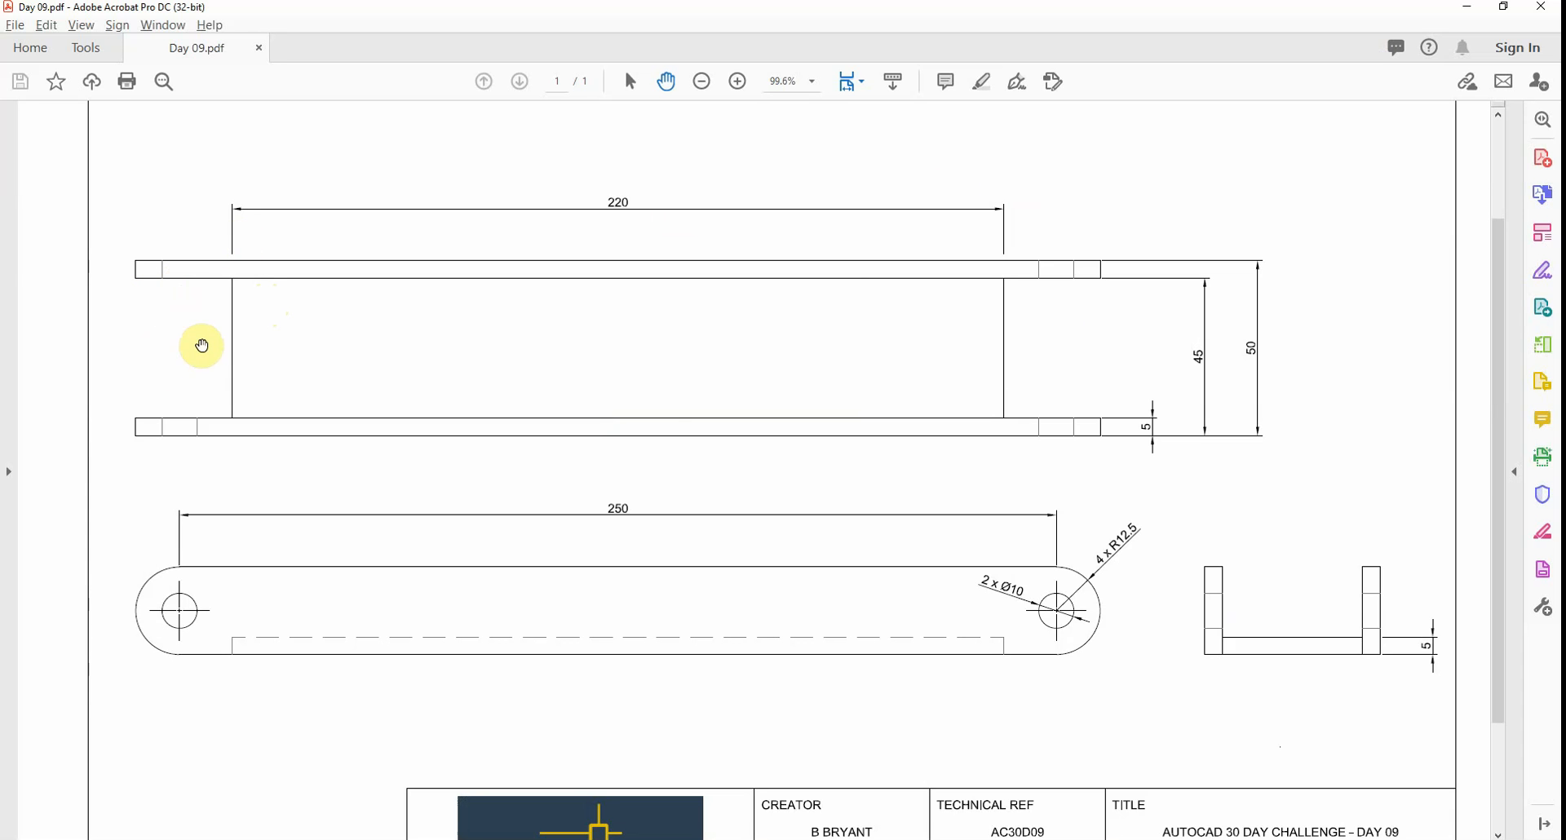
pyautogui.hotkey('alt', 'Tab')
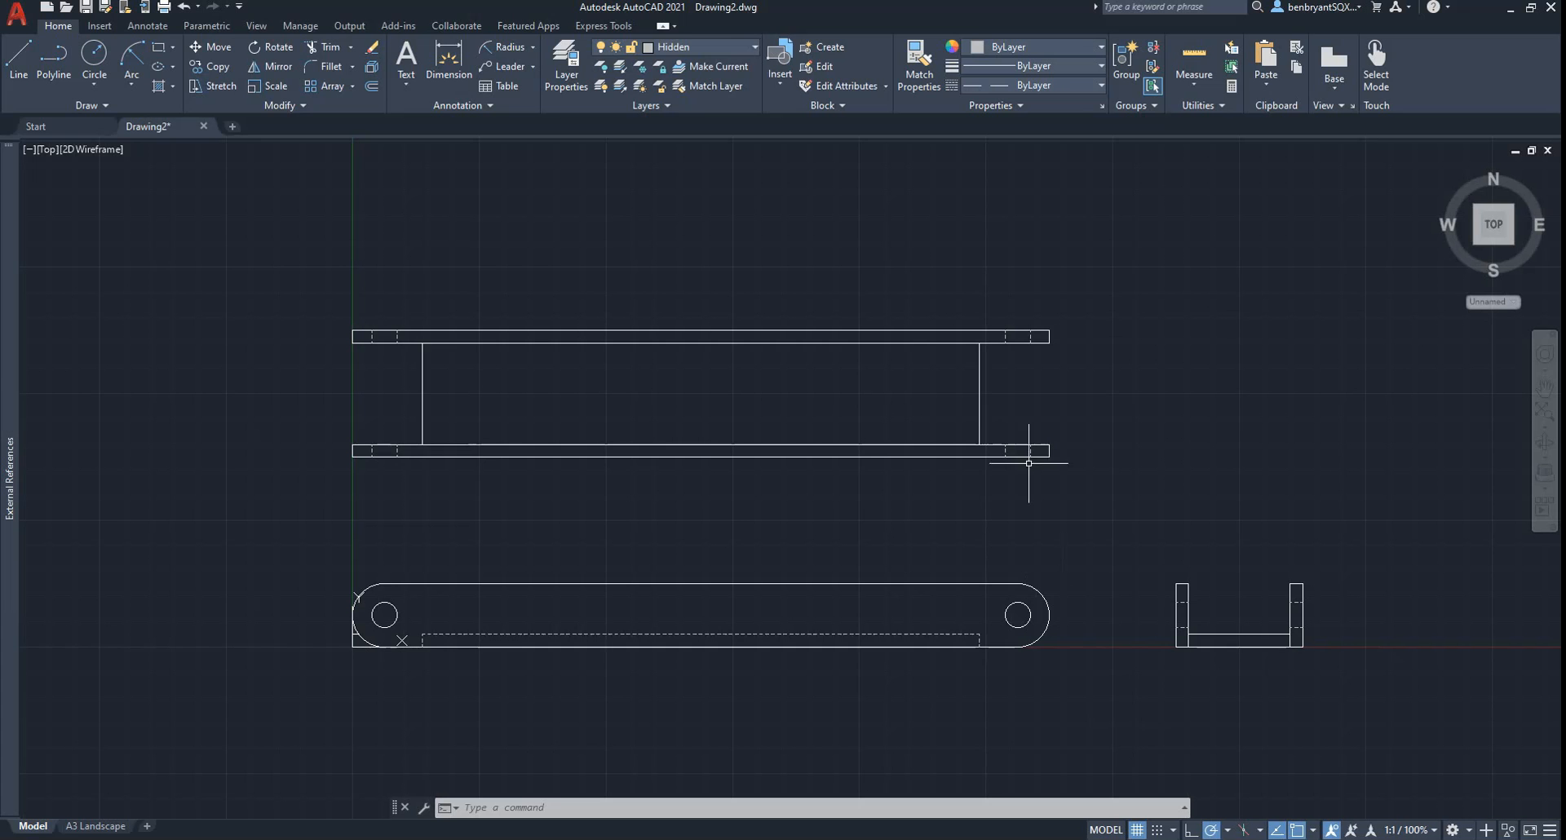
# - Make the Drawing layer current and add center marks to both holes in the front view
pyautogui.click(707, 47)
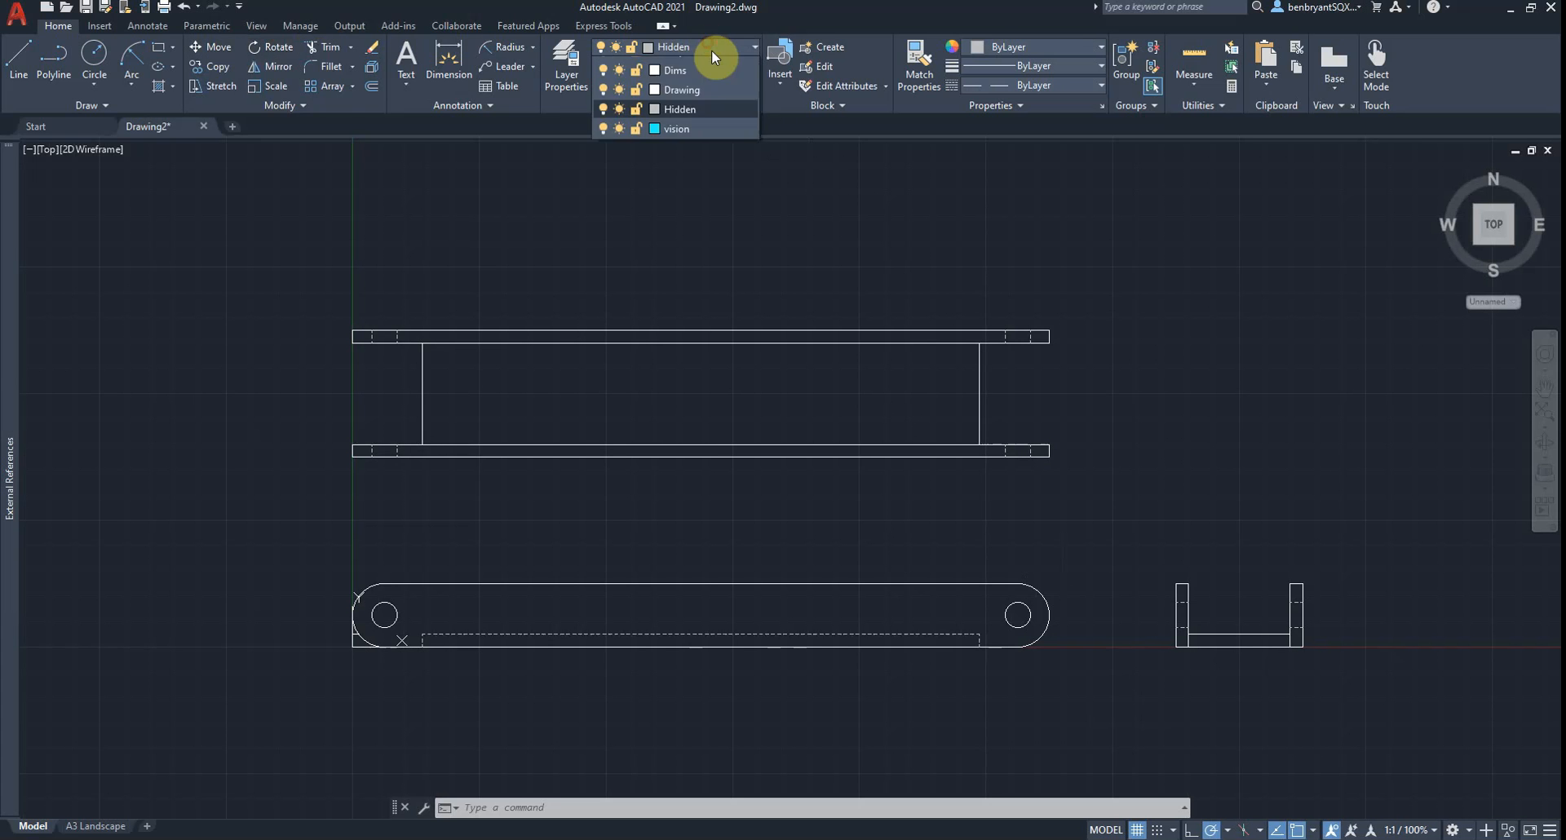
pyautogui.click(723, 147)
pyautogui.click(136, 25)
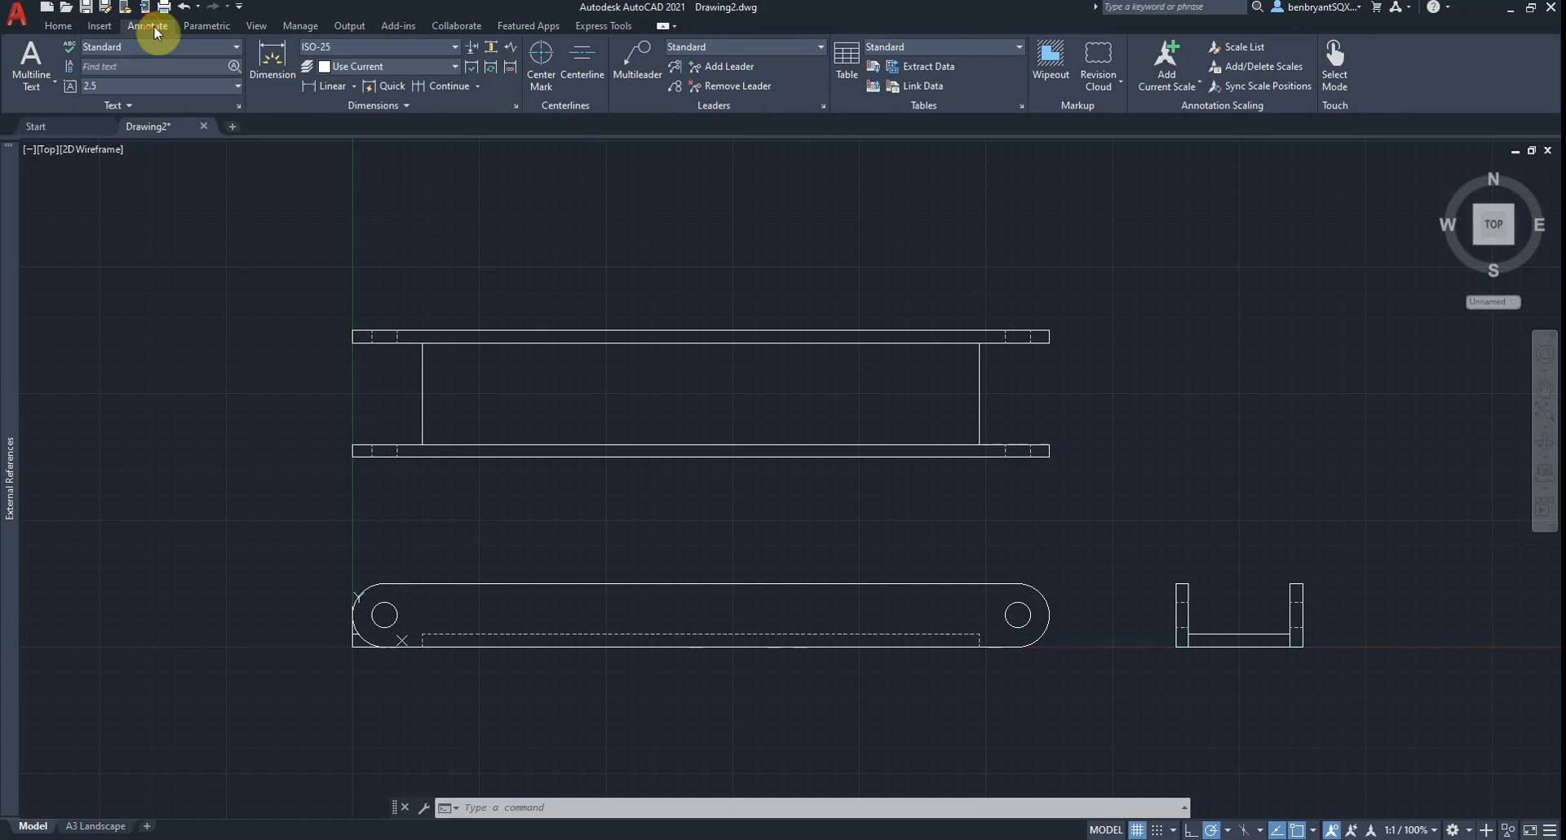
pyautogui.click(540, 59)
pyautogui.click(385, 613)
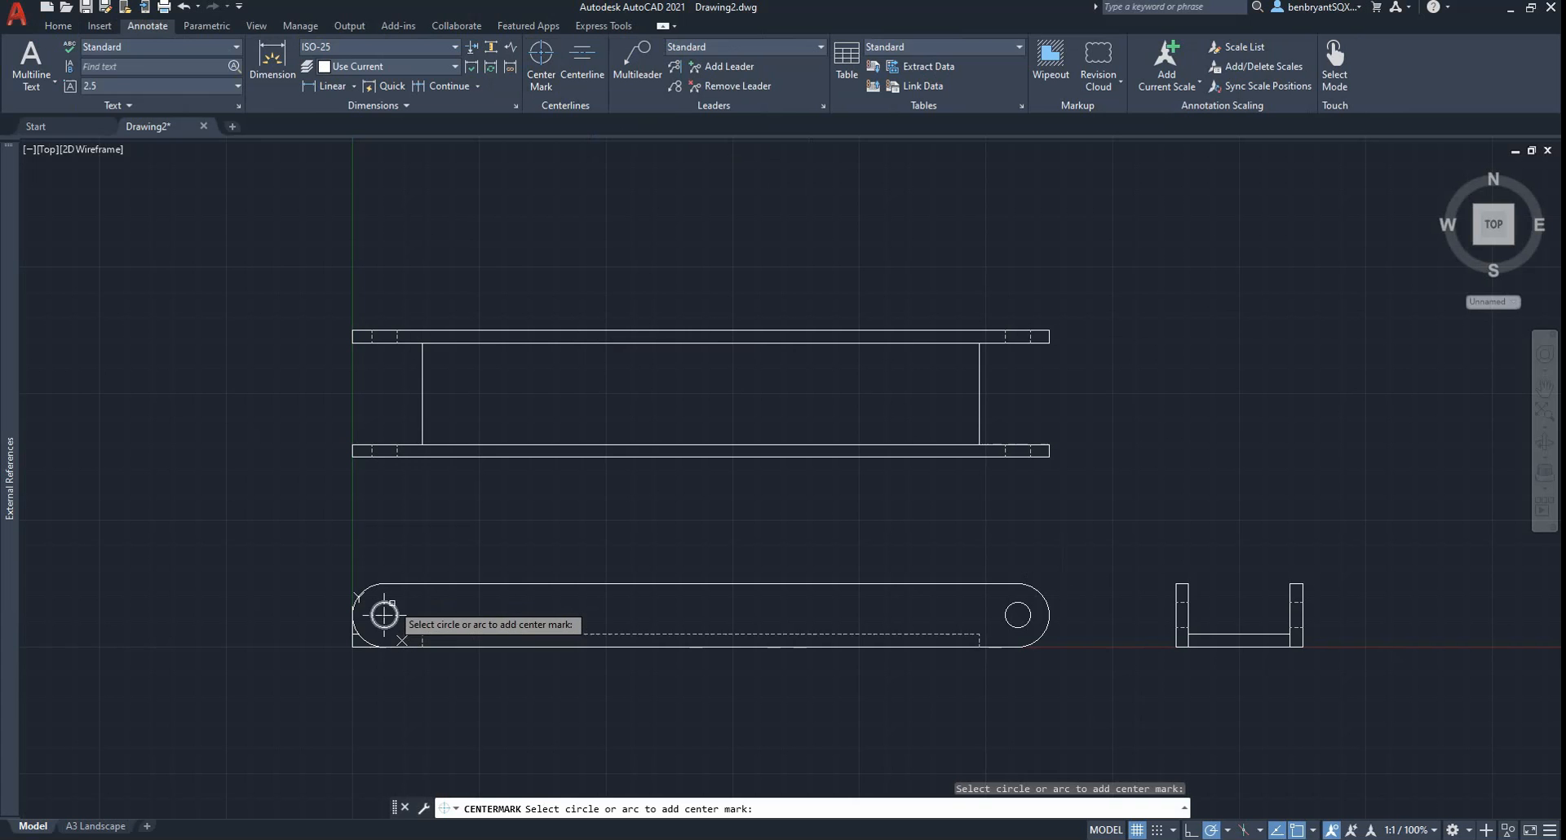
pyautogui.click(1018, 614)
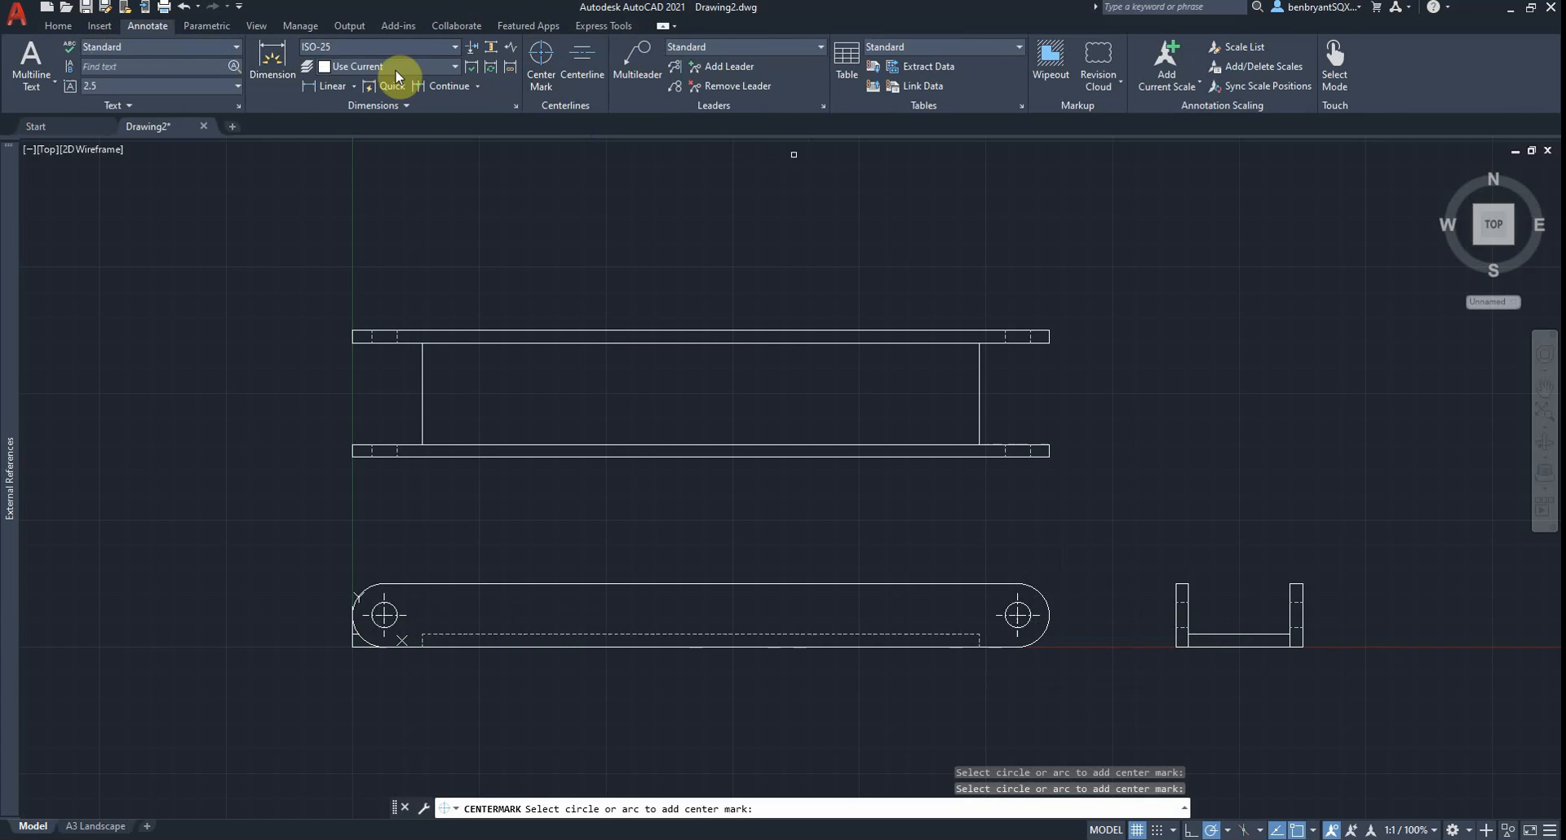
# - Add a horizontal linear dimension between the two end-arc tangent points on the front view's upper edge, placed 15 units above it
pyautogui.click(341, 88)
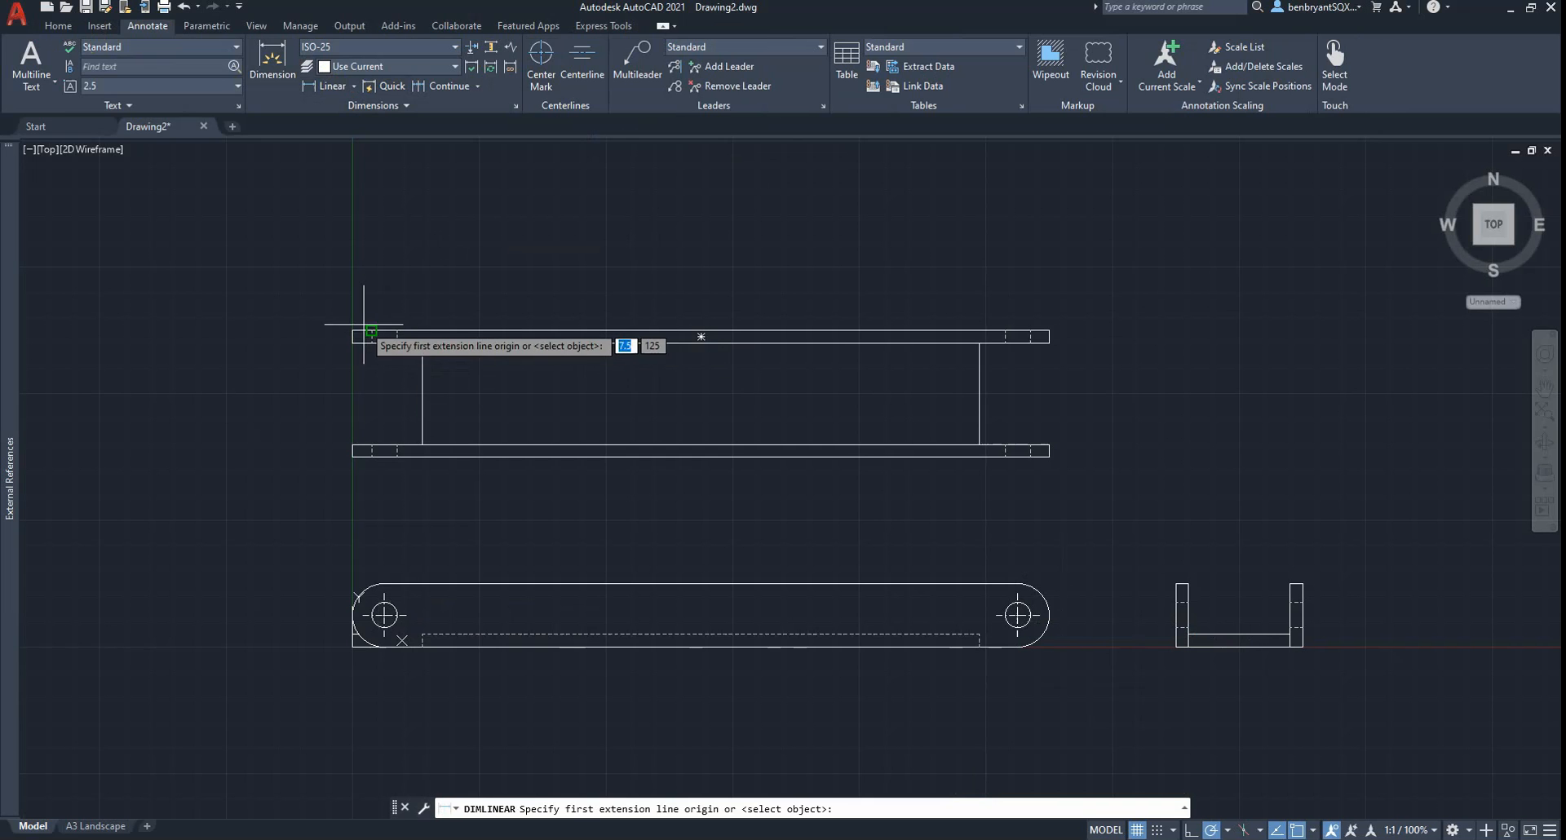
pyautogui.click(382, 584)
pyautogui.click(1018, 584)
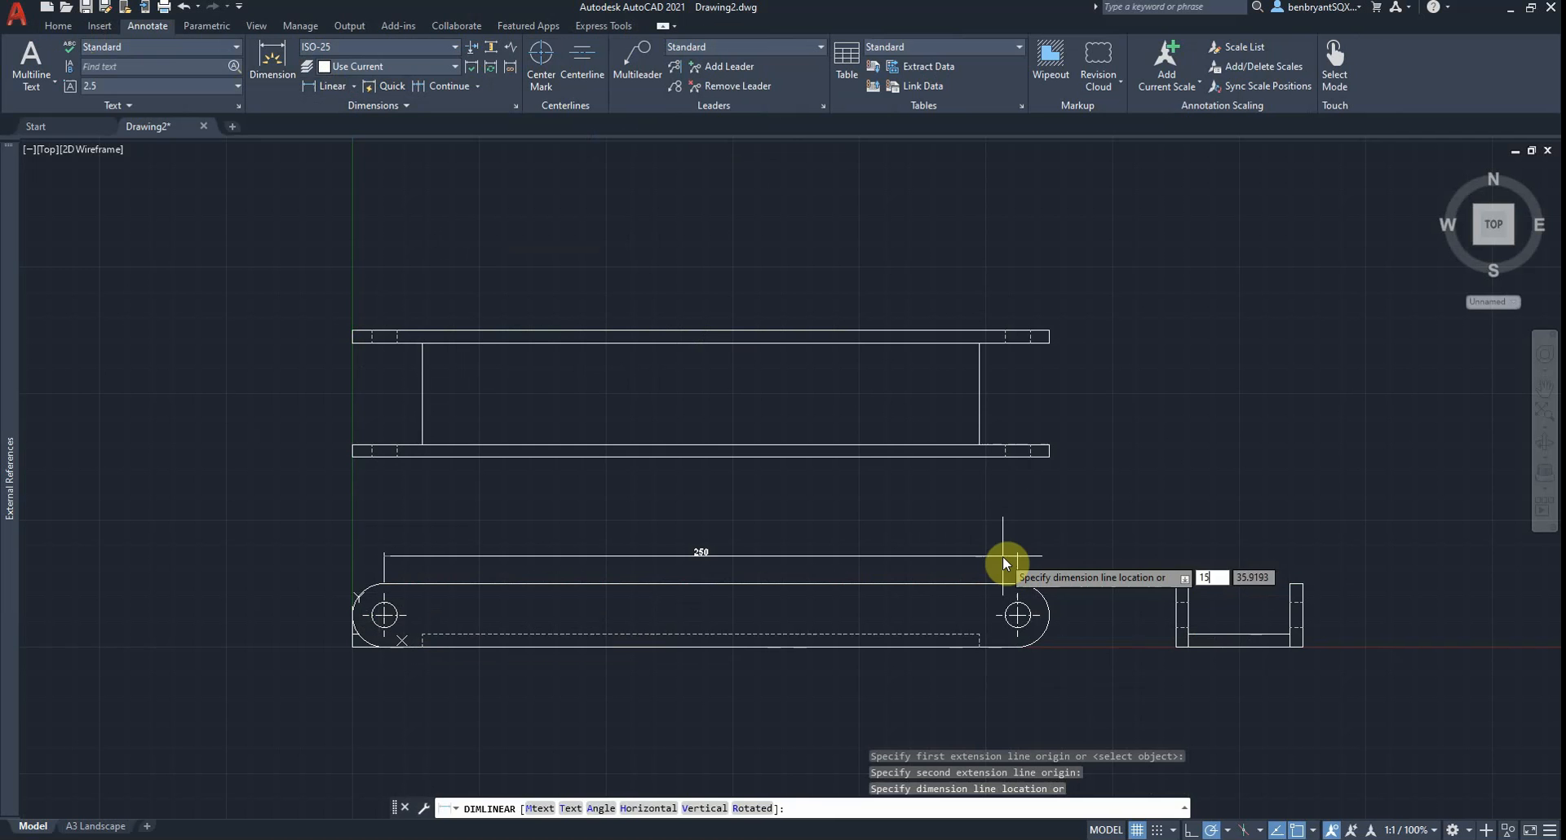
pyautogui.press('Return')
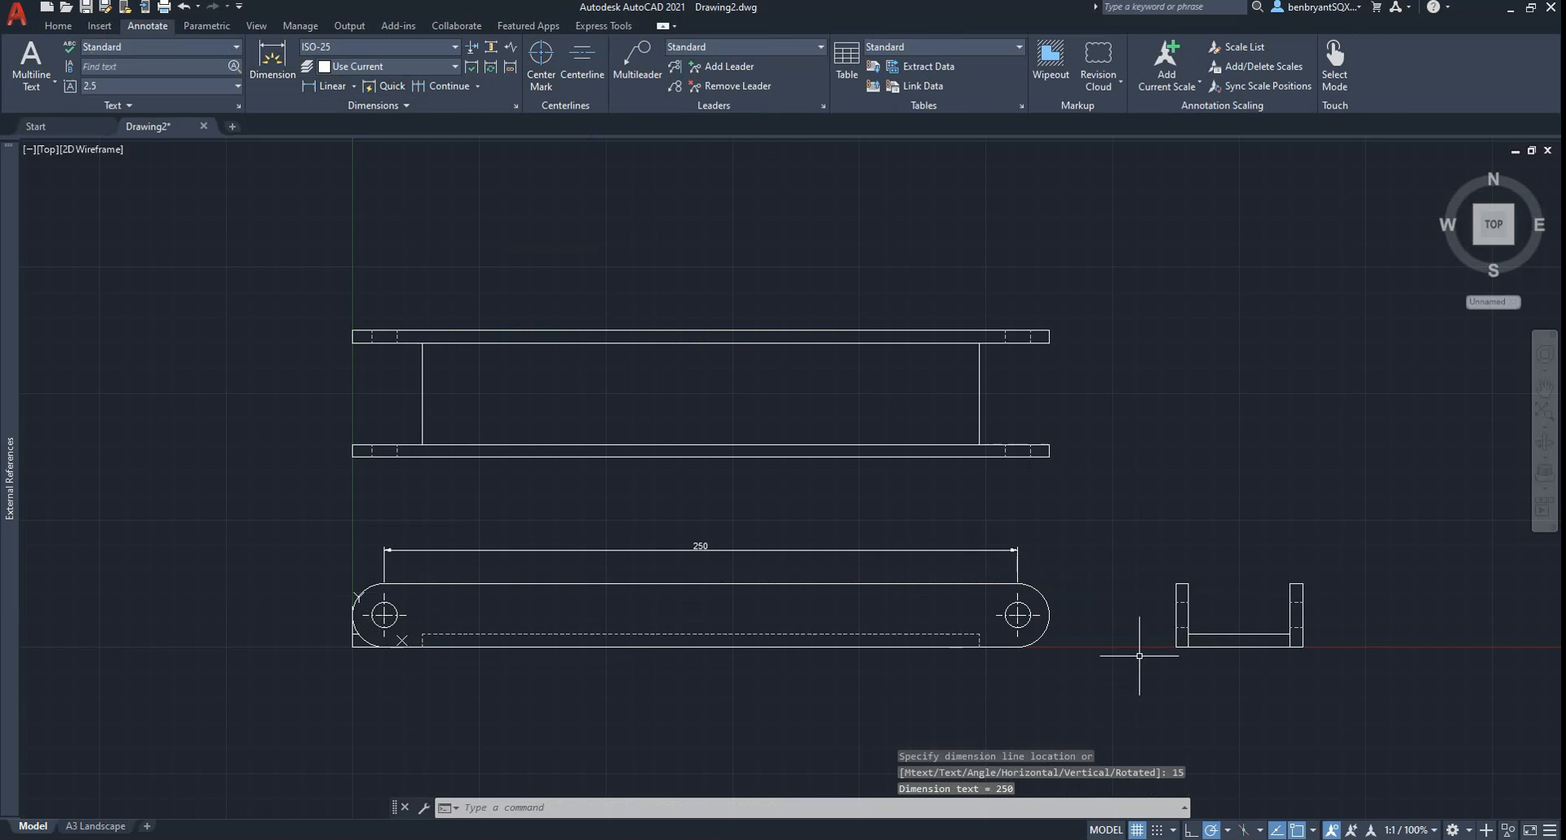
# - Add a vertical linear dimension for the base thickness at the side view's outer right edge, offset 10 units outward
pyautogui.scroll(1, 1140, 656)
pyautogui.scroll(-1, 1093, 610)
pyautogui.press('Return')
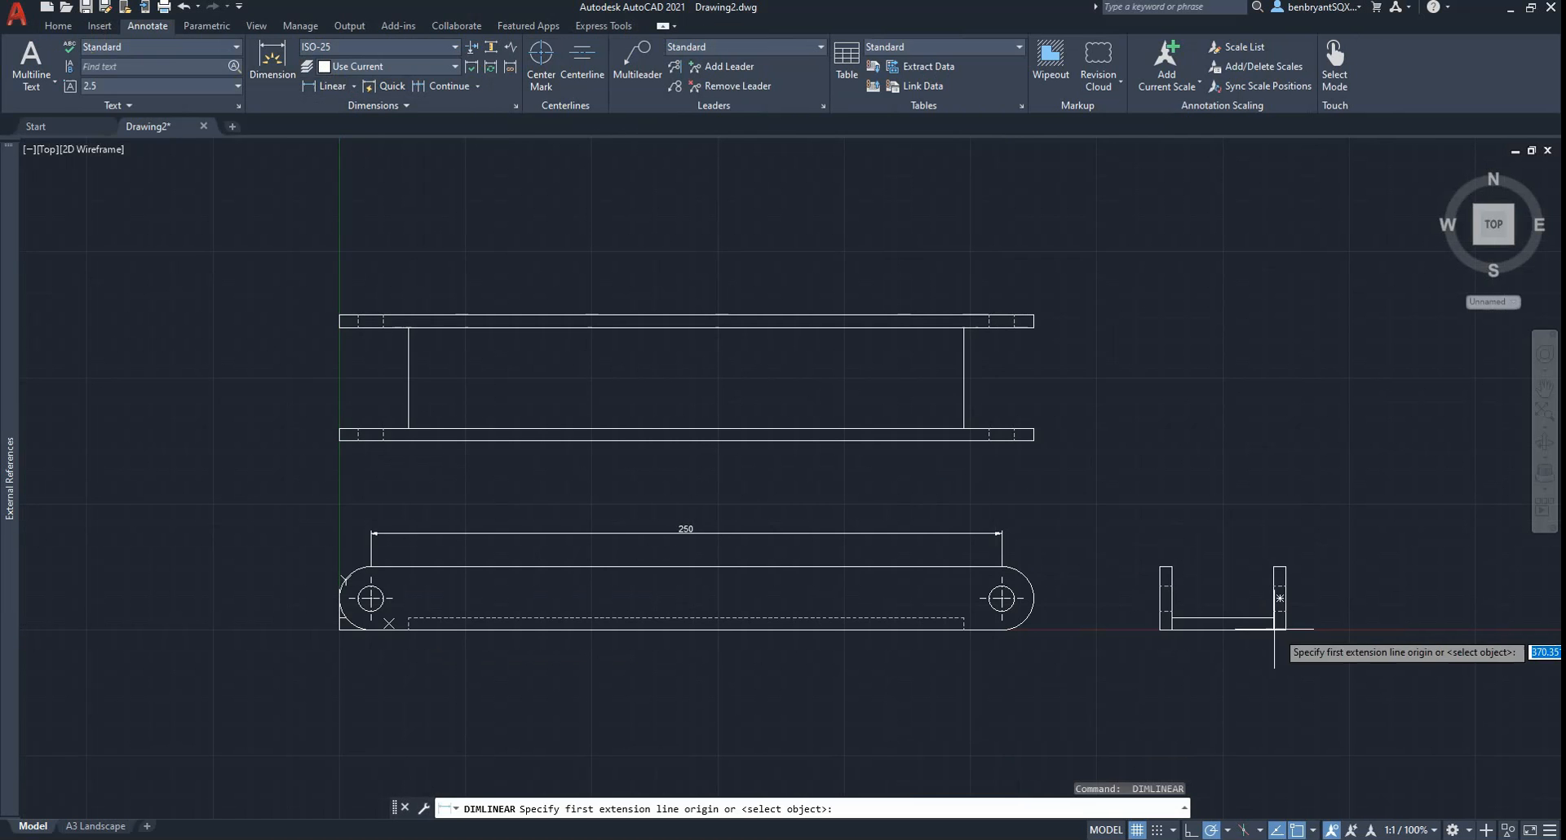
pyautogui.scroll(3, 1424, 643)
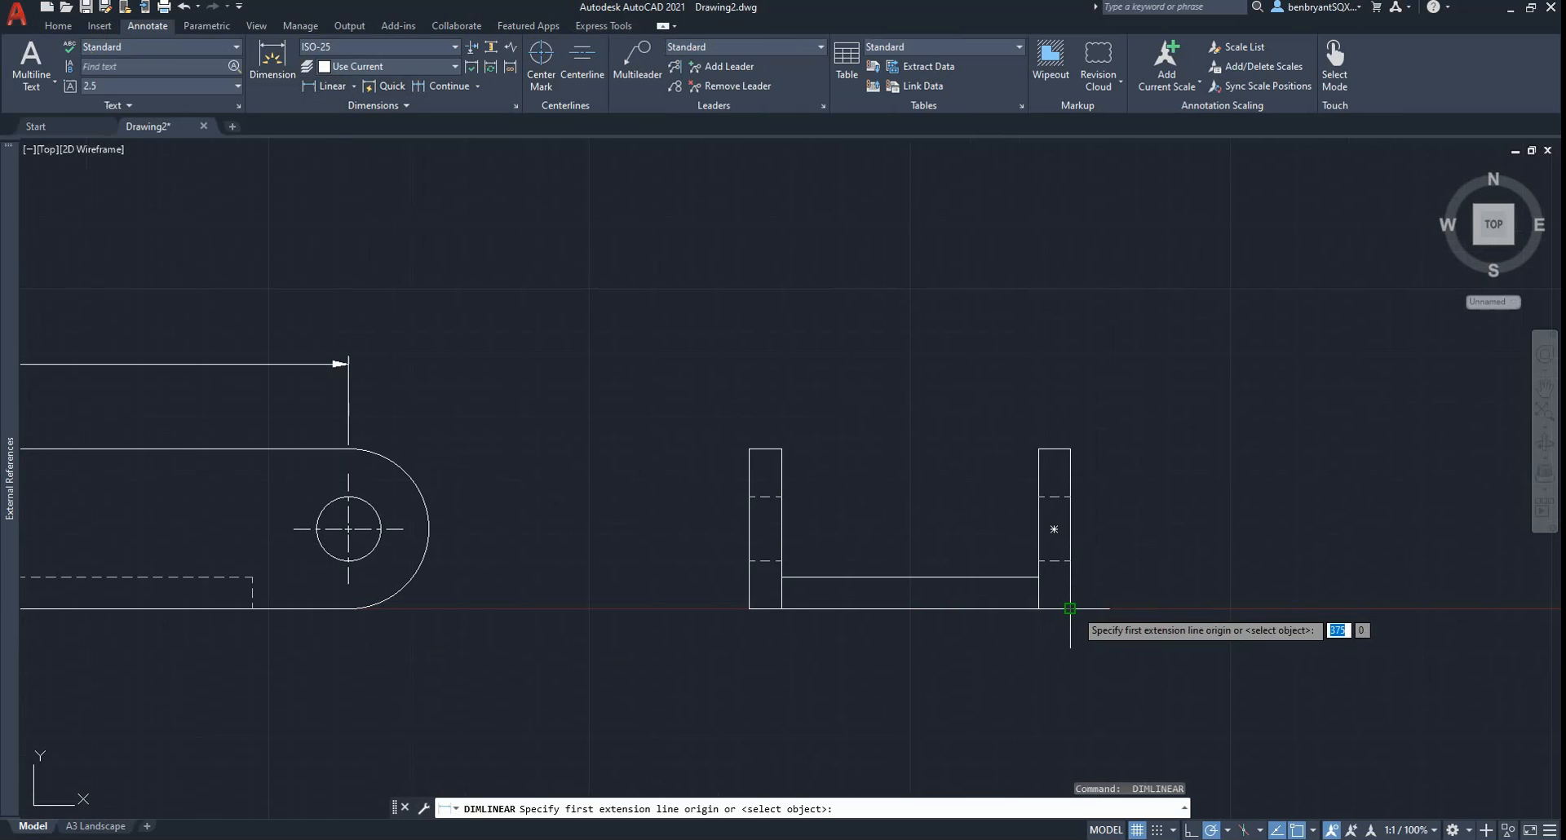
pyautogui.click(1070, 609)
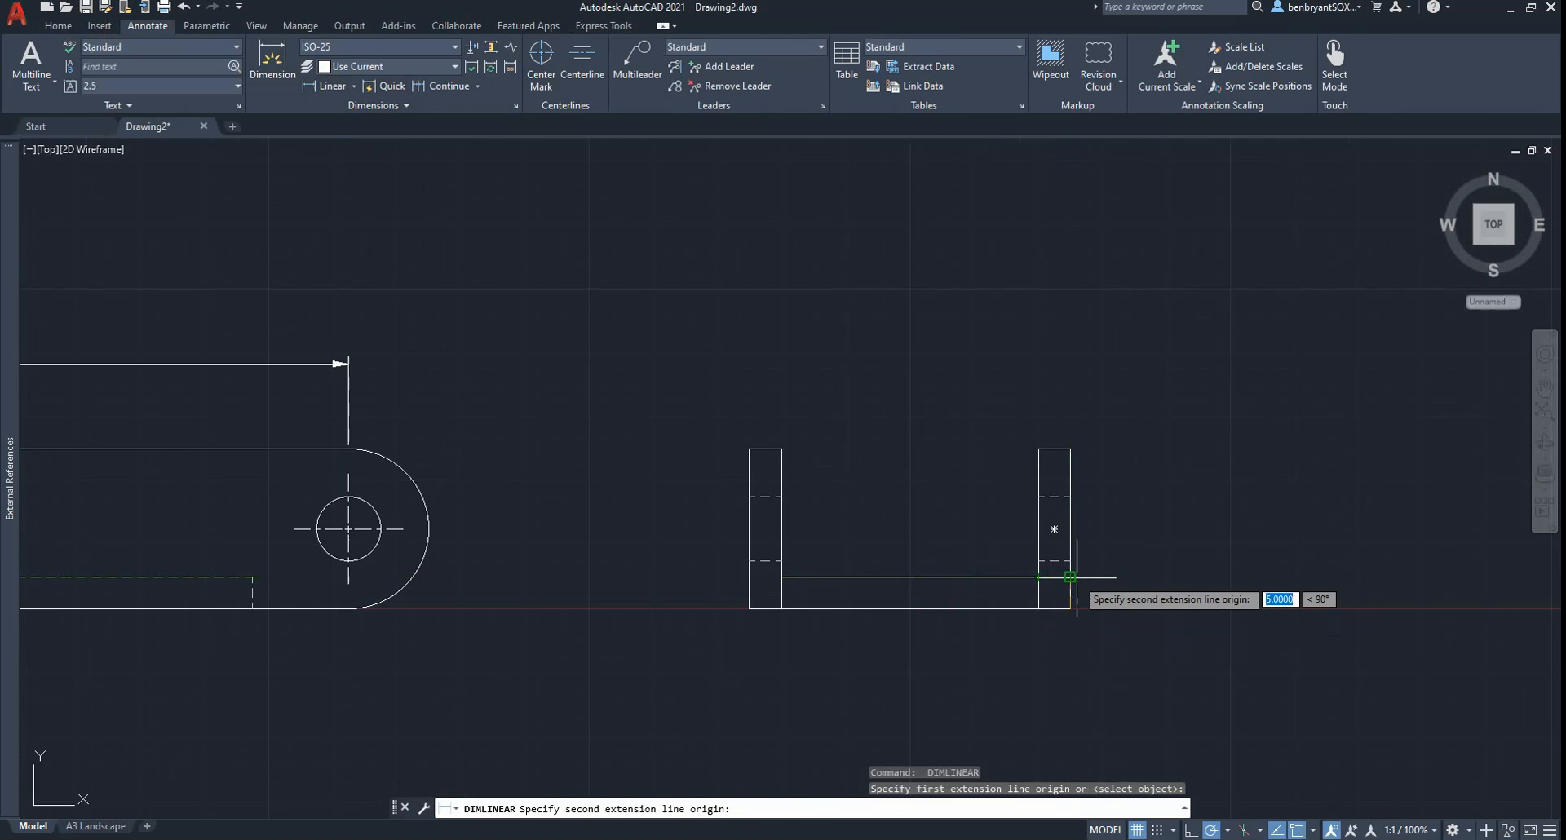
pyautogui.click(1079, 578)
pyautogui.write('10')
pyautogui.press('Return')
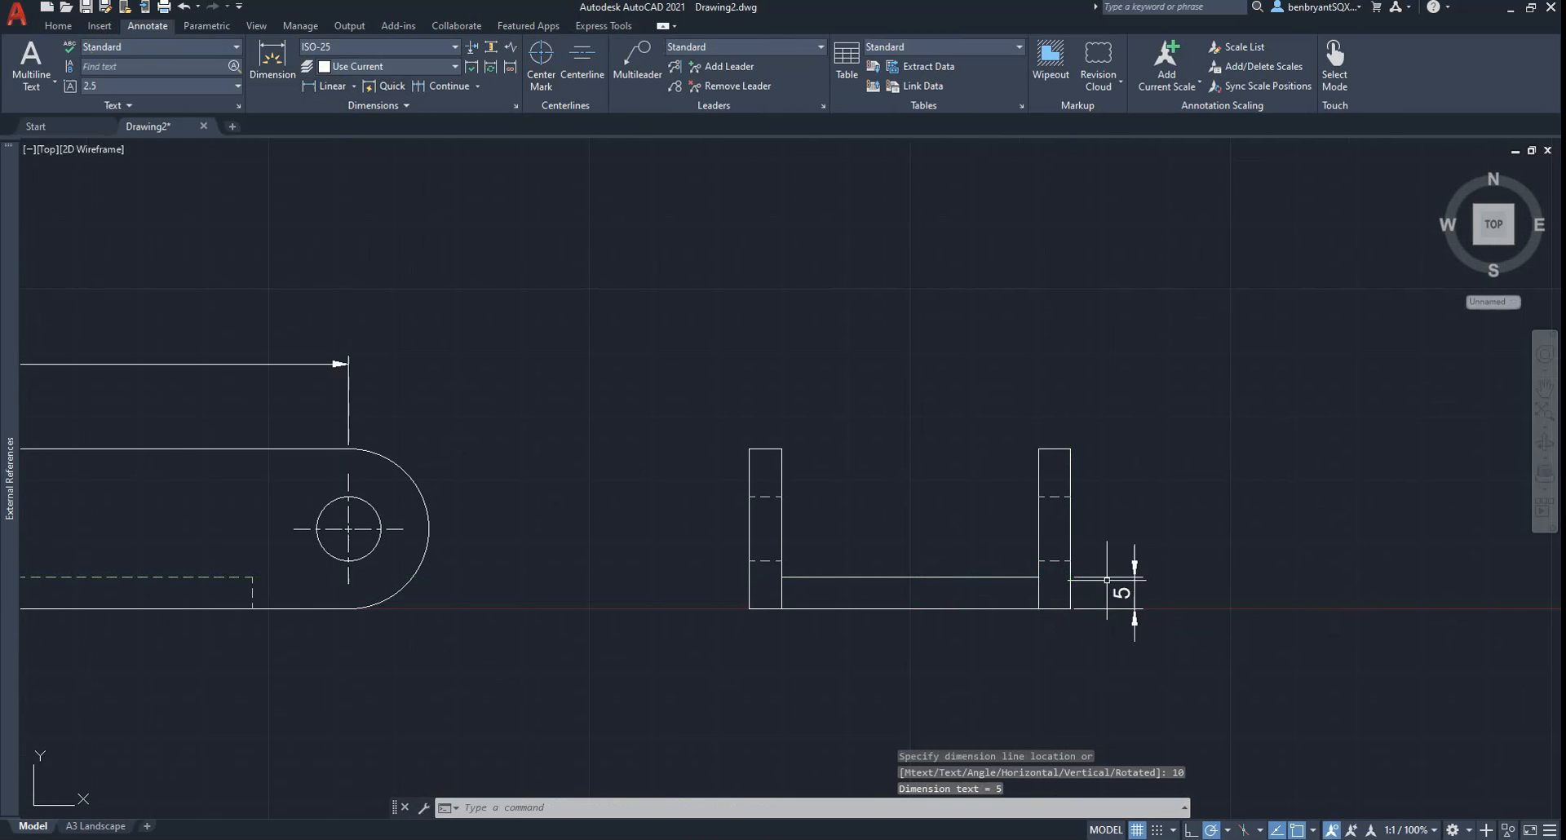
pyautogui.scroll(-5, 758, 617)
pyautogui.press('Return')
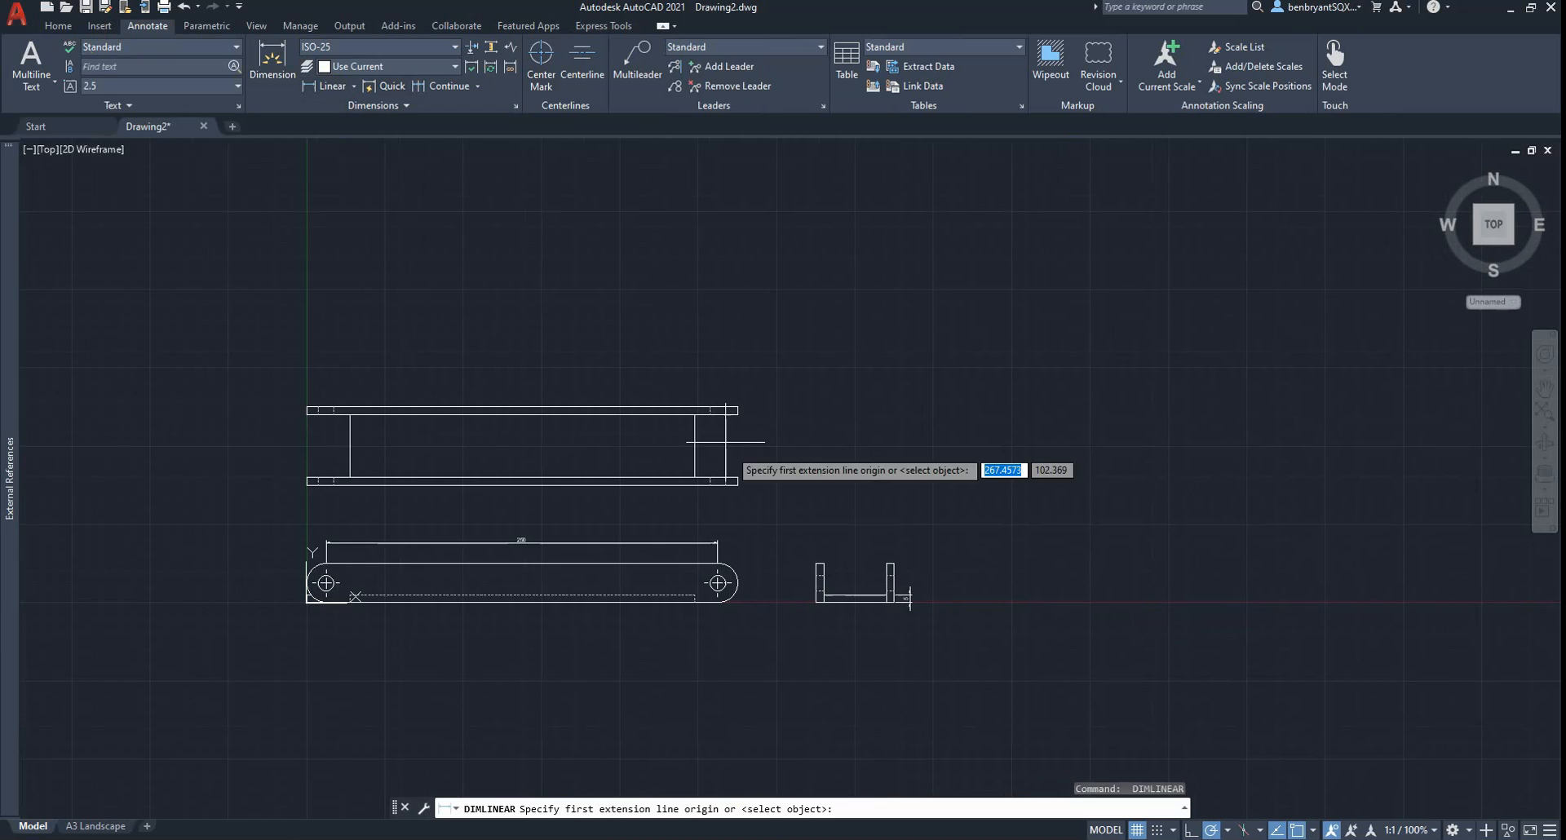
pyautogui.click(735, 495)
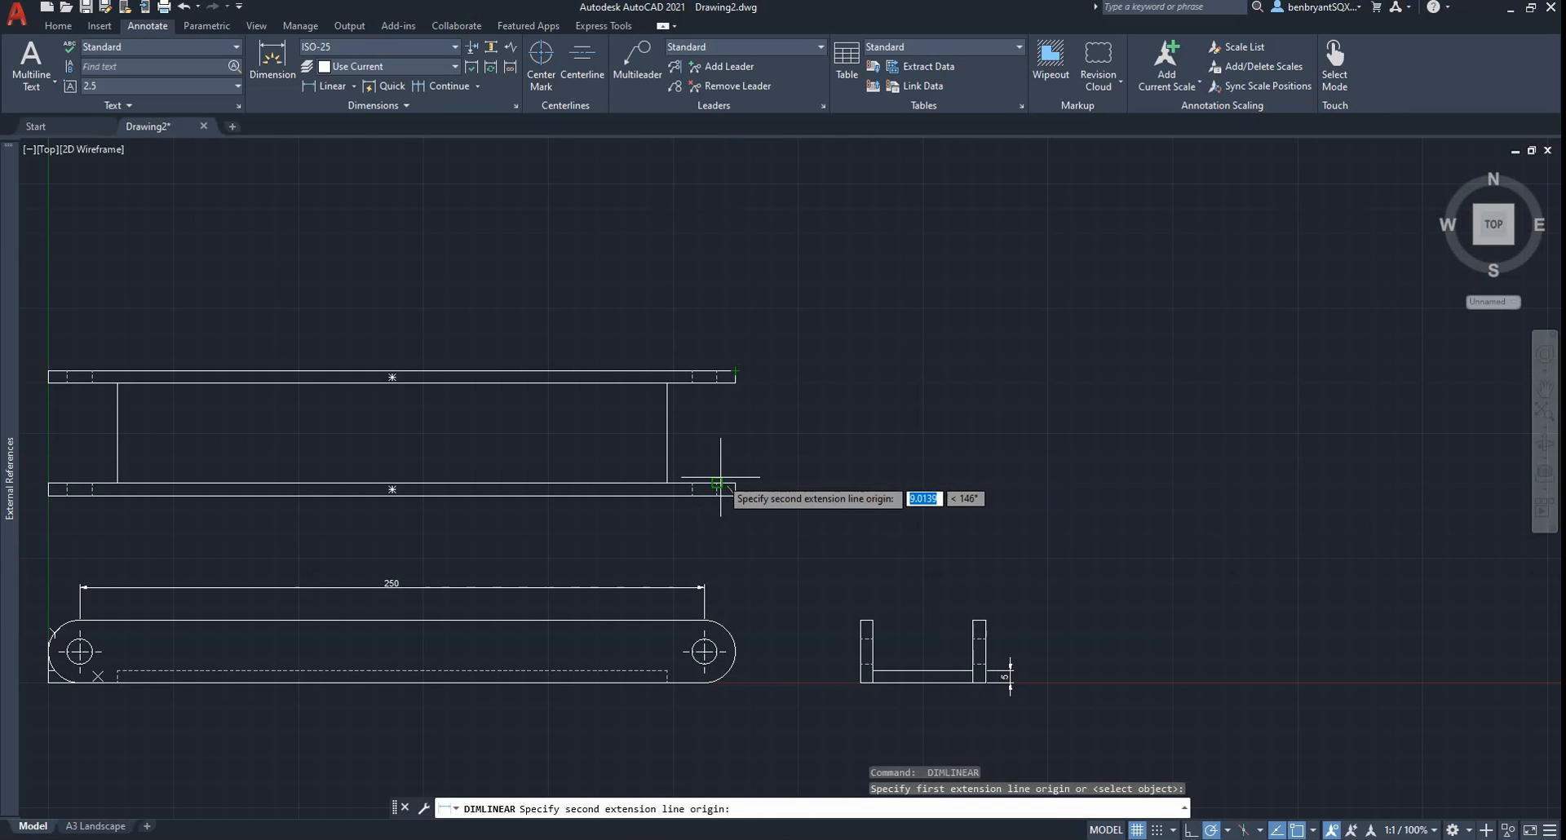
pyautogui.press('Escape')
# - Dimension the inner gap between the two flanges at the top view's right end, placing the dimension 10 units outward
pyautogui.press('Return')
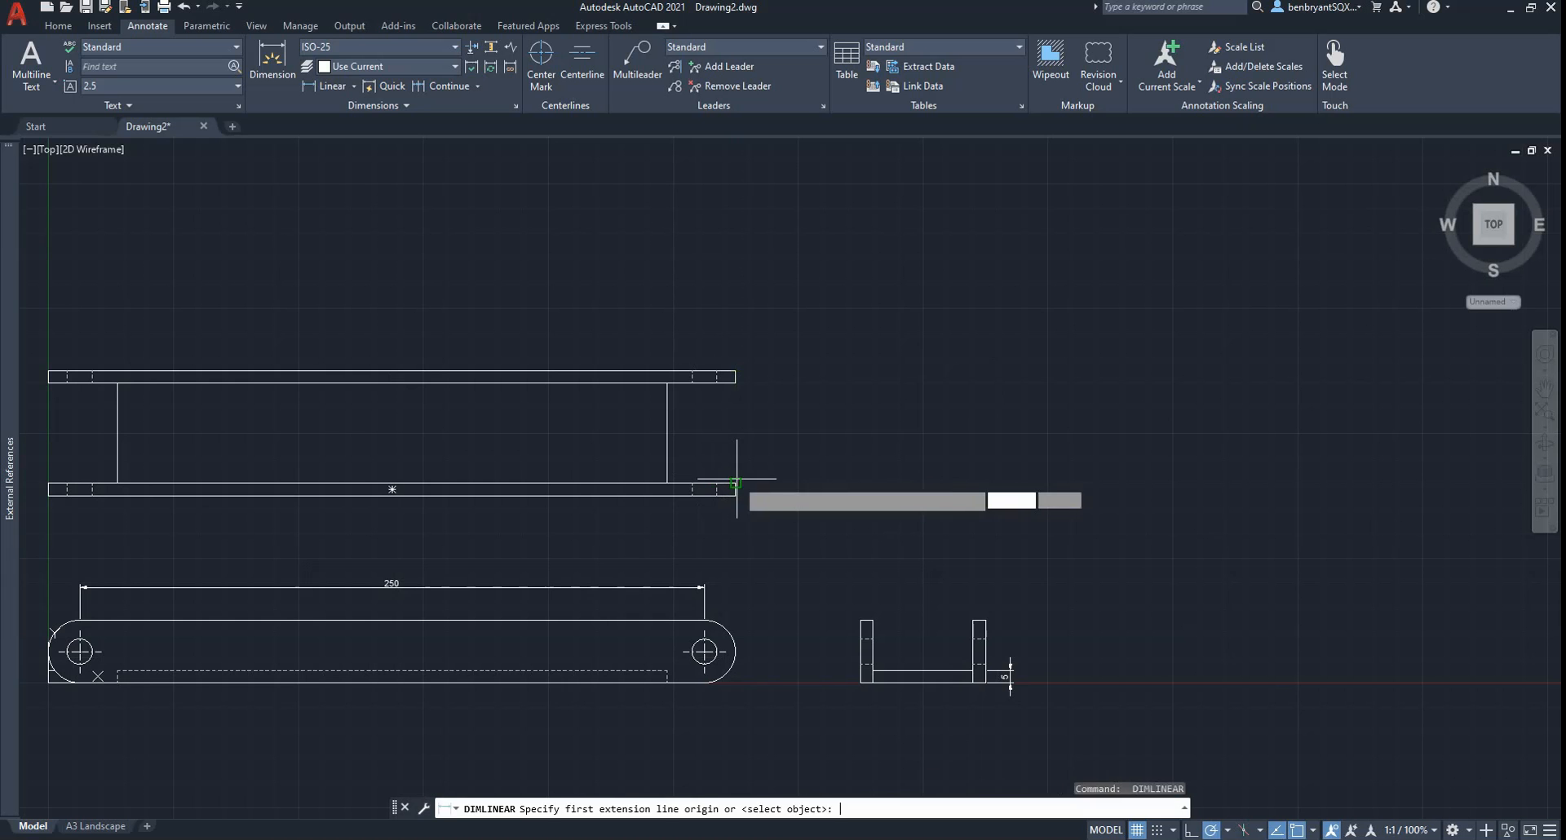
pyautogui.click(735, 496)
pyautogui.click(735, 372)
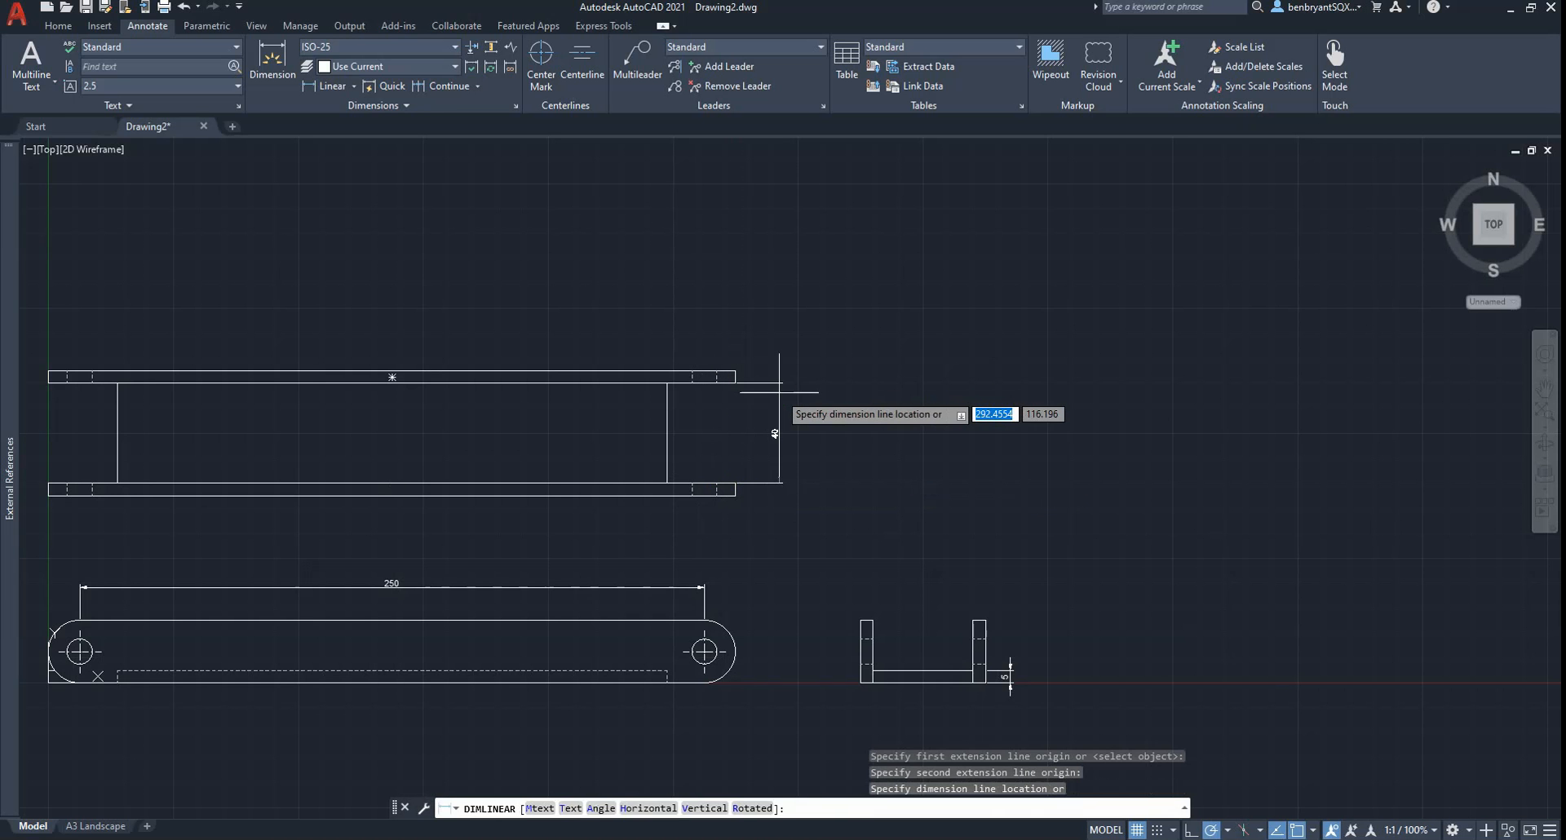
pyautogui.write('10')
pyautogui.press('Return')
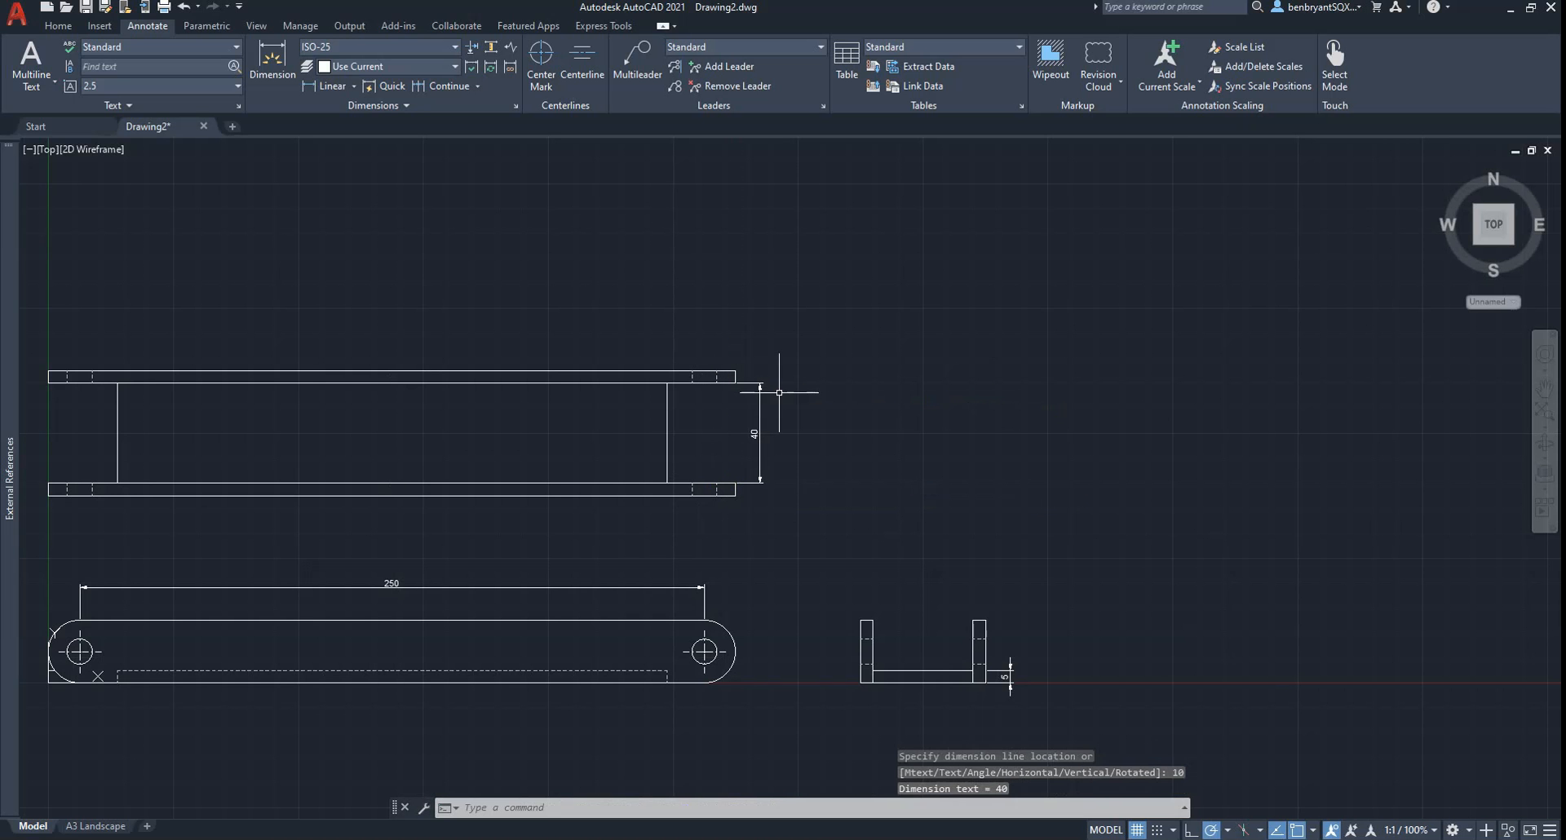
pyautogui.press('Return')
pyautogui.click(861, 620)
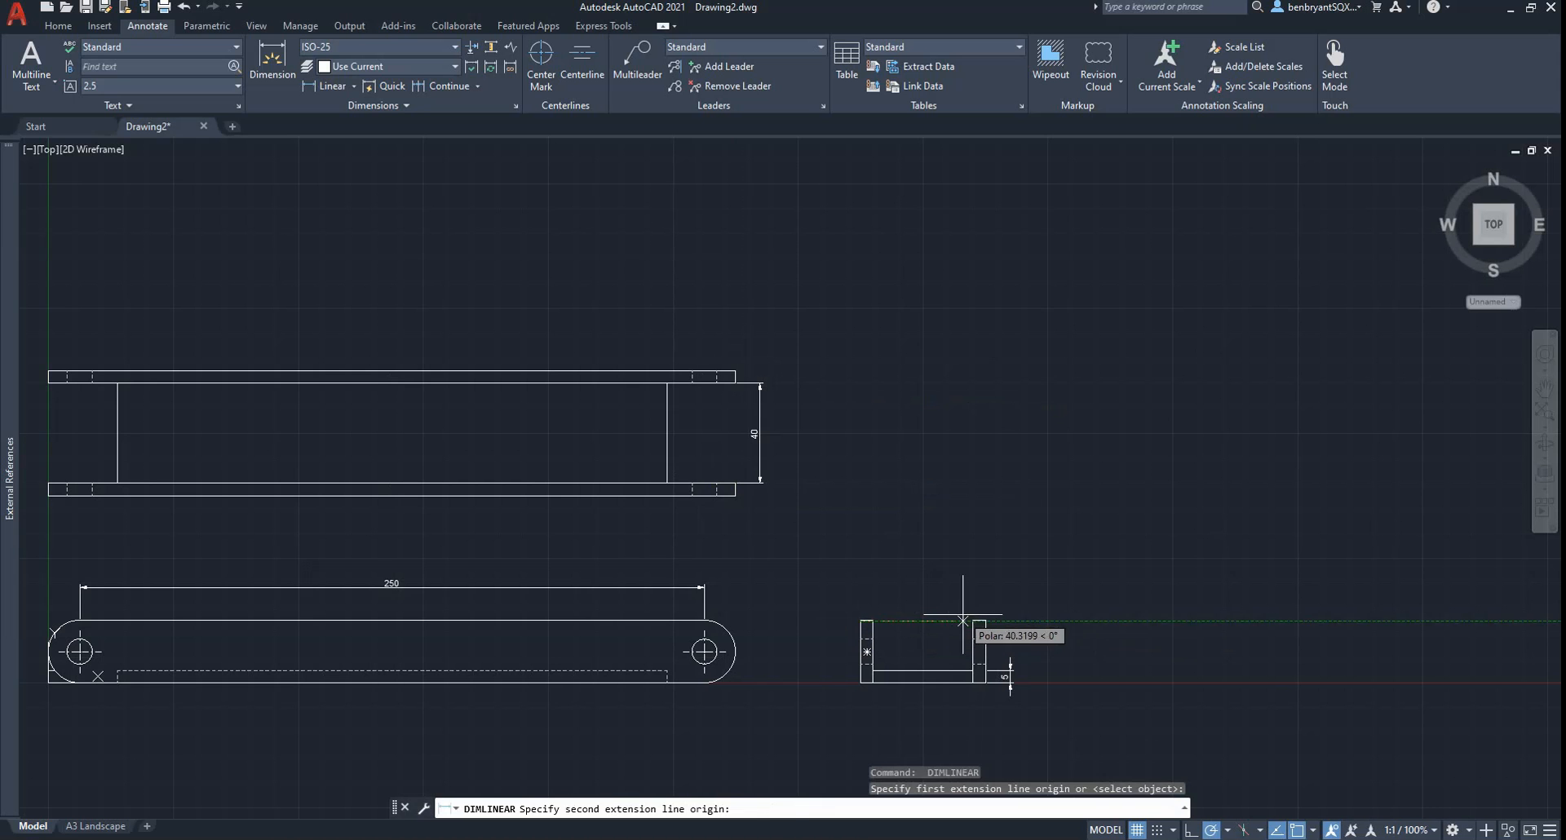
pyautogui.click(985, 620)
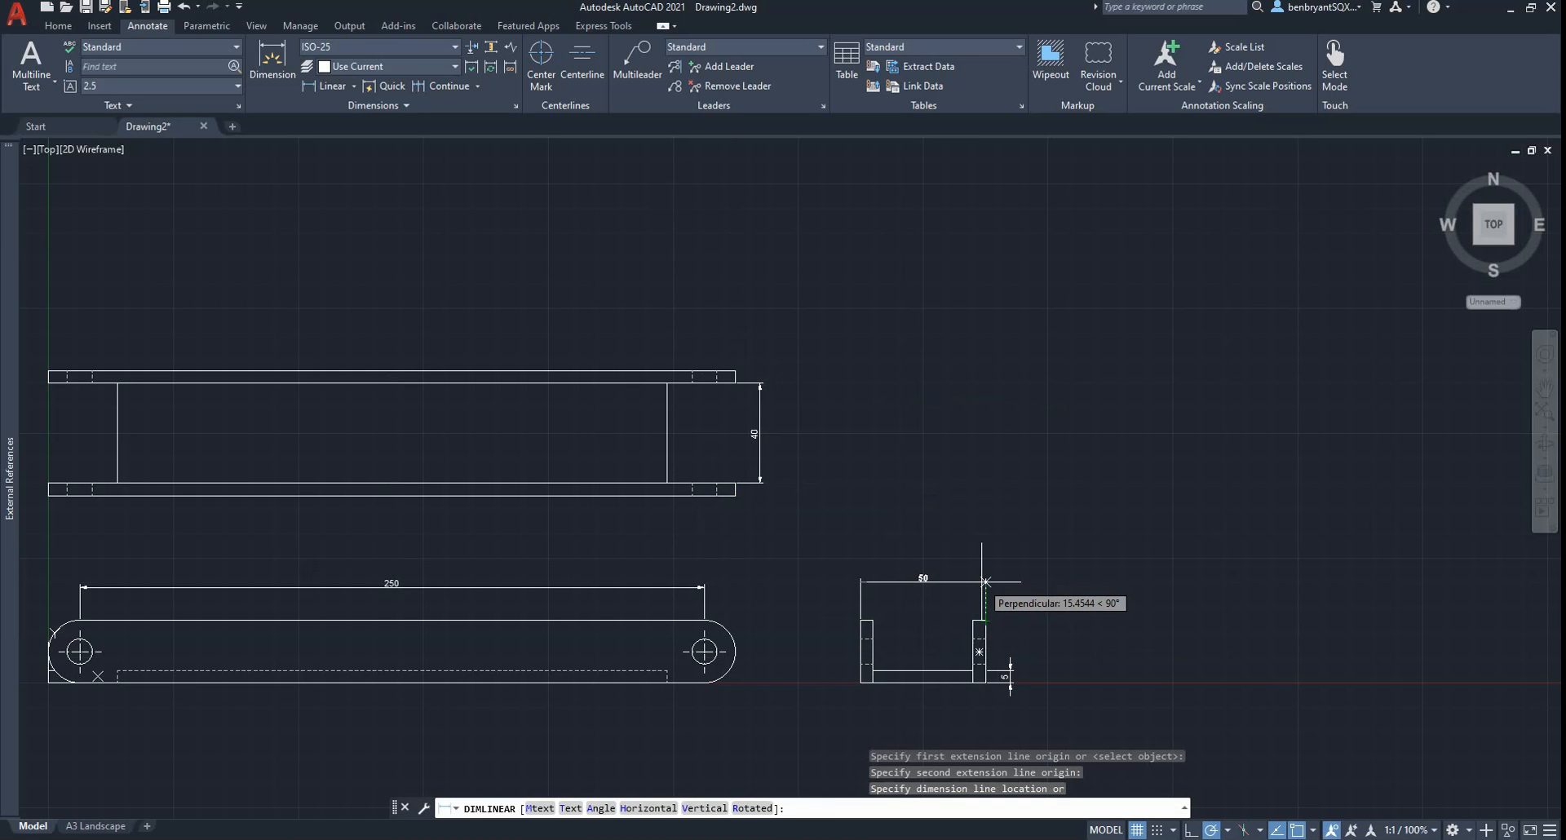
pyautogui.write('5')
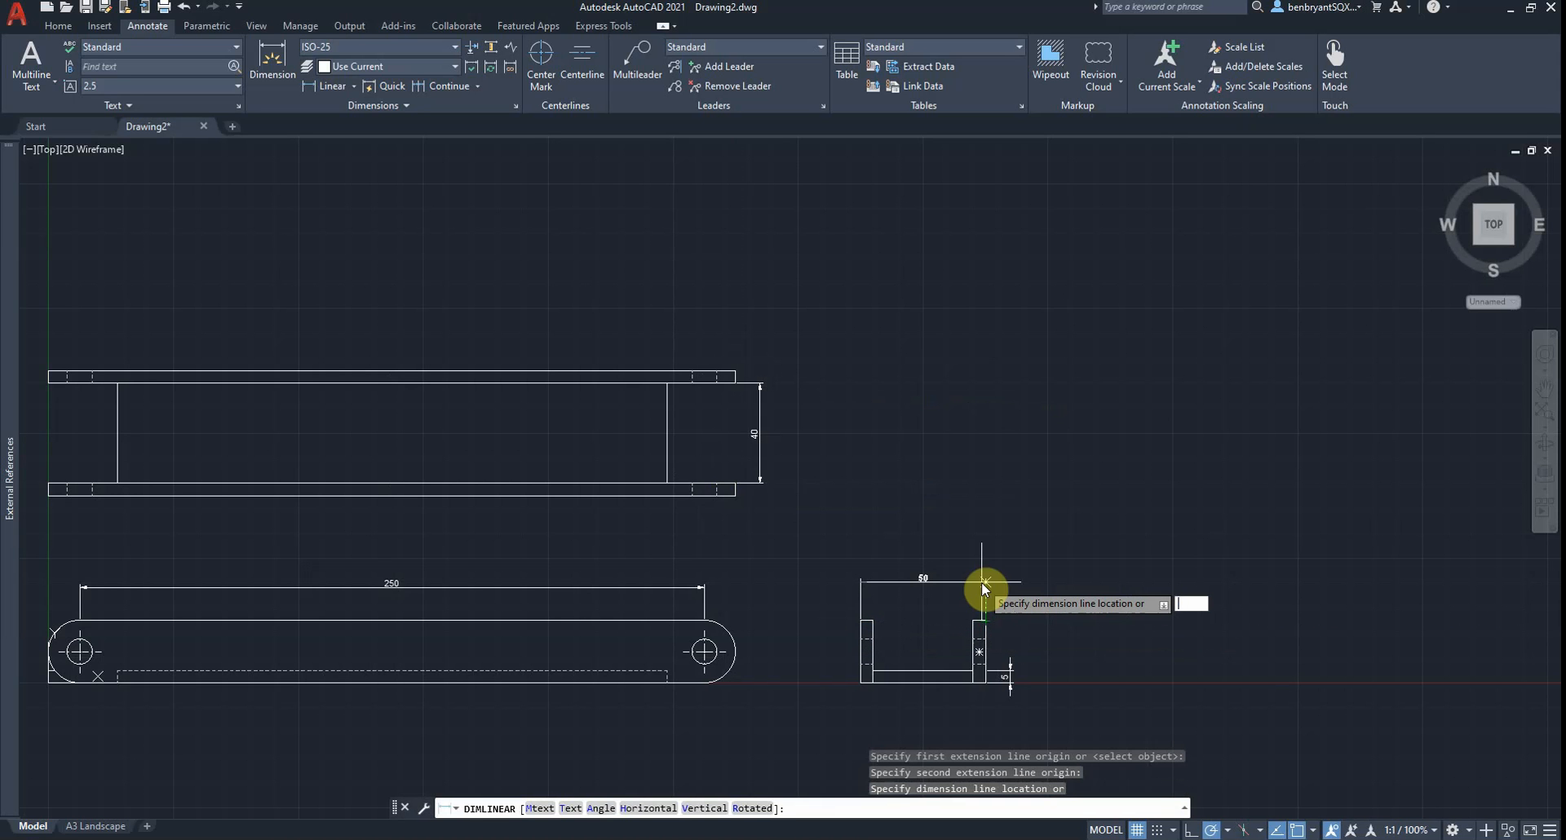
pyautogui.press('Return')
pyautogui.press('Escape')
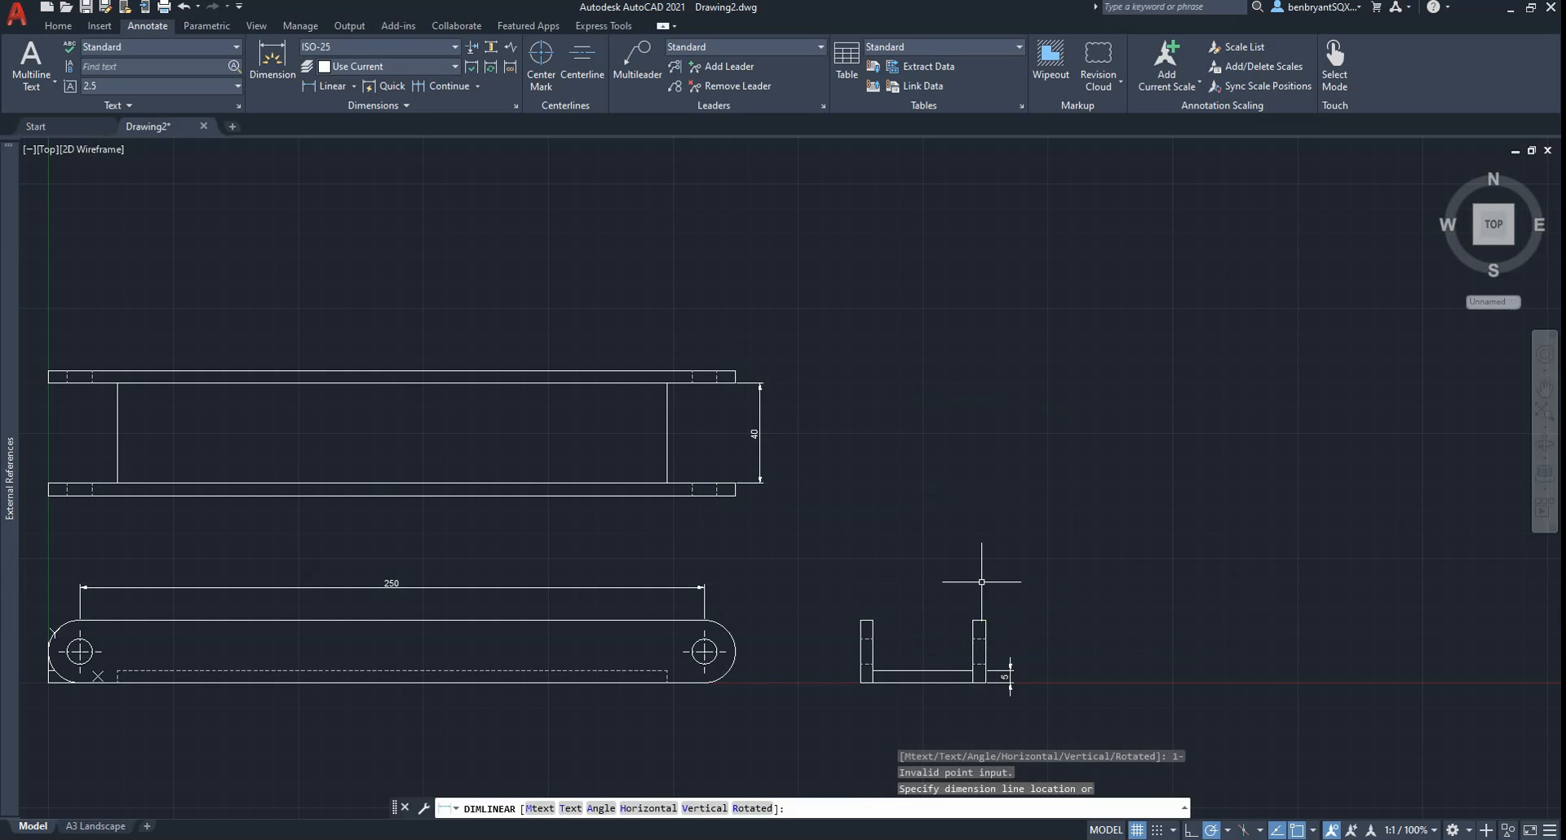
# - Dimension the overall width of the side view between its outer upper corners, placing the dimension line 10 units above
pyautogui.press('Return')
pyautogui.click(860, 620)
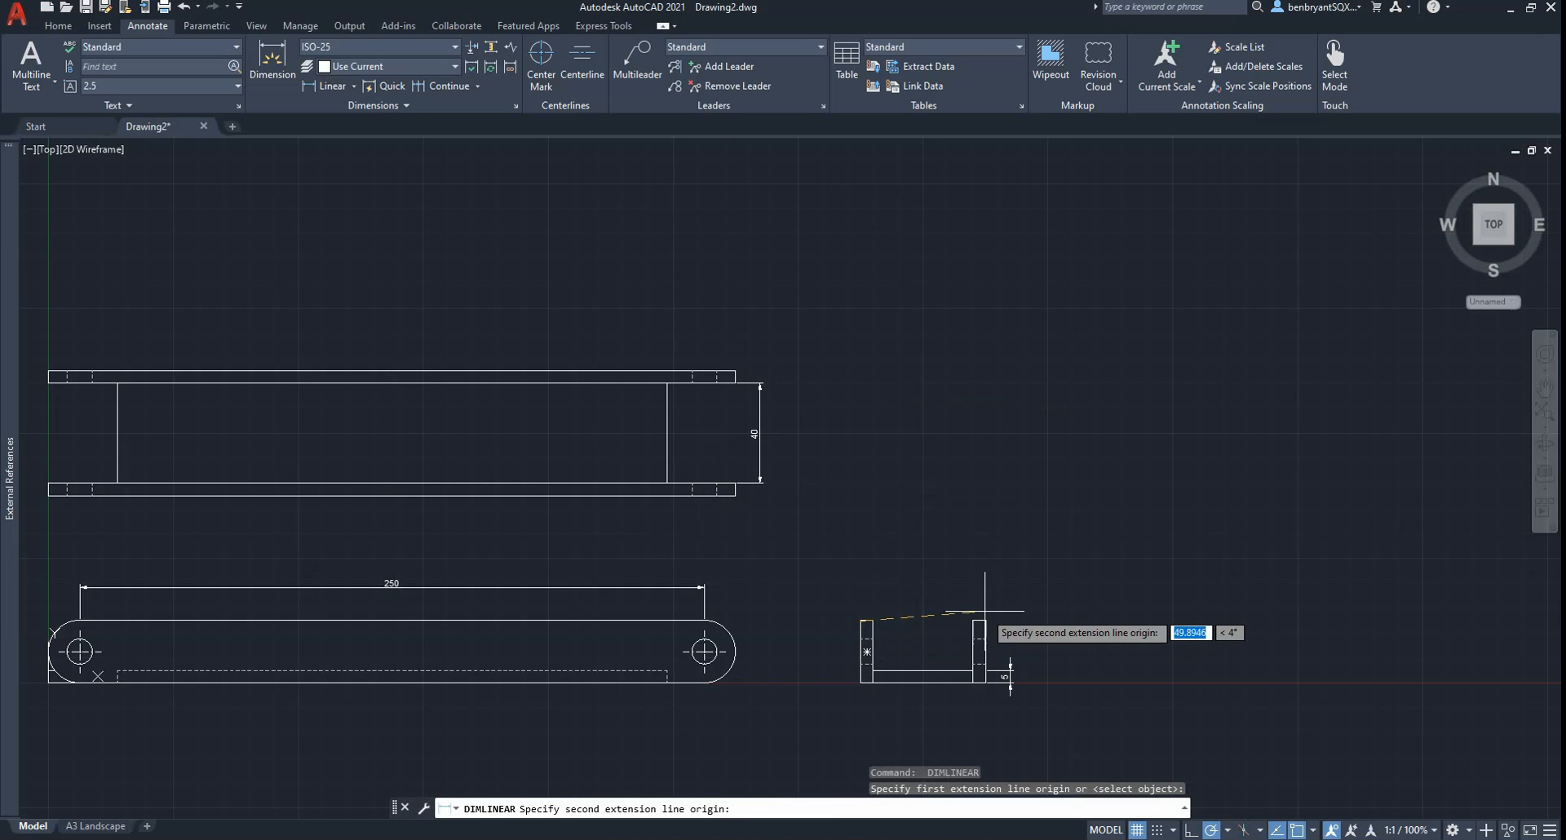
pyautogui.click(984, 622)
pyautogui.write('10')
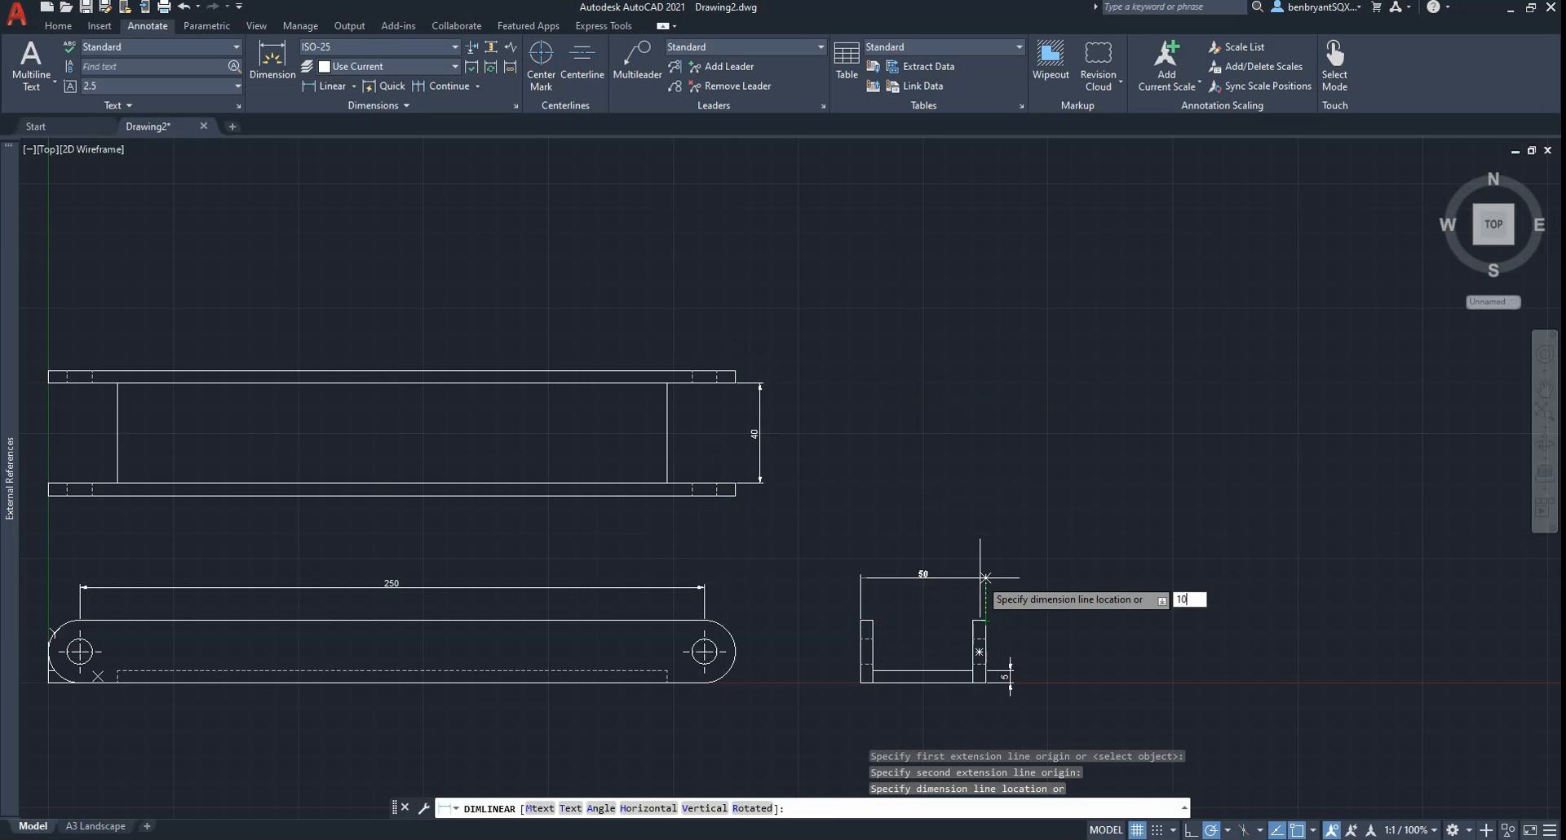
pyautogui.press('Return')
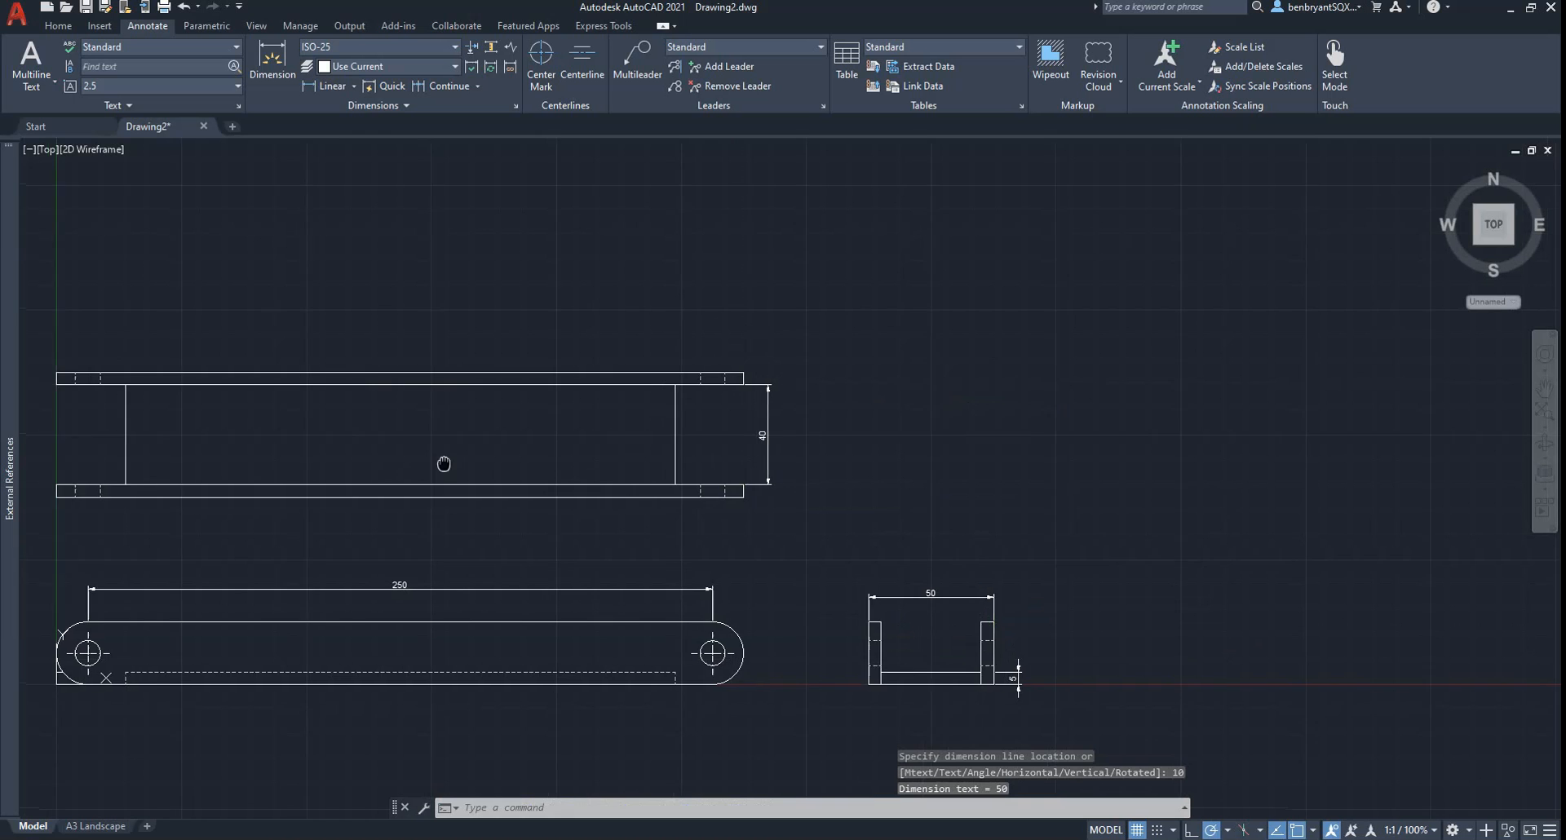
# - Dimension the lower flange's thickness at the top view's right end, placing the dimension line 10 units outward
pyautogui.scroll(4, 440, 461)
pyautogui.press('Return')
pyautogui.click(1196, 543)
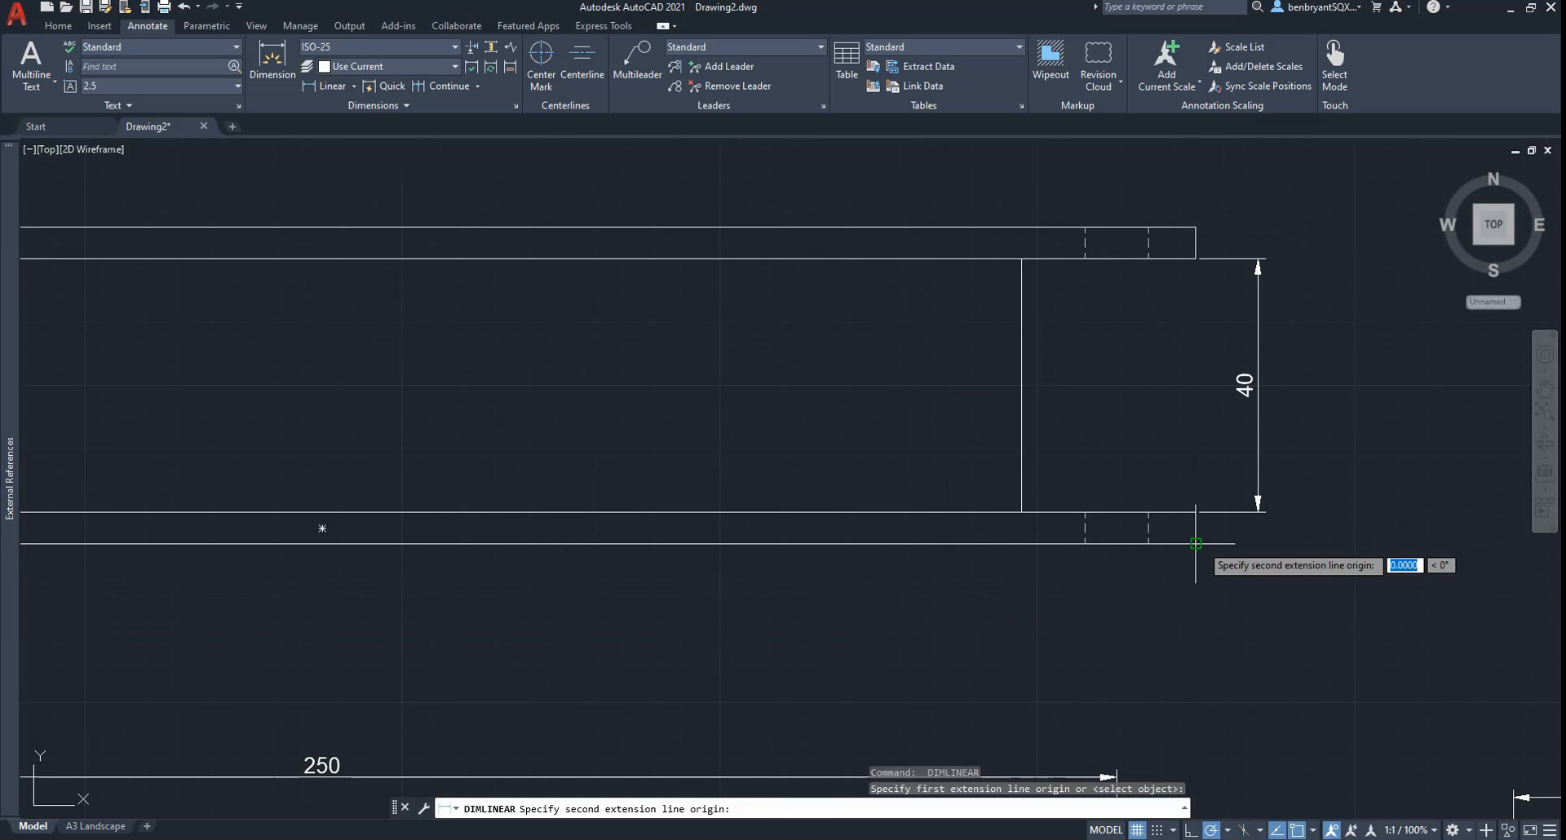
pyautogui.click(1196, 512)
pyautogui.write('10')
pyautogui.press('Return')
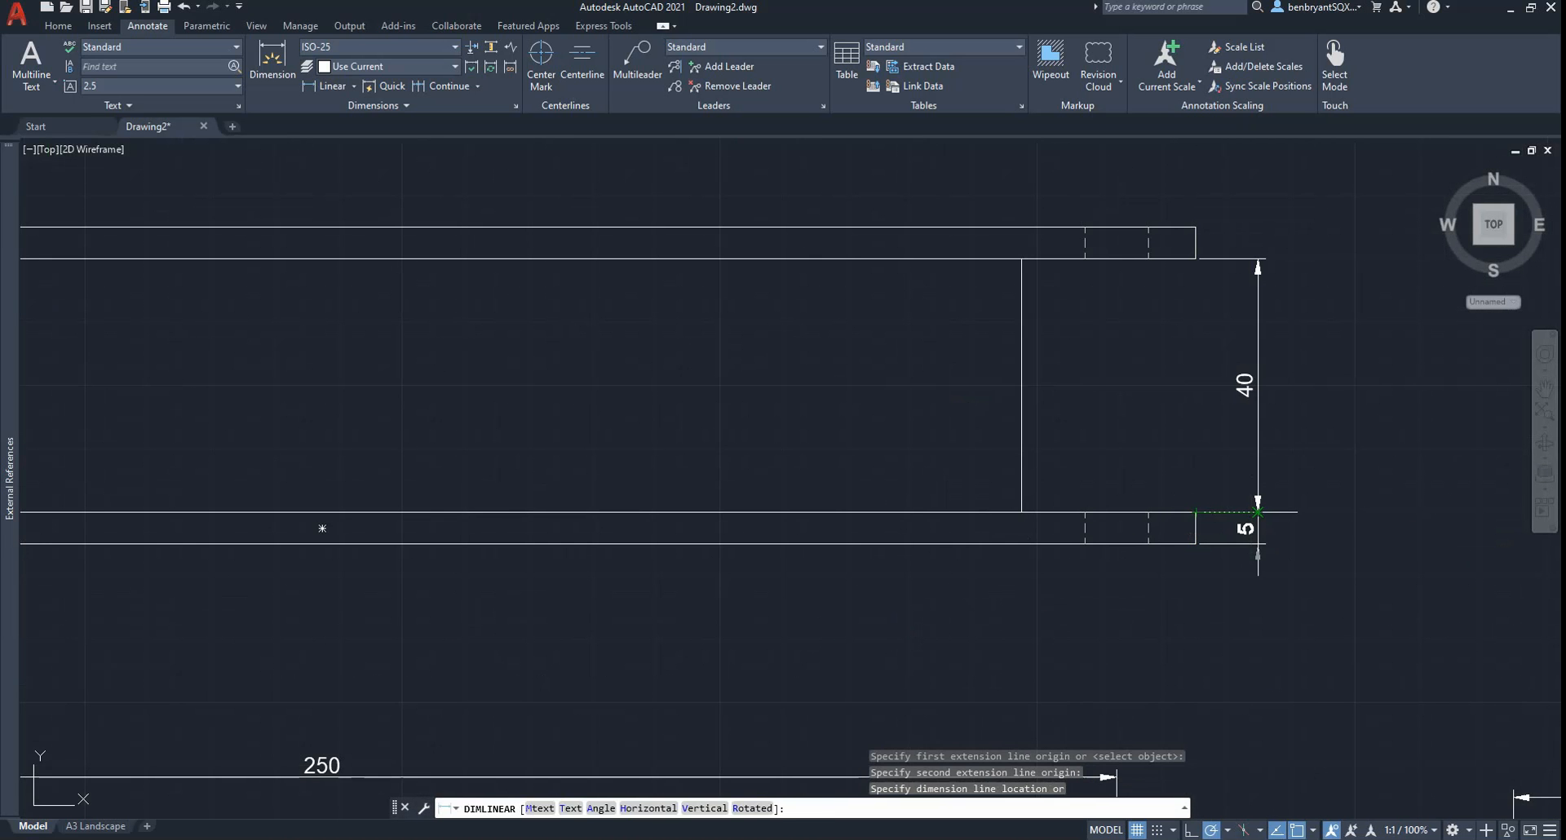
# - Dimension the upper flange's thickness at the top view's right end, aligning the dimension line with the inner gap dimension
pyautogui.press('Return')
pyautogui.click(1196, 259)
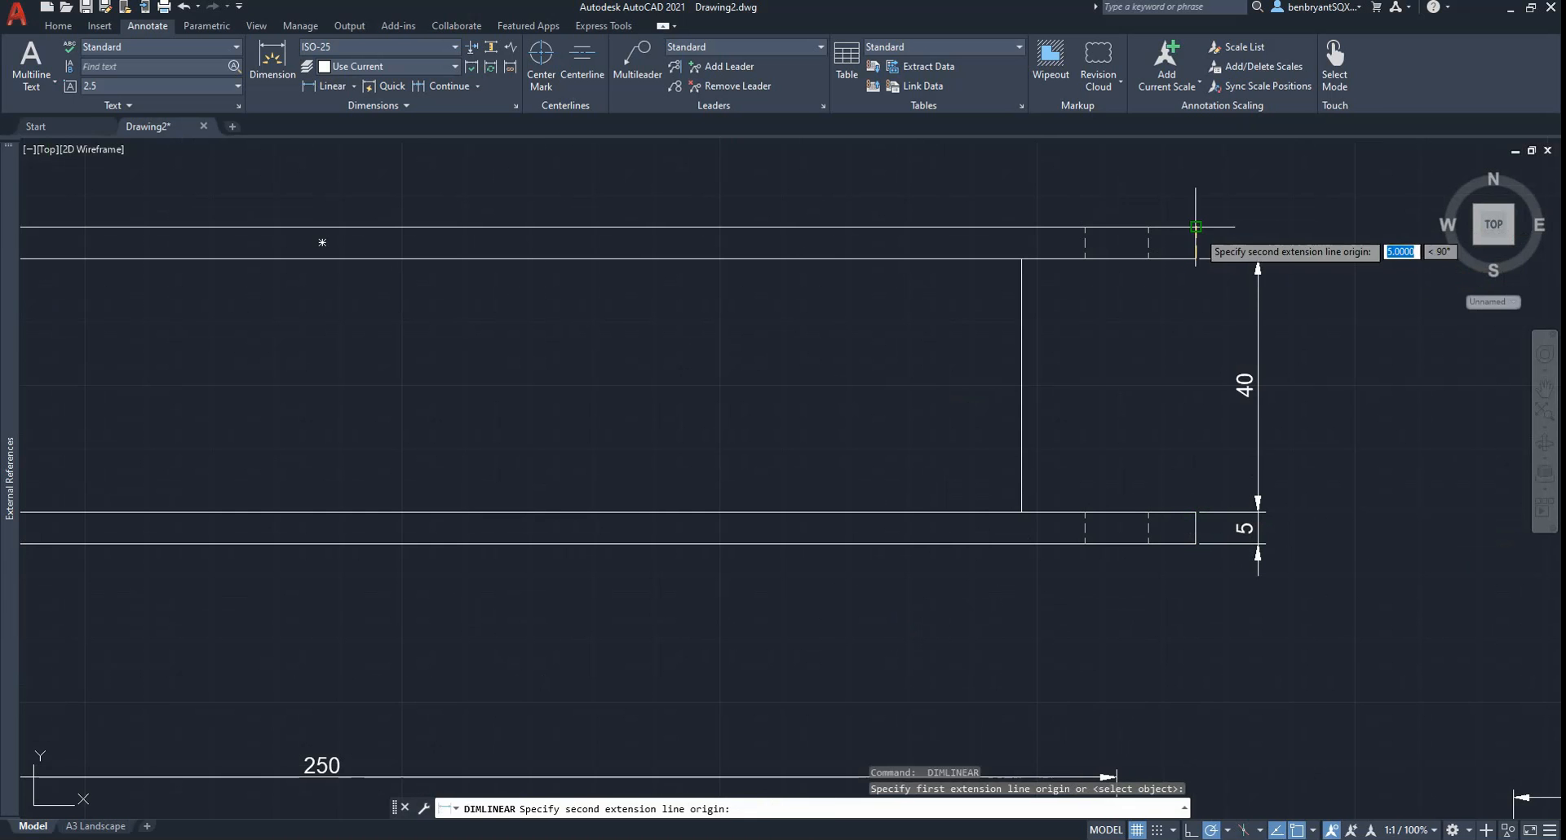
pyautogui.click(1196, 227)
pyautogui.click(1257, 258)
pyautogui.press('Escape')
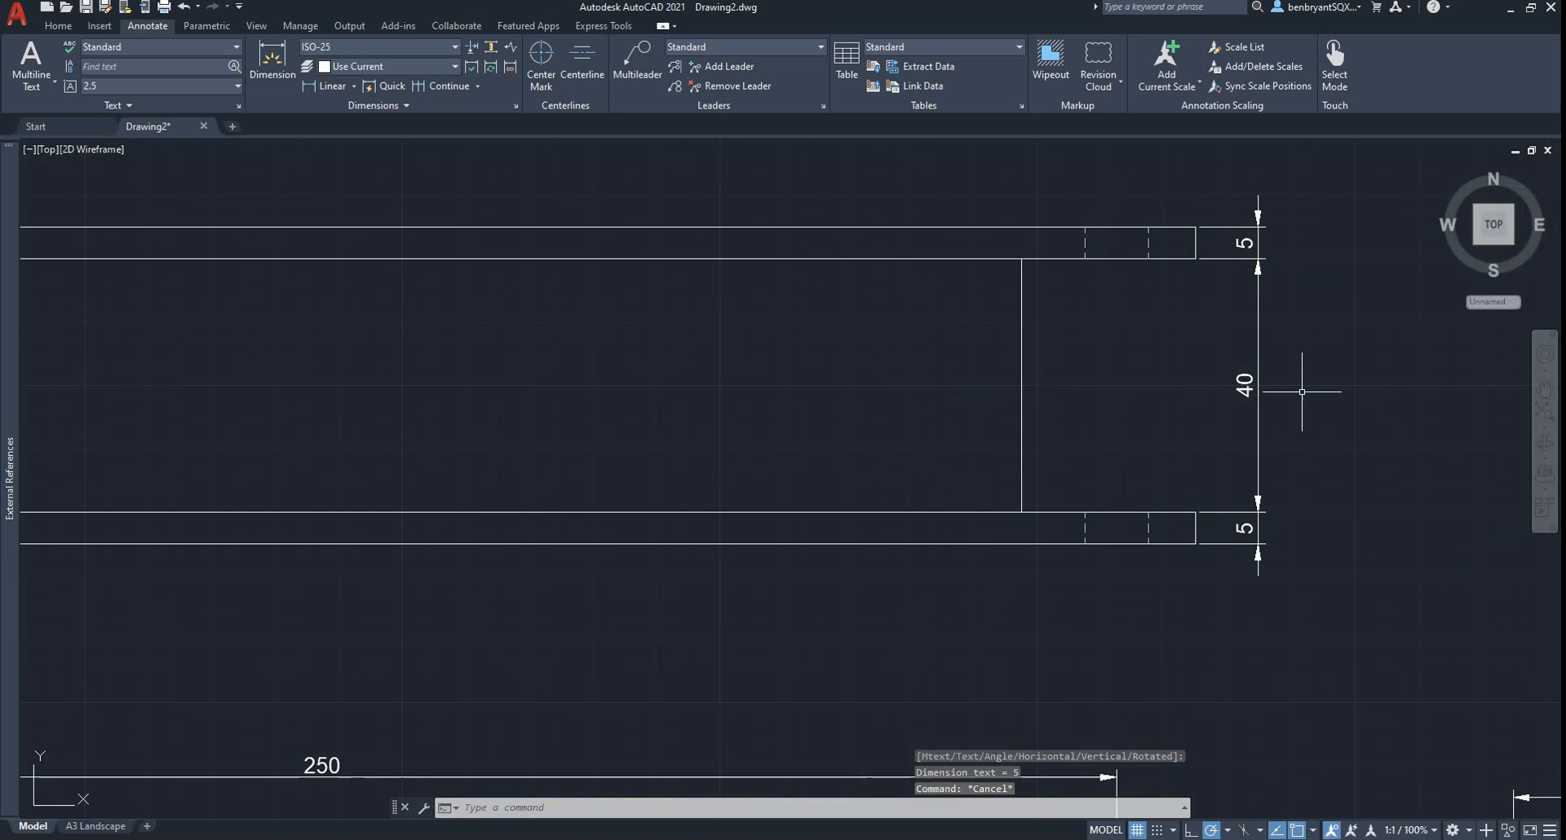
# - Dimension the web's length between its two end lines in the top view, placing the dimension 10 units above the upper edge
pyautogui.scroll(-1, 1137, 430)
pyautogui.moveTo(1058, 441); pyautogui.dragTo(1095, 410, button='middle')
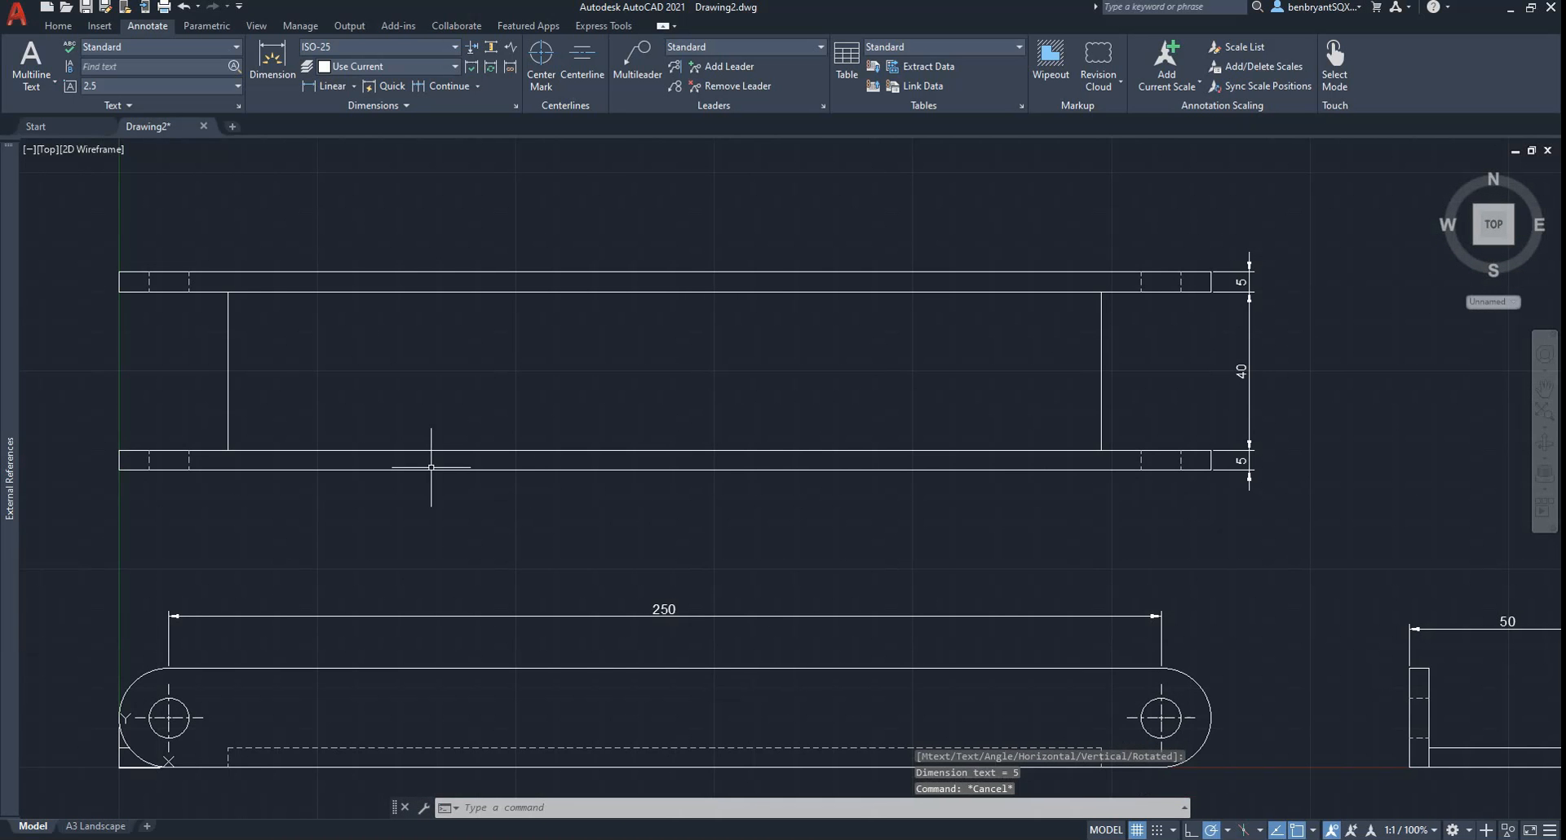
pyautogui.press('space')
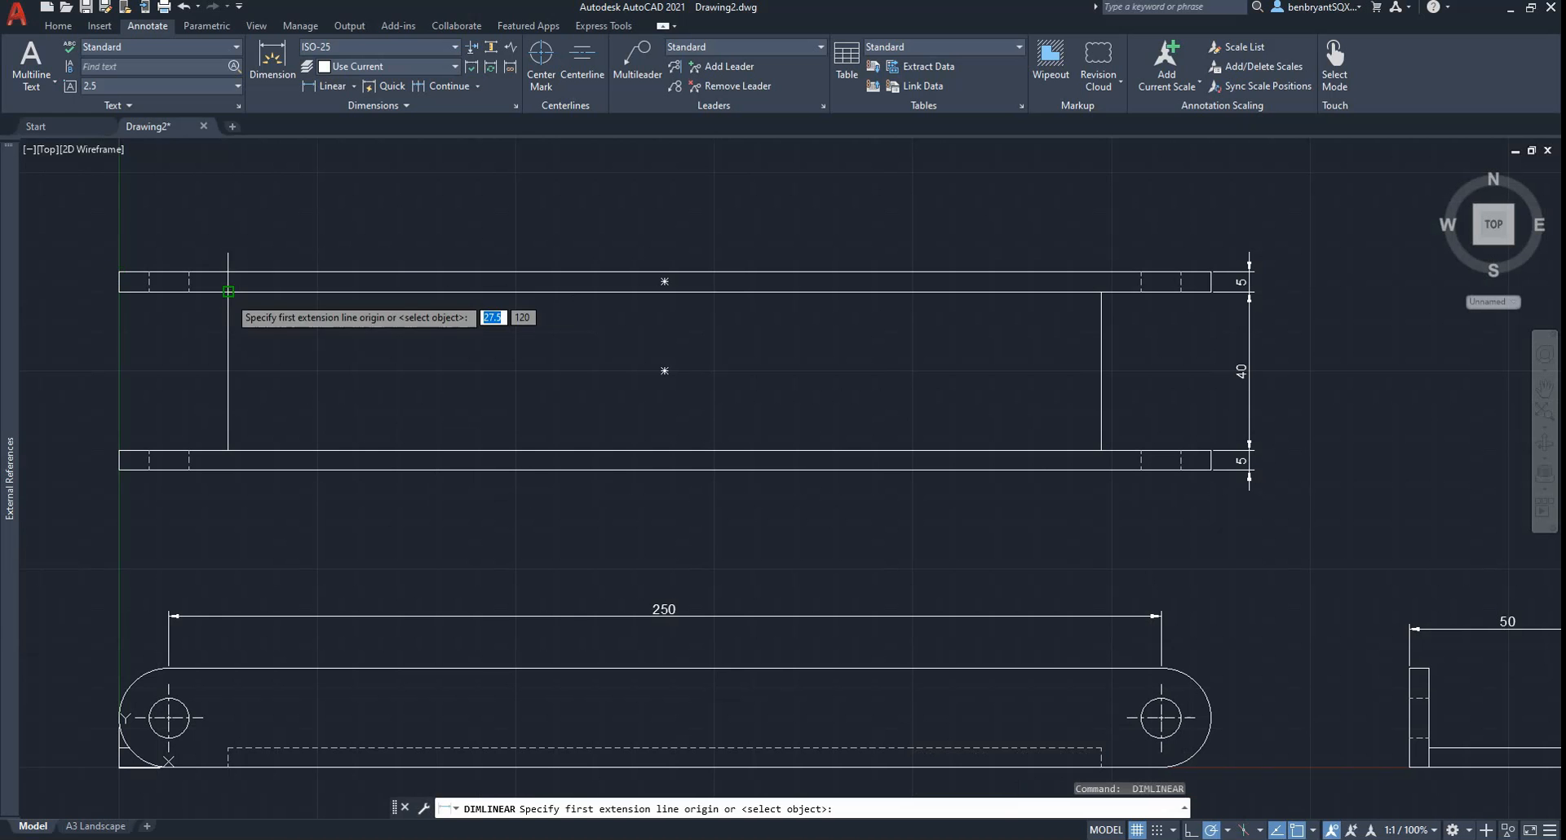
pyautogui.click(227, 272)
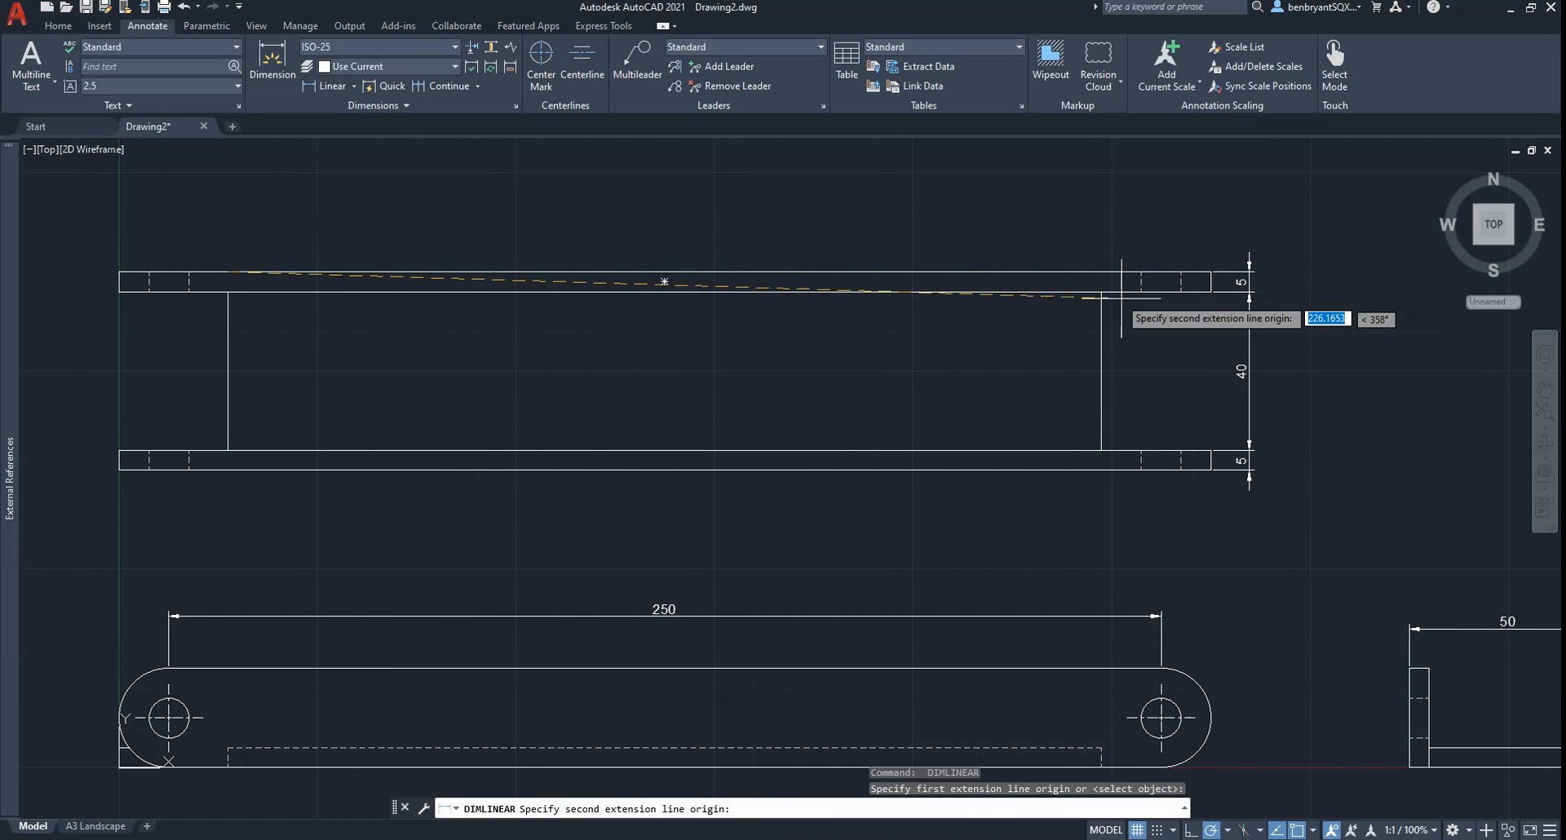
pyautogui.click(1101, 286)
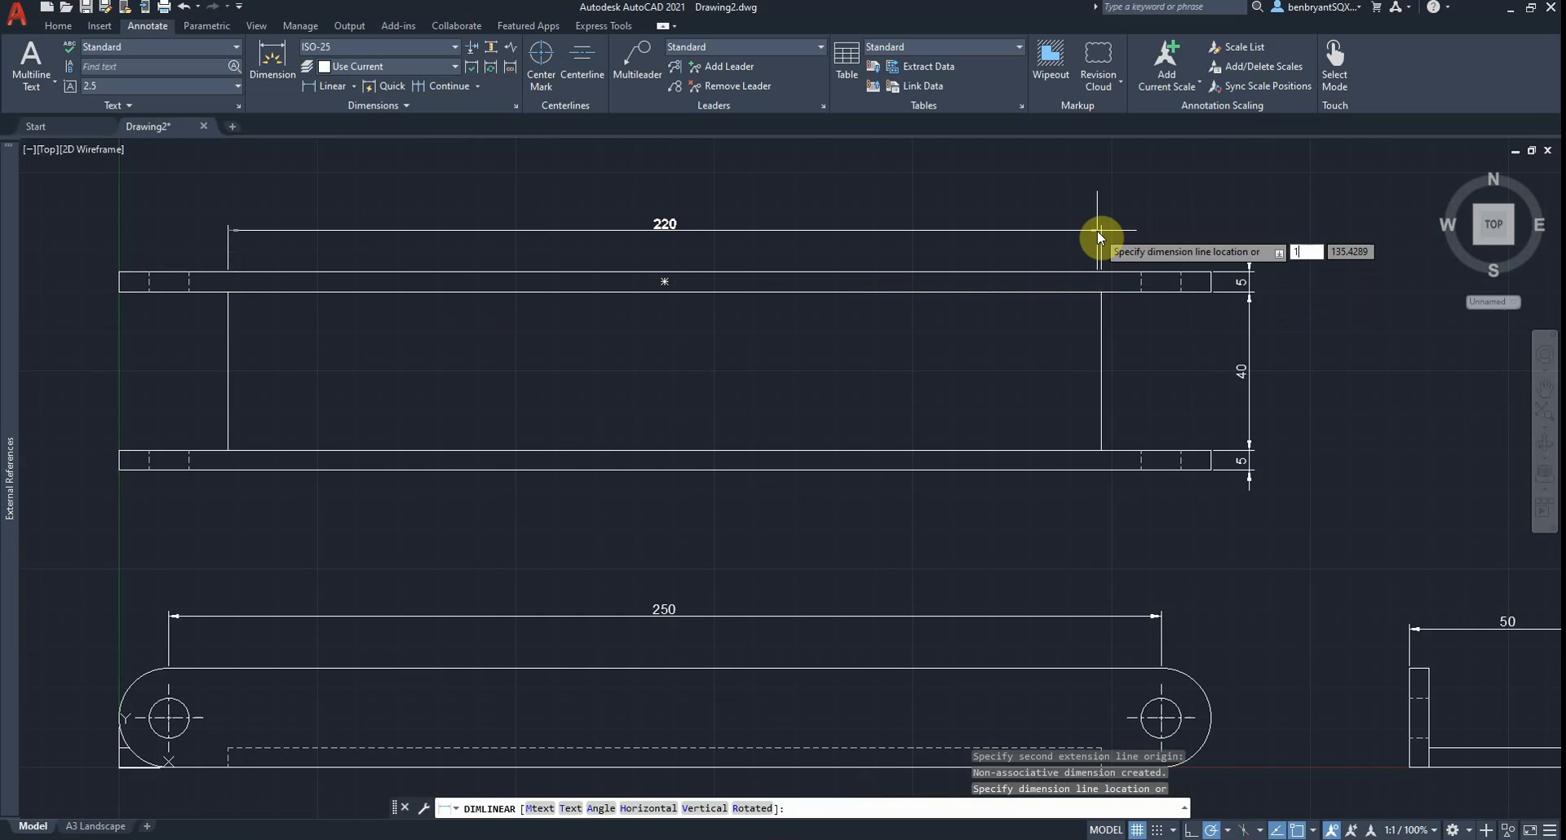
pyautogui.write('10')
pyautogui.press('Return')
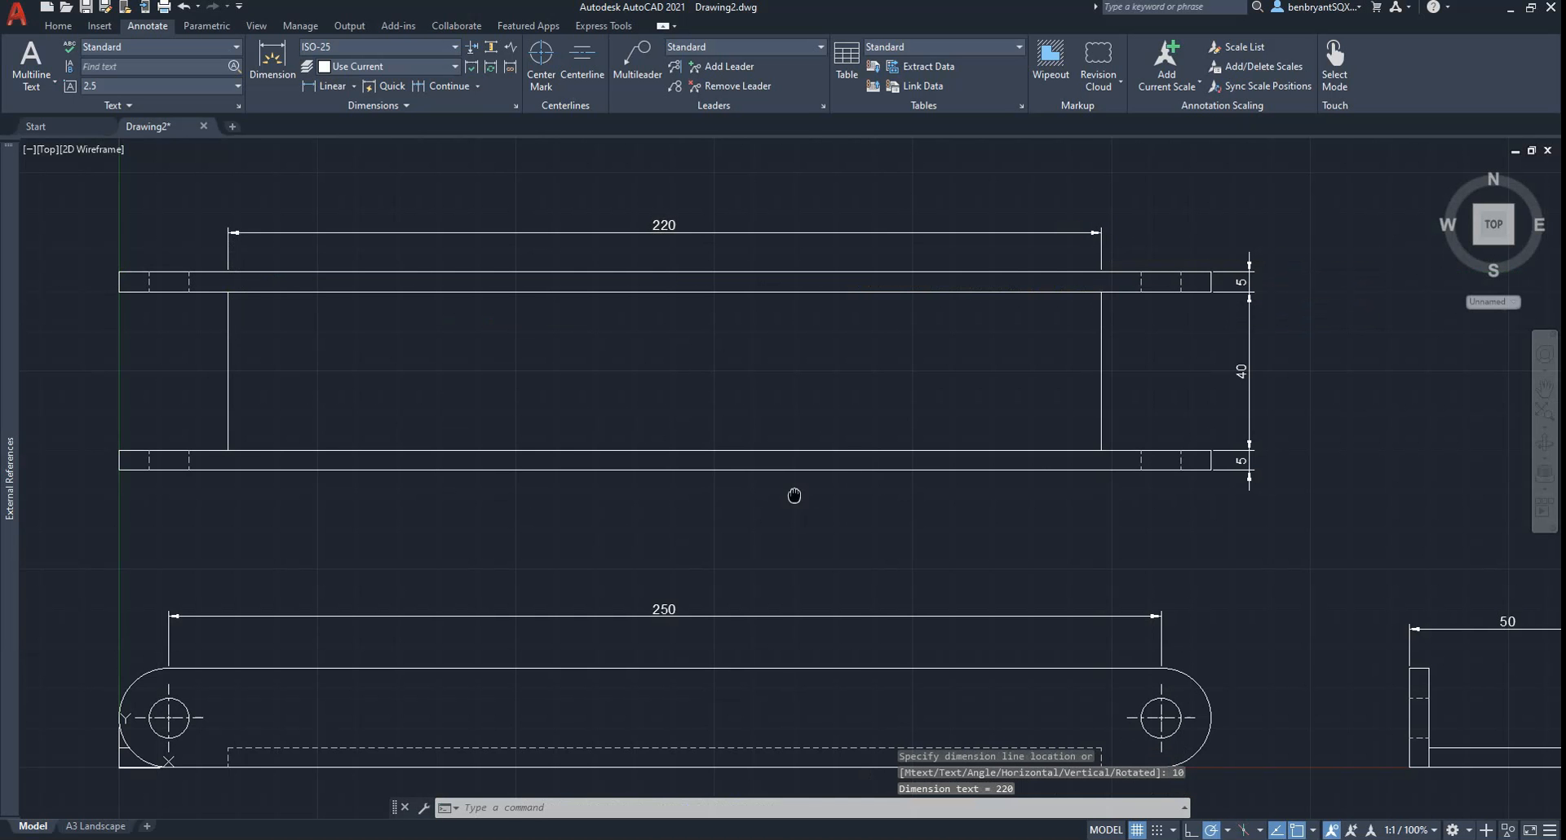
# - Examine the front and side views for annotations that are still missing
pyautogui.moveTo(795, 495); pyautogui.dragTo(876, 389, button='middle')
pyautogui.scroll(-1, 876, 389)
pyautogui.scroll(1, 834, 541)
pyautogui.scroll(1, 1175, 600)
pyautogui.moveTo(1138, 579); pyautogui.dragTo(786, 542, button='middle')
pyautogui.scroll(-1, 757, 519)
pyautogui.moveTo(674, 497); pyautogui.dragTo(913, 479, button='middle')
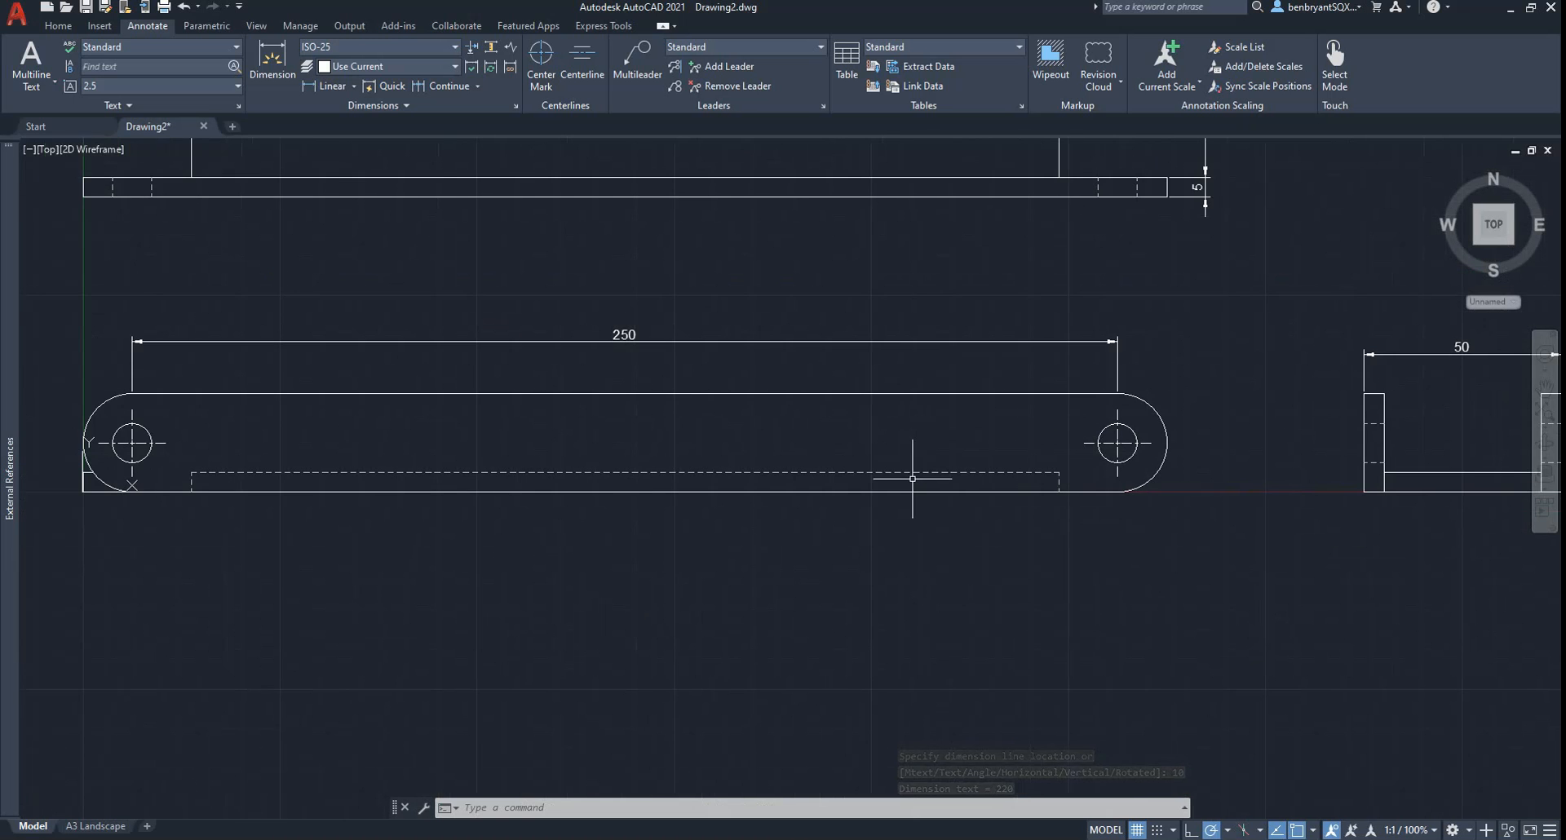
pyautogui.scroll(-2, 759, 566)
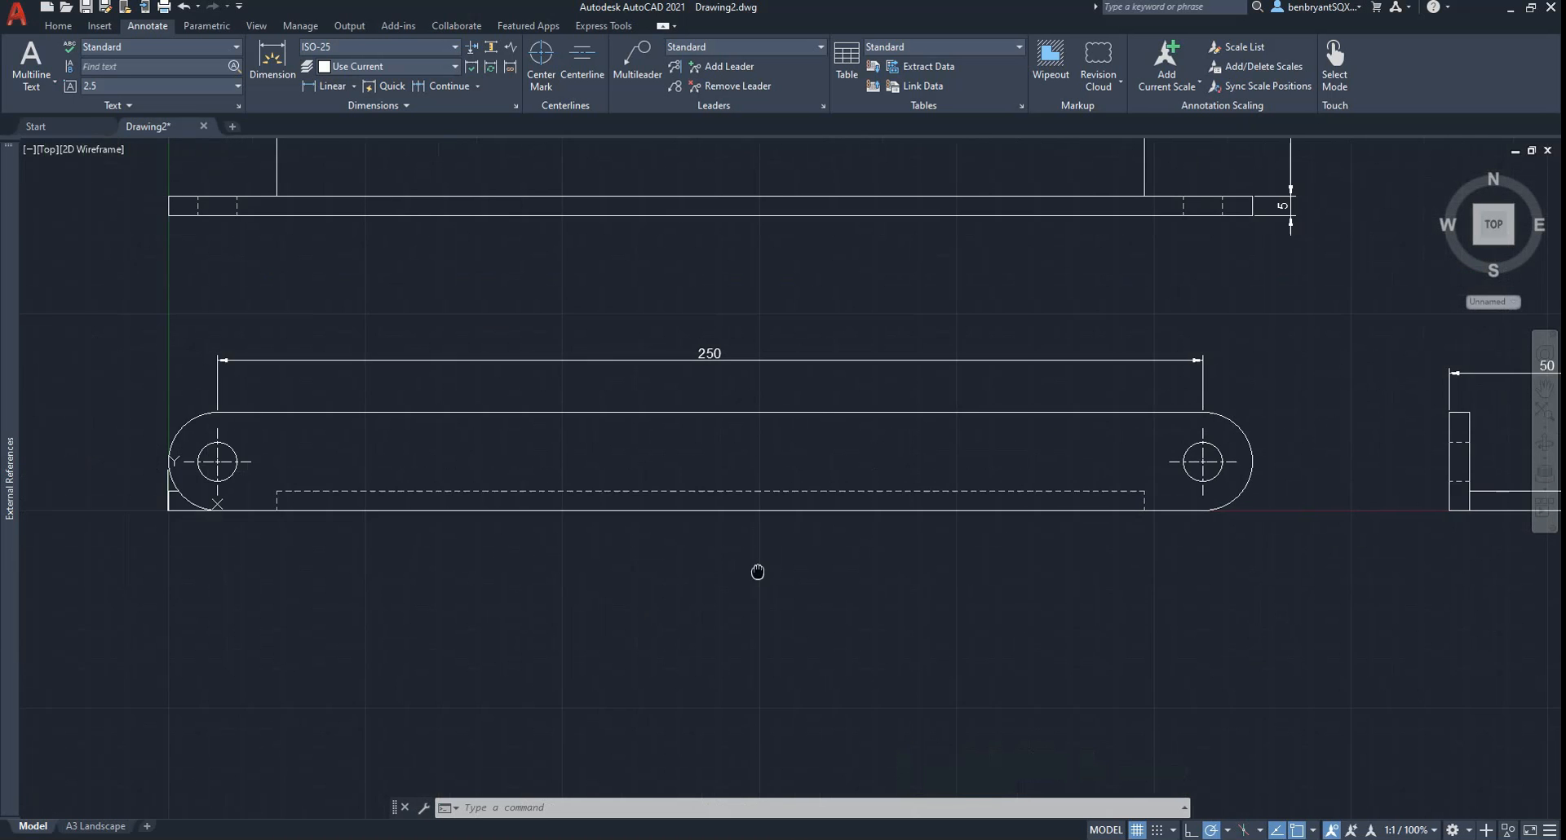
pyautogui.scroll(1, 734, 538)
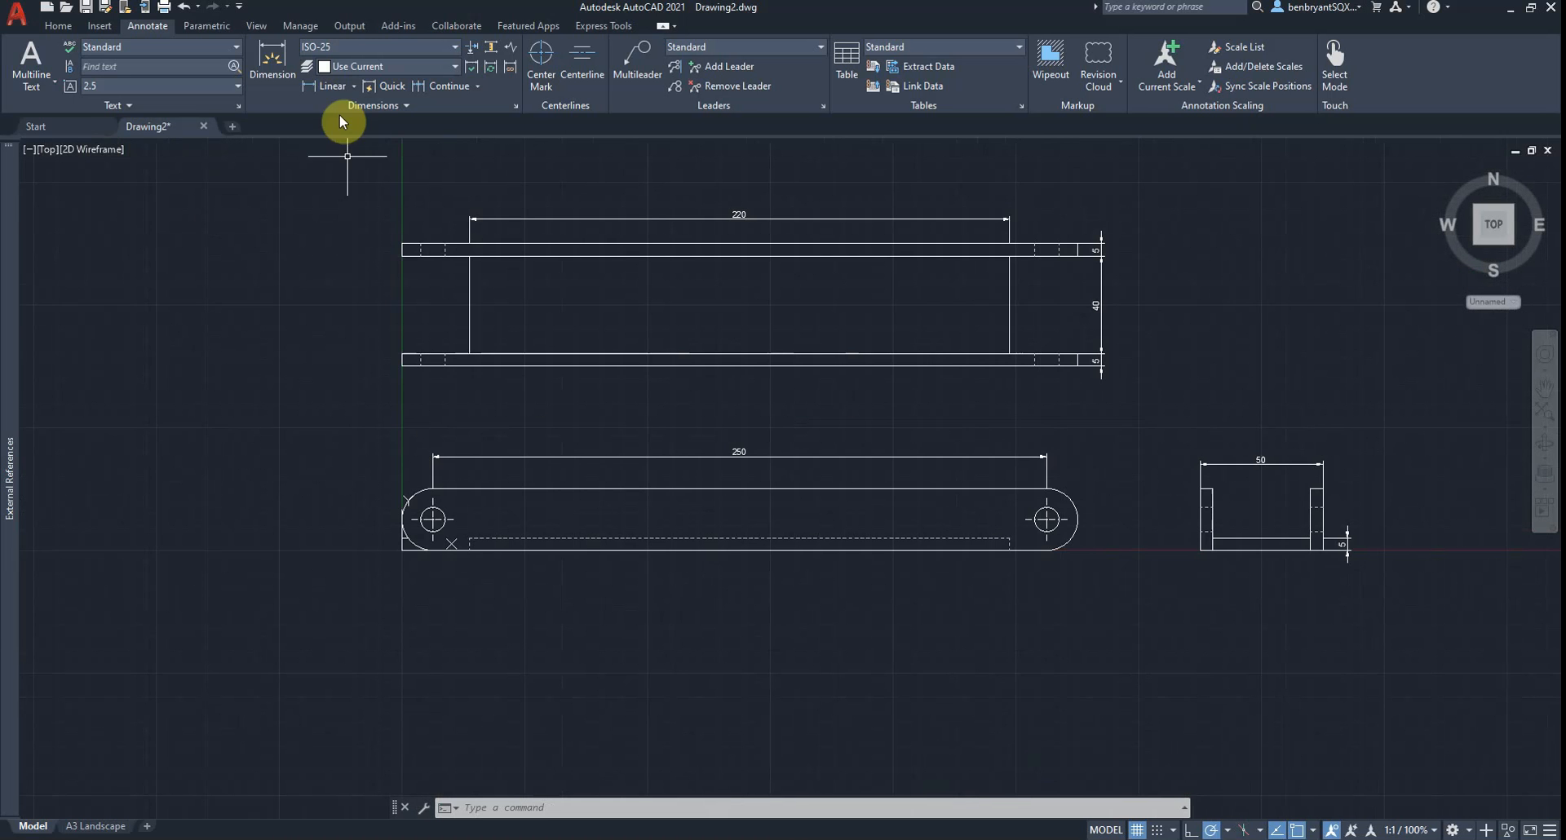
# - Add a centerline between the upper and lower long edges of the front view
pyautogui.click(591, 62)
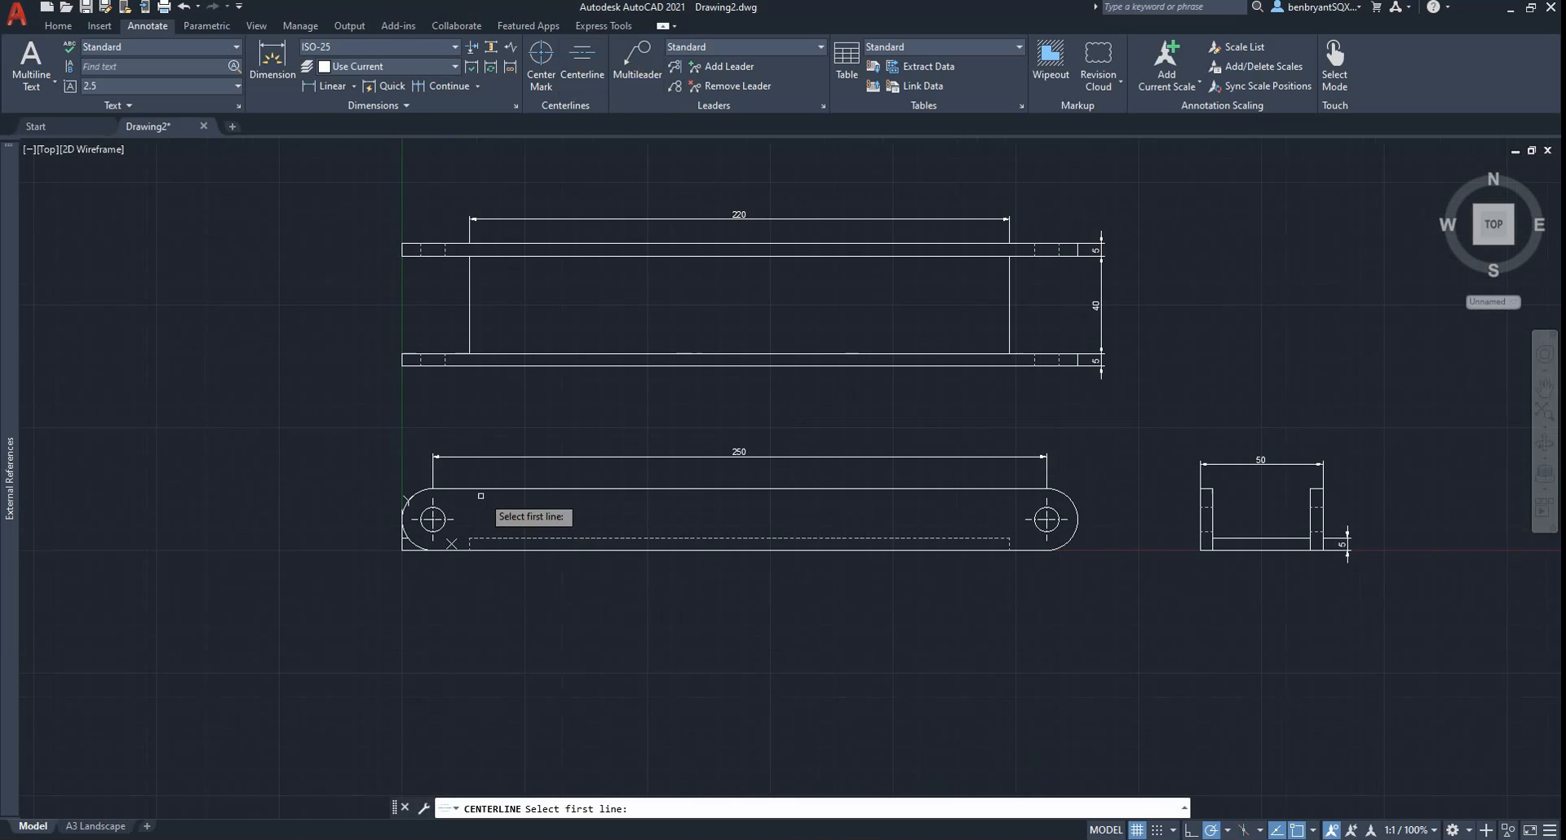
pyautogui.click(522, 489)
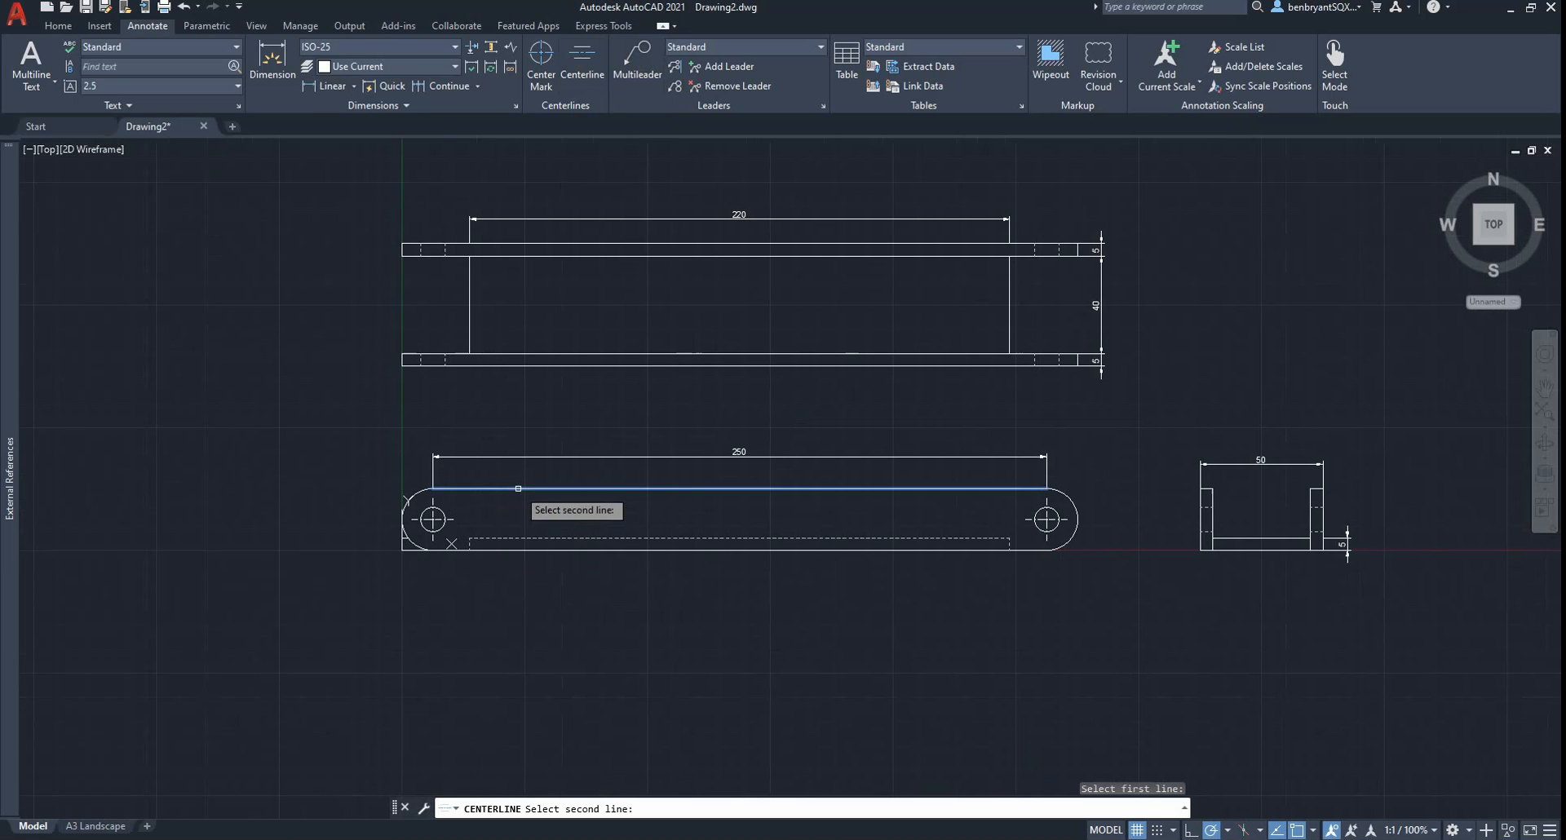
pyautogui.click(526, 550)
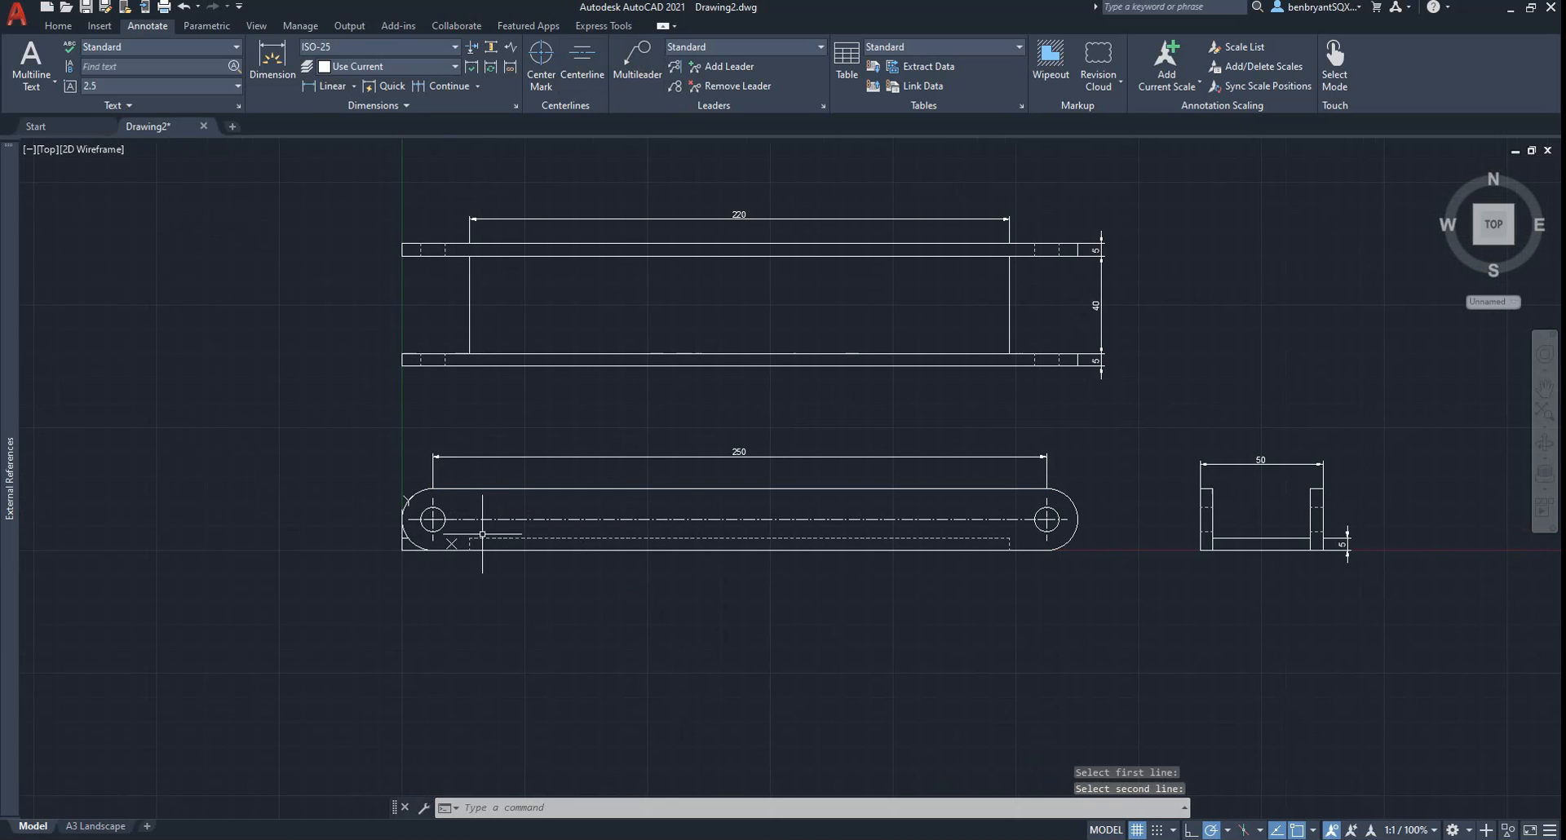
# - Add a vertical centerline midway between the two end lines of the lower flange in the top view
pyautogui.press('Return')
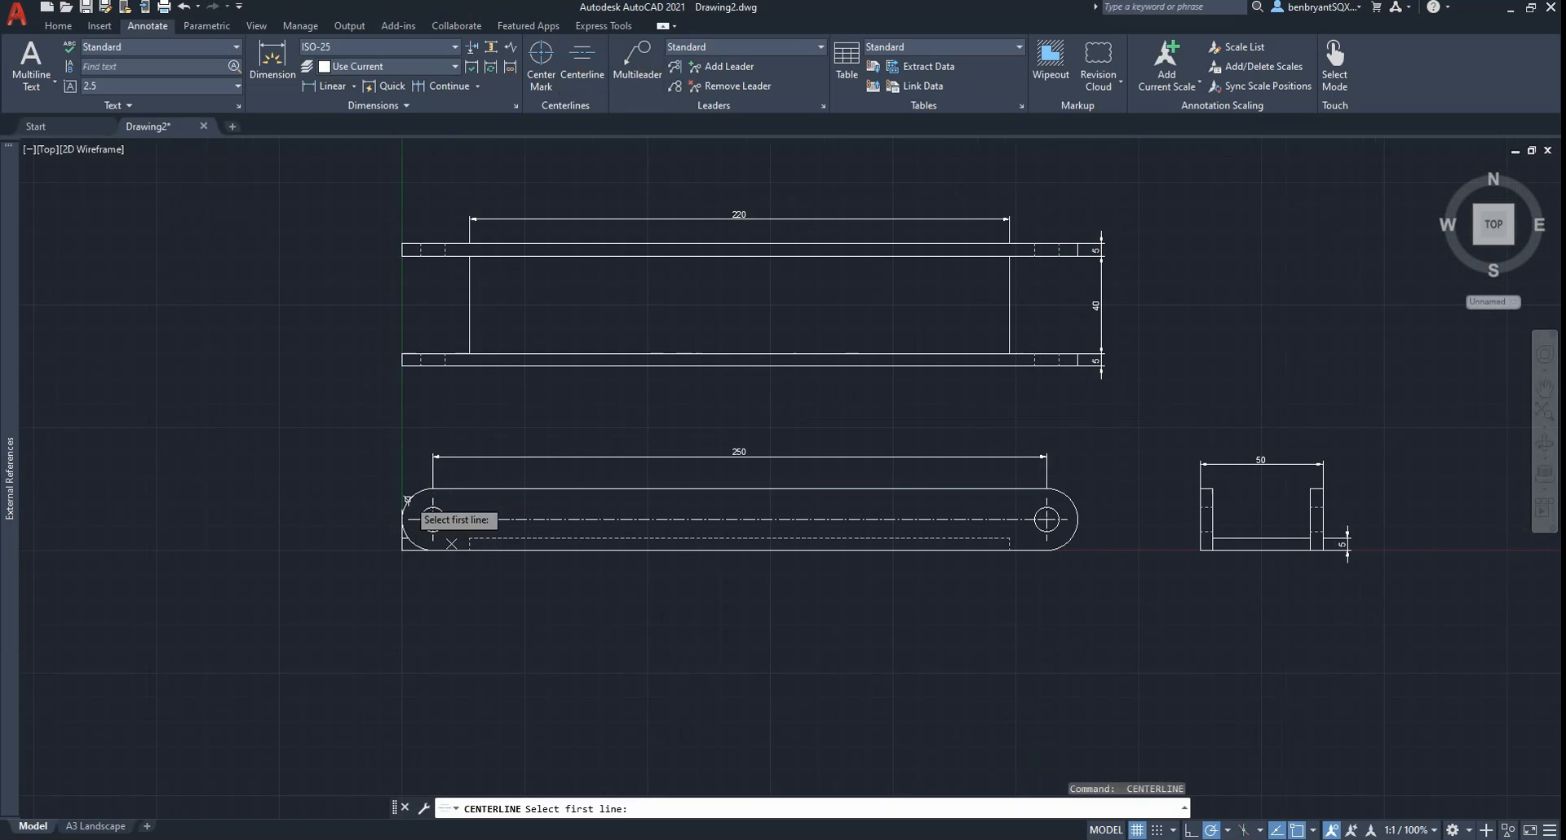
pyautogui.click(401, 359)
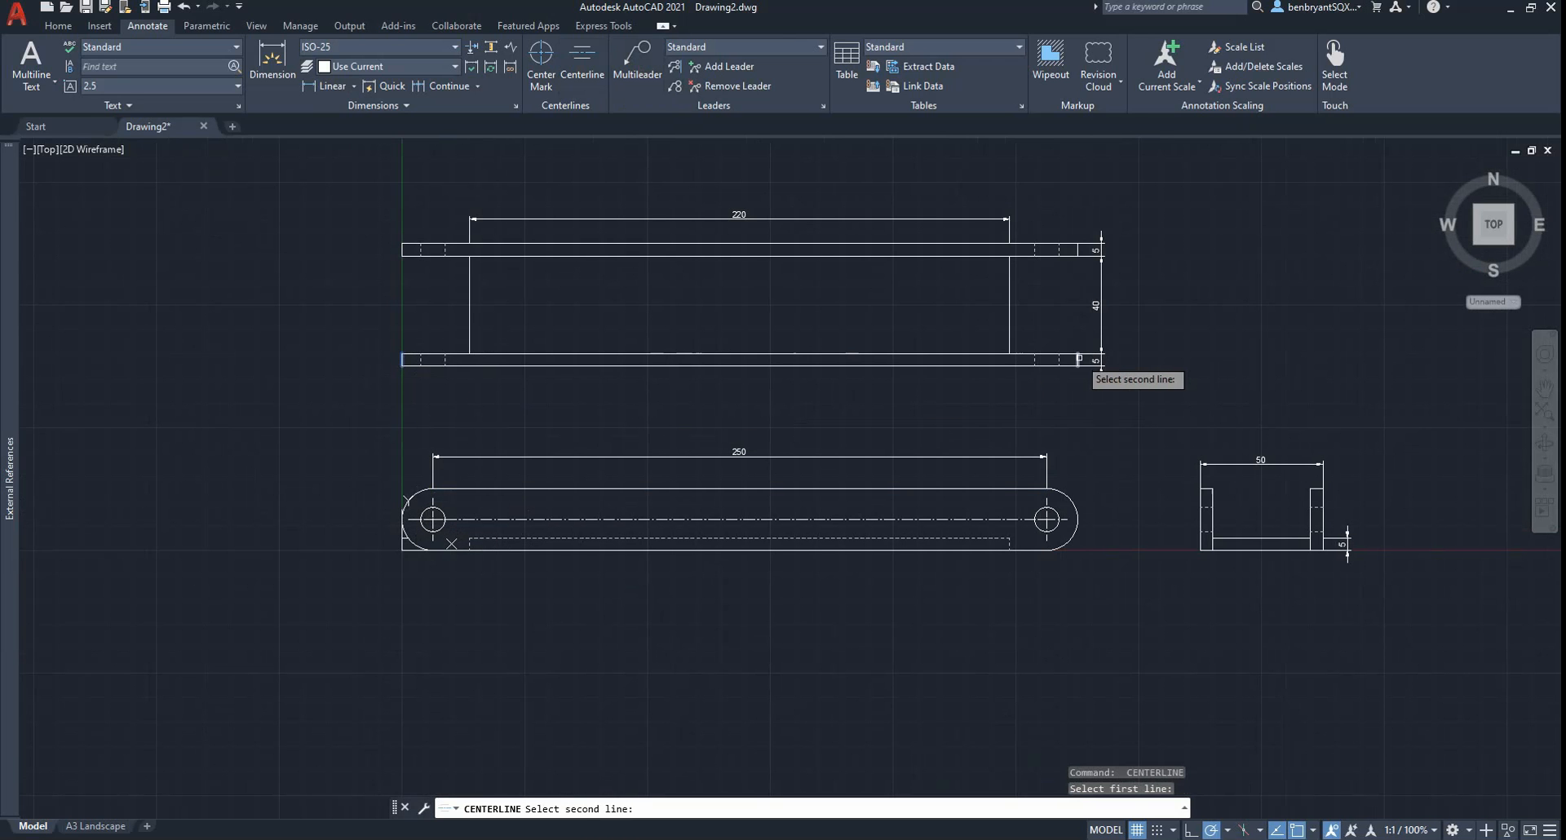
pyautogui.click(1079, 359)
# - Stretch the vertical centerline's ends to just above the top view's upper flange and just below the front view
pyautogui.click(740, 348)
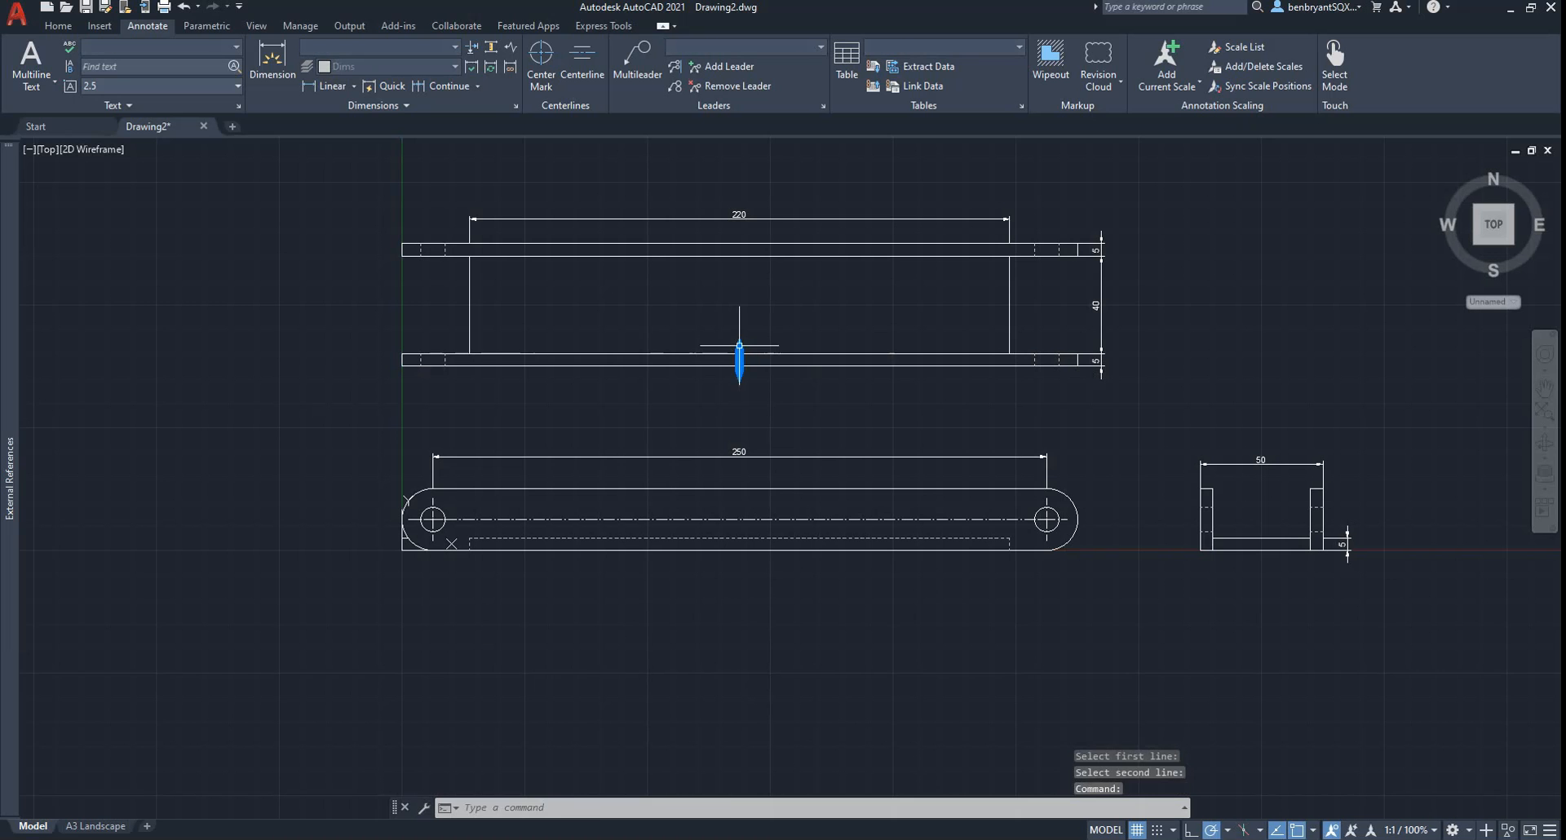
pyautogui.click(739, 345)
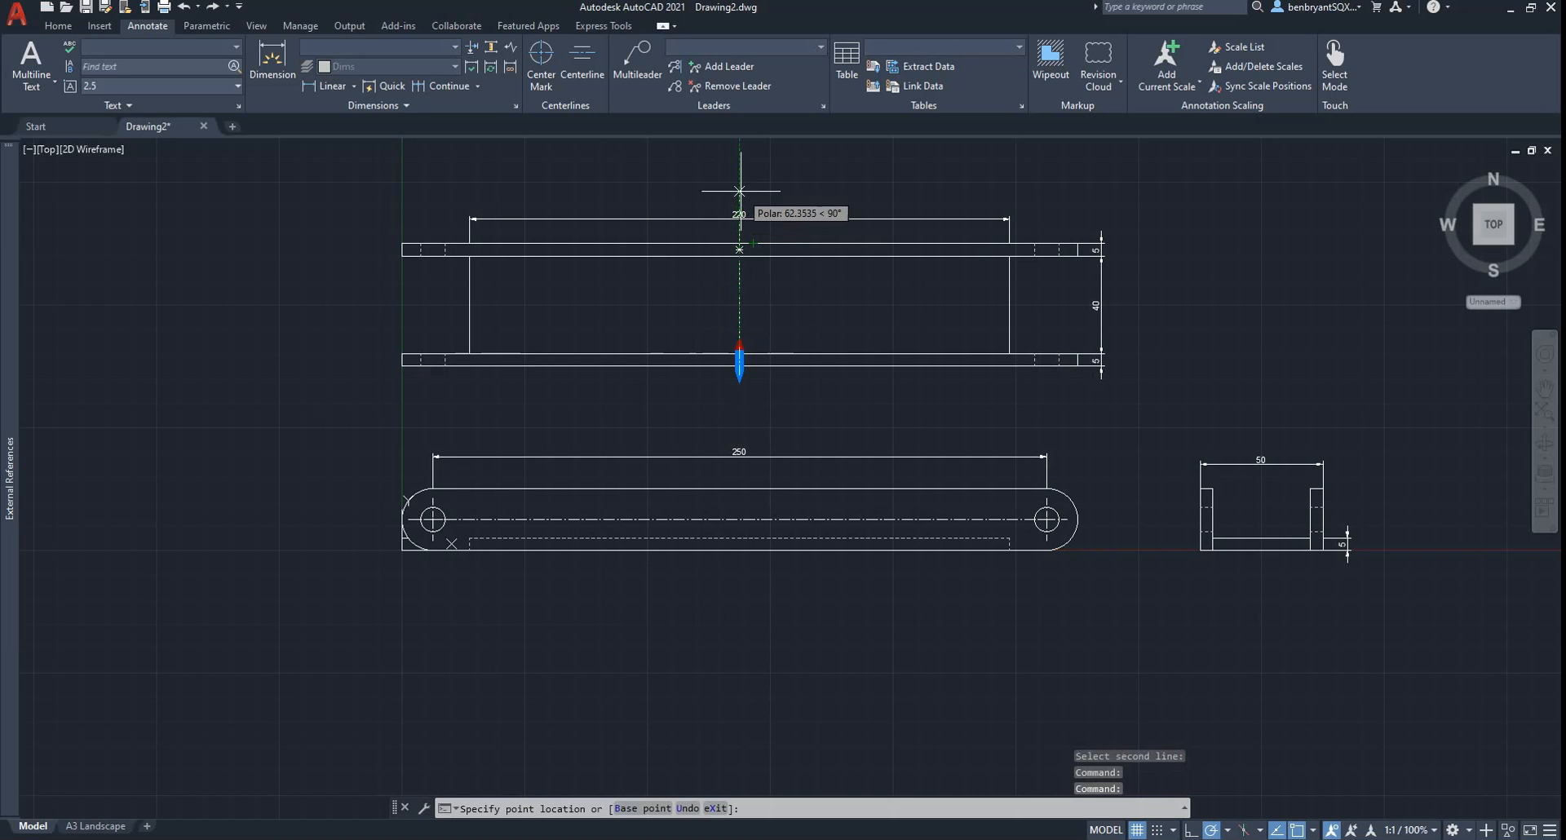
pyautogui.click(739, 231)
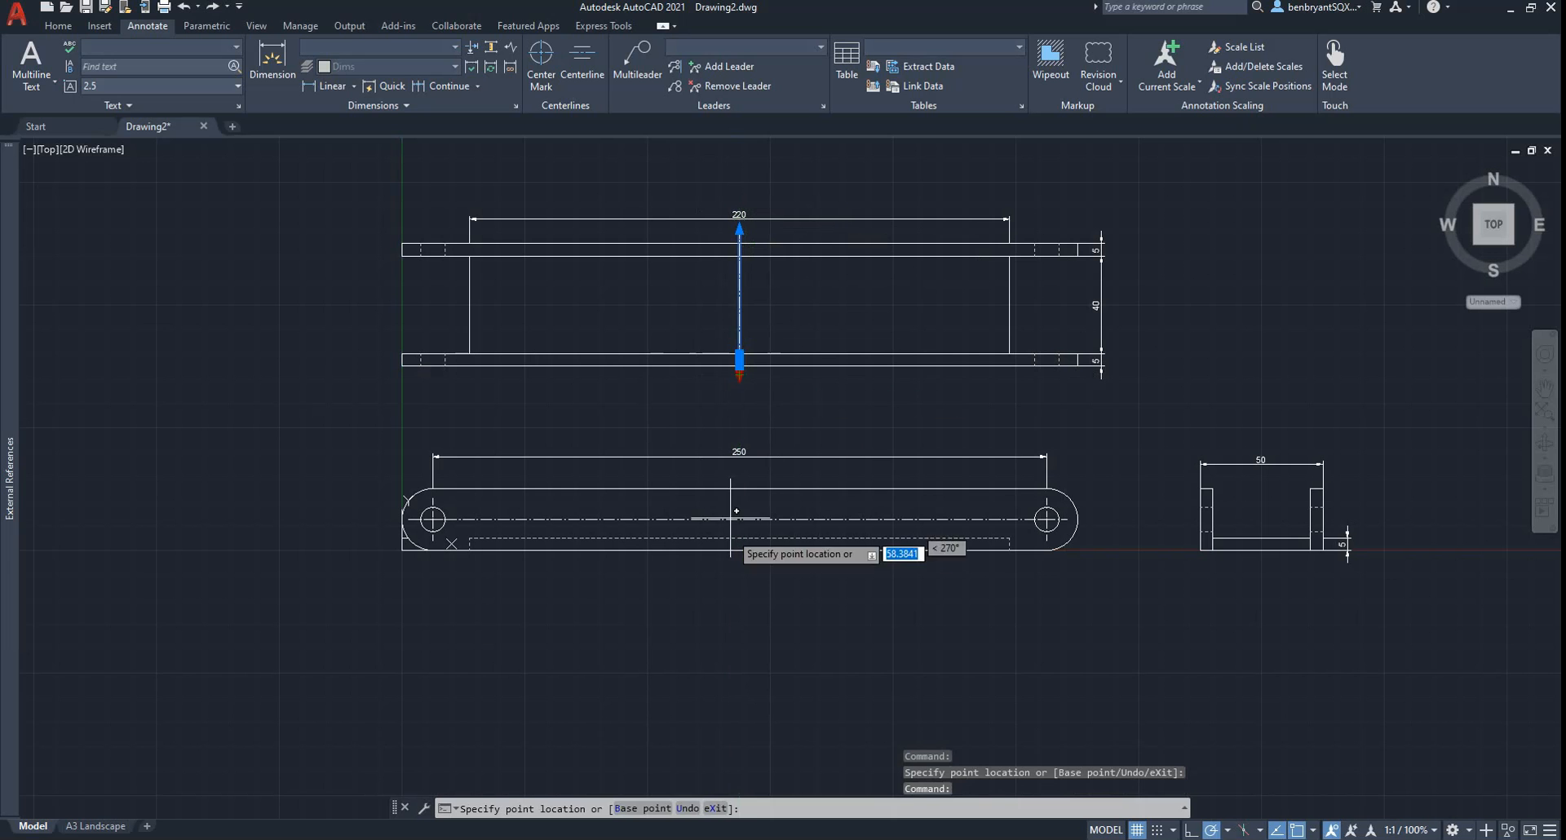
pyautogui.click(742, 582)
pyautogui.click(742, 583)
pyautogui.press('Escape')
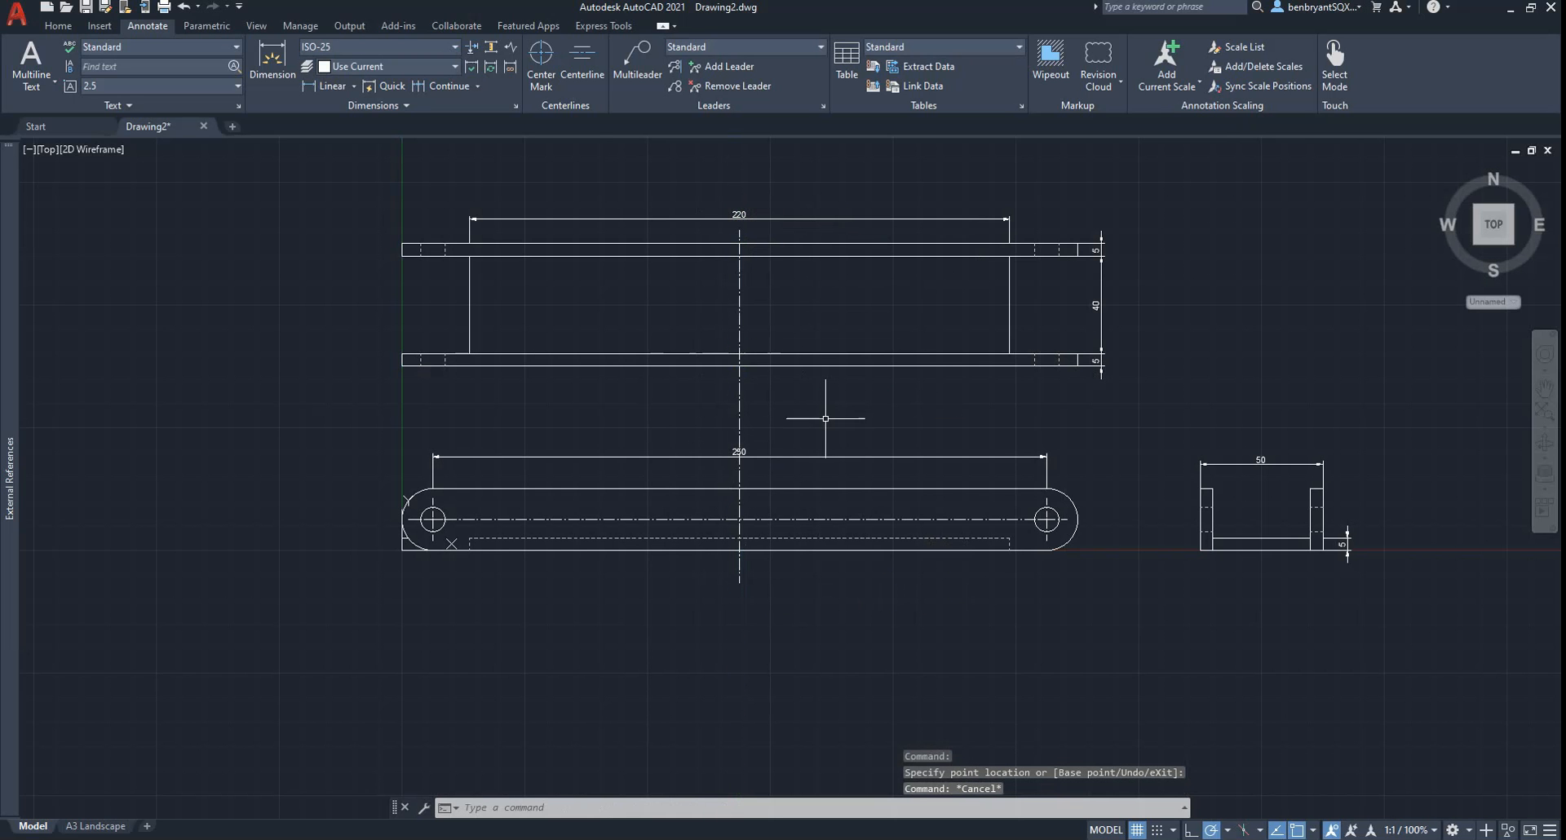
# - Move the text of the front view's hole-spacing dimension sideways, clear of the vertical centerline
pyautogui.scroll(2, 826, 419)
pyautogui.click(689, 404)
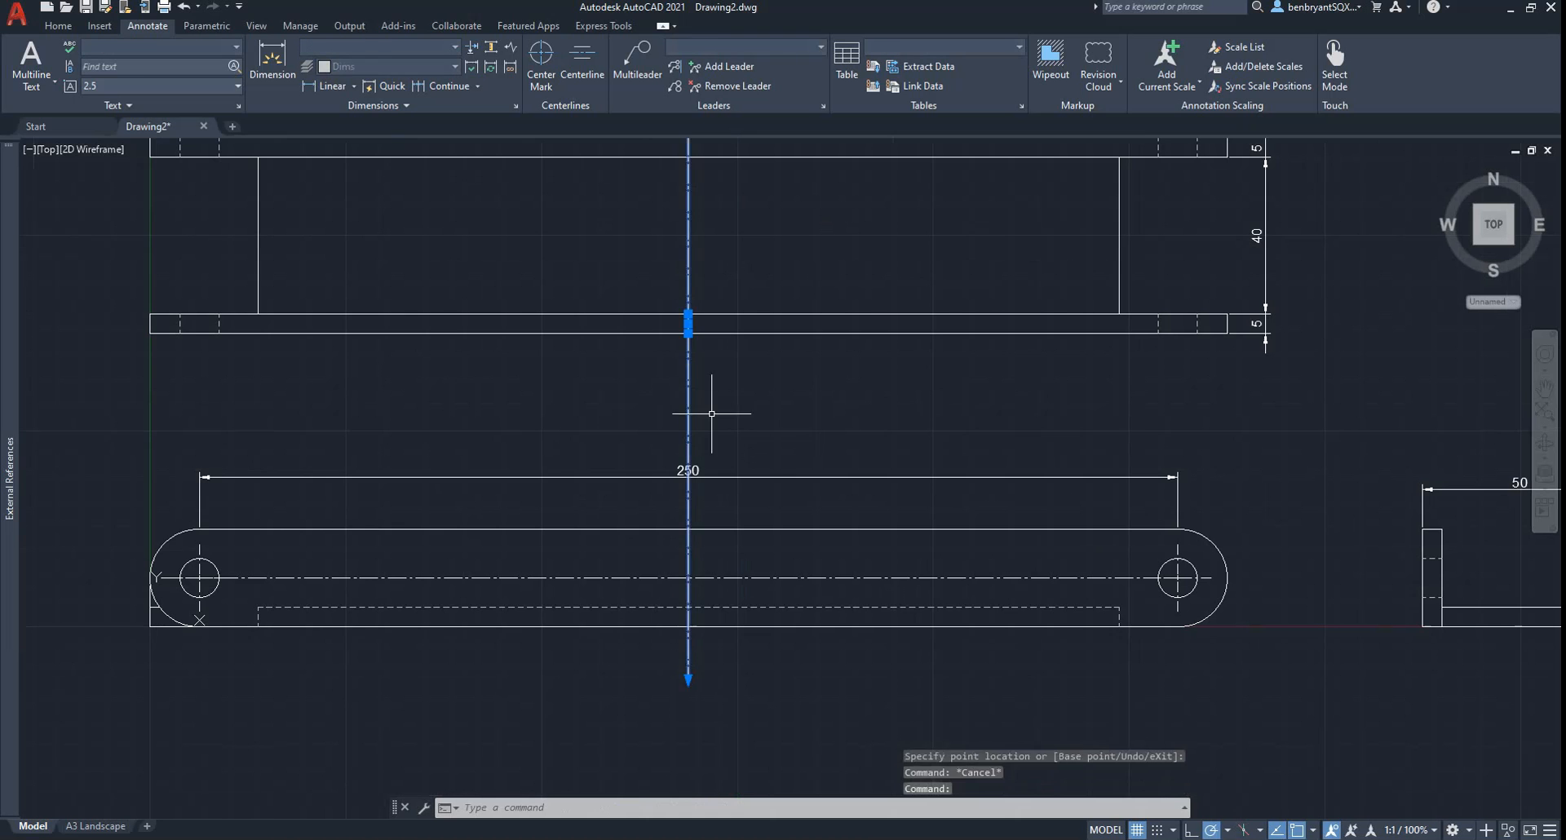
pyautogui.press('Escape')
pyautogui.click(701, 476)
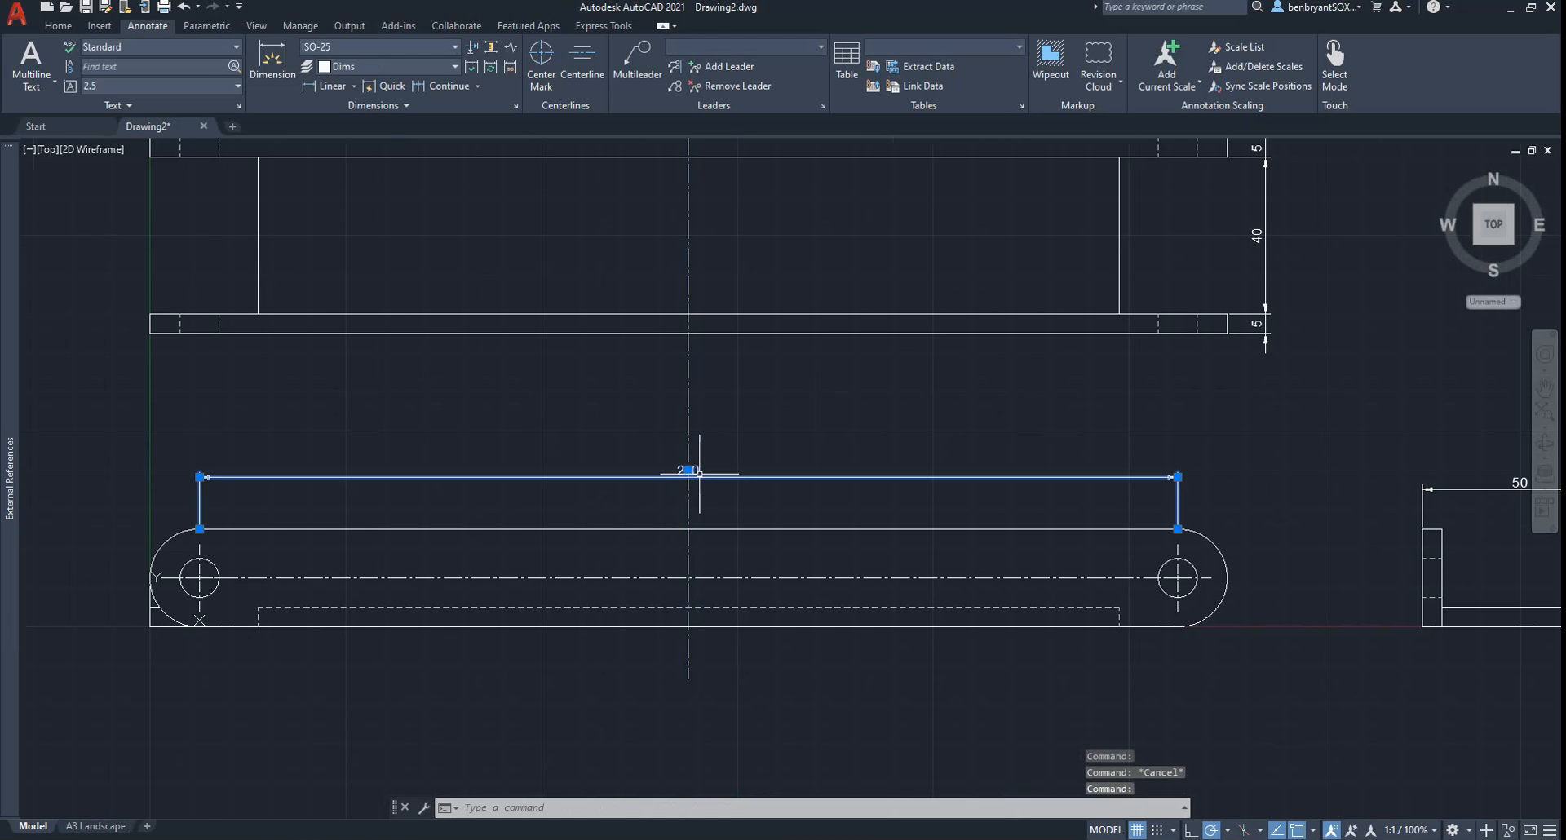
pyautogui.click(688, 470)
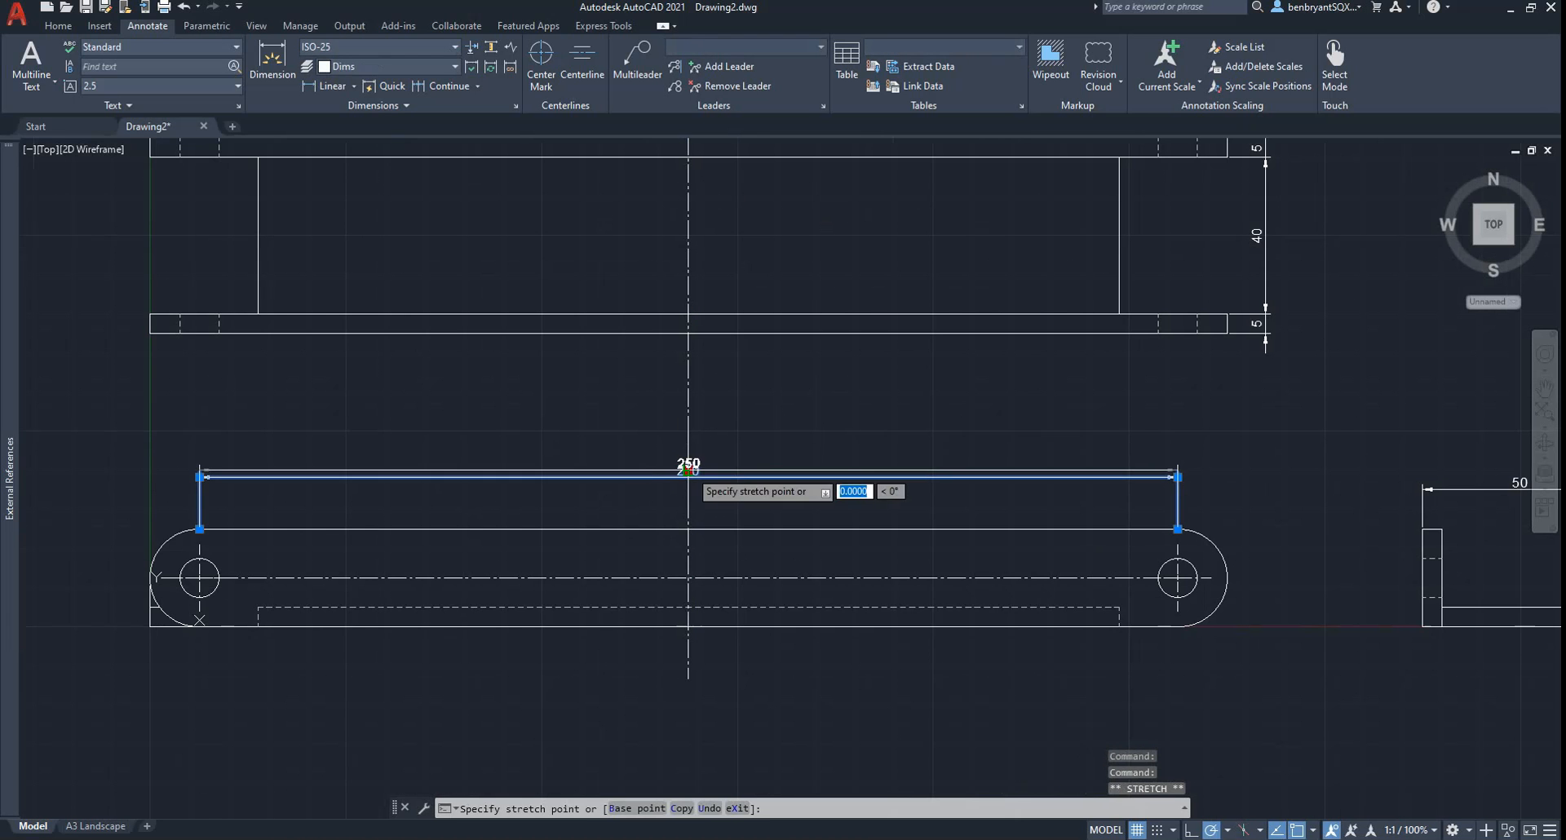
pyautogui.click(641, 471)
pyautogui.press('Escape')
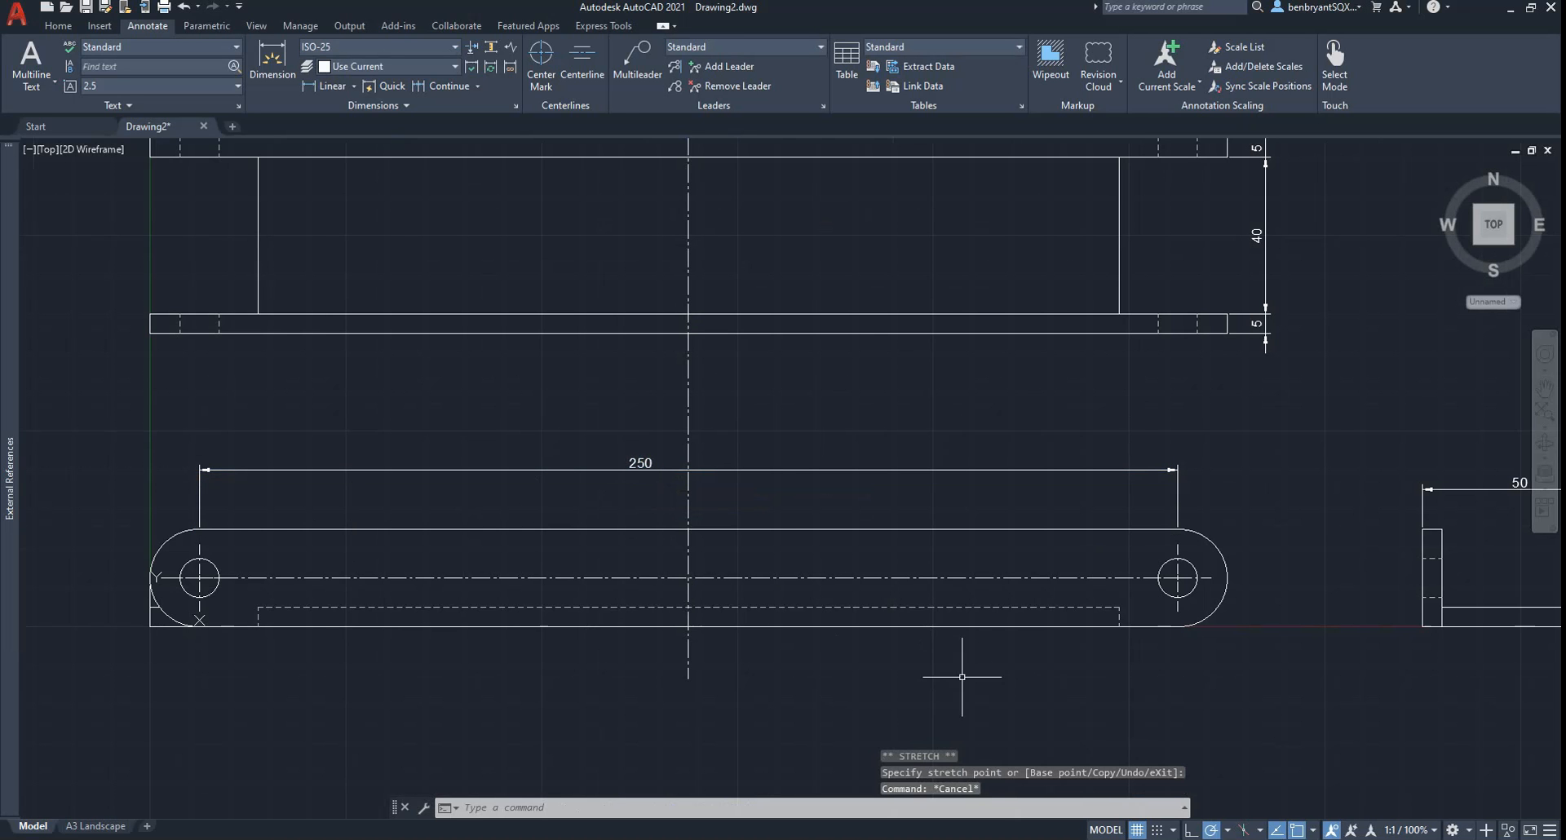
# - Add a radius dimension to the front view's right end arc, placing it outside the part at the upper right
pyautogui.click(355, 87)
pyautogui.click(319, 247)
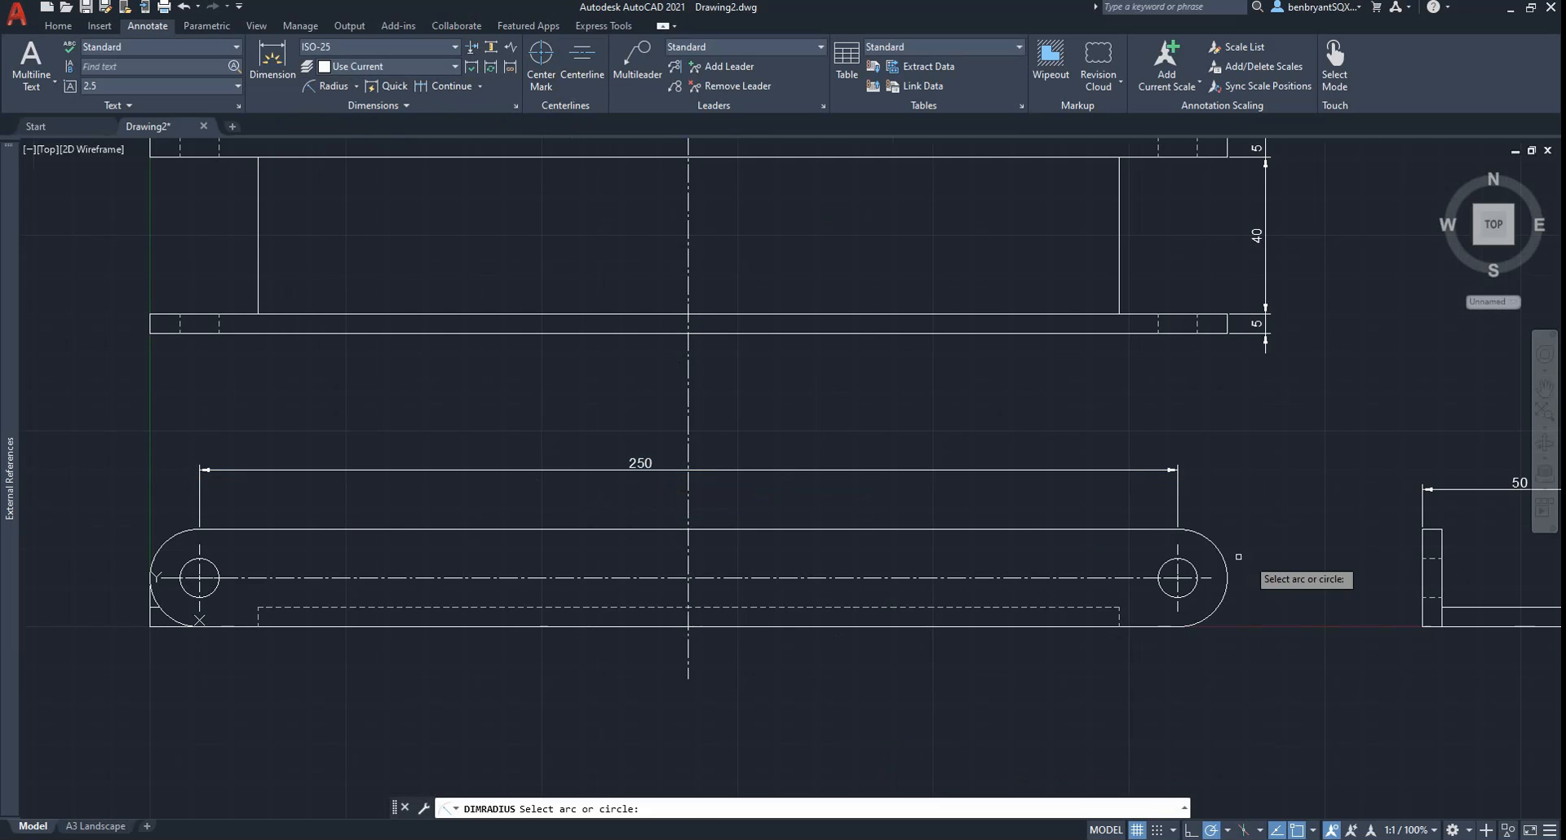
pyautogui.click(1229, 563)
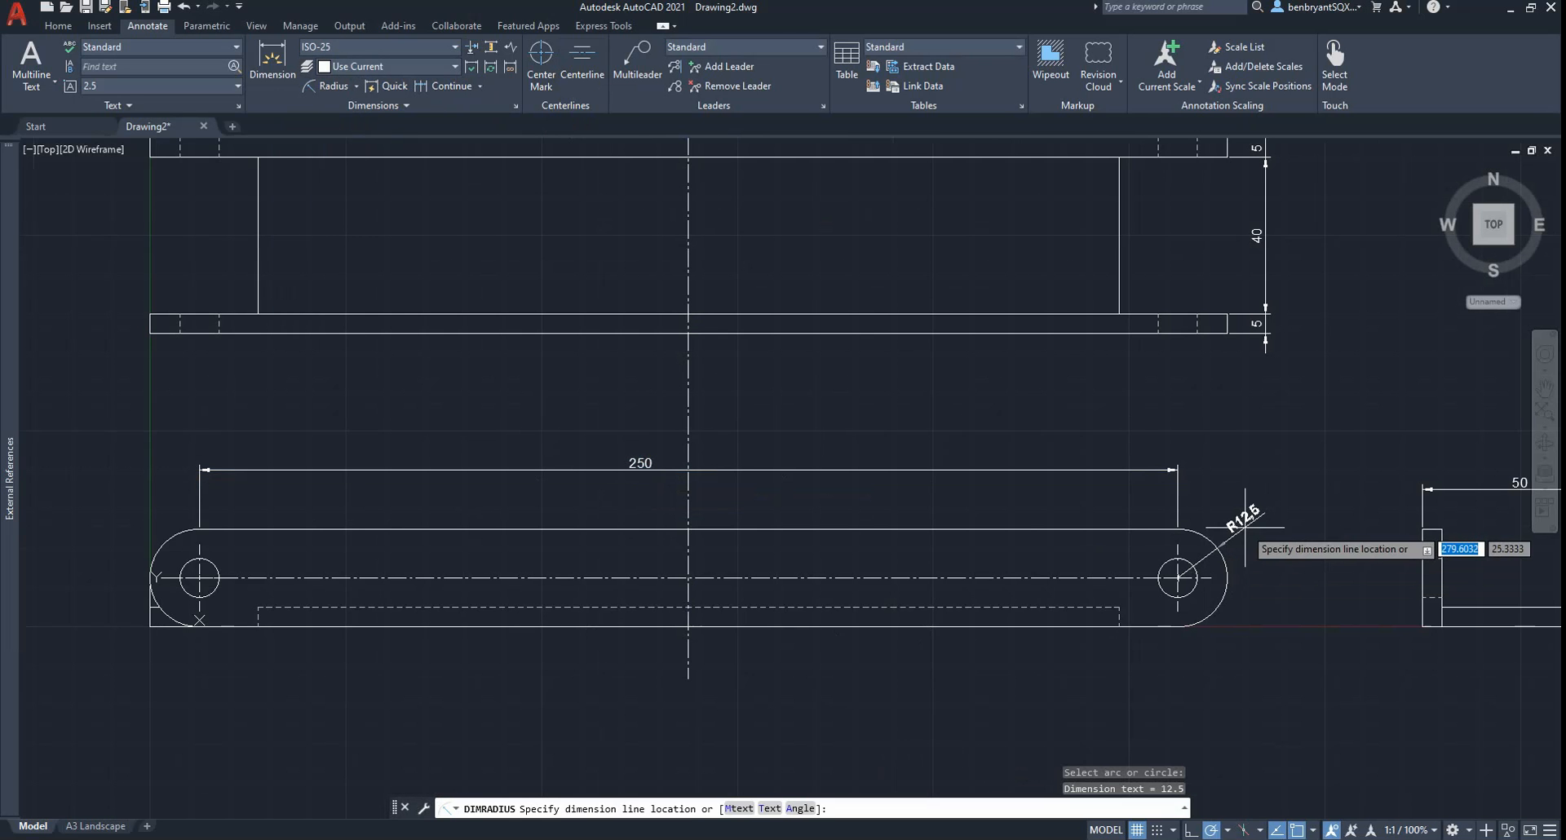
pyautogui.click(1245, 524)
# - Add a radius dimension to the front view's right hole, placing its text to the upper left of the hole
pyautogui.press('Return')
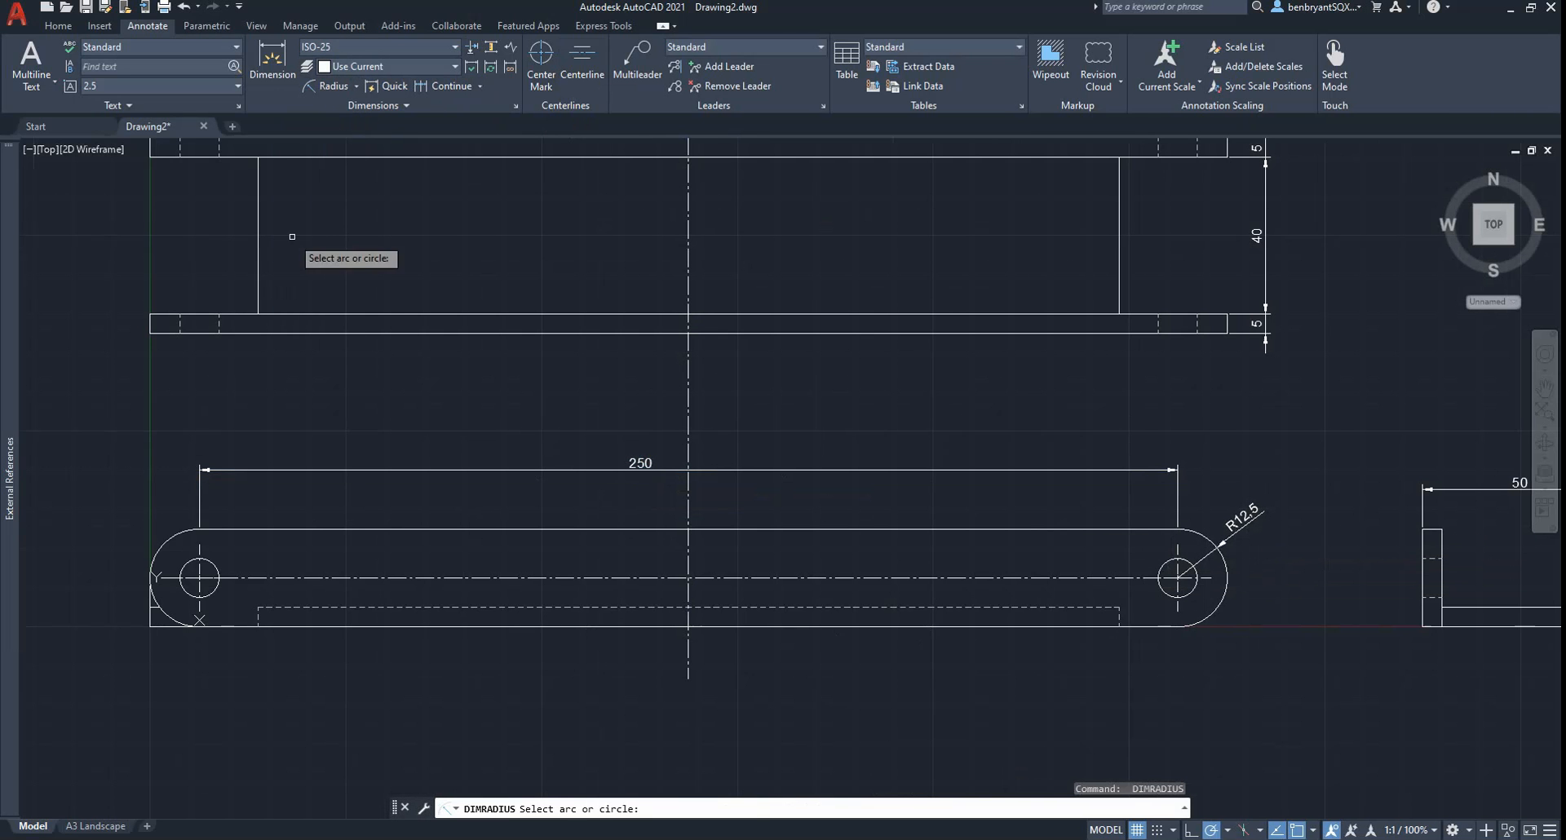
pyautogui.click(1159, 563)
pyautogui.click(1136, 549)
# - Edit the right hole's radius dimension text to read "4 x R5"
pyautogui.click(1134, 555)
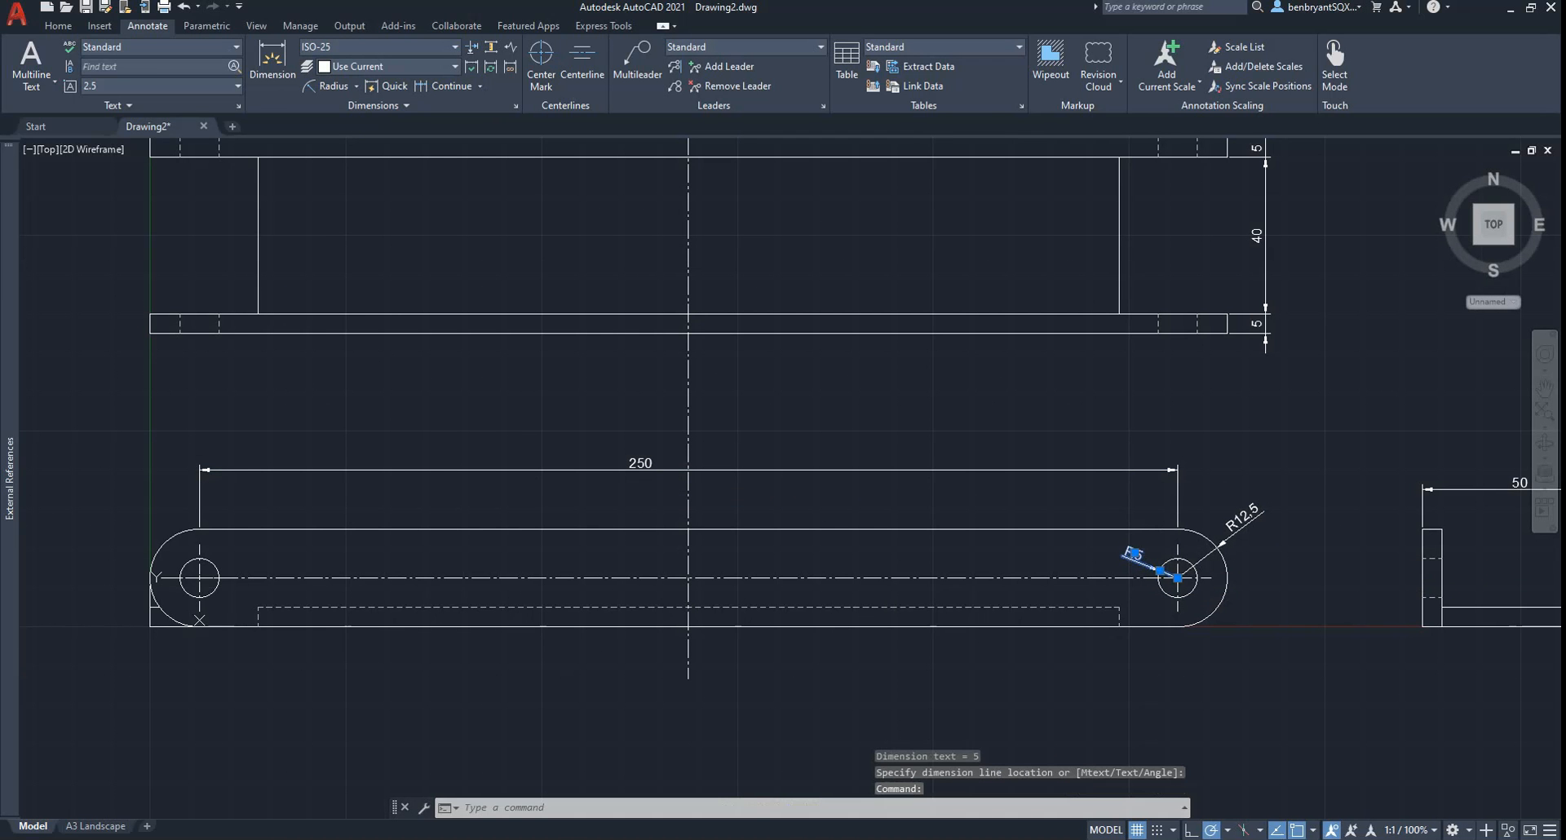
pyautogui.doubleClick(1138, 578)
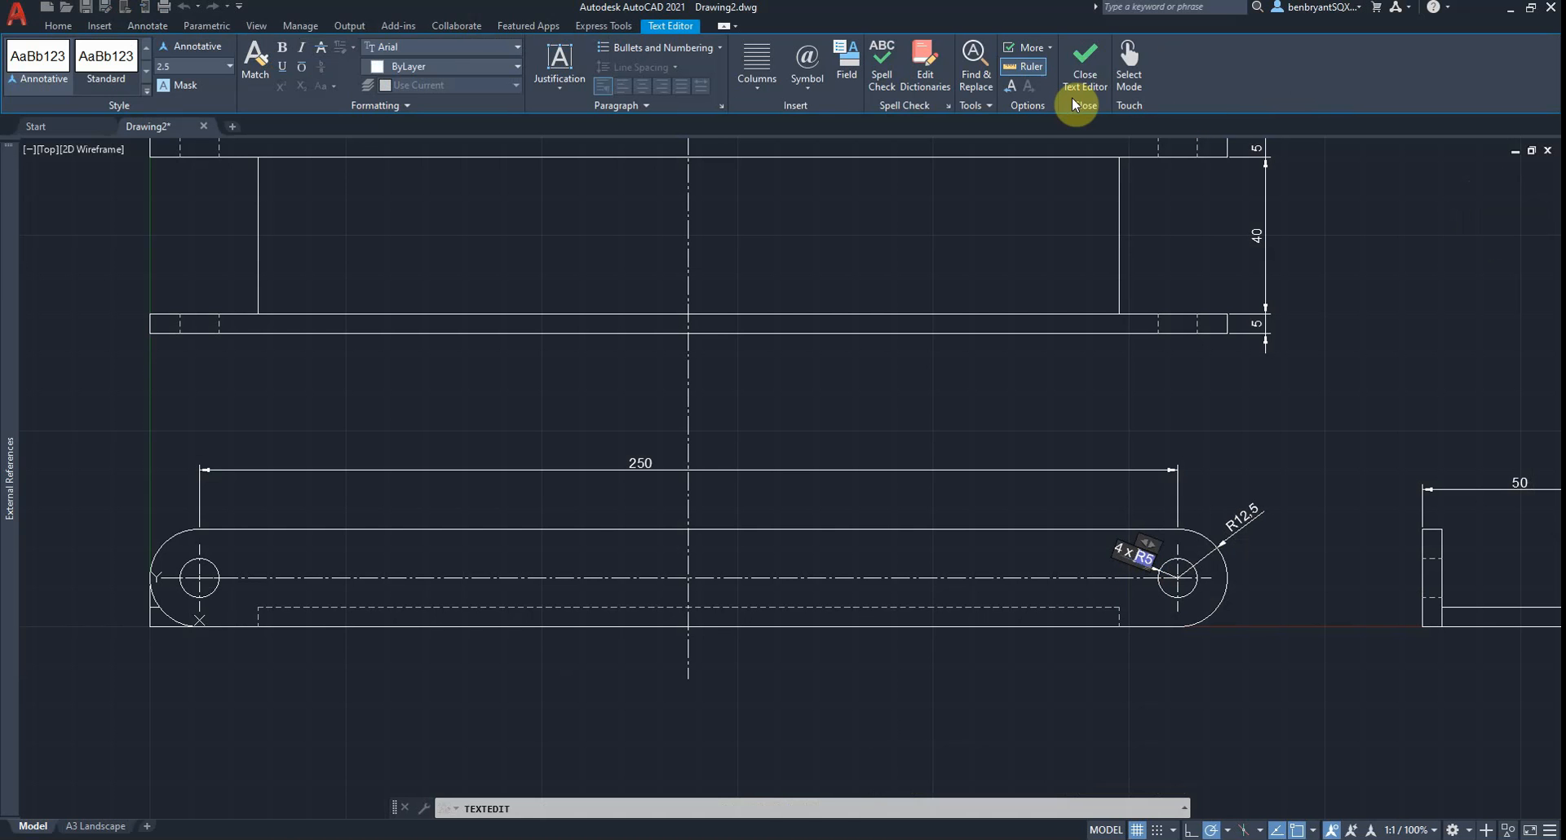
pyautogui.click(1081, 75)
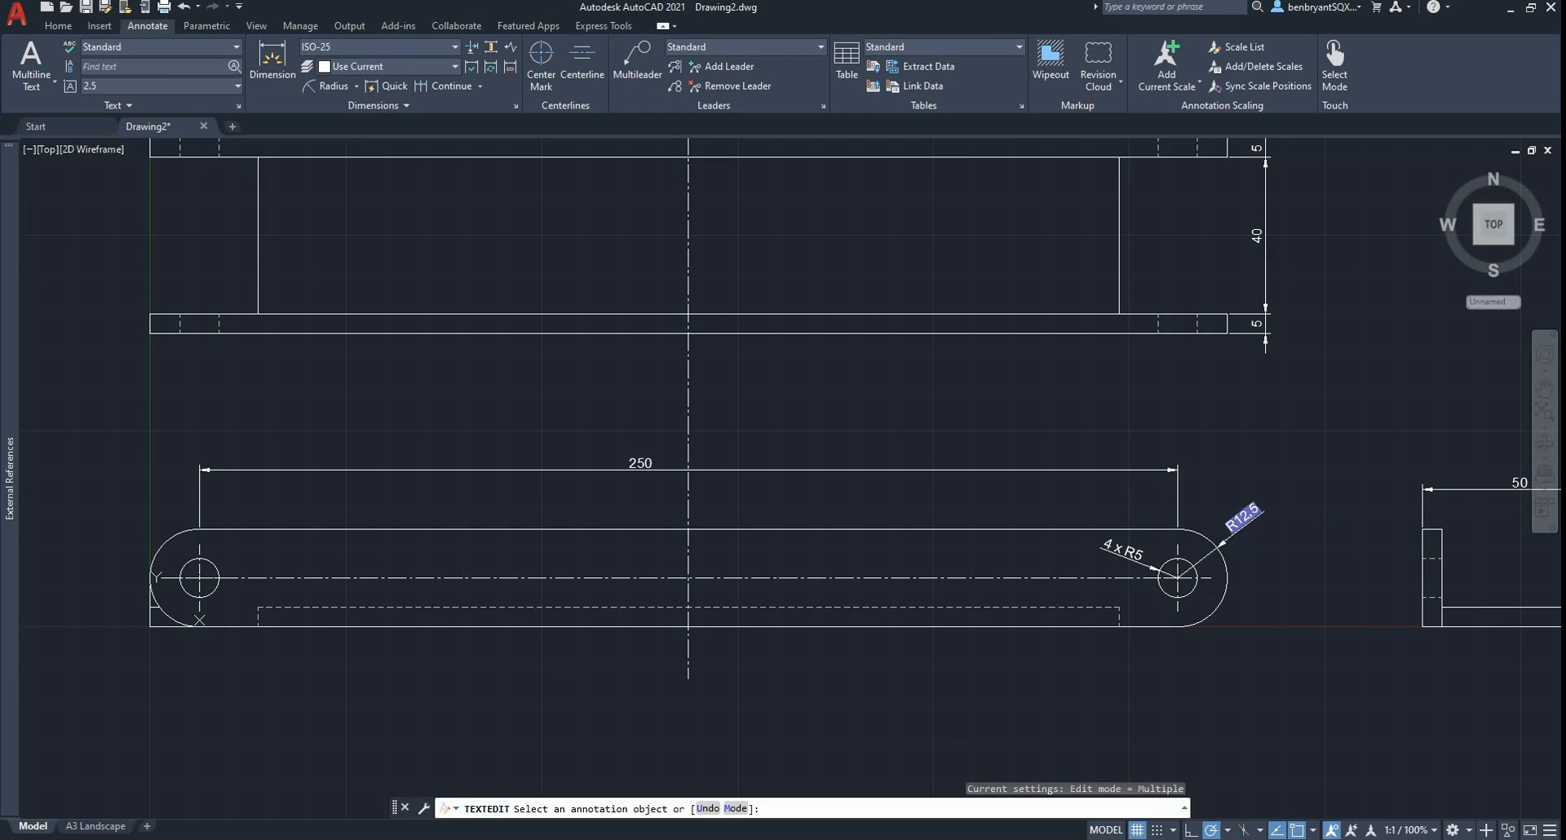
pyautogui.click(1235, 522)
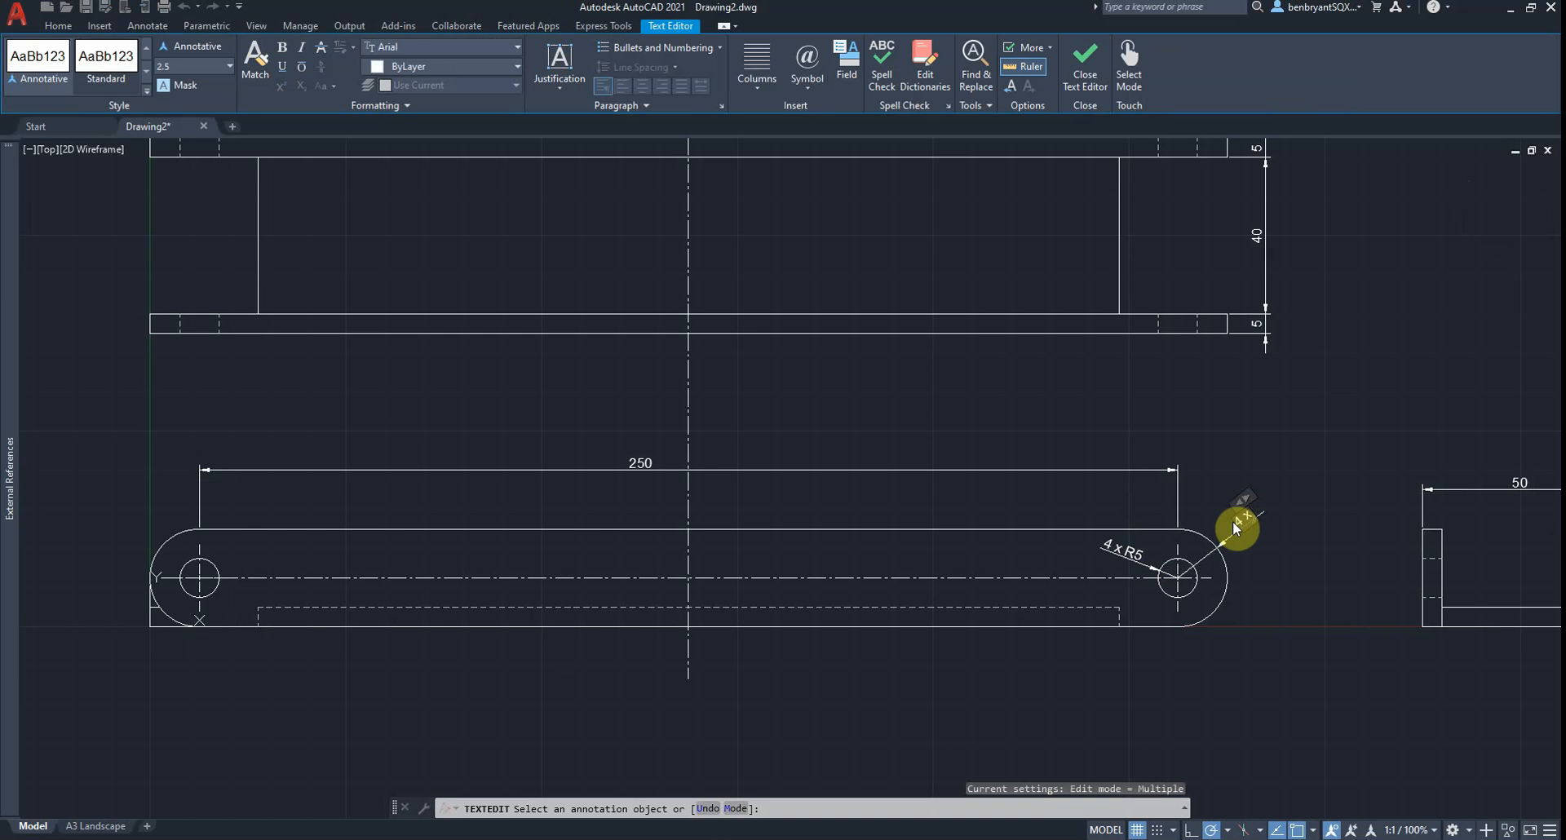
pyautogui.press('Escape')
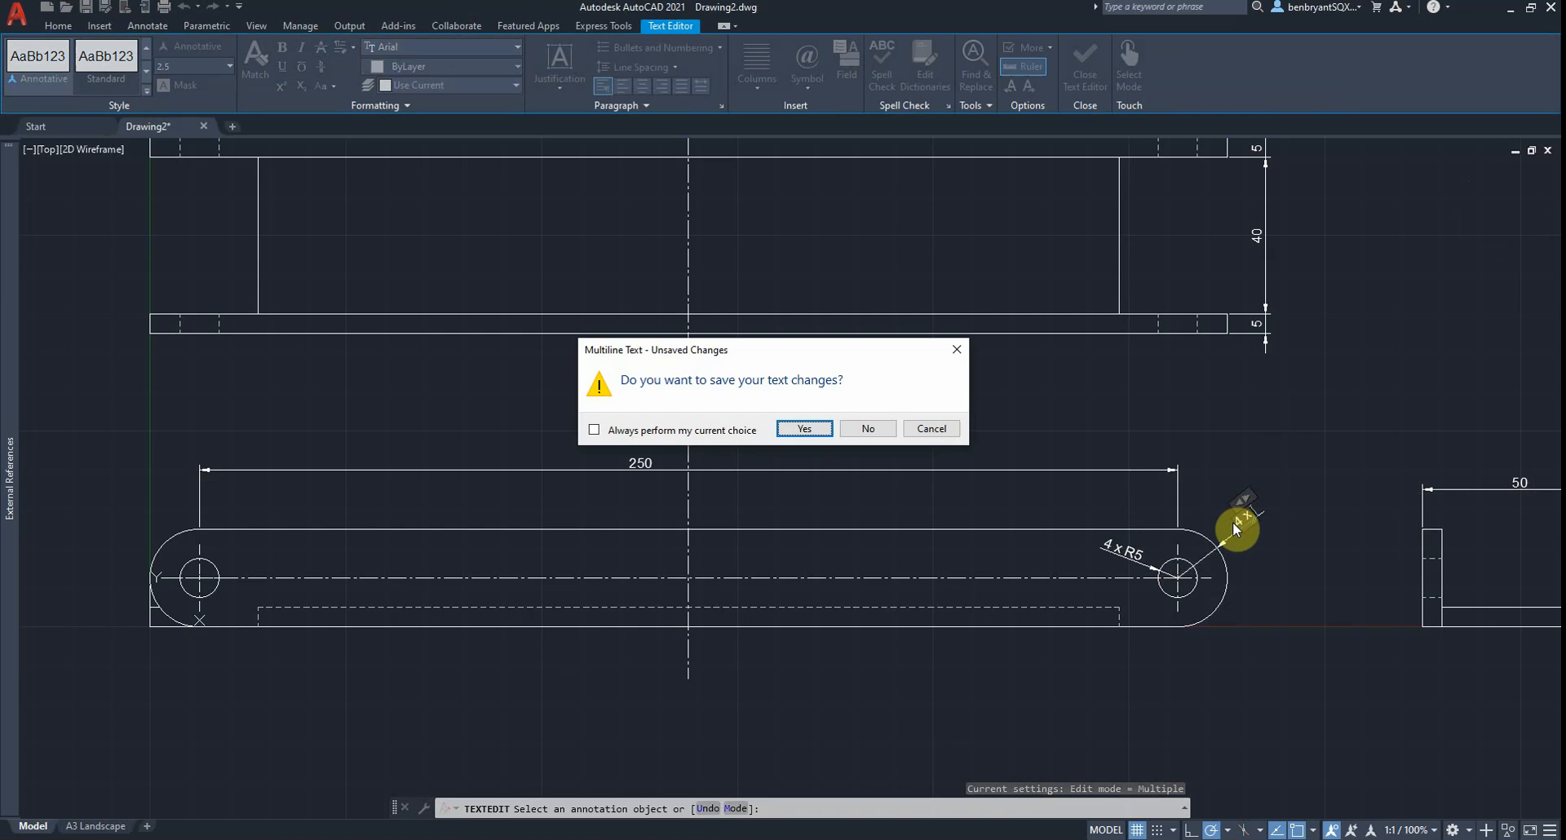
pyautogui.click(868, 425)
pyautogui.click(1077, 40)
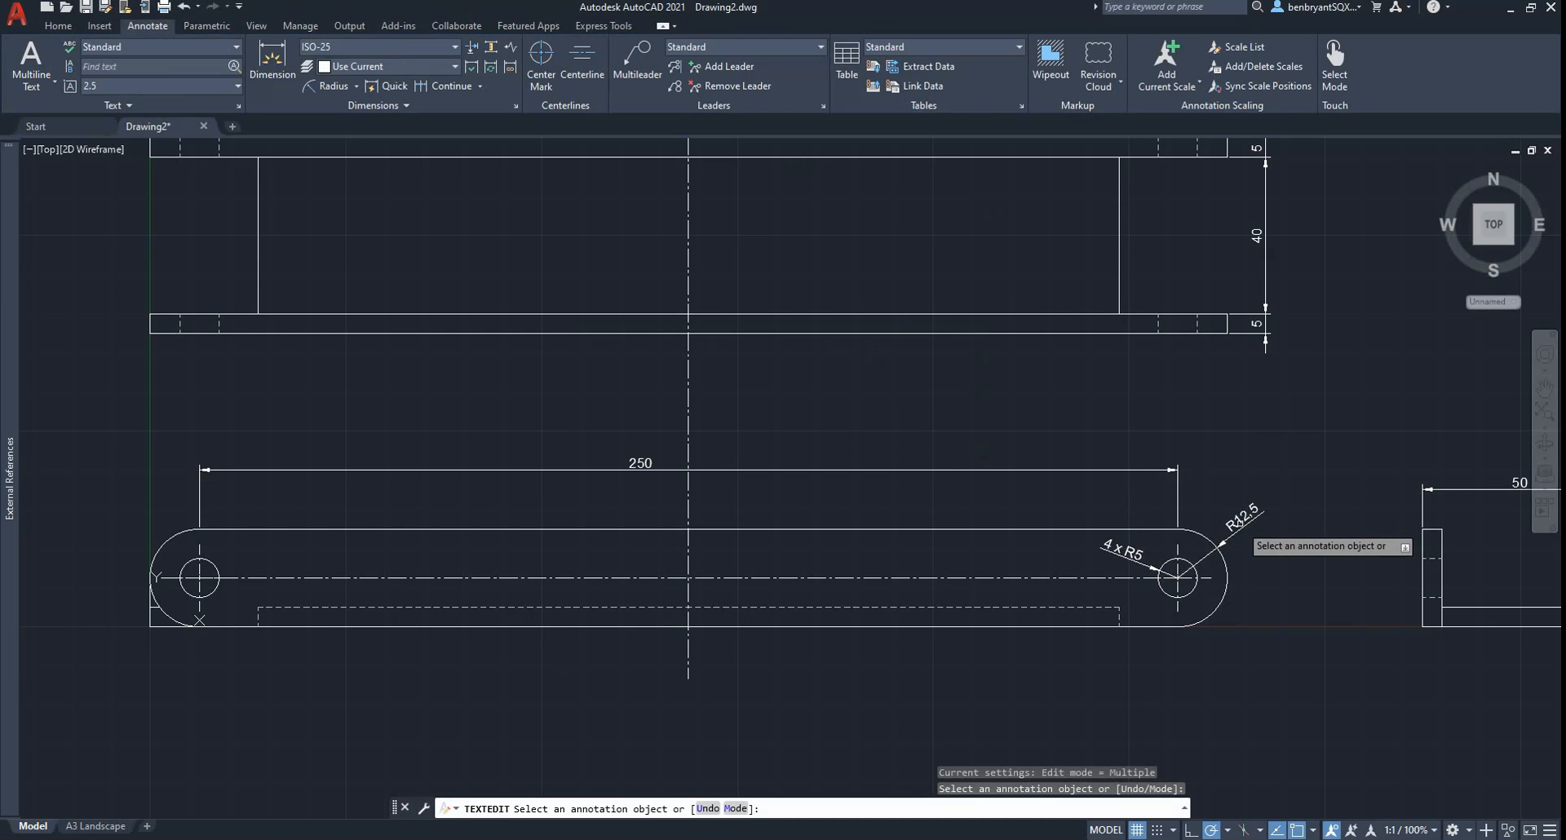
# - Edit the end arc's radius dimension text to read "4 x R12.5" and finish the text editing
pyautogui.click(1241, 523)
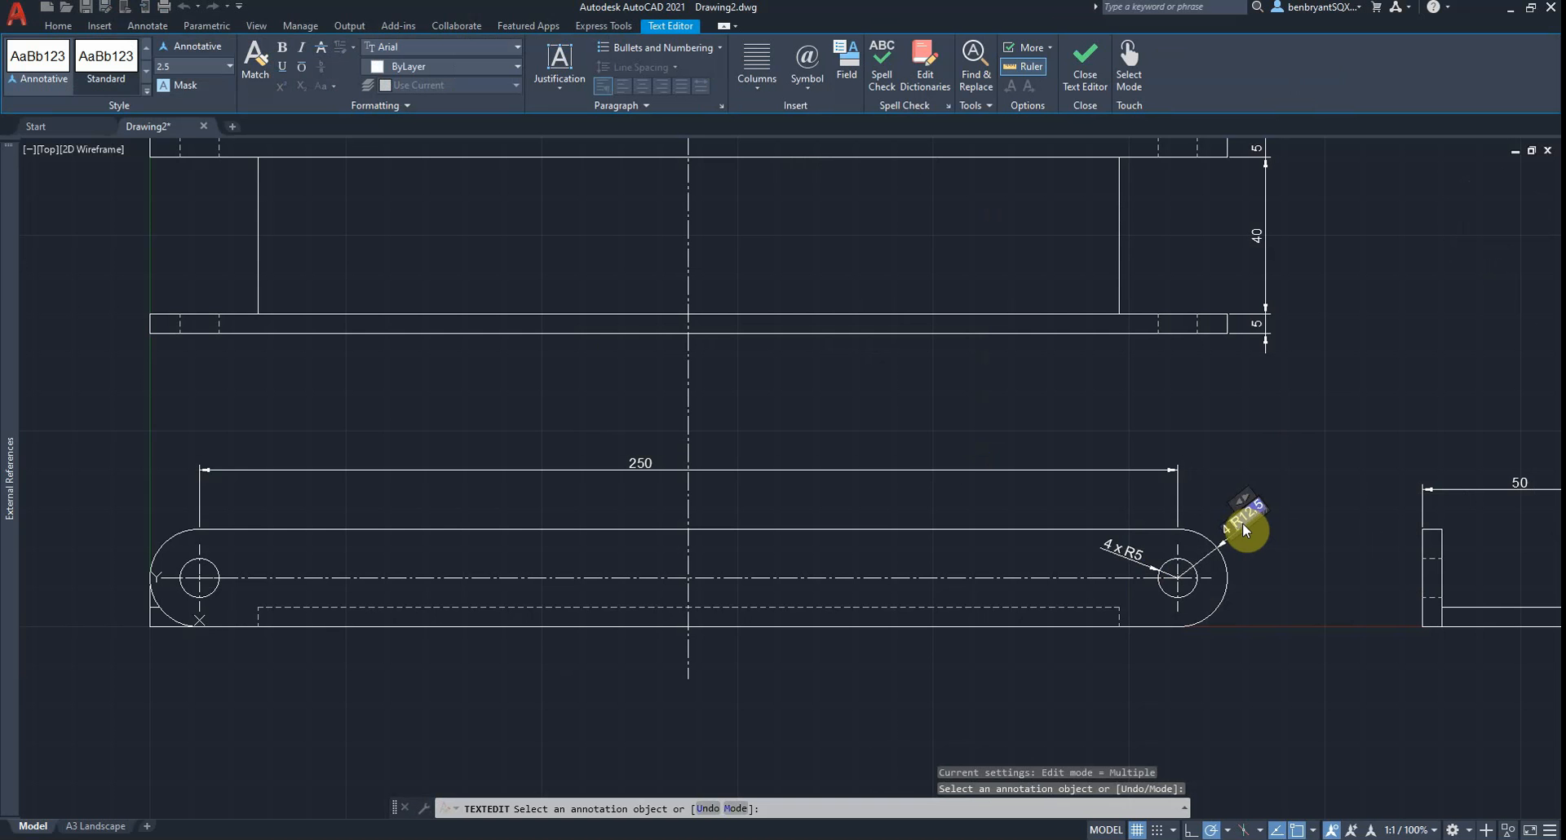
pyautogui.click(1072, 55)
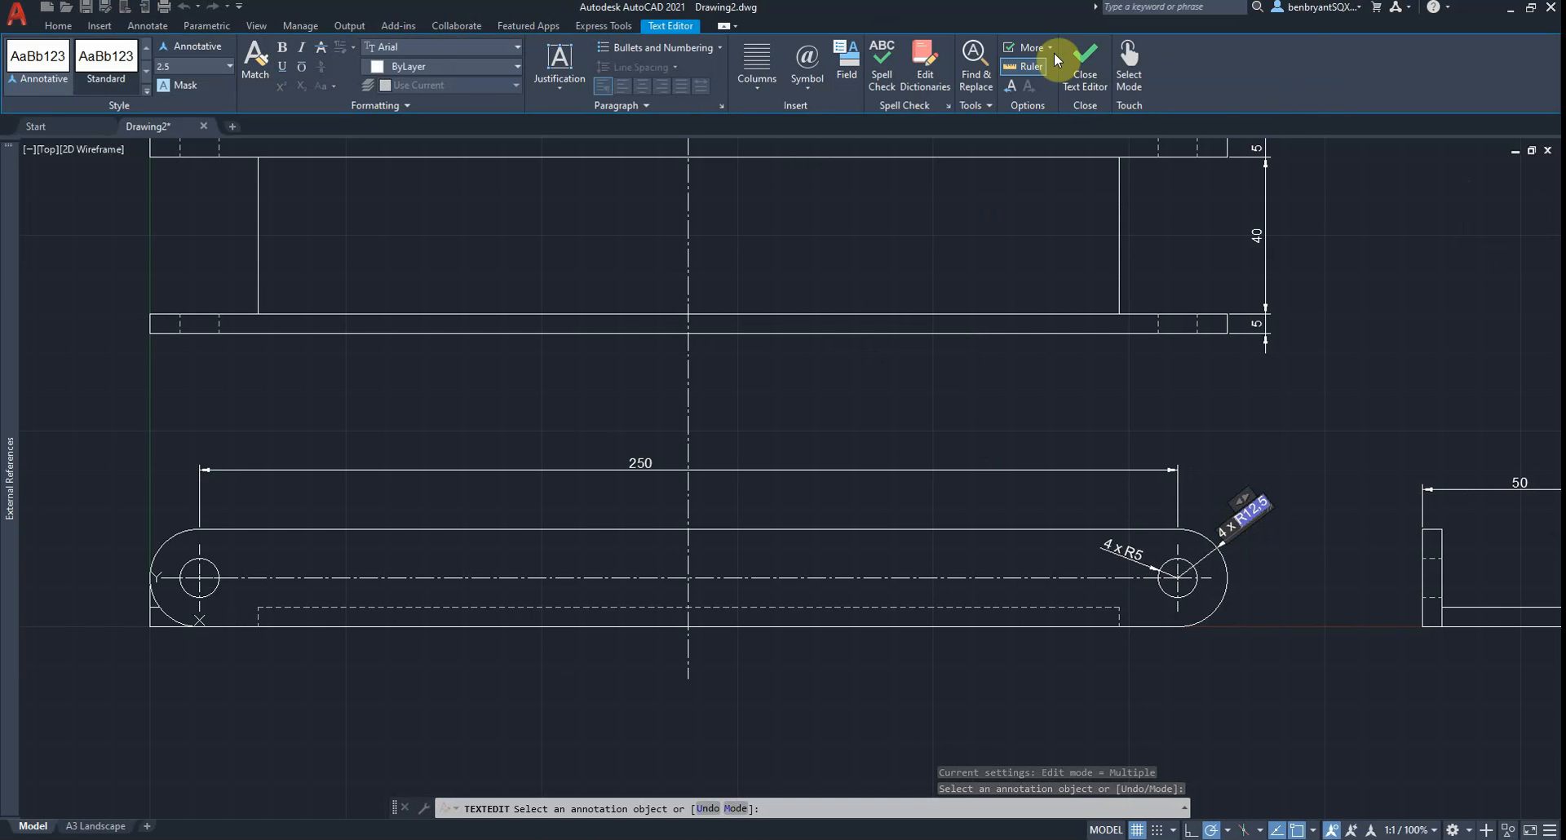
pyautogui.scroll(-2, 1289, 488)
pyautogui.moveTo(1307, 495); pyautogui.dragTo(1072, 488, button='middle')
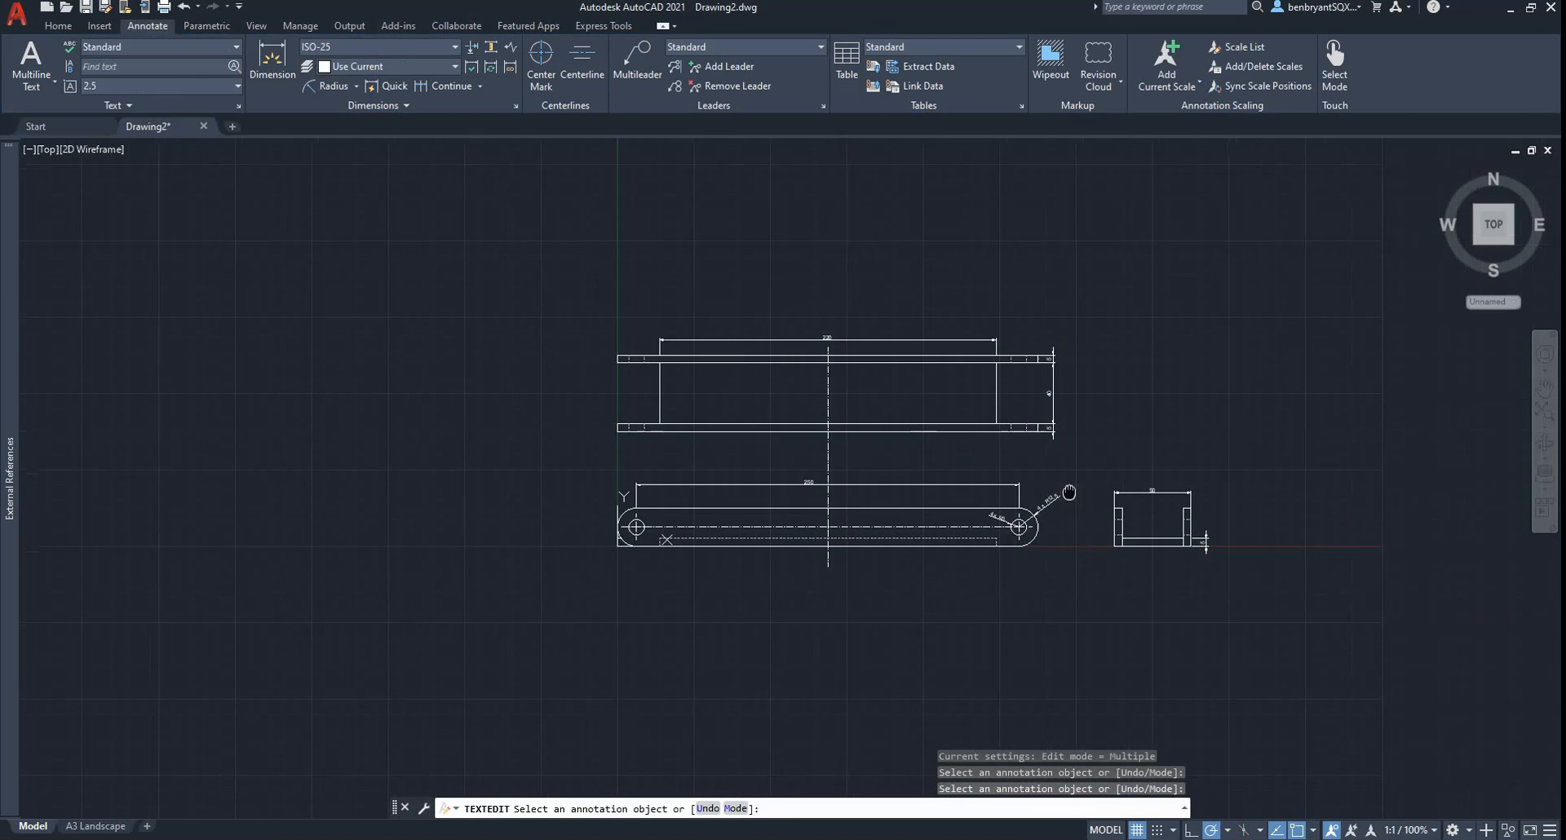
pyautogui.scroll(1, 1070, 488)
pyautogui.press('Escape')
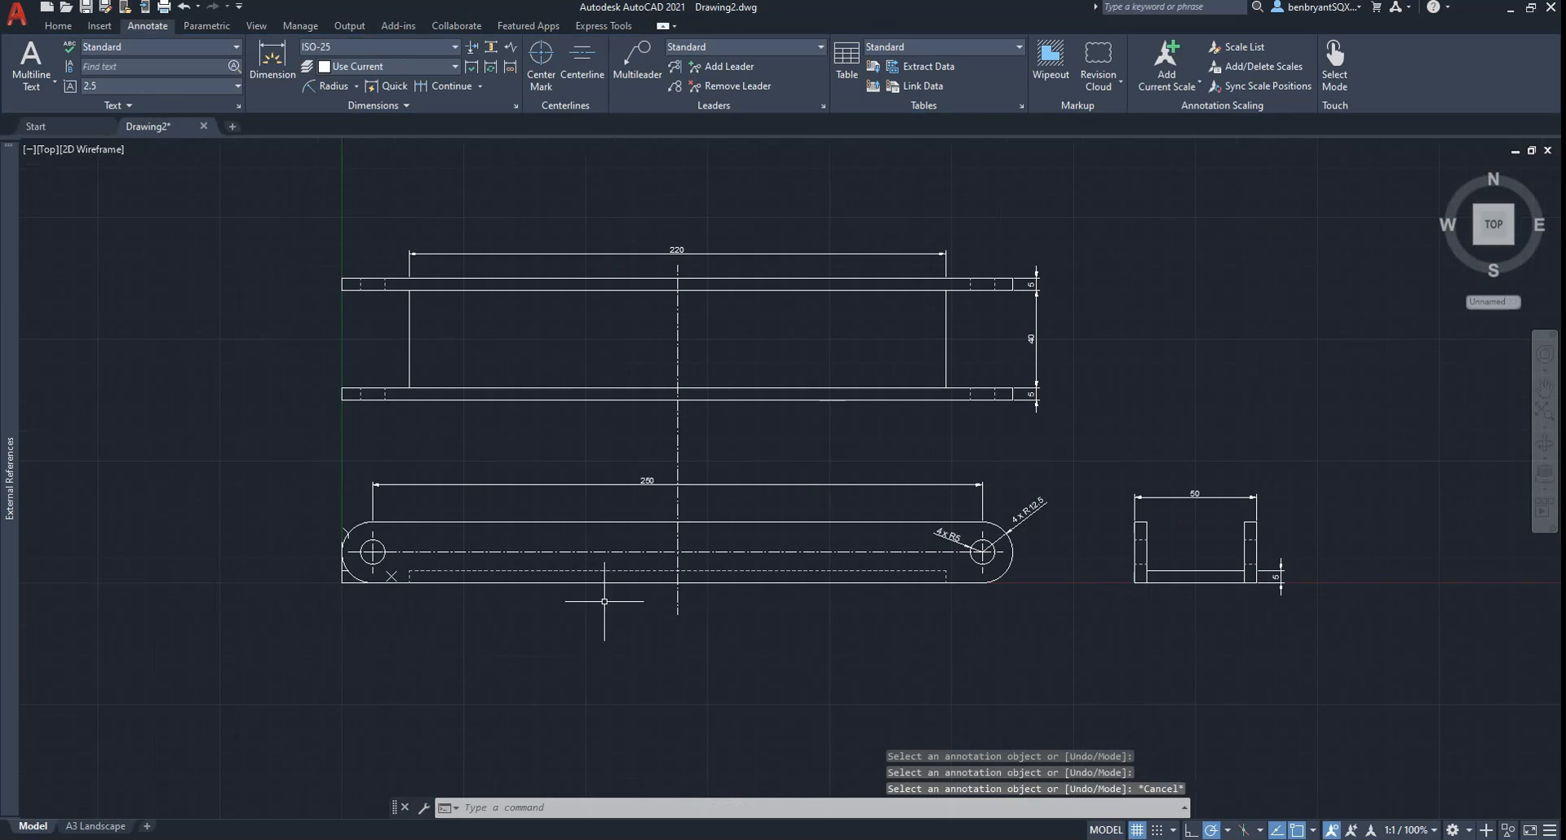
pyautogui.moveTo(617, 568); pyautogui.dragTo(595, 600, button='middle')
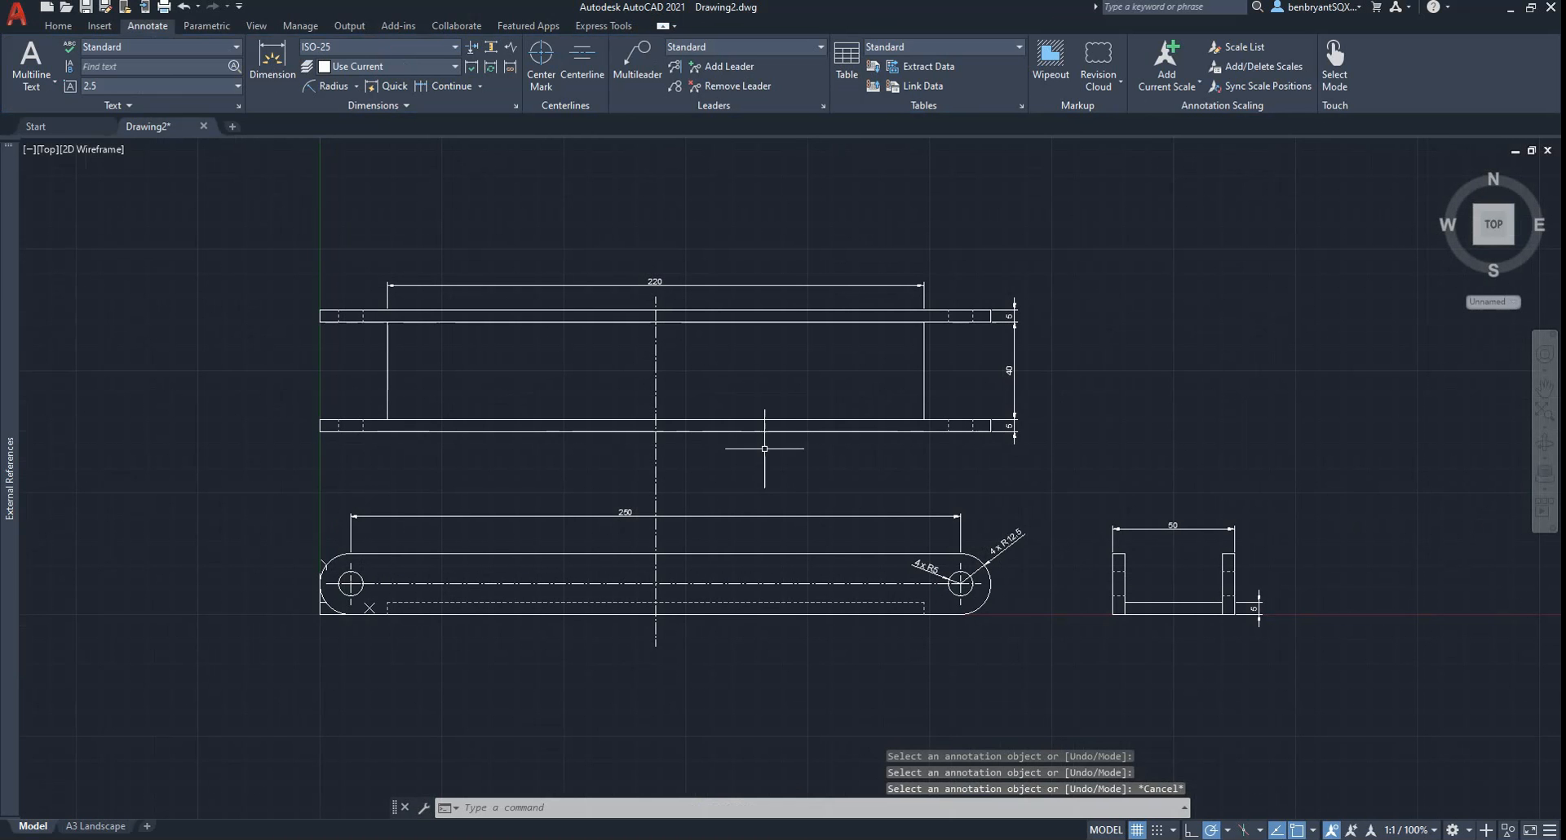
pyautogui.moveTo(823, 473); pyautogui.dragTo(815, 482, button='middle')
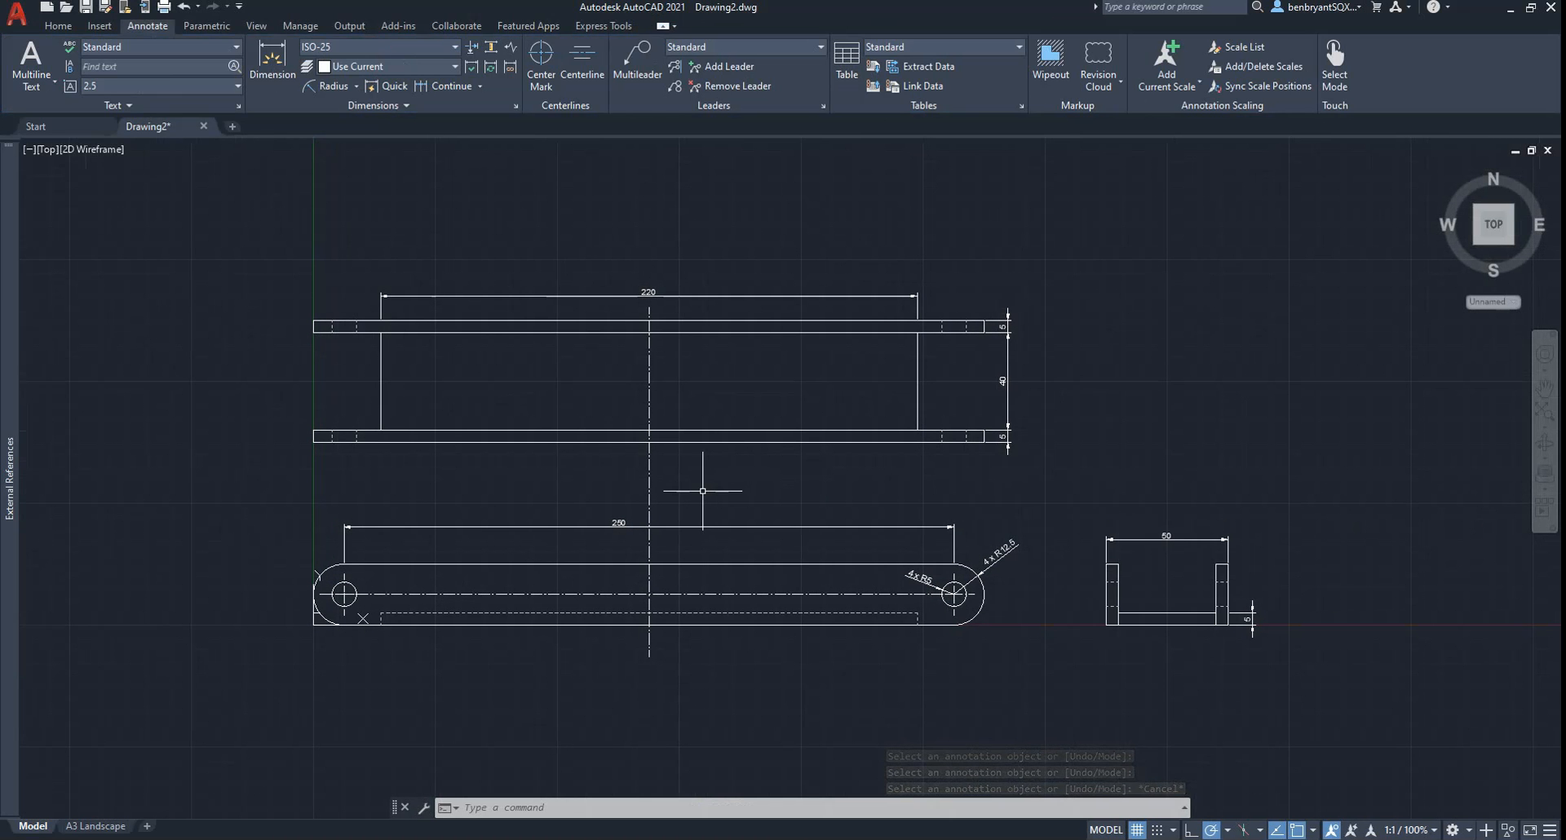